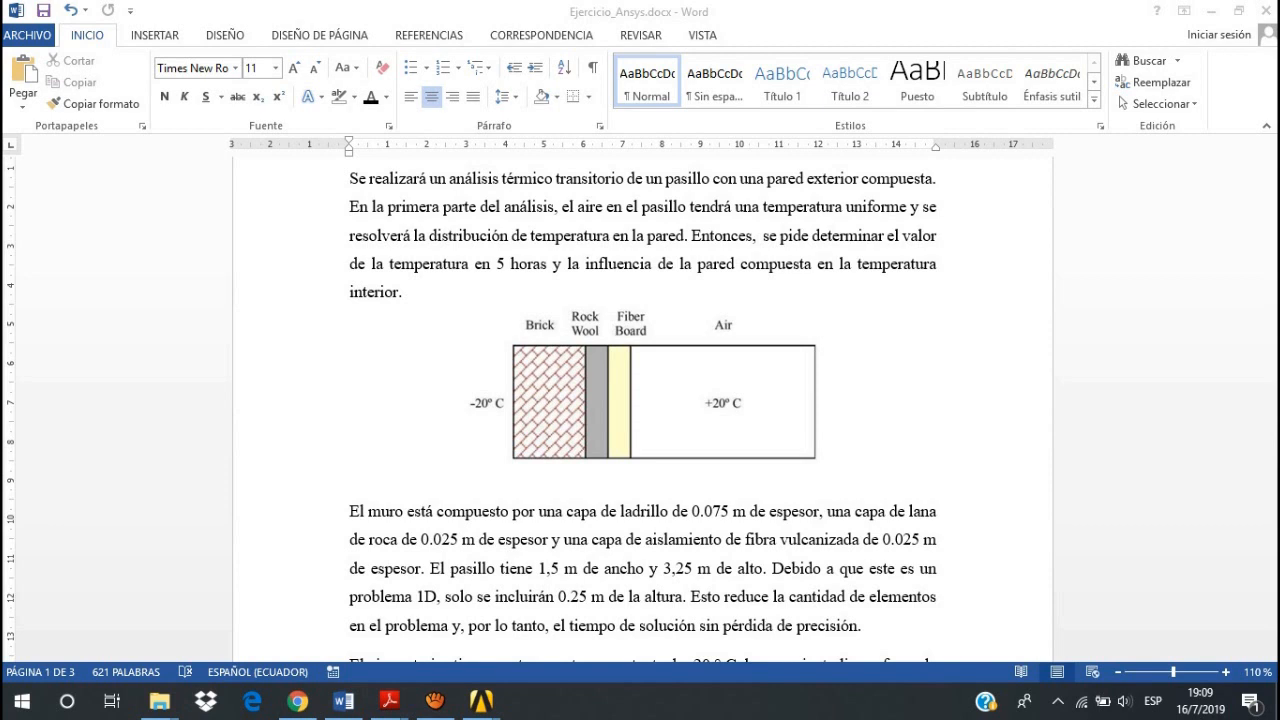
- Read through the exercise statement, examining the wall layers, material property table, loads, temperature conditions and unit system
scroll(640, 400, down, 1)
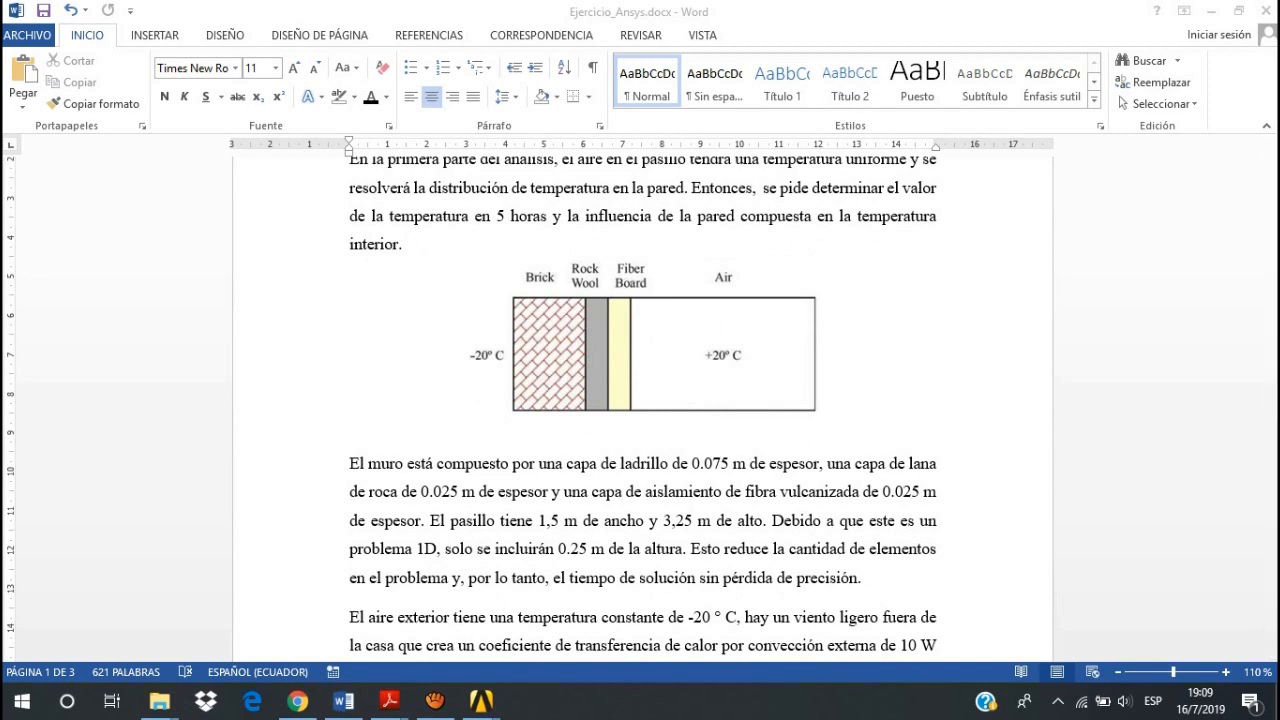
scroll(640, 400, down, 1)
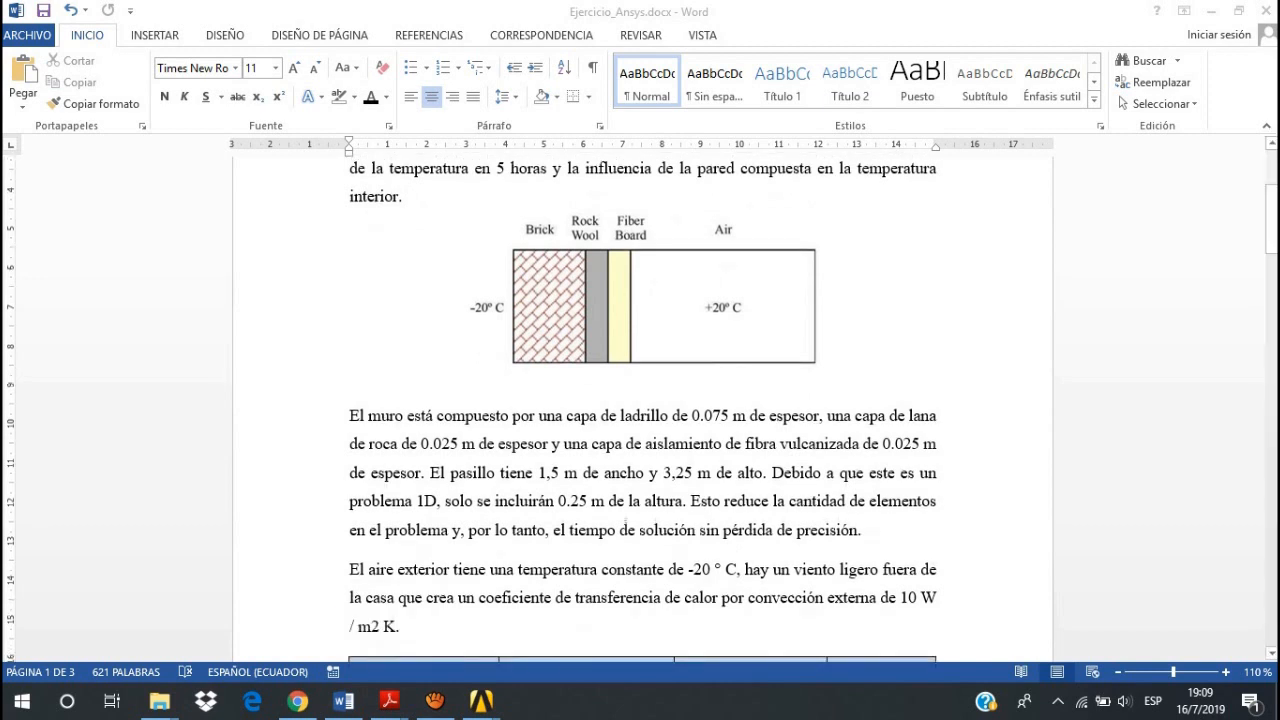
scroll(640, 400, down, 1)
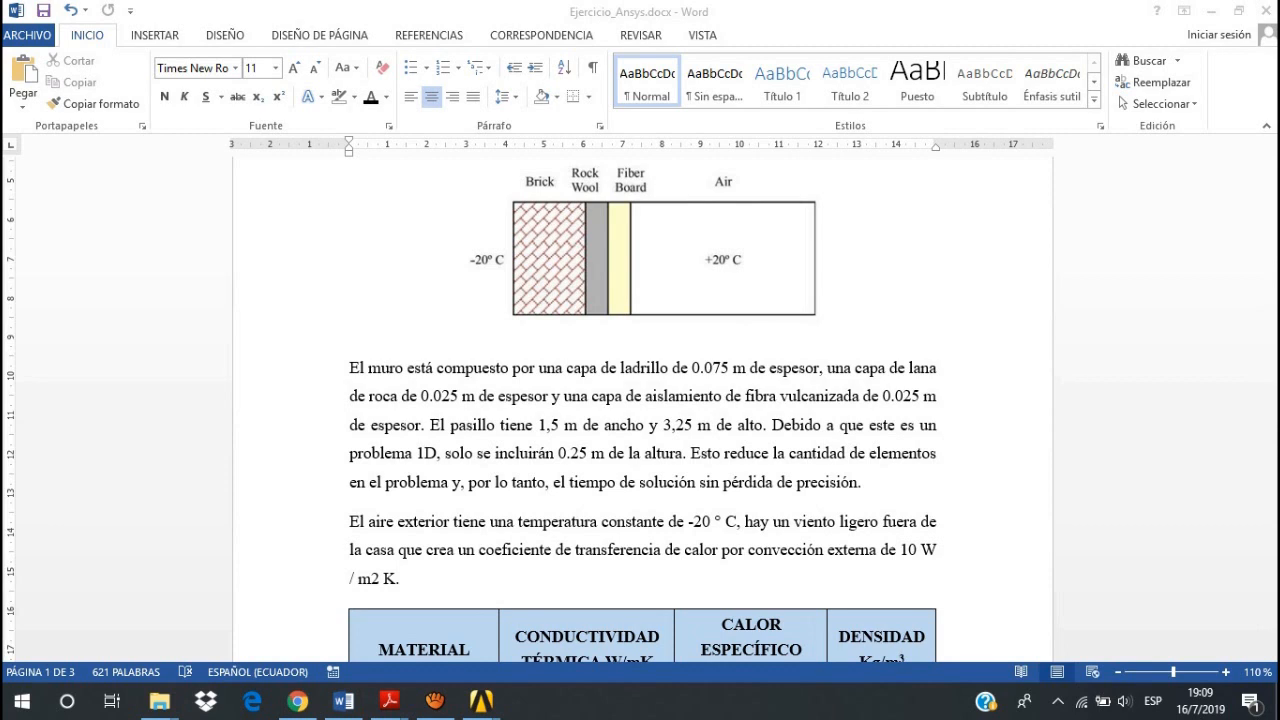
scroll(640, 410, down, 4)
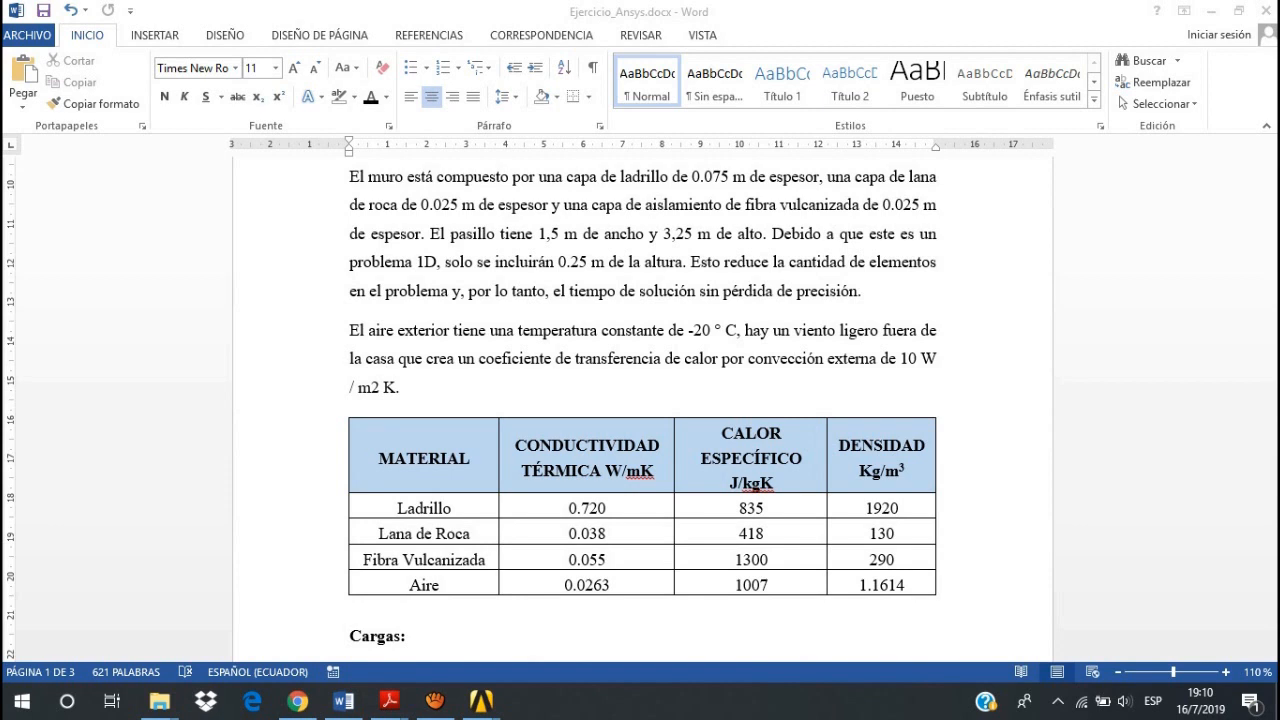
scroll(640, 400, down, 3)
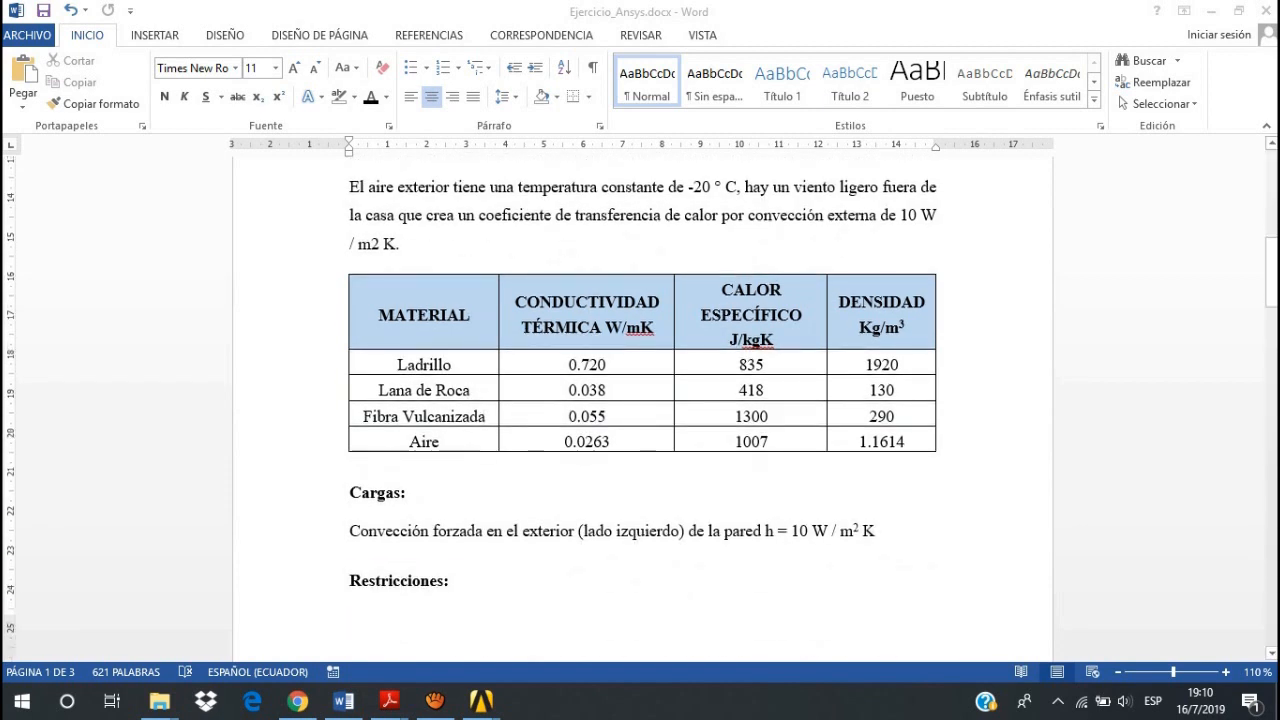
scroll(640, 400, up, 1)
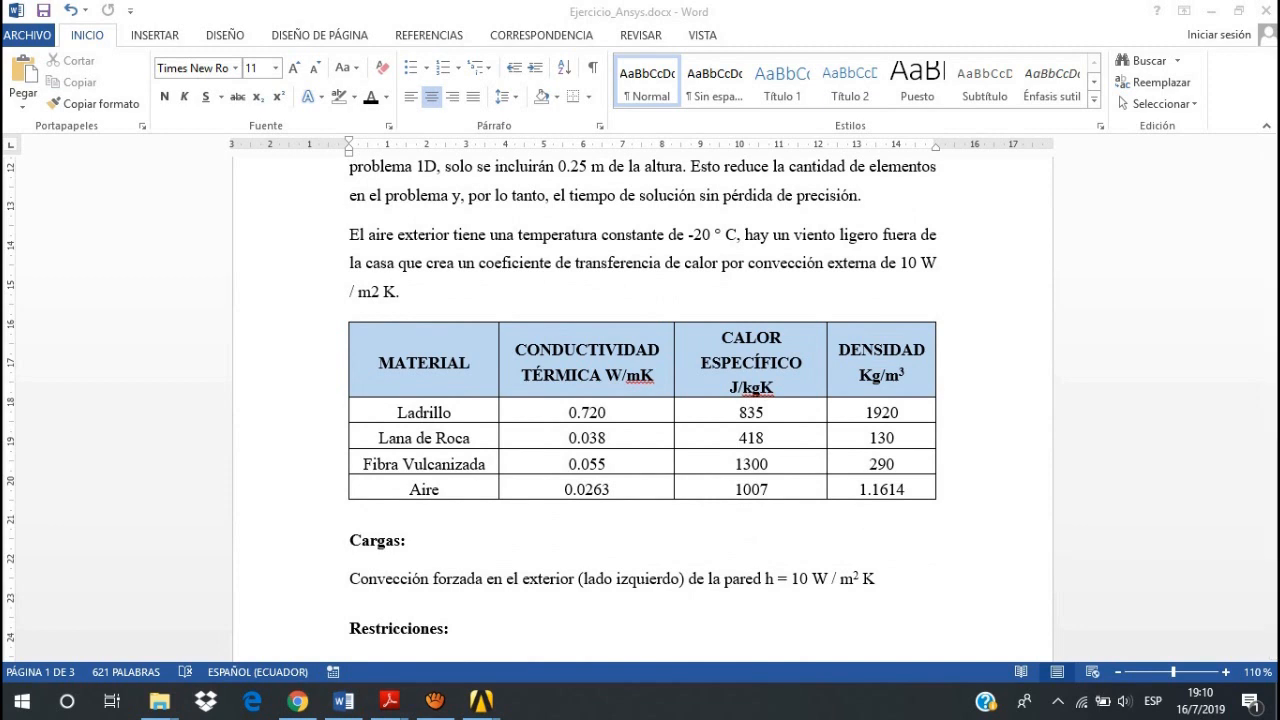
scroll(640, 400, down, 1)
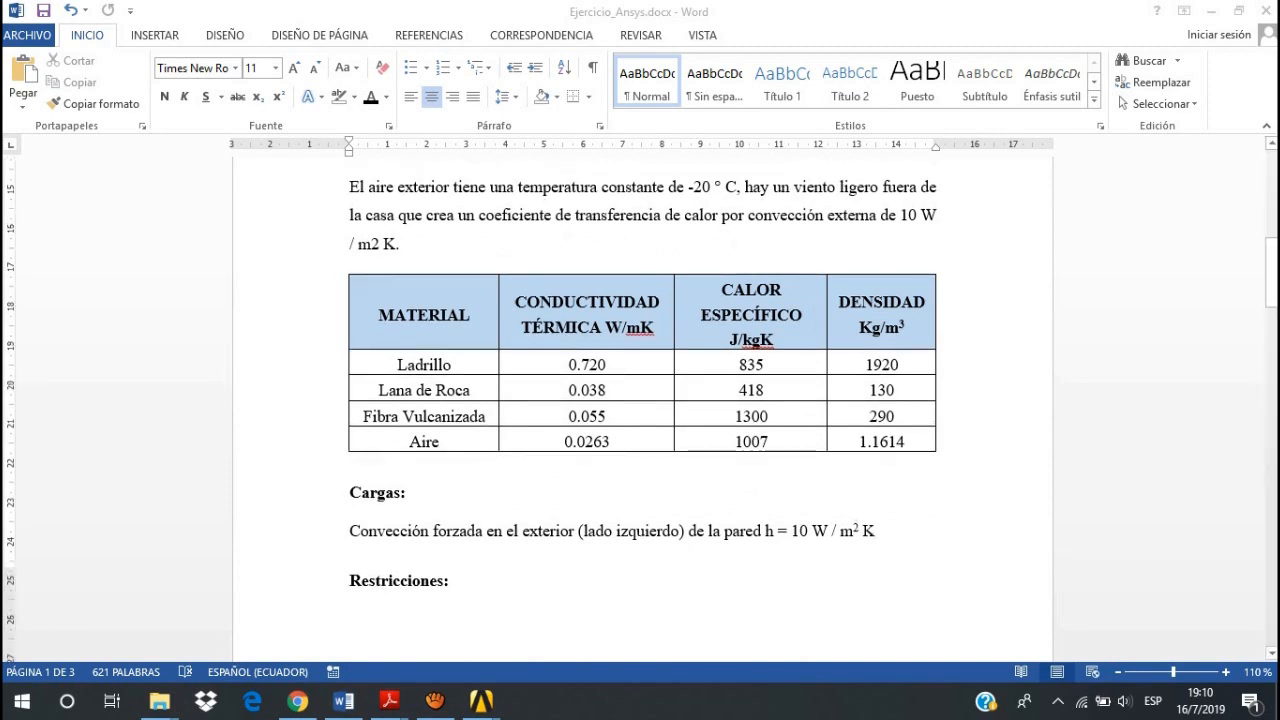
scroll(640, 400, down, 7)
scroll(640, 400, down, 7)
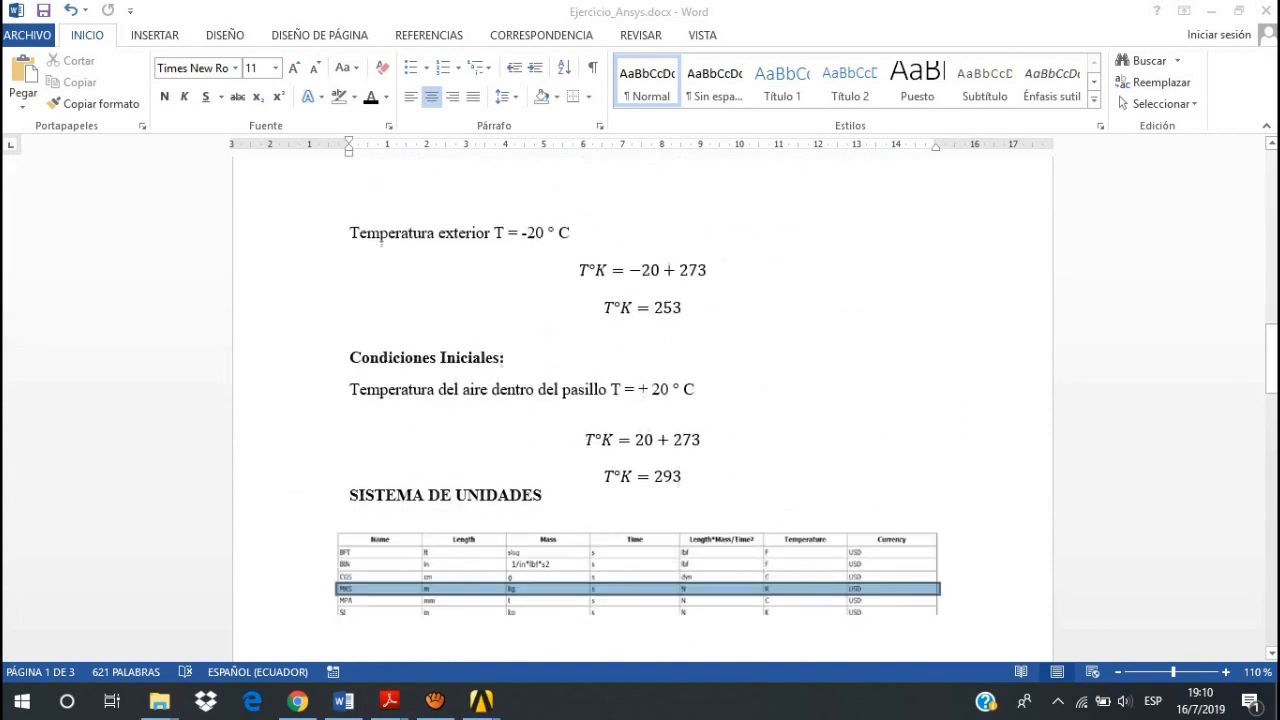
scroll(640, 400, up, 1)
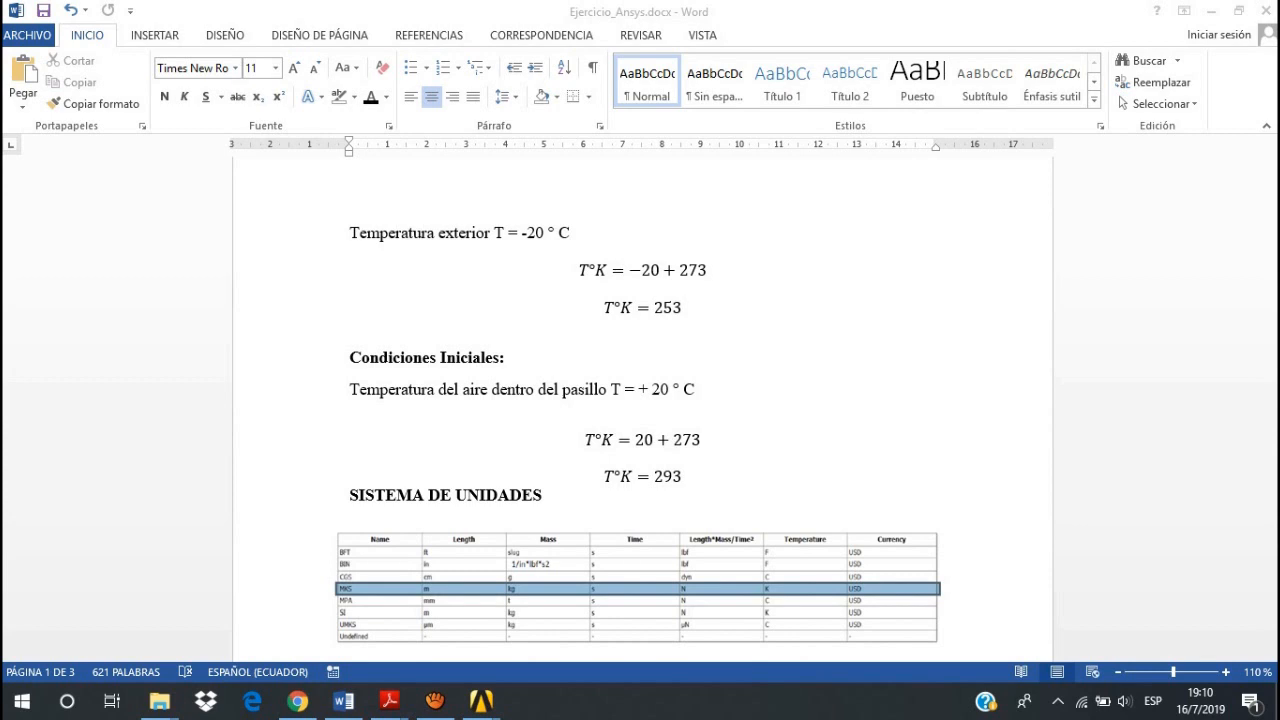
scroll(640, 400, up, 1)
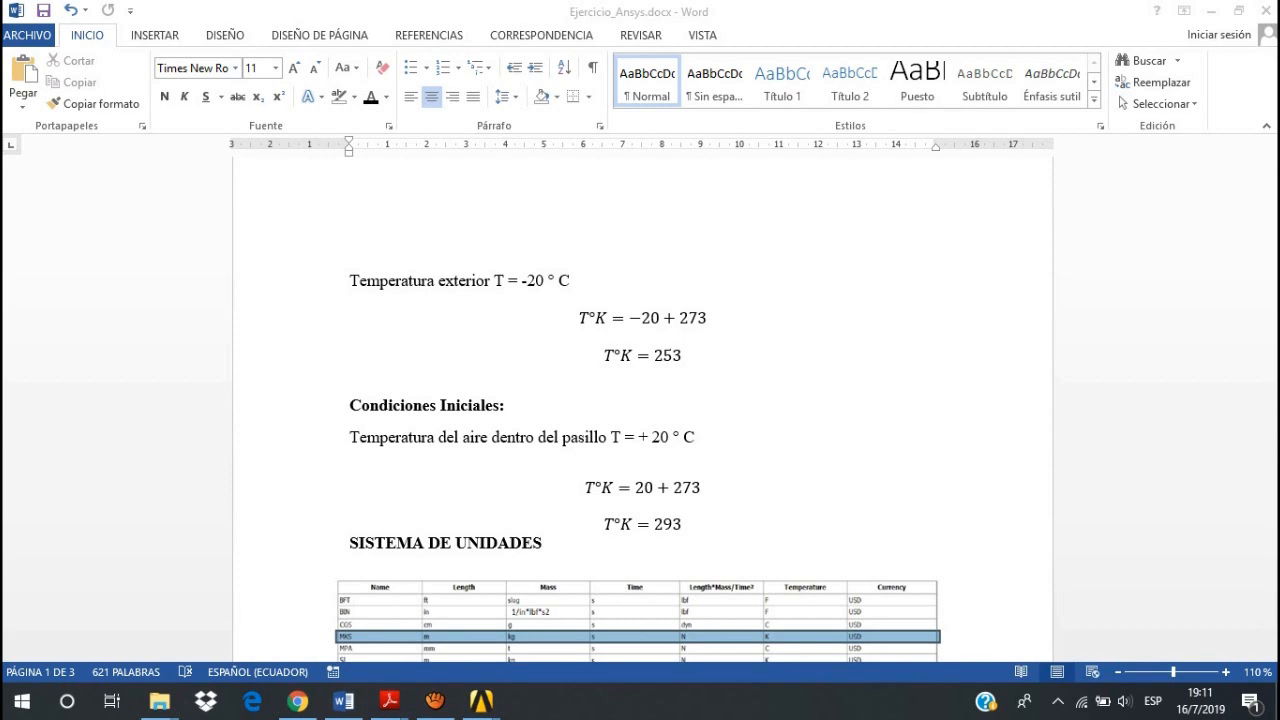
scroll(642, 389, down, 1)
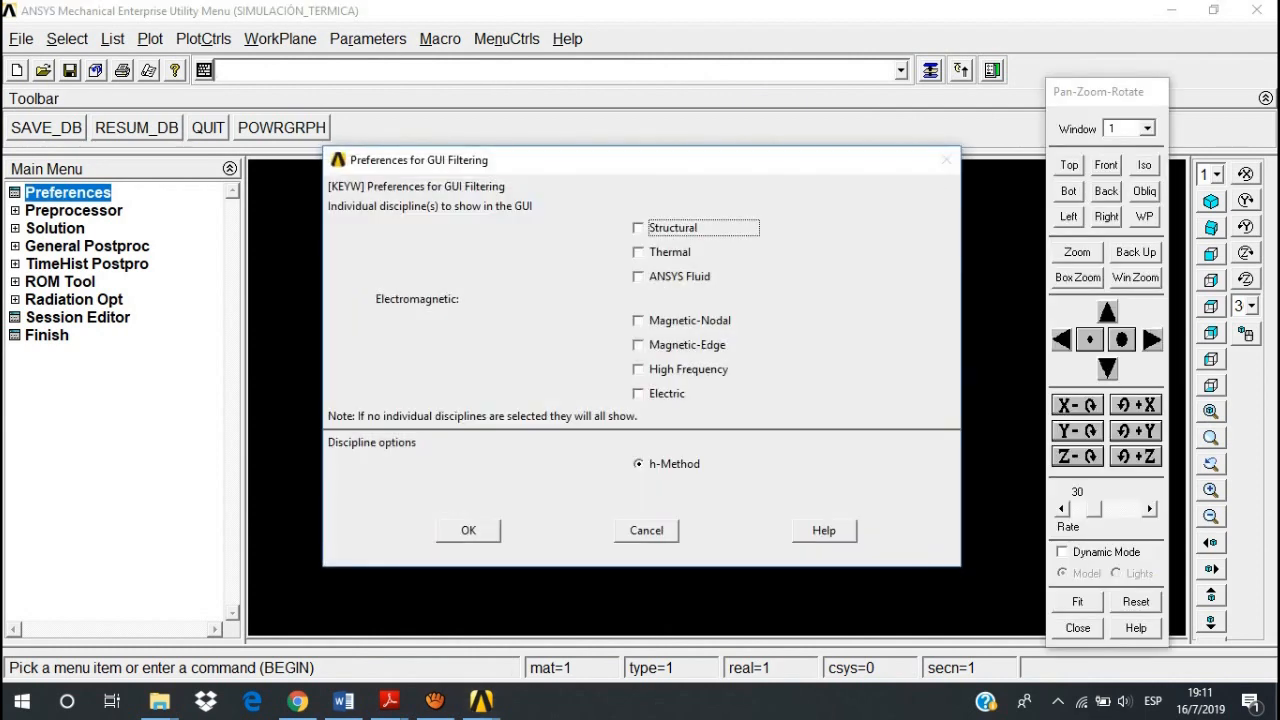
- In ANSYS Mechanical, limit the displayed disciplines to Thermal and define PLANE55 as element type 1
click(638, 252)
click(468, 530)
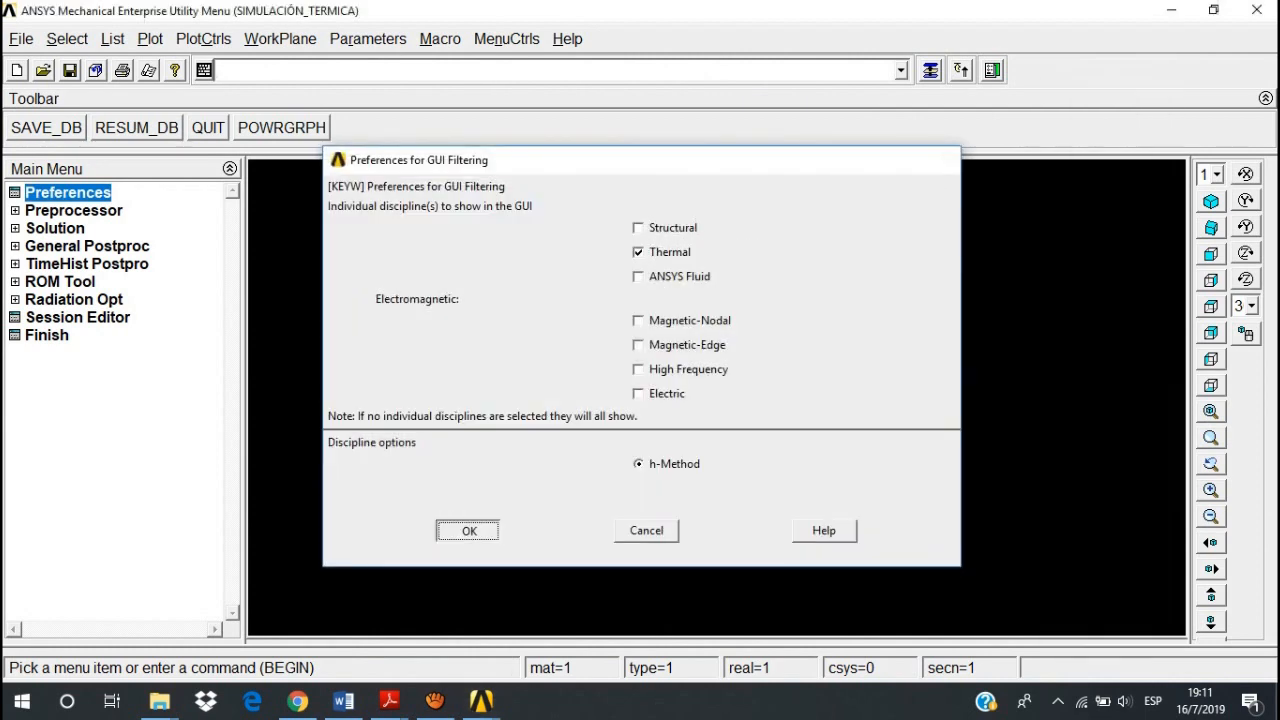
click(73, 210)
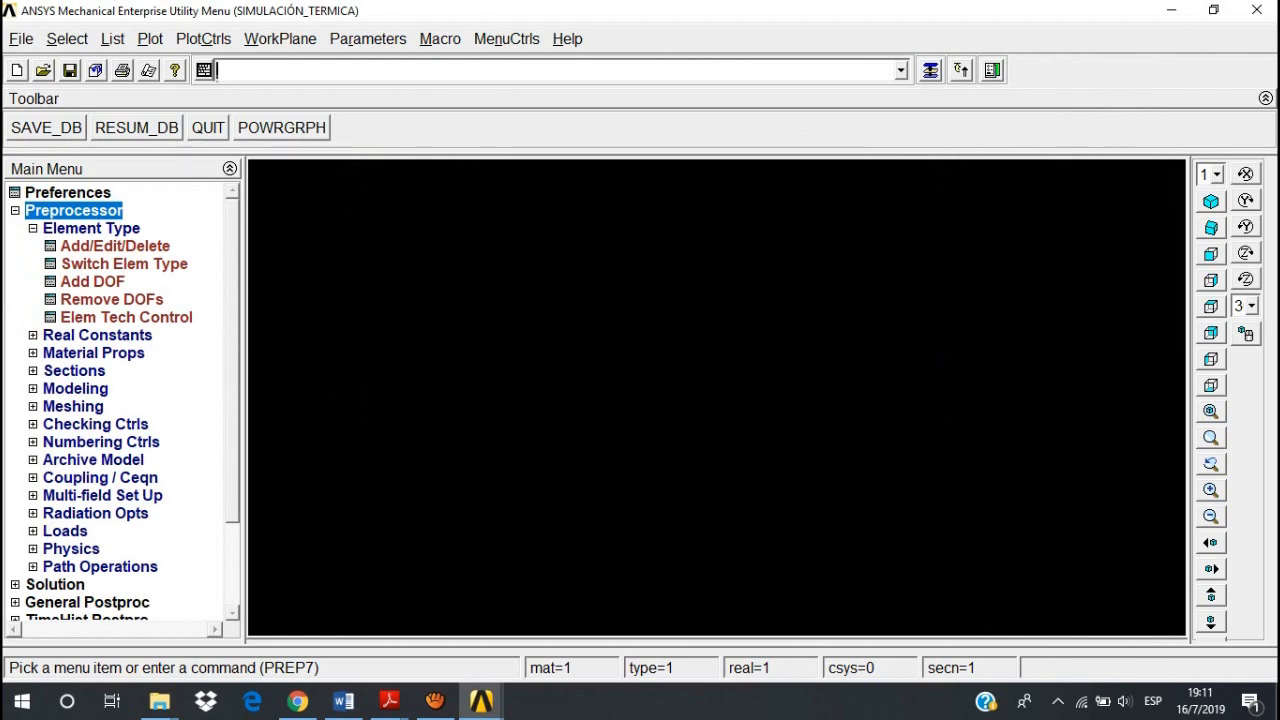
click(115, 245)
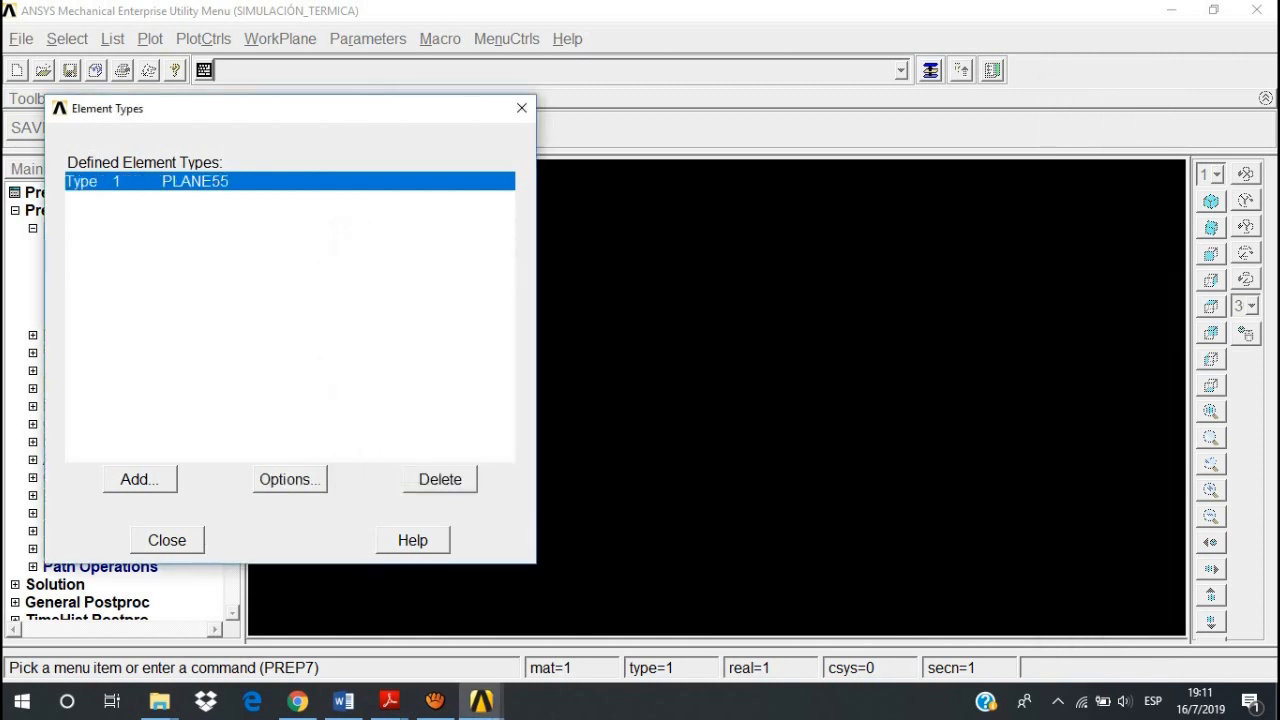
click(167, 540)
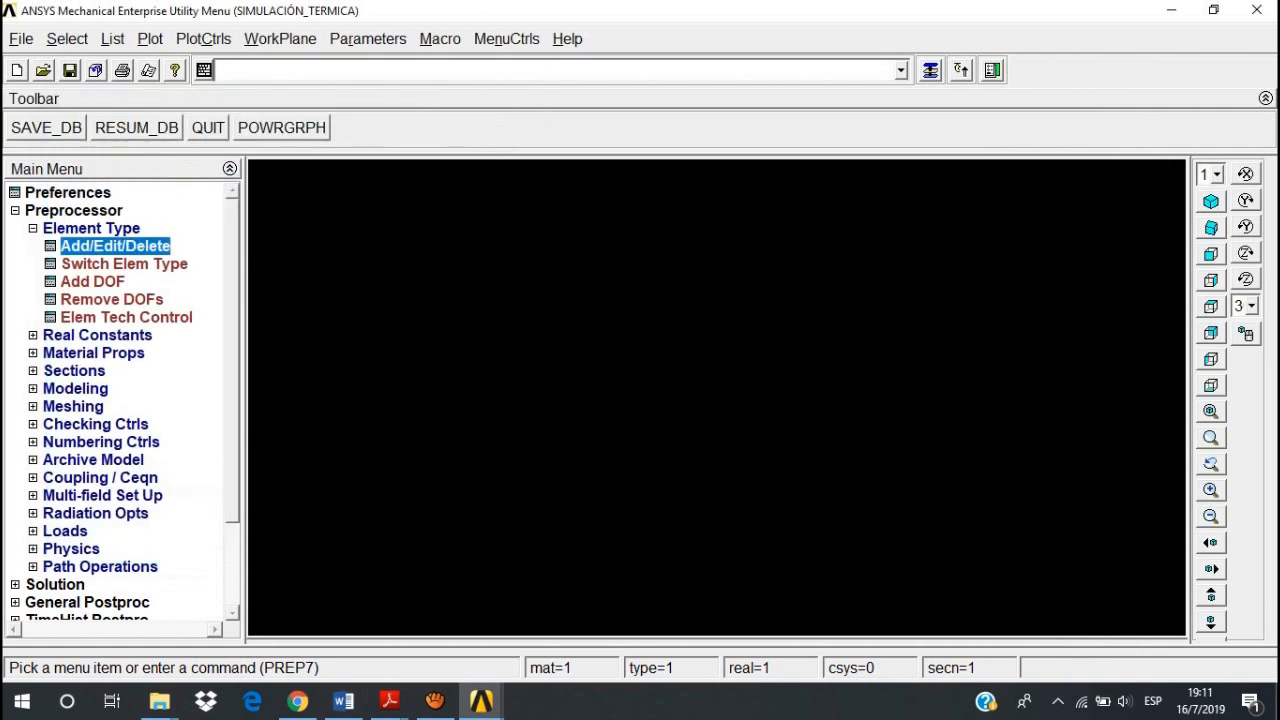
- Define an isotropic thermal conductivity KXX of 0.720 for material model 1
click(93, 353)
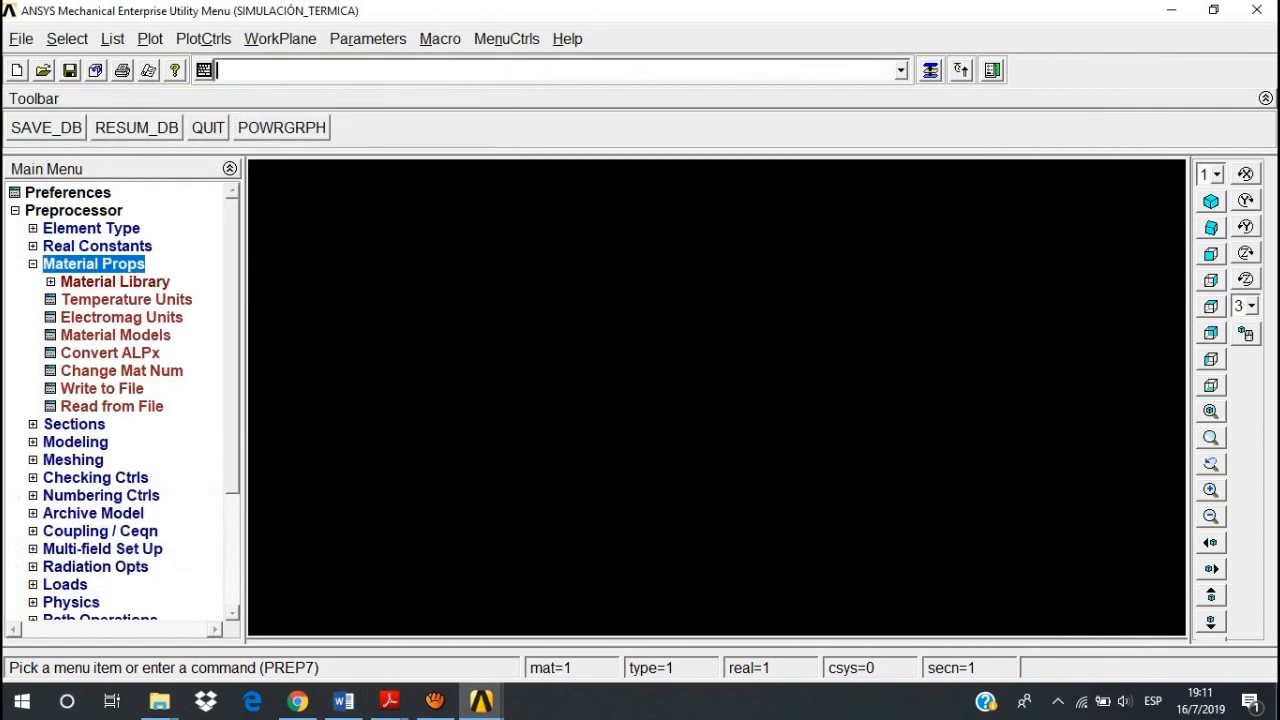
click(115, 335)
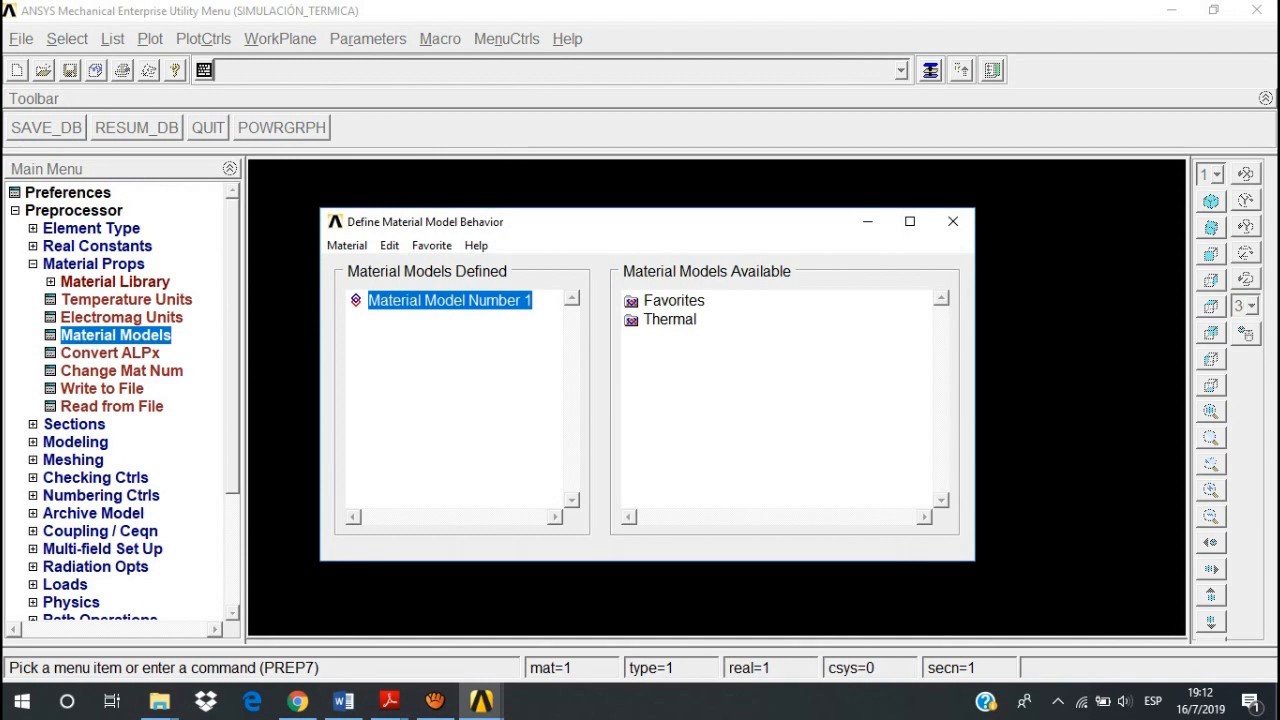
double_click(669, 319)
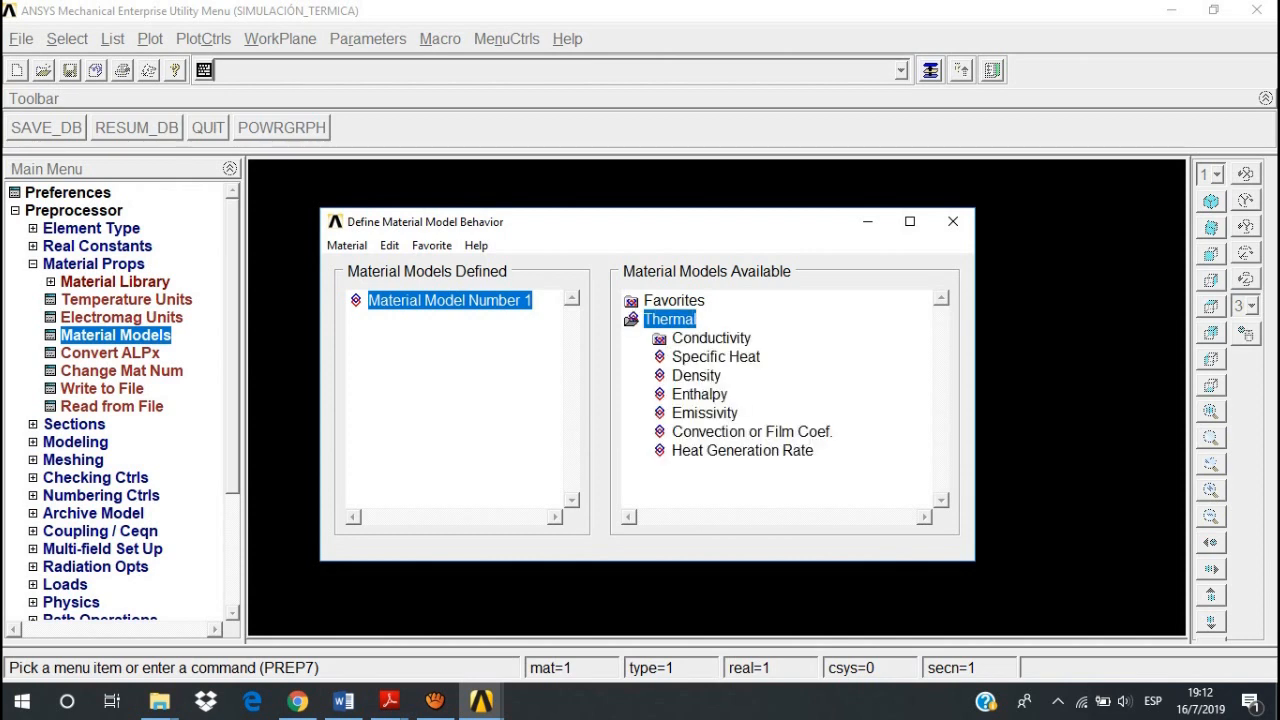
double_click(711, 338)
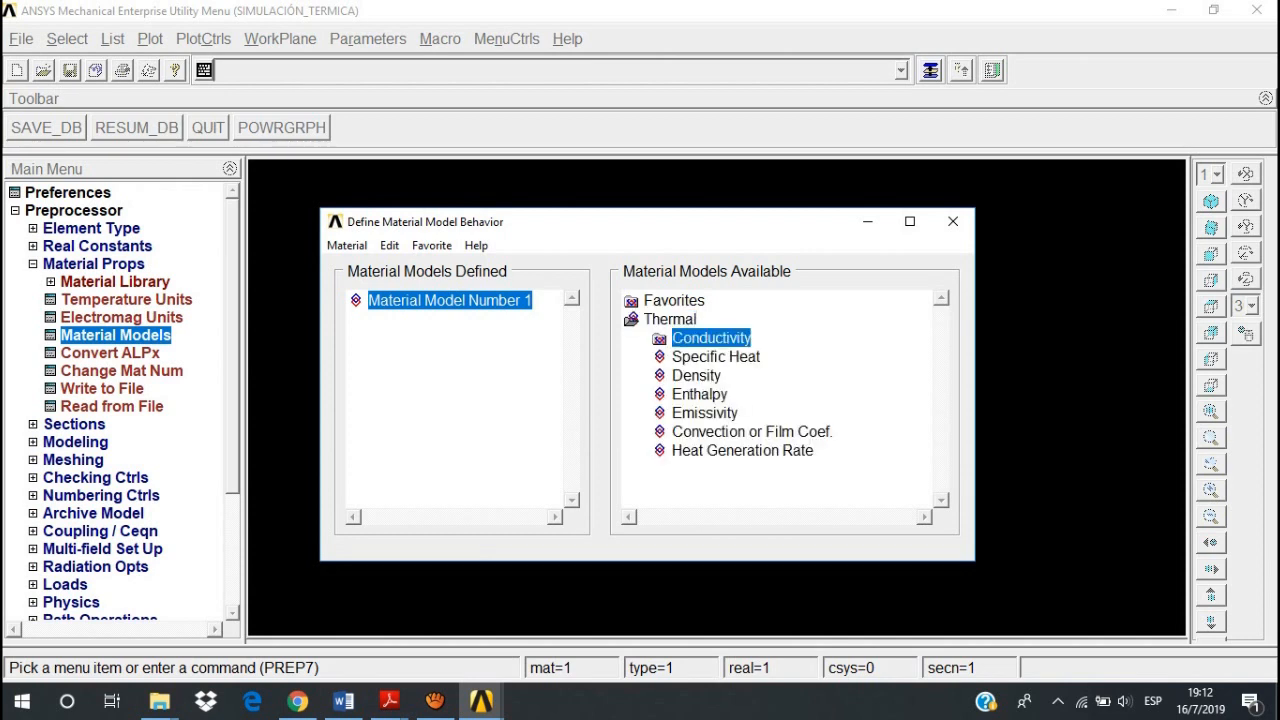
double_click(727, 357)
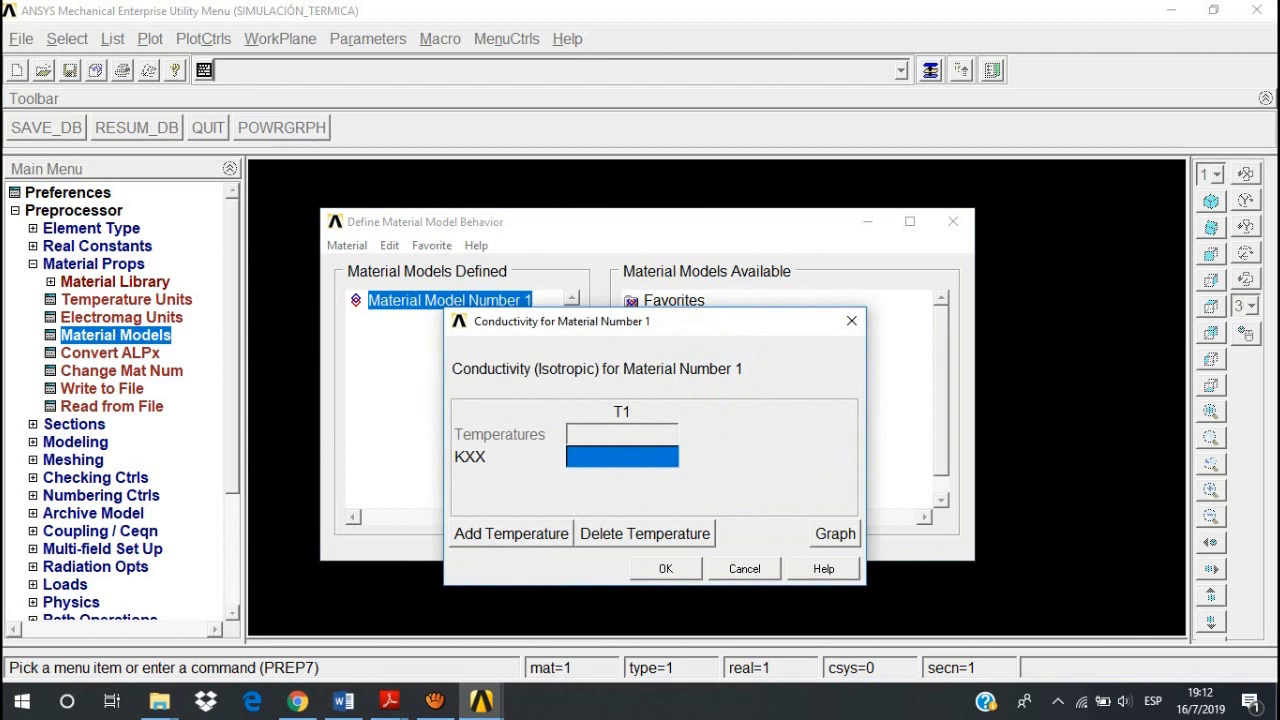
text(0.720)
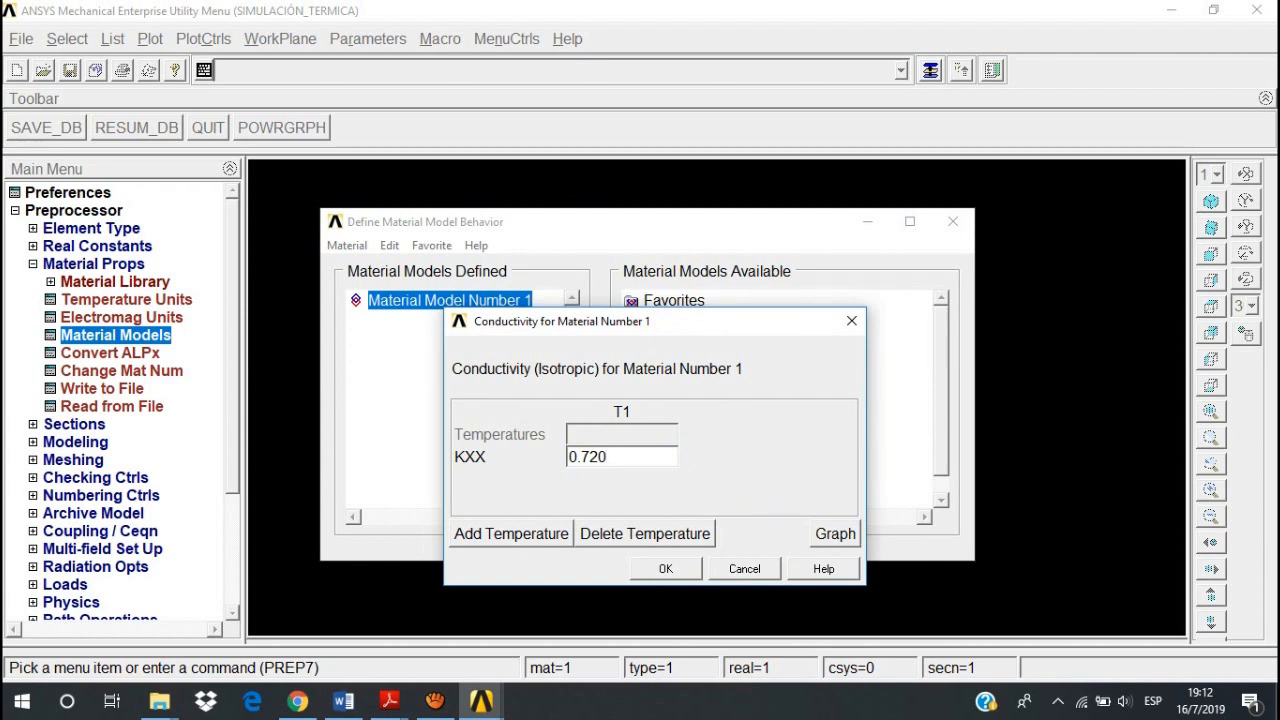
key(Return)
- Set the specific heat of material 1 to 835 and its density to 1920
double_click(715, 394)
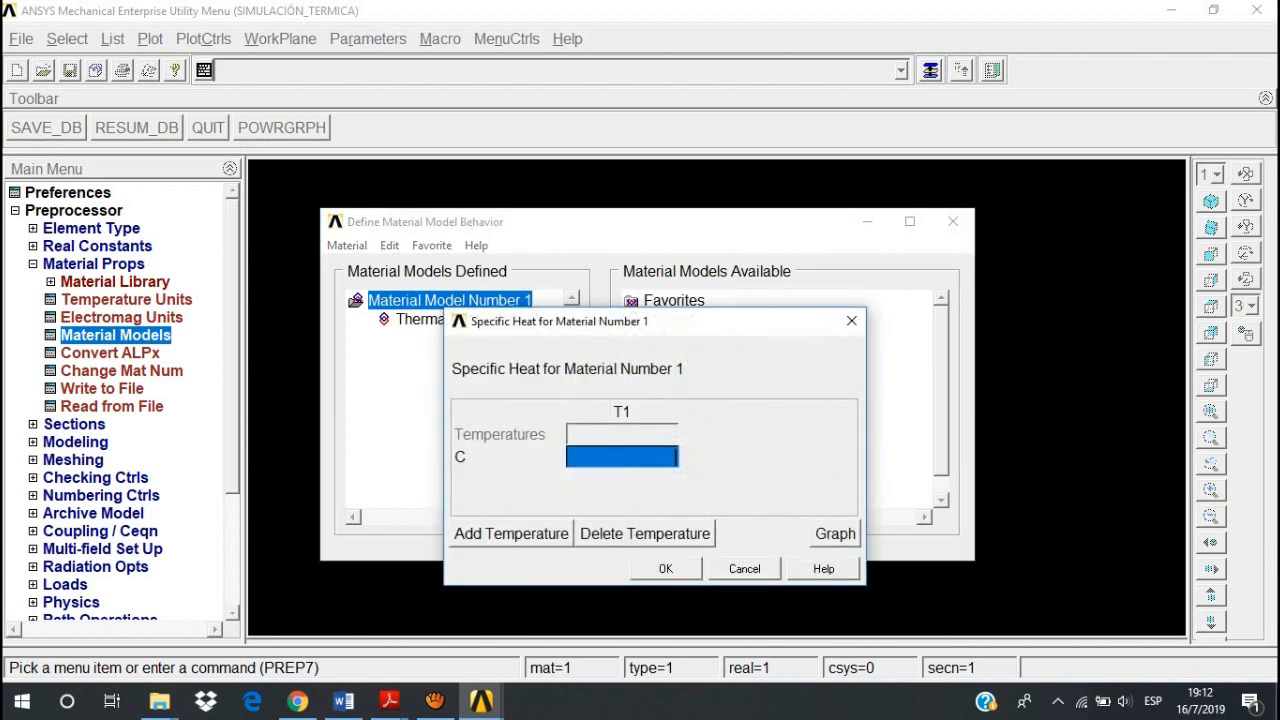
text(835)
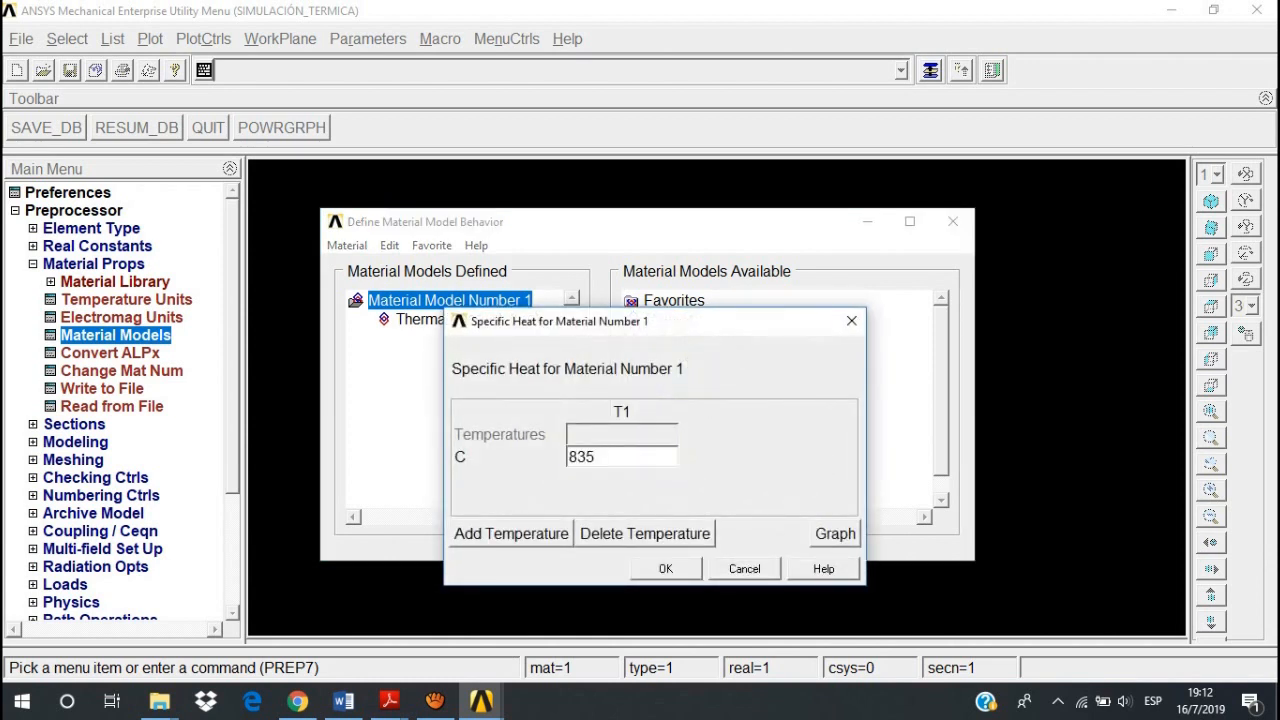
click(665, 568)
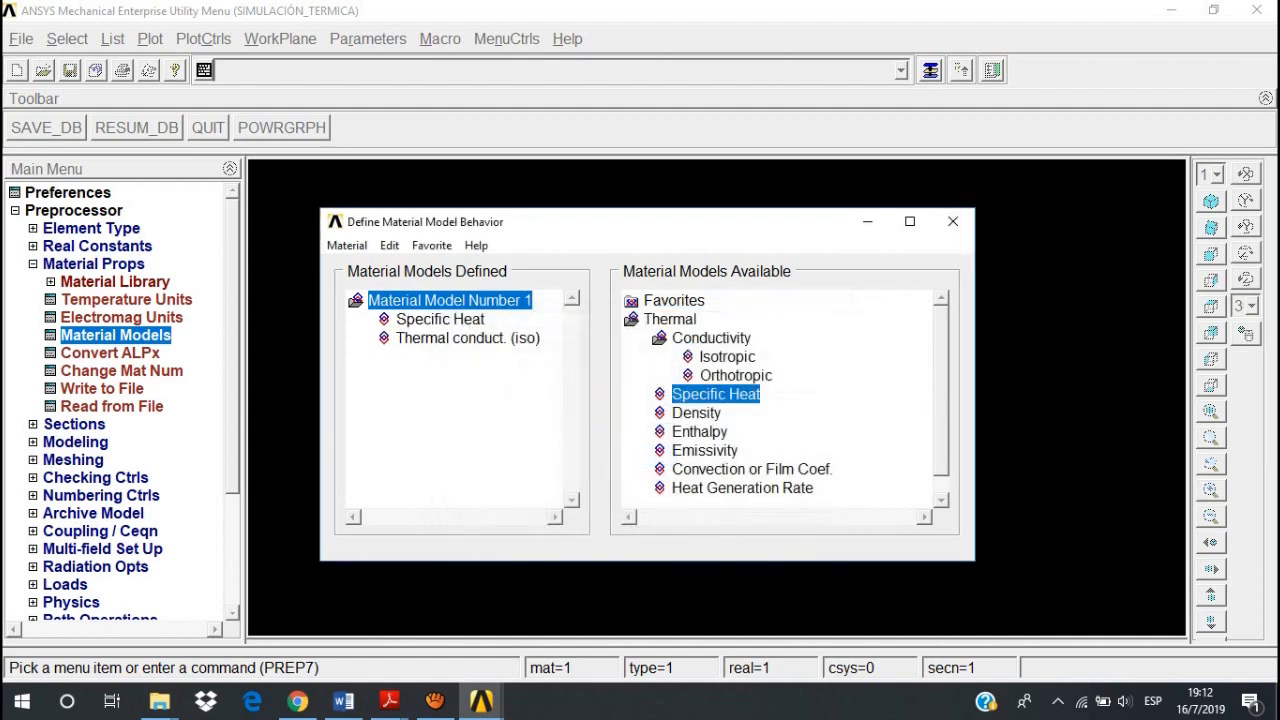
double_click(696, 412)
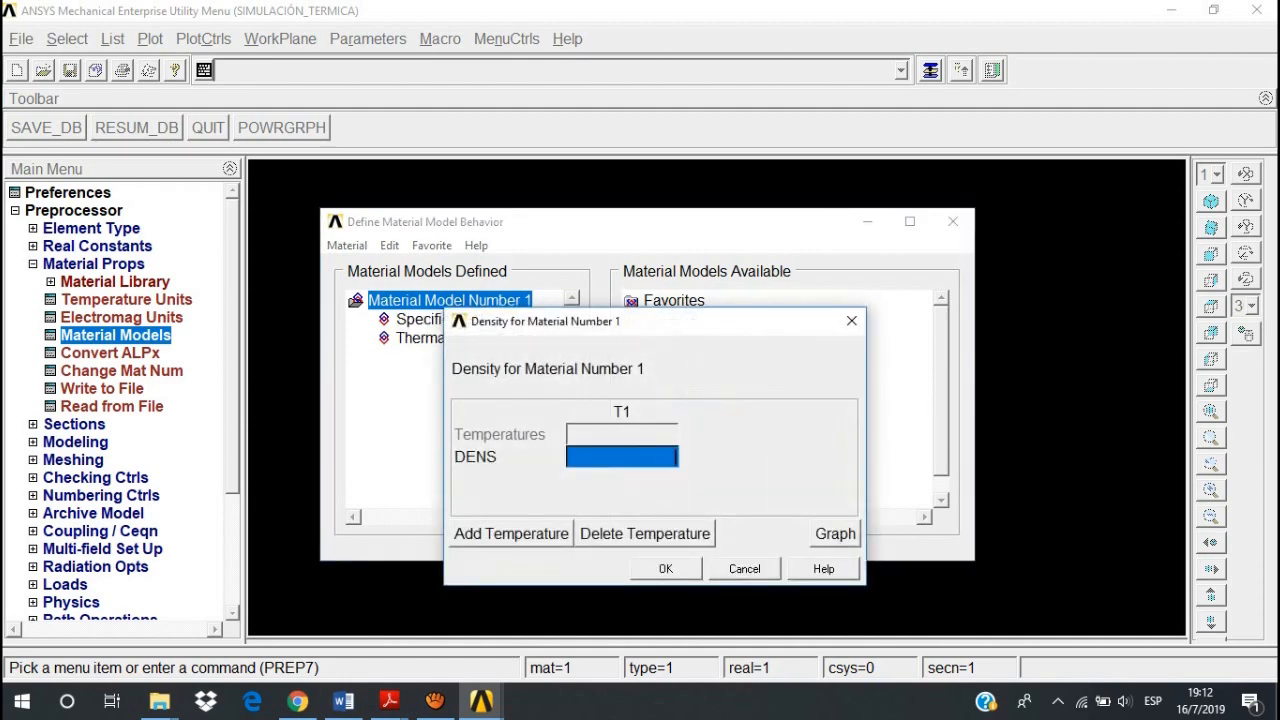
text(1920)
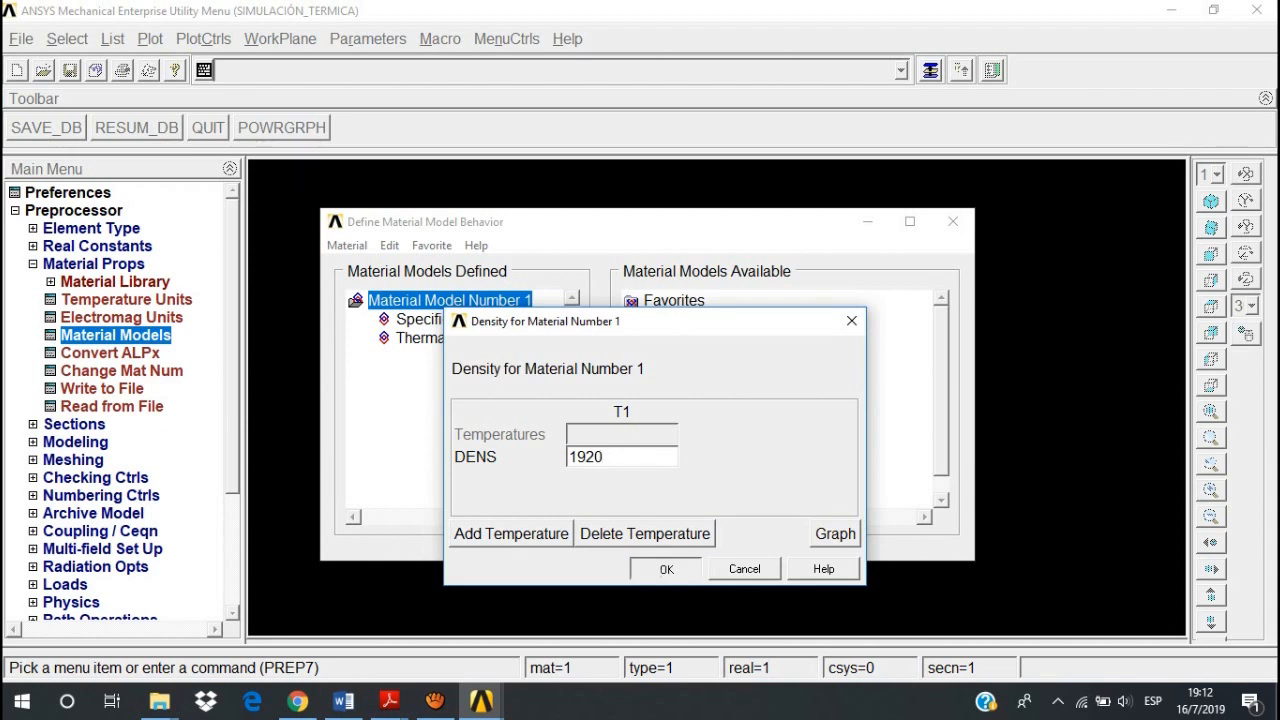
click(666, 569)
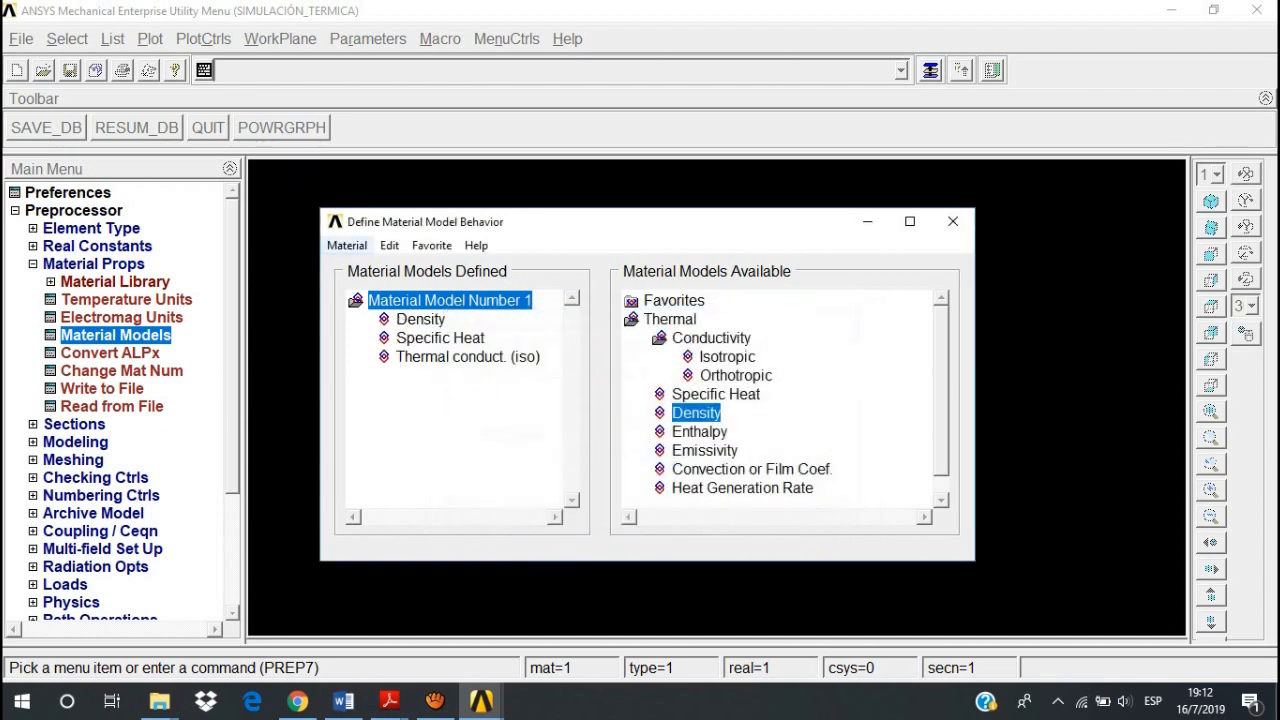
- Add a new material model with ID 2 and set its isotropic conductivity KXX to 0.038
click(347, 245)
click(370, 266)
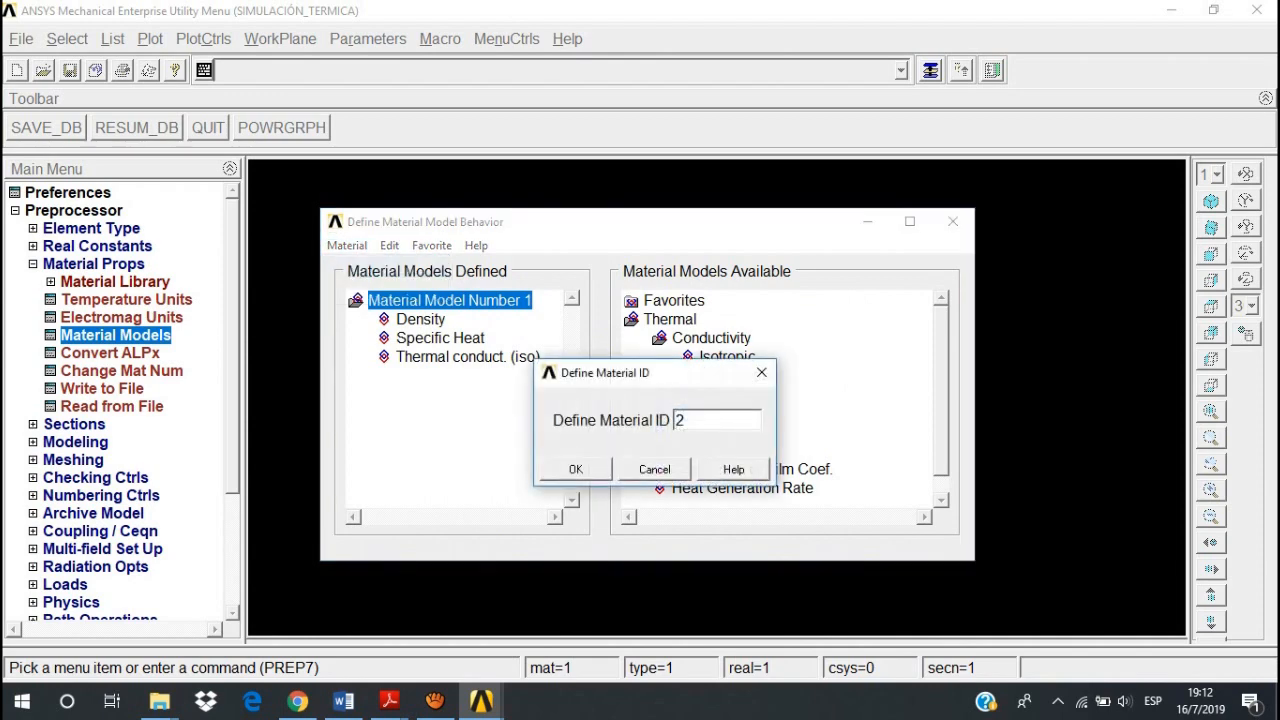
key(Return)
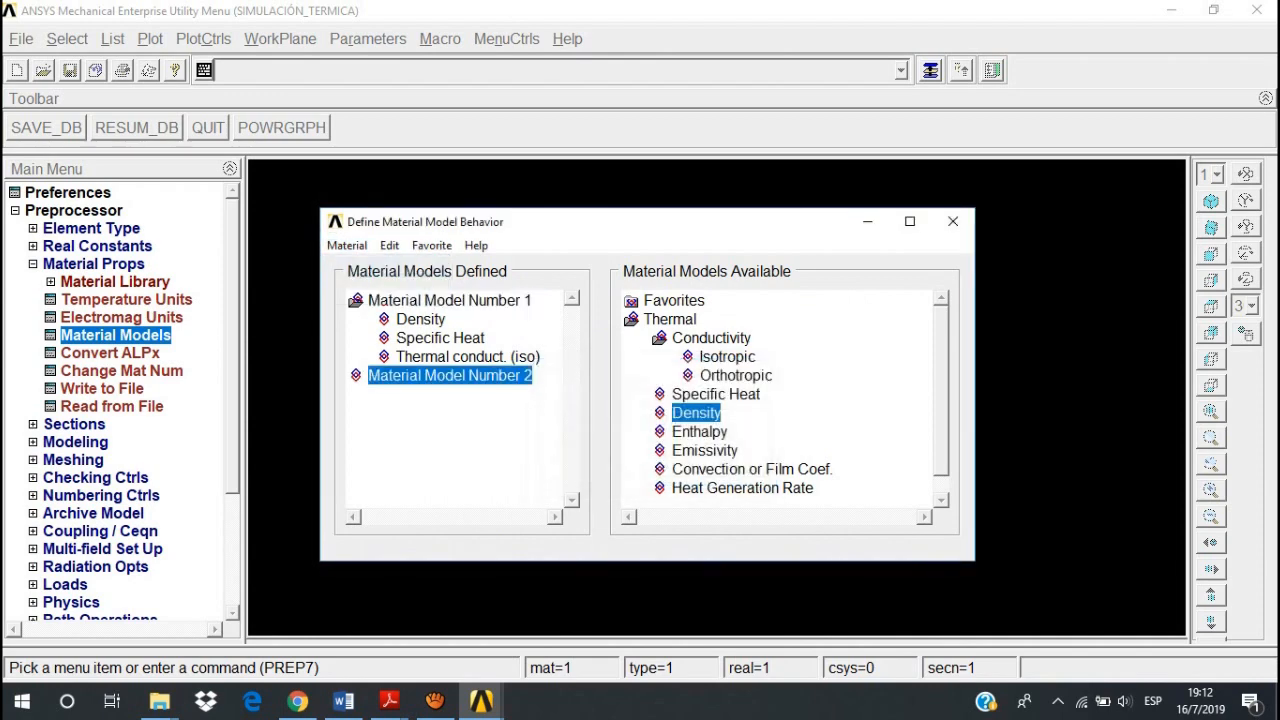
double_click(727, 356)
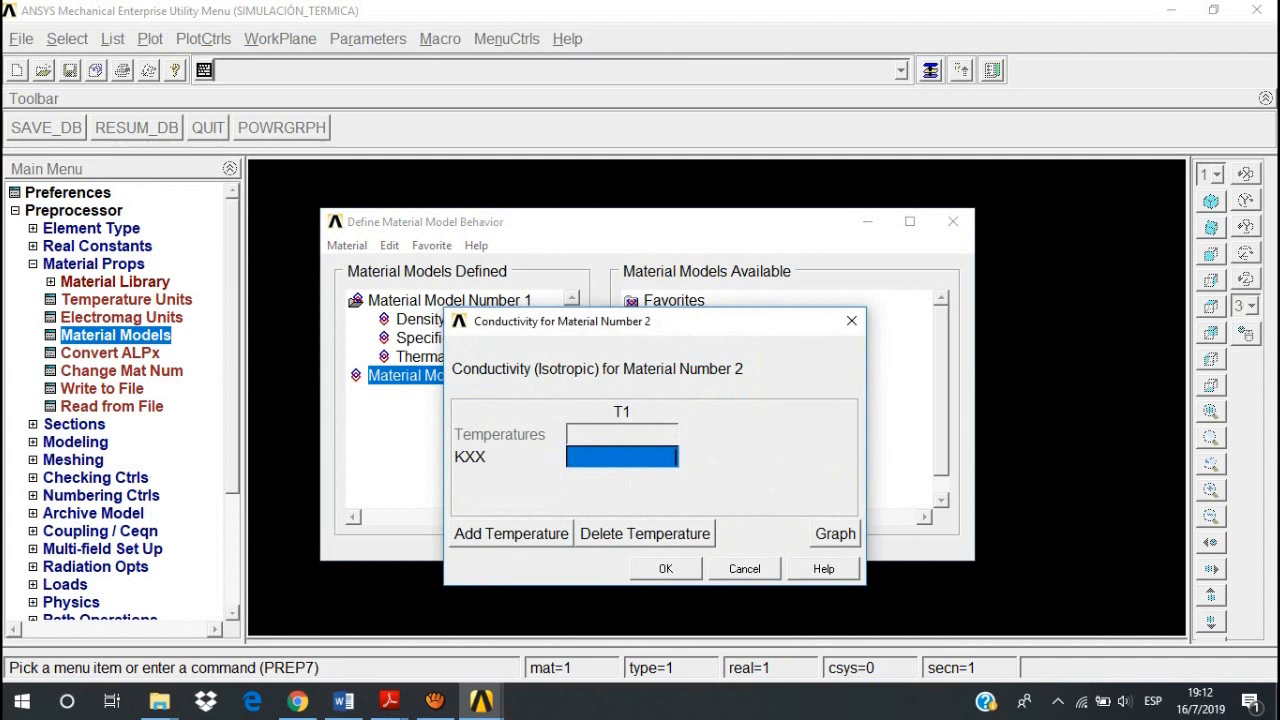
text(0.038)
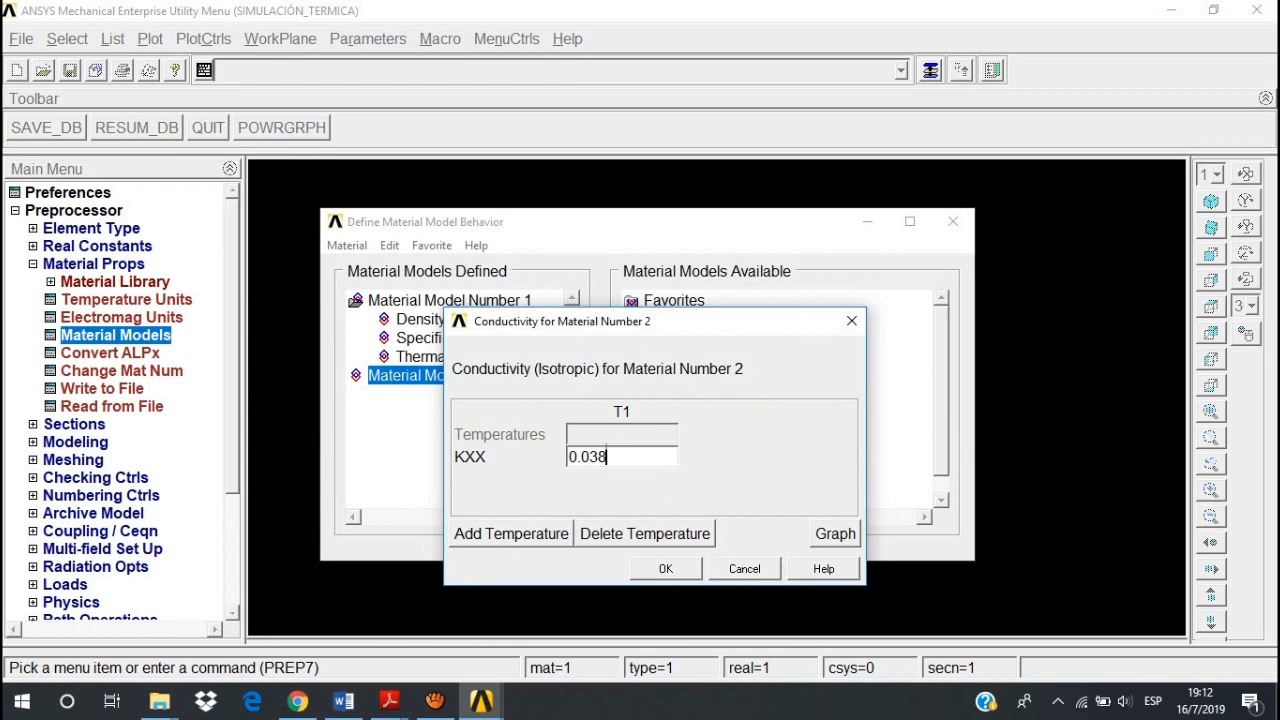
click(665, 568)
- Set the specific heat of material 2 to 418 and its density to 130
click(715, 394)
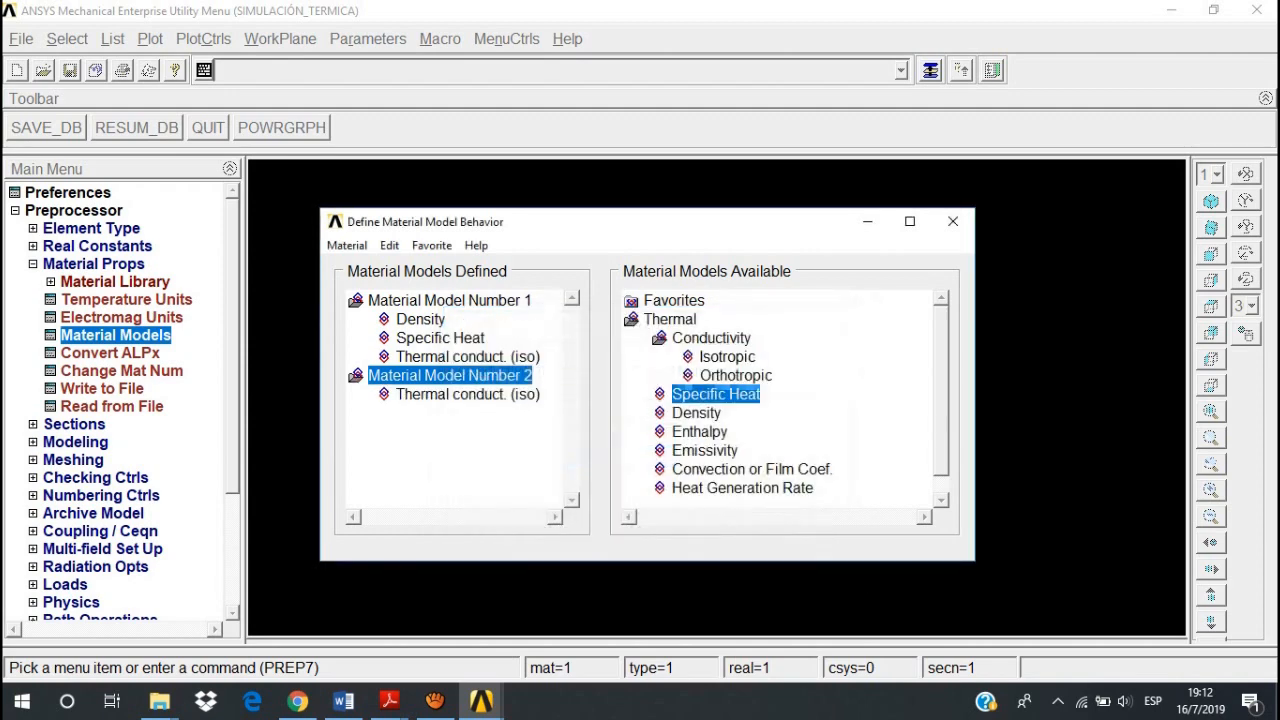
double_click(715, 394)
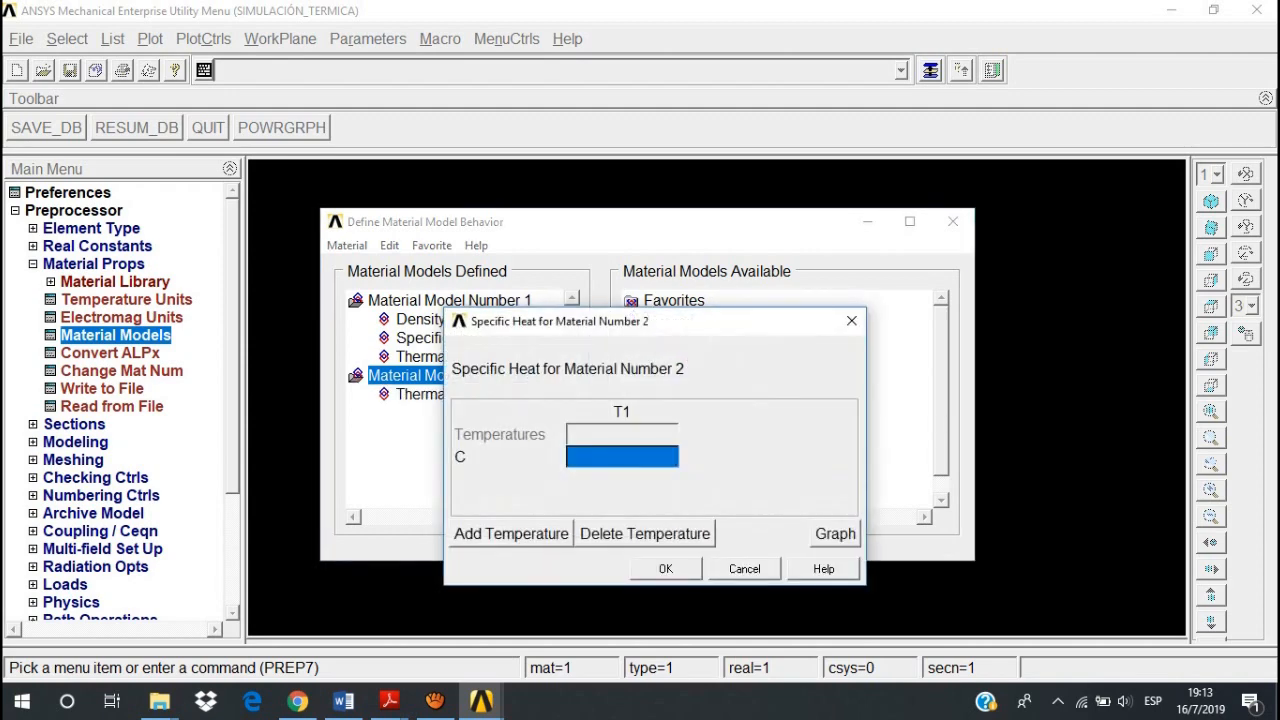
text(418)
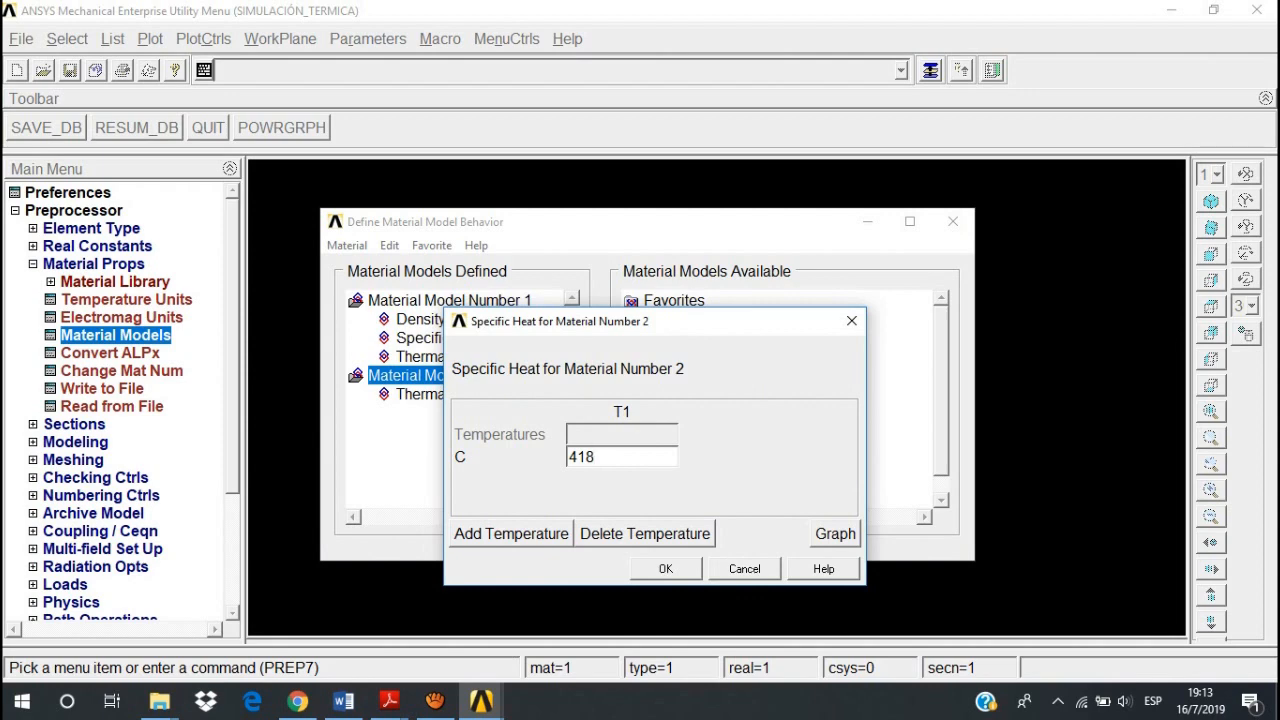
key(Return)
double_click(696, 412)
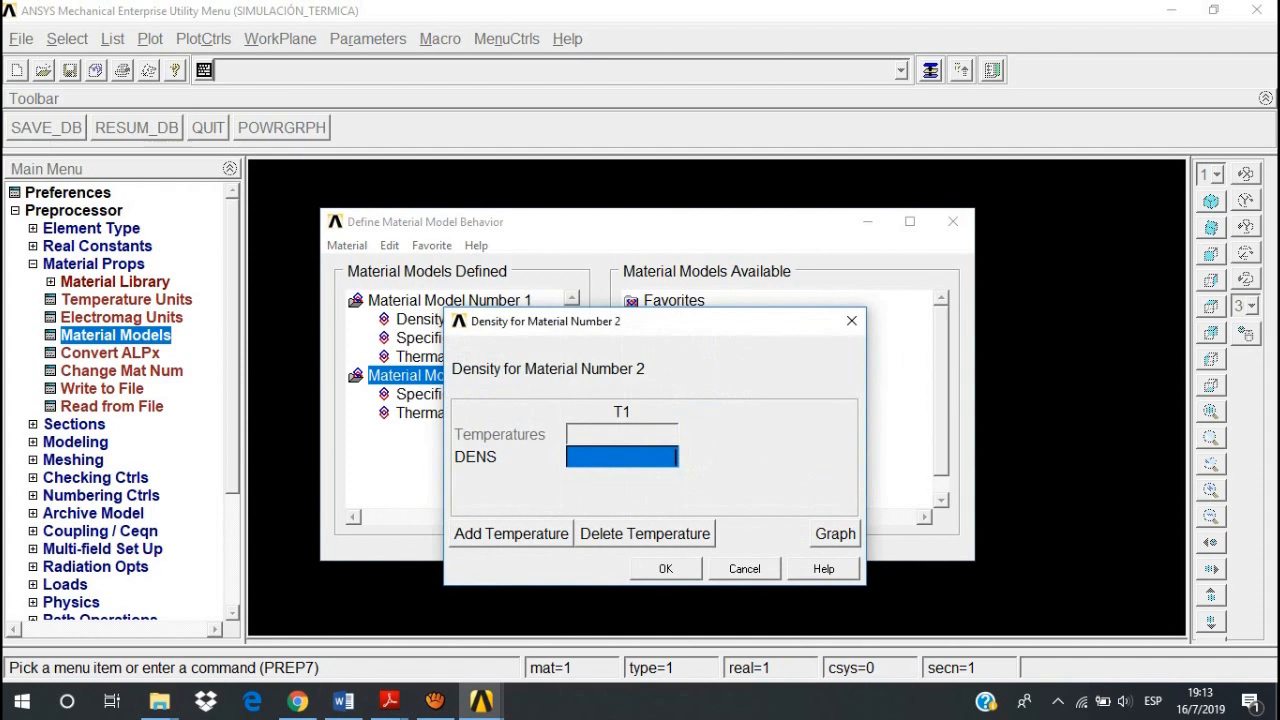
text(130)
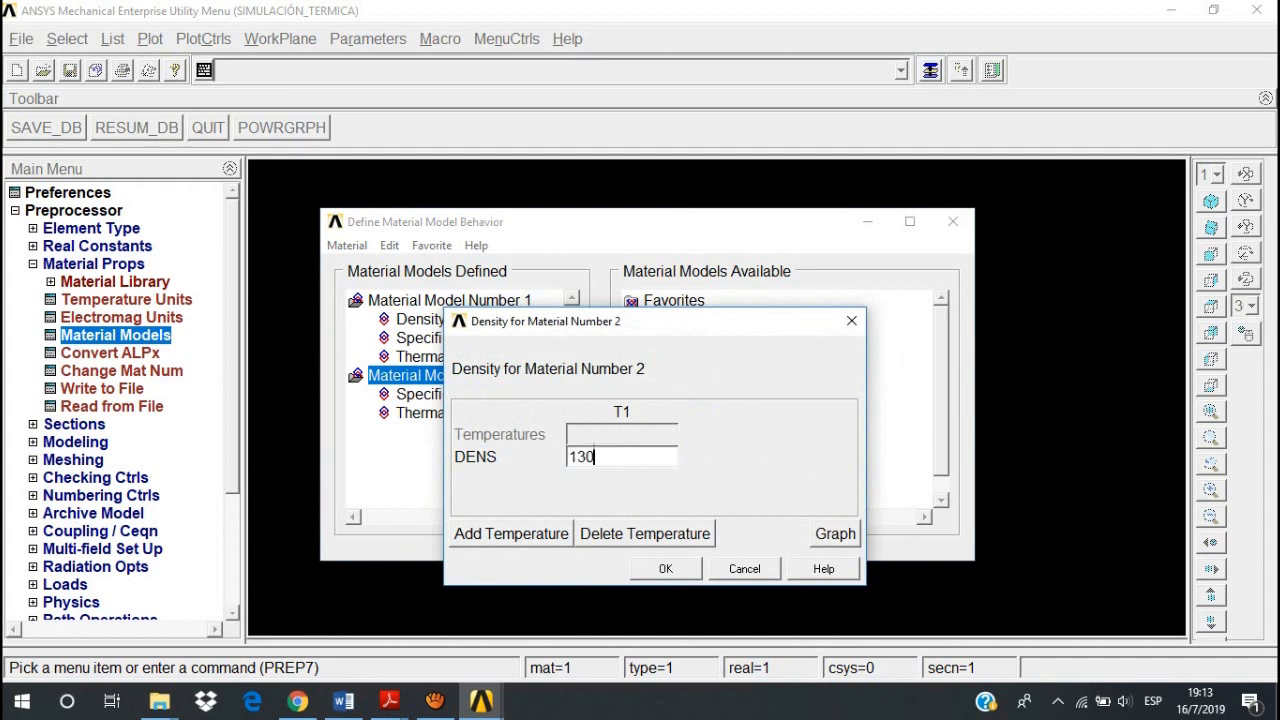
key(Return)
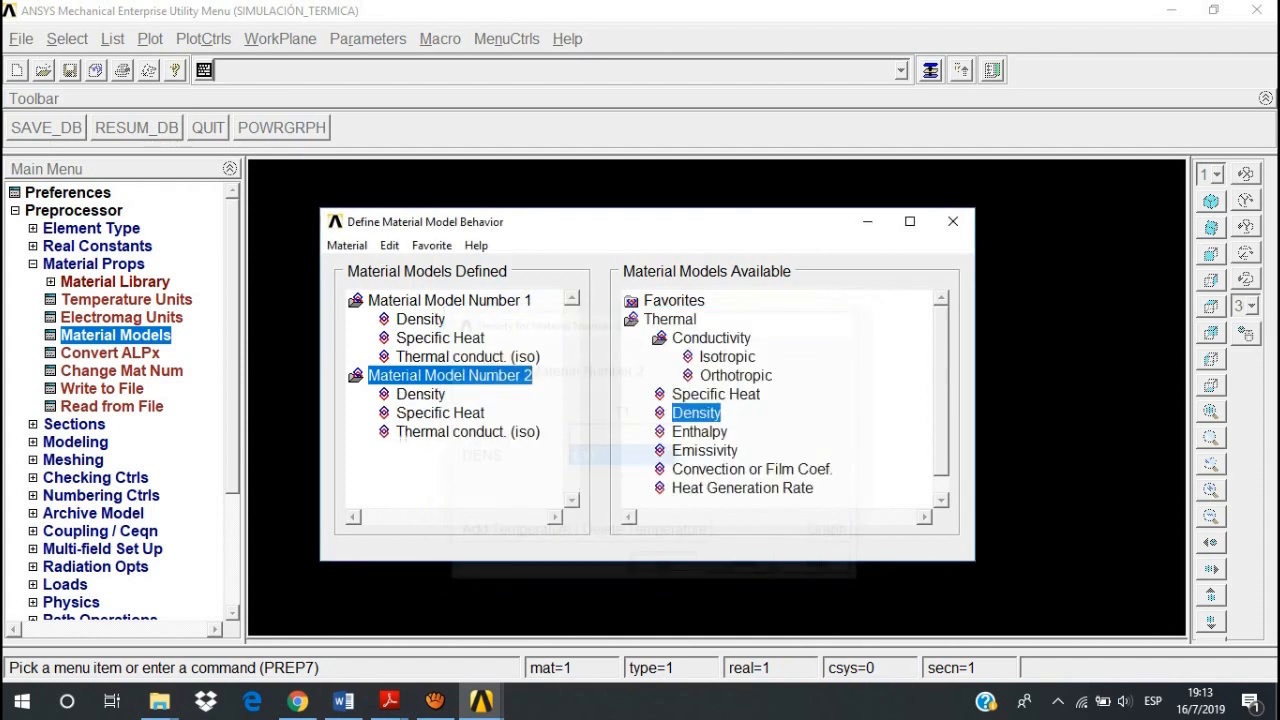
- Add a new material model with ID 3 and set its isotropic conductivity KXX to 0.055
click(346, 245)
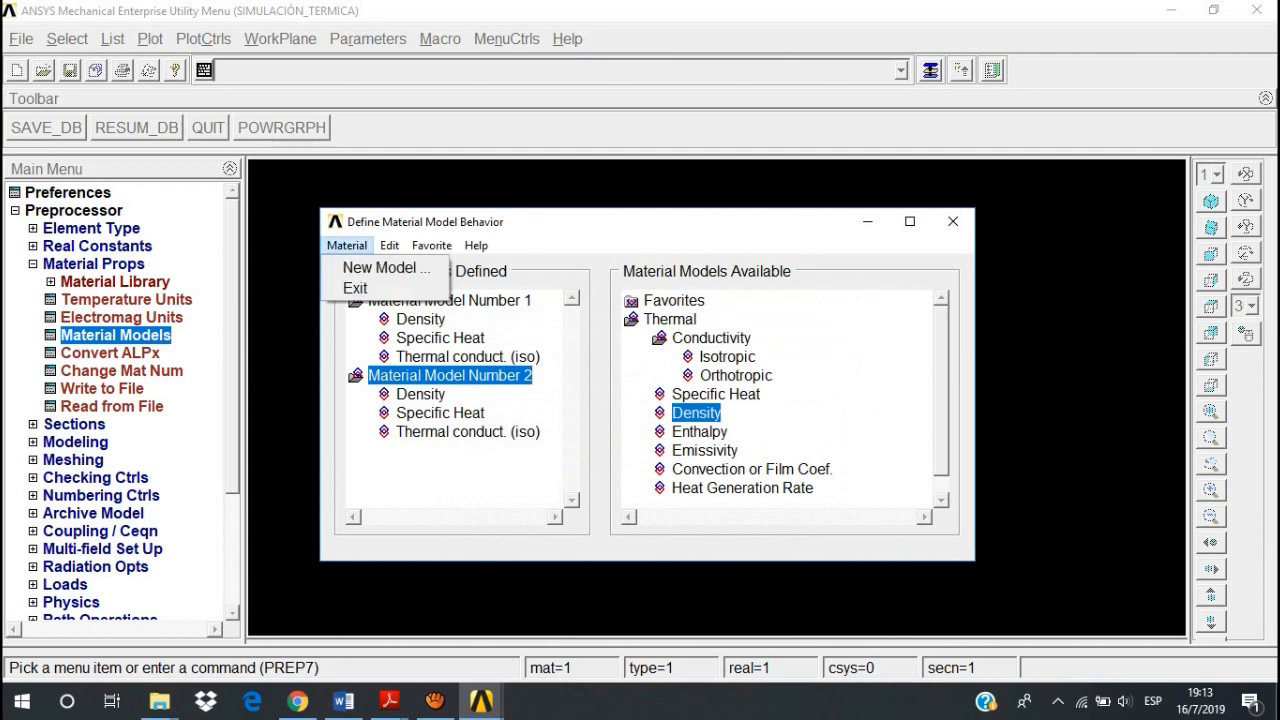
click(384, 267)
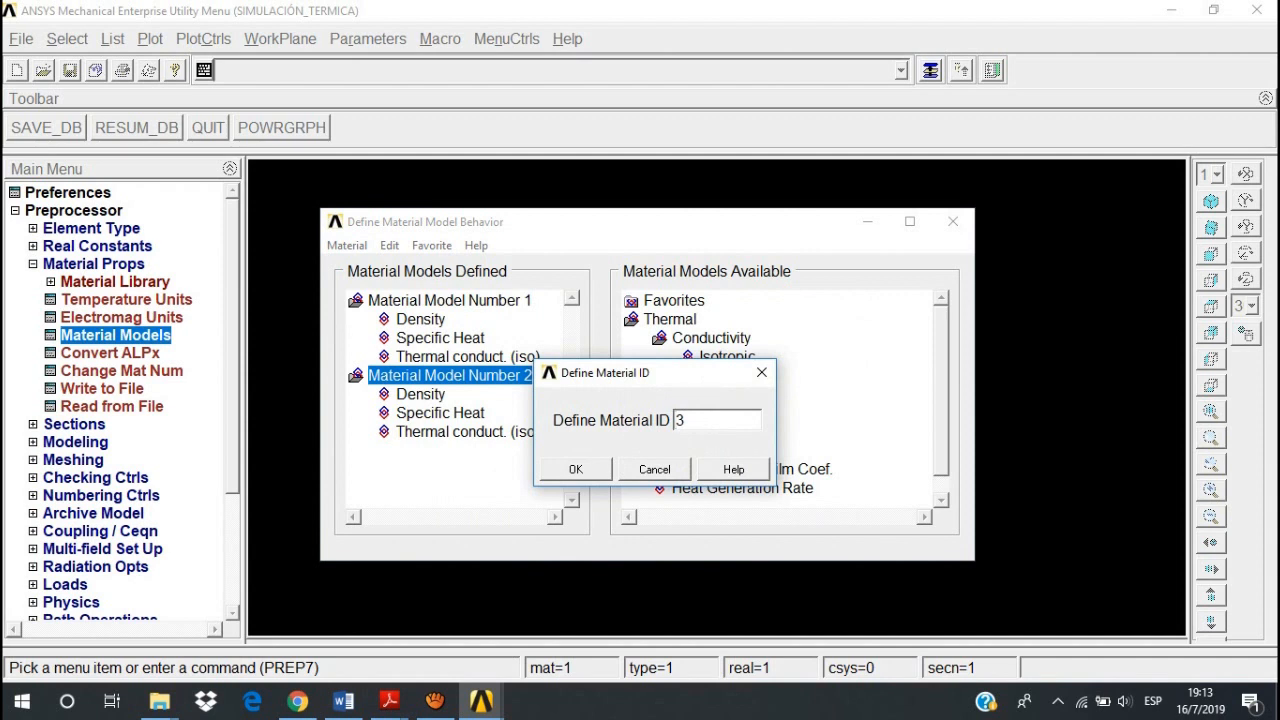
key(Return)
double_click(727, 356)
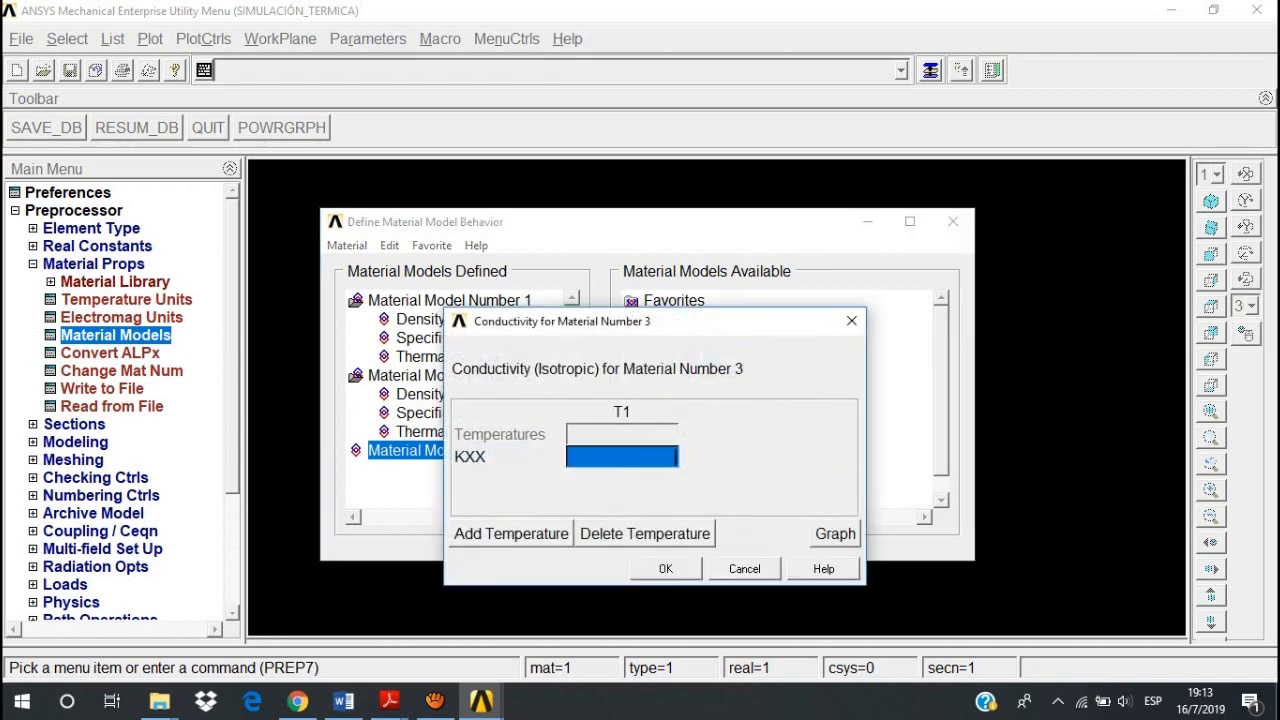
text(0.055)
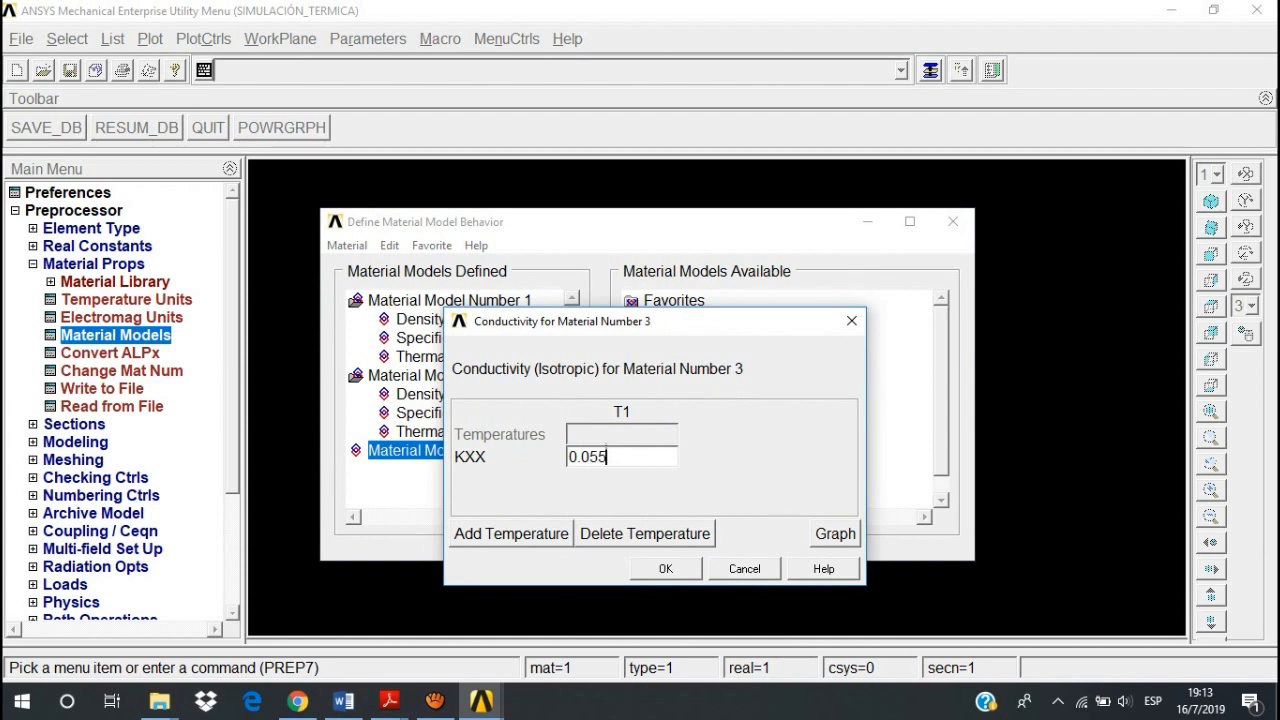
key(Return)
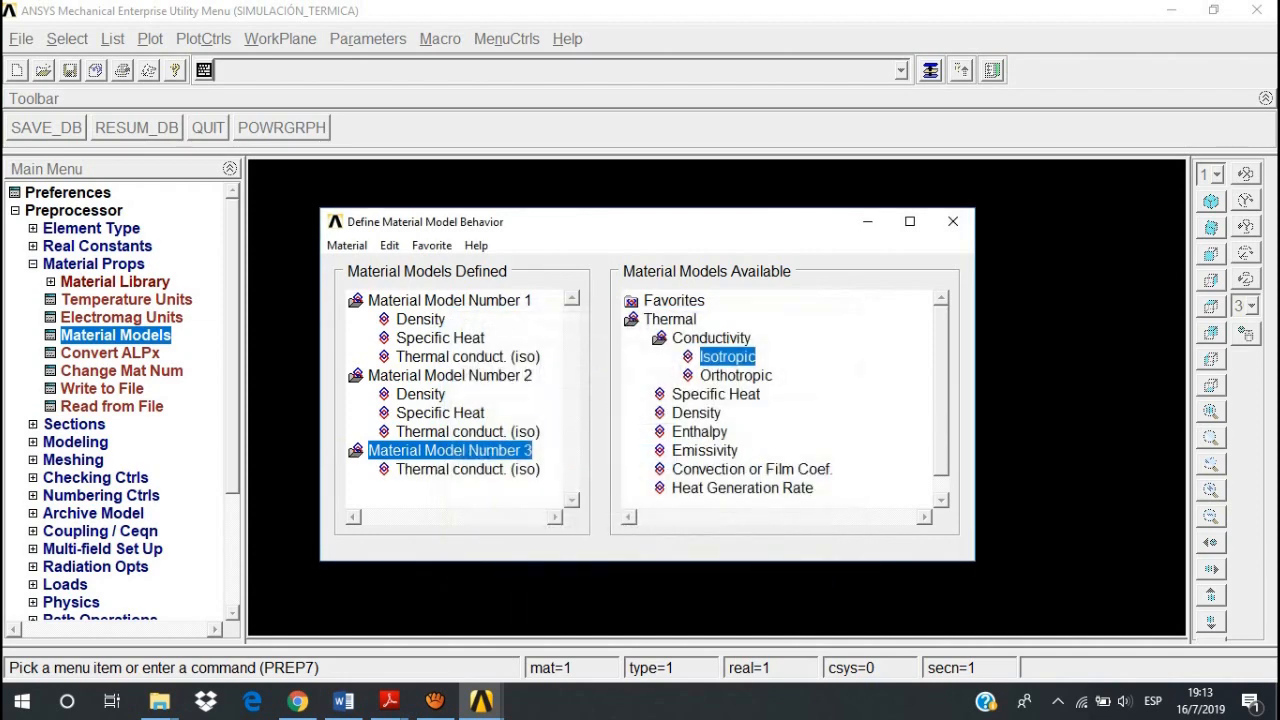
- Set the specific heat of material 3 to 1300 and its density to 290
double_click(715, 394)
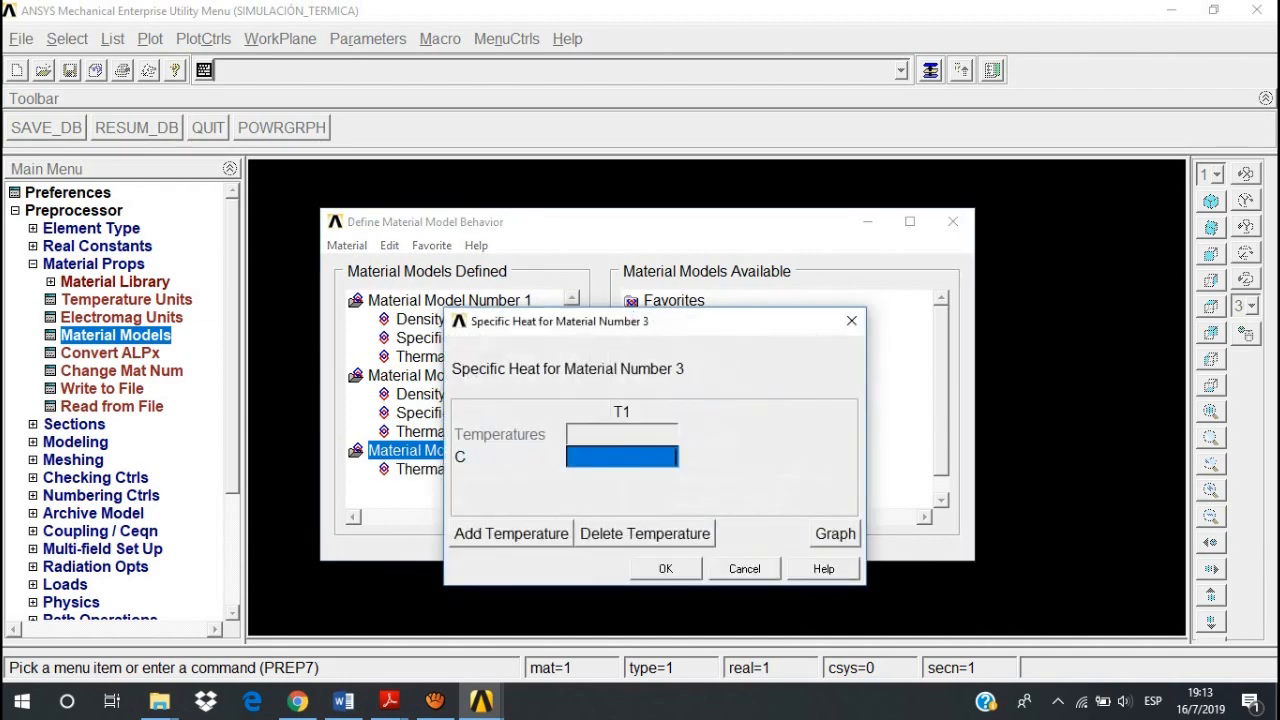
text(1)
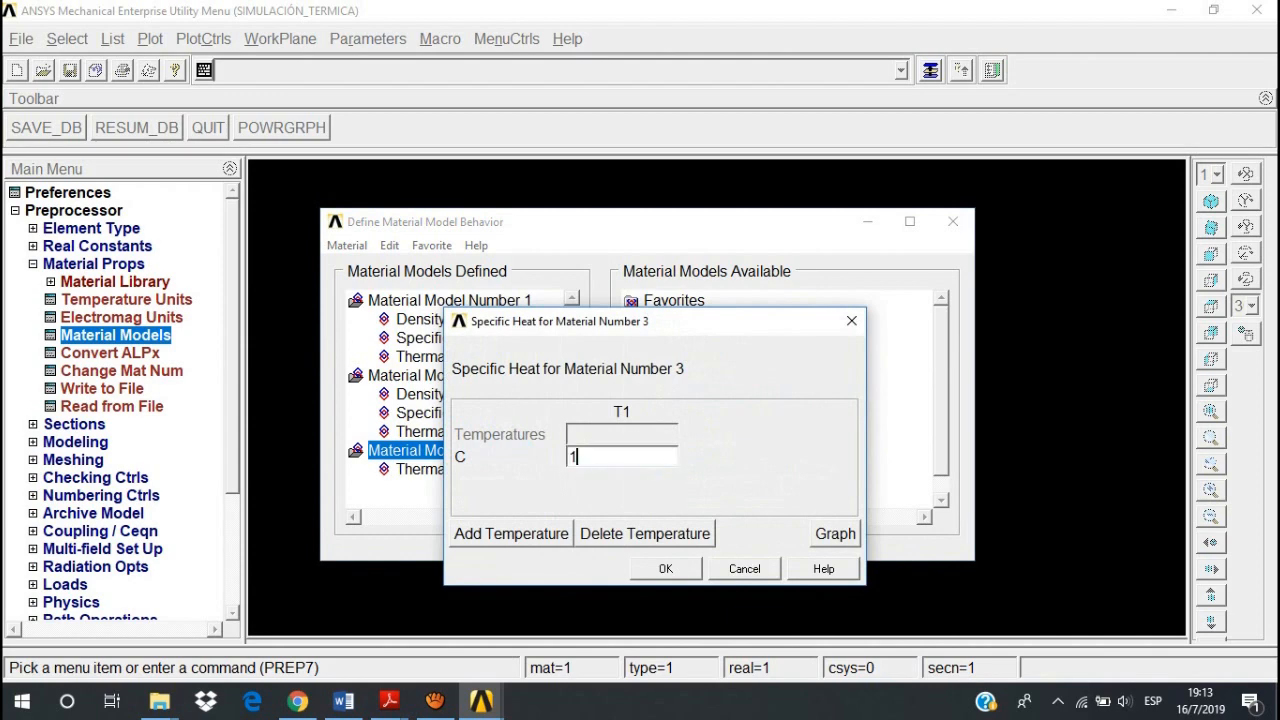
text(300)
key(Return)
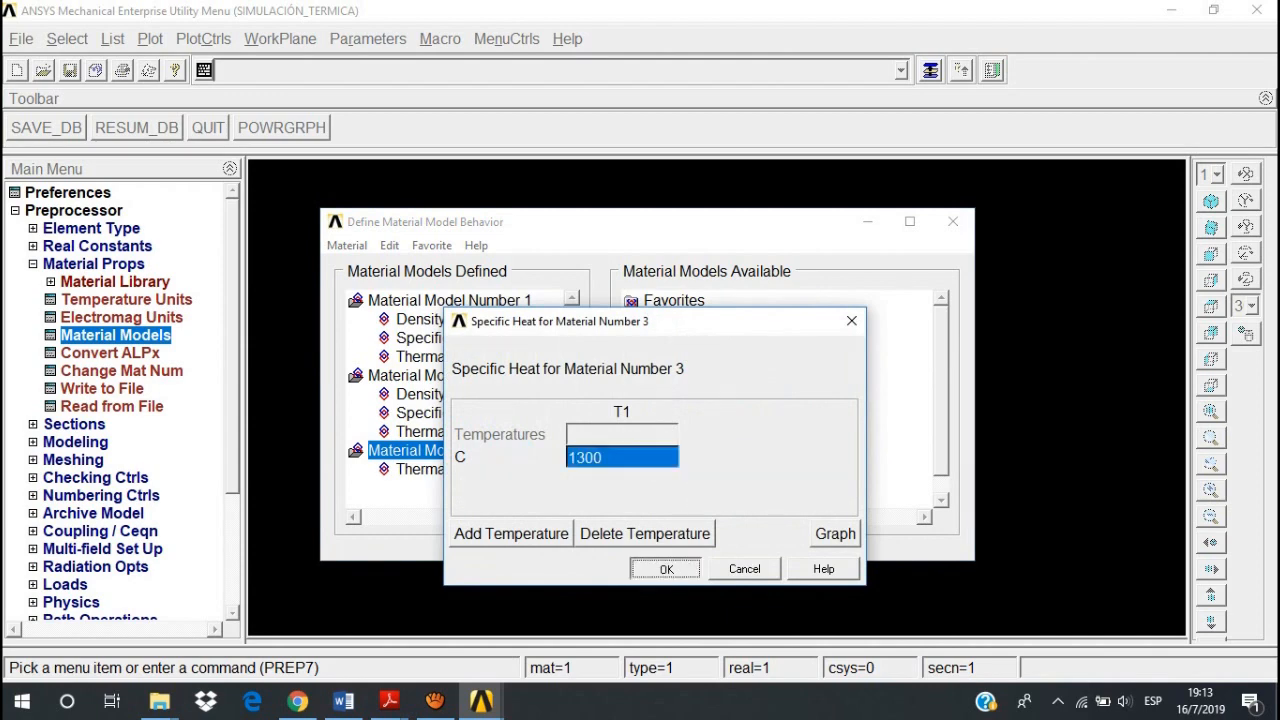
double_click(696, 412)
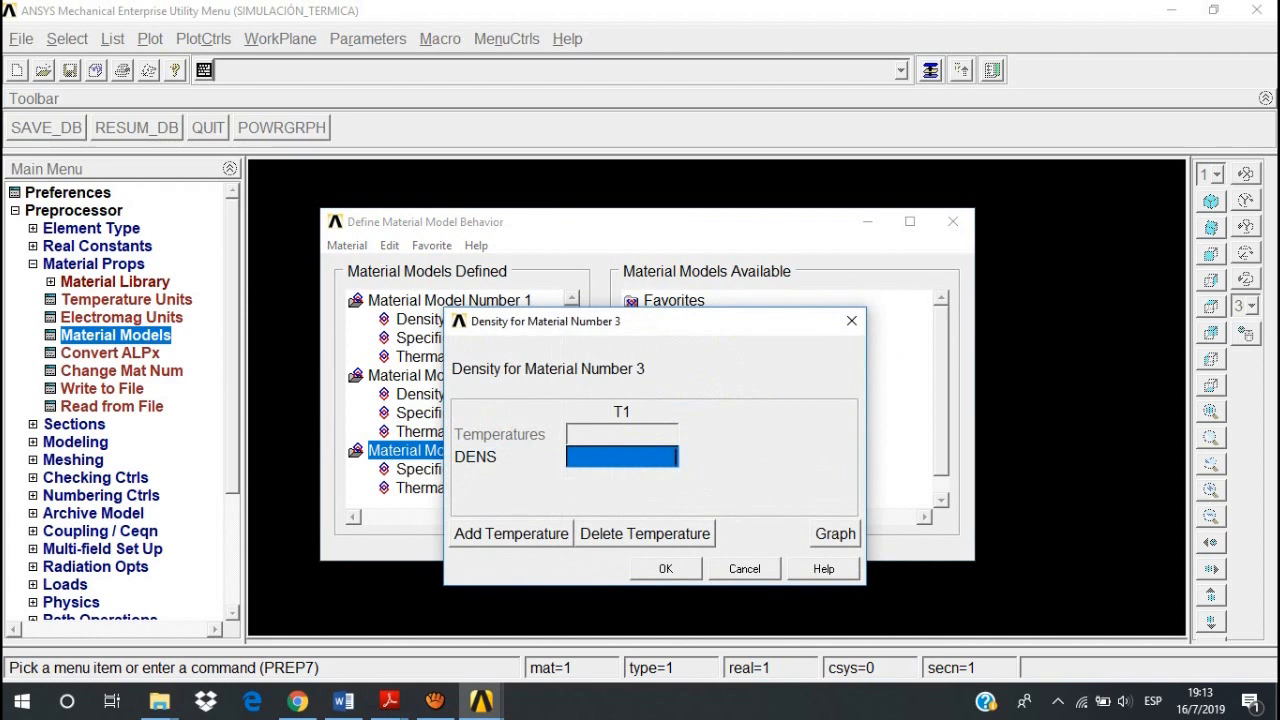
text(290)
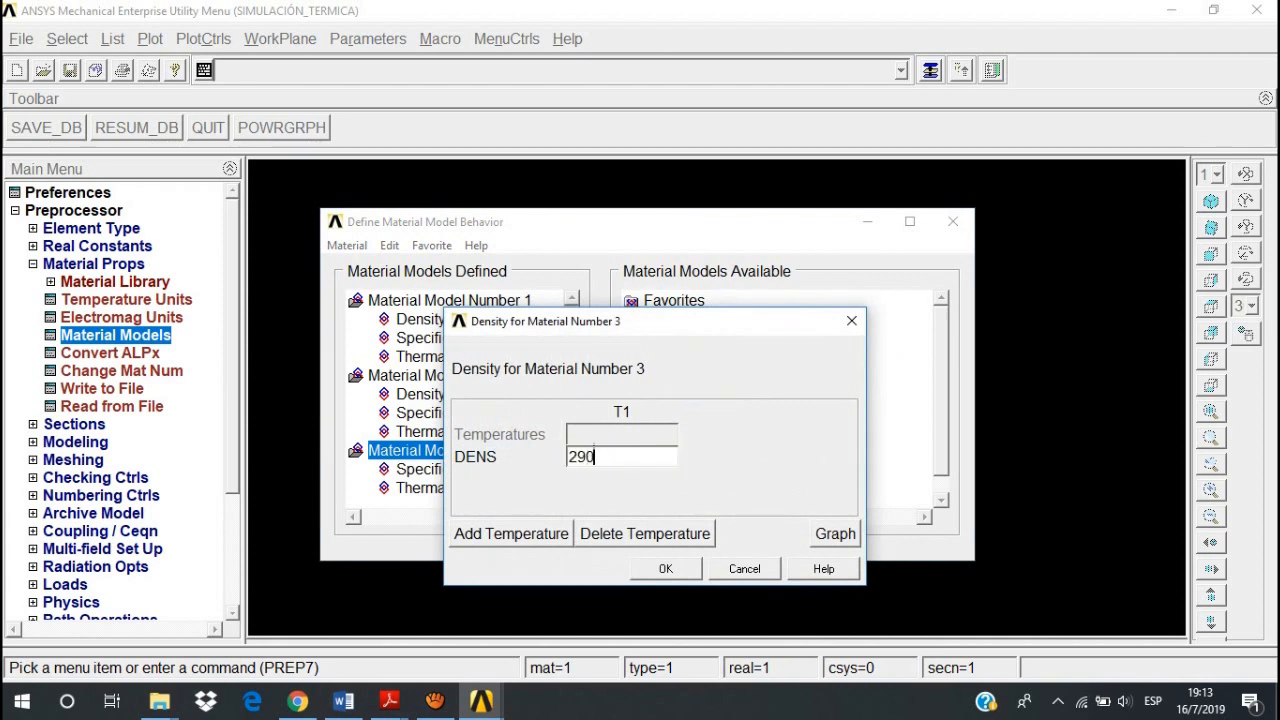
key(Return)
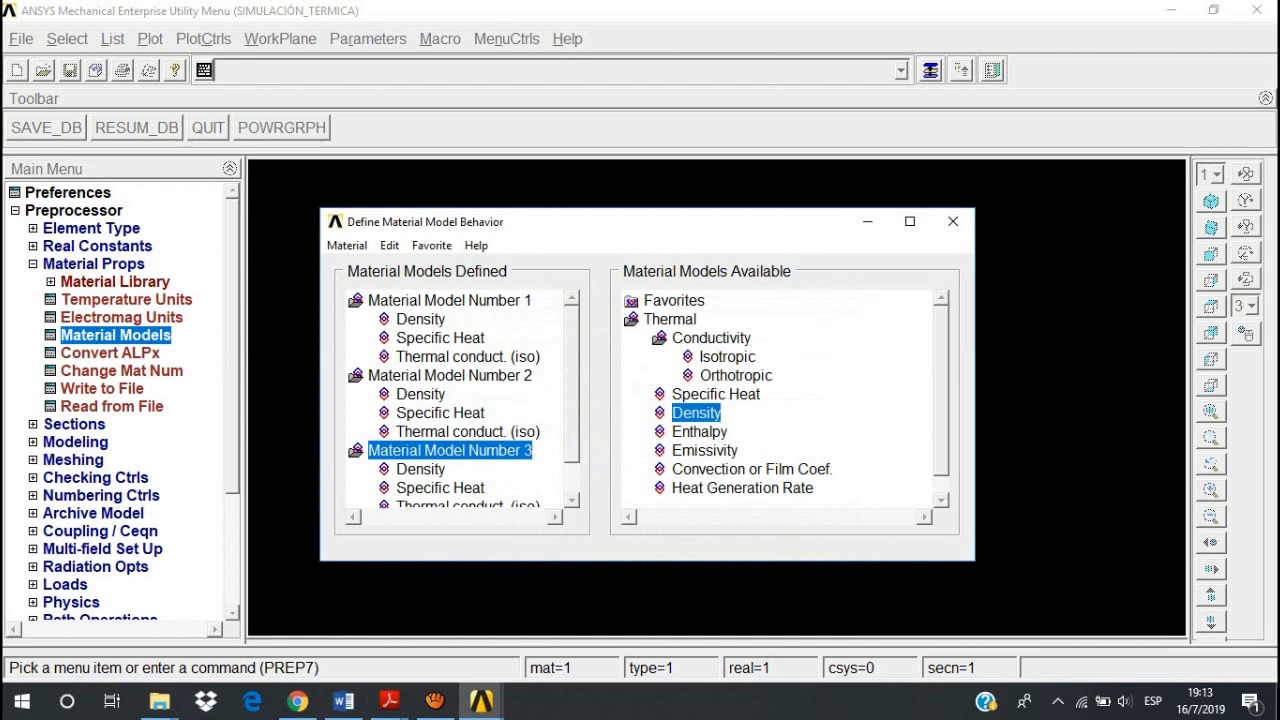
- Add a new material model with ID 4 and set its isotropic conductivity KXX to 0.0263
click(346, 245)
key(Return)
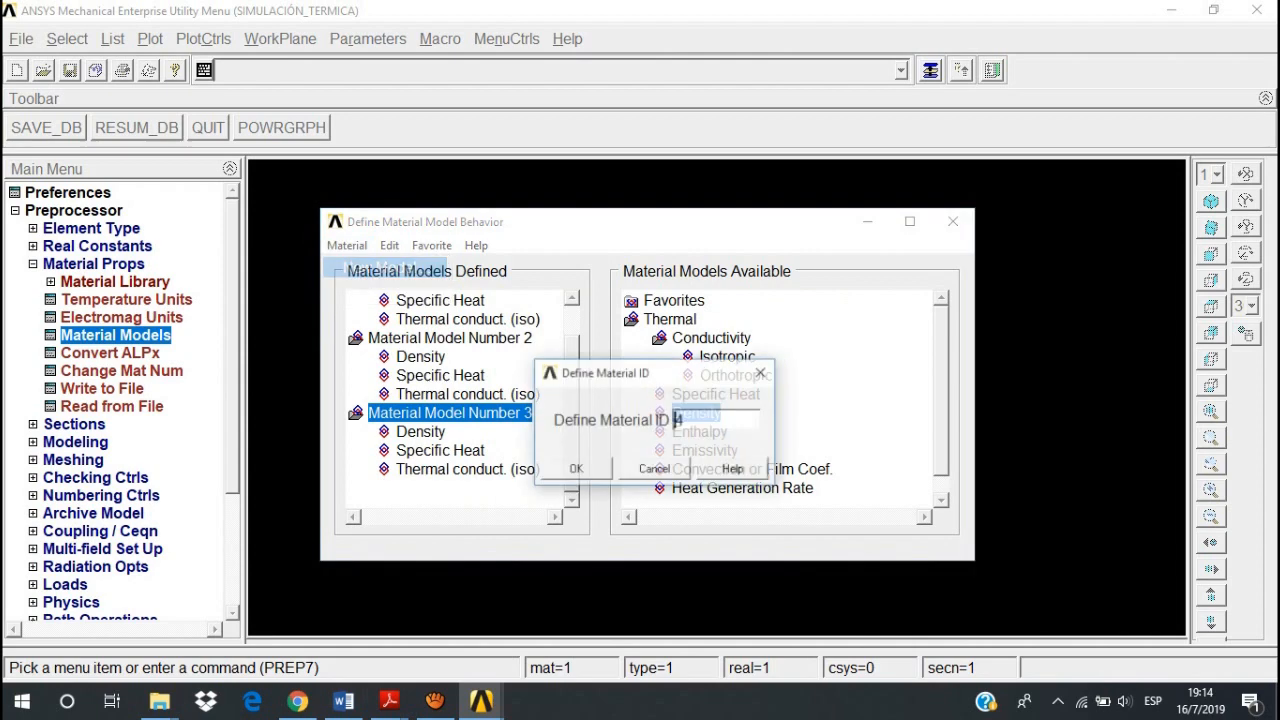
key(Return)
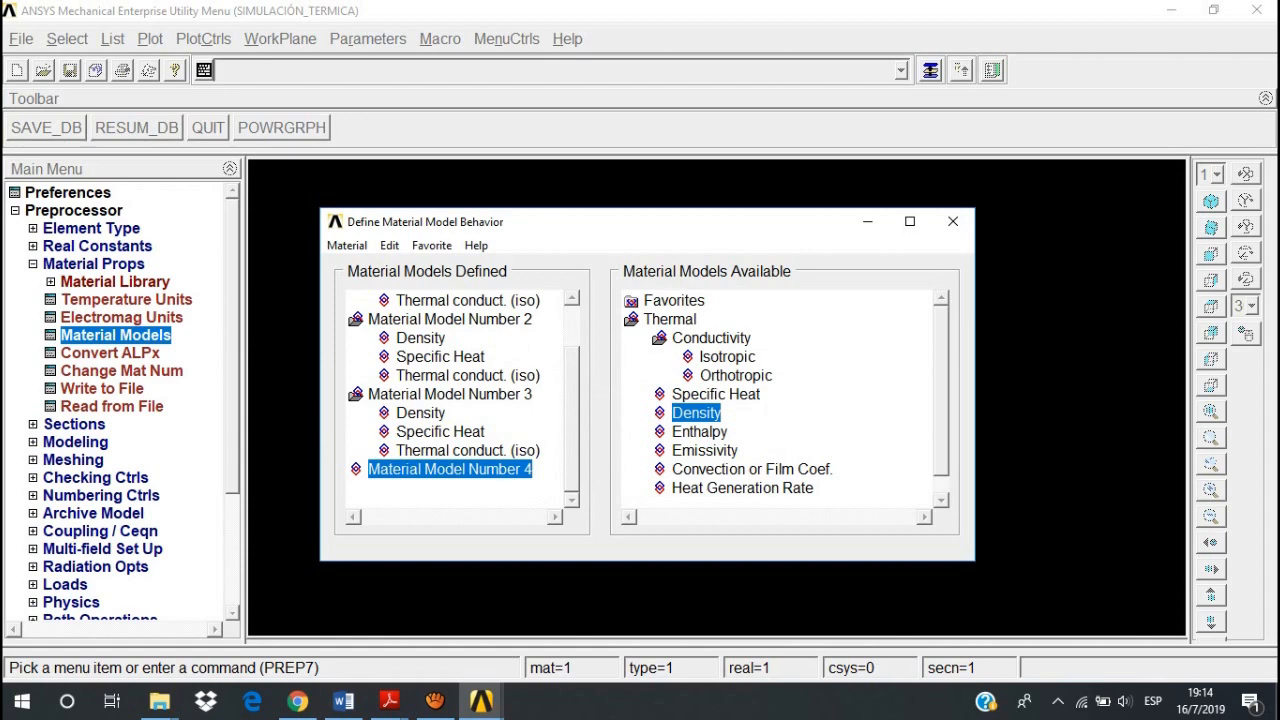
double_click(727, 356)
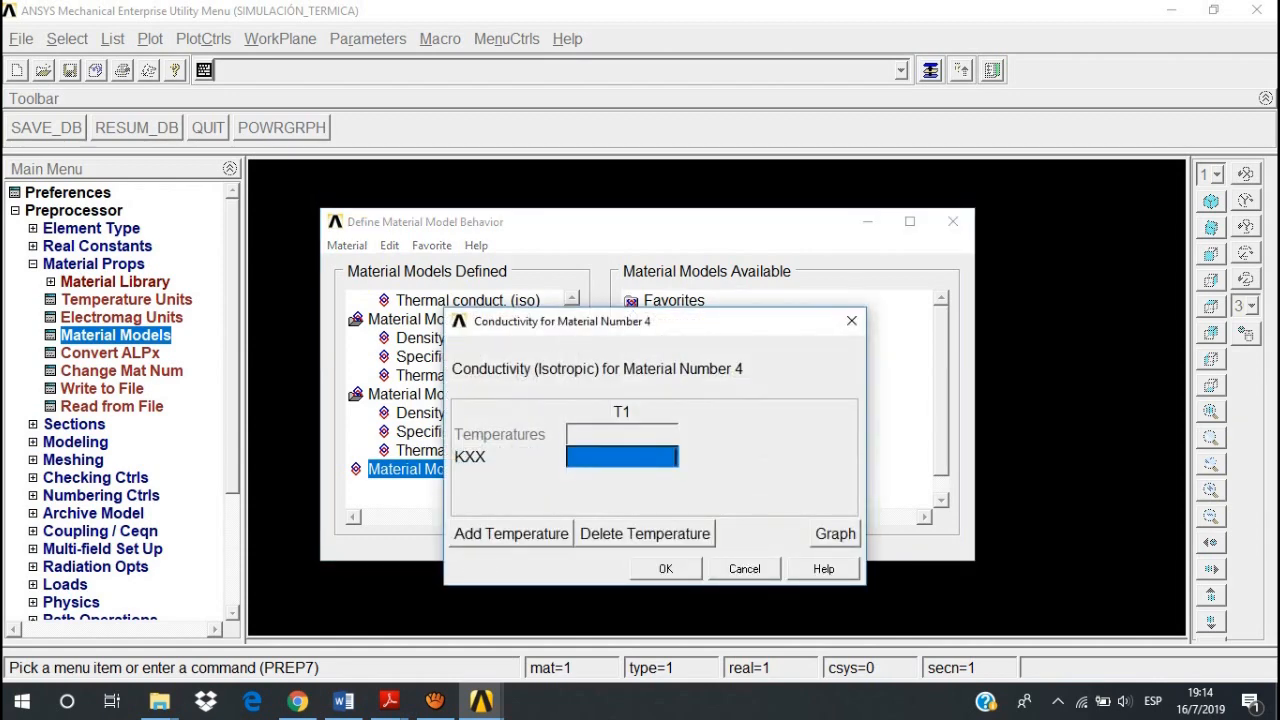
text(0.0263)
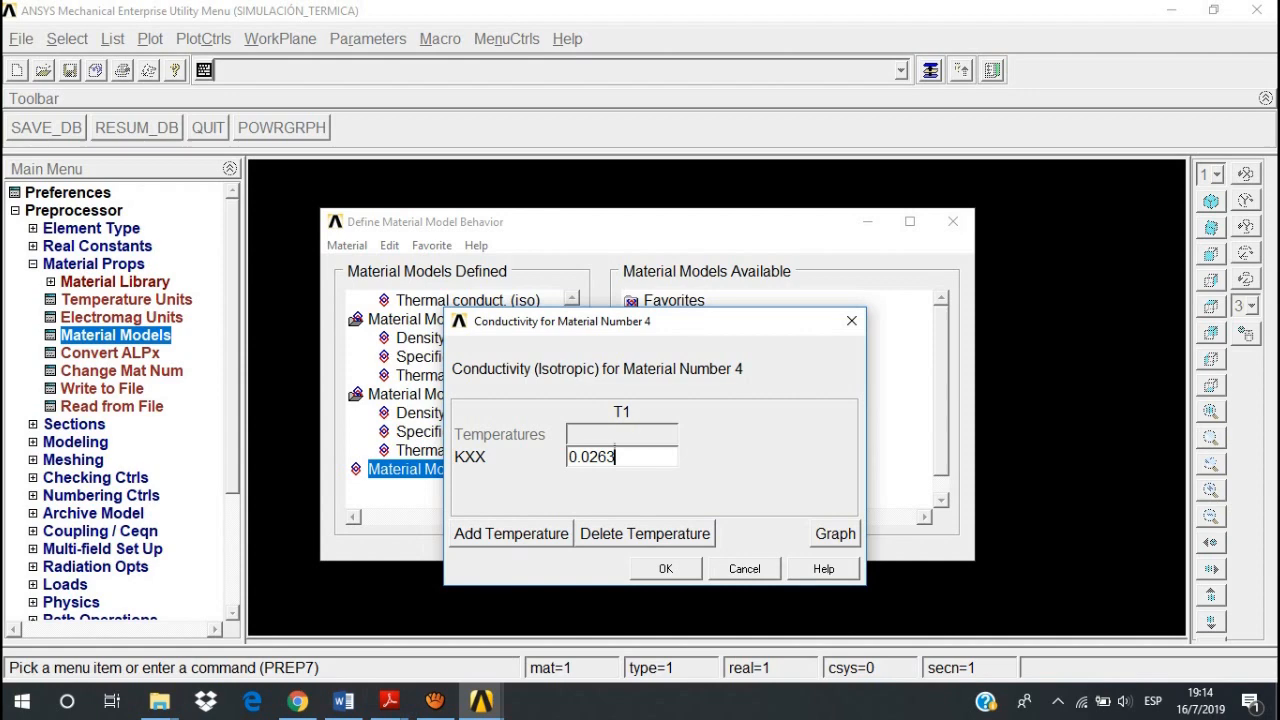
key(Return)
- Set the specific heat of material 4 to 1007 and its density to 1.1614, and finish the material definitions
double_click(715, 394)
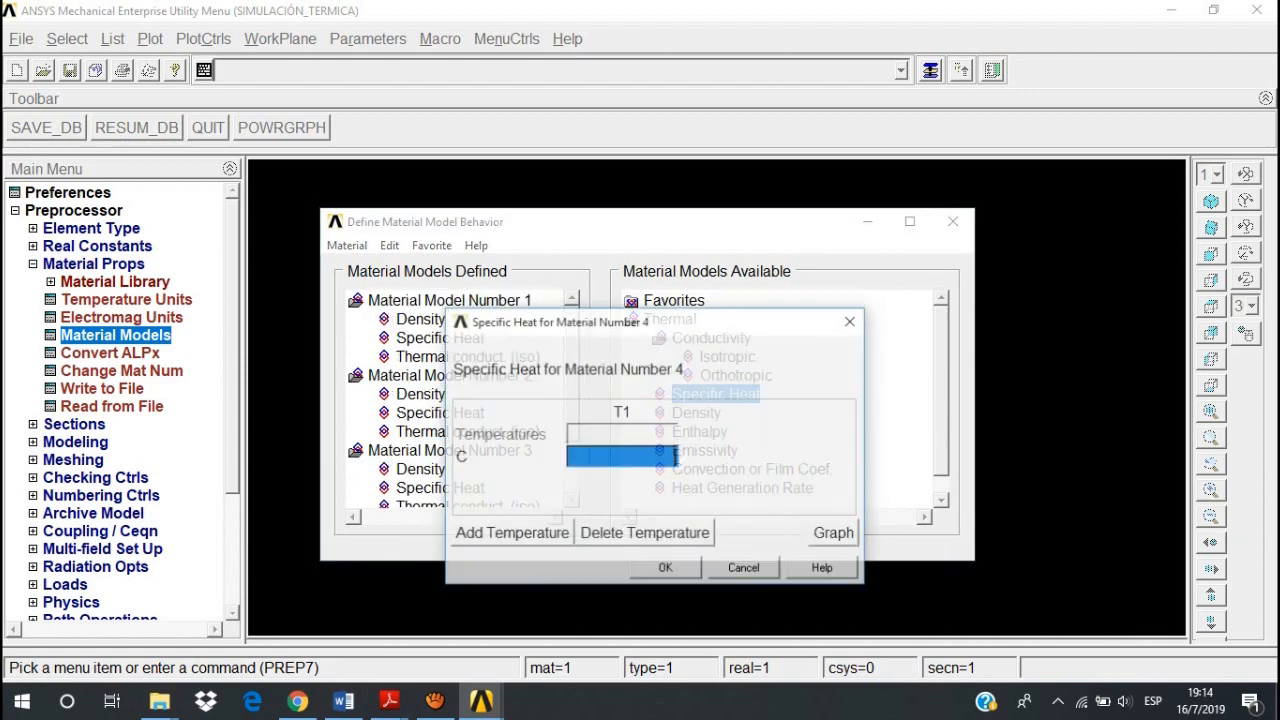
text(1007)
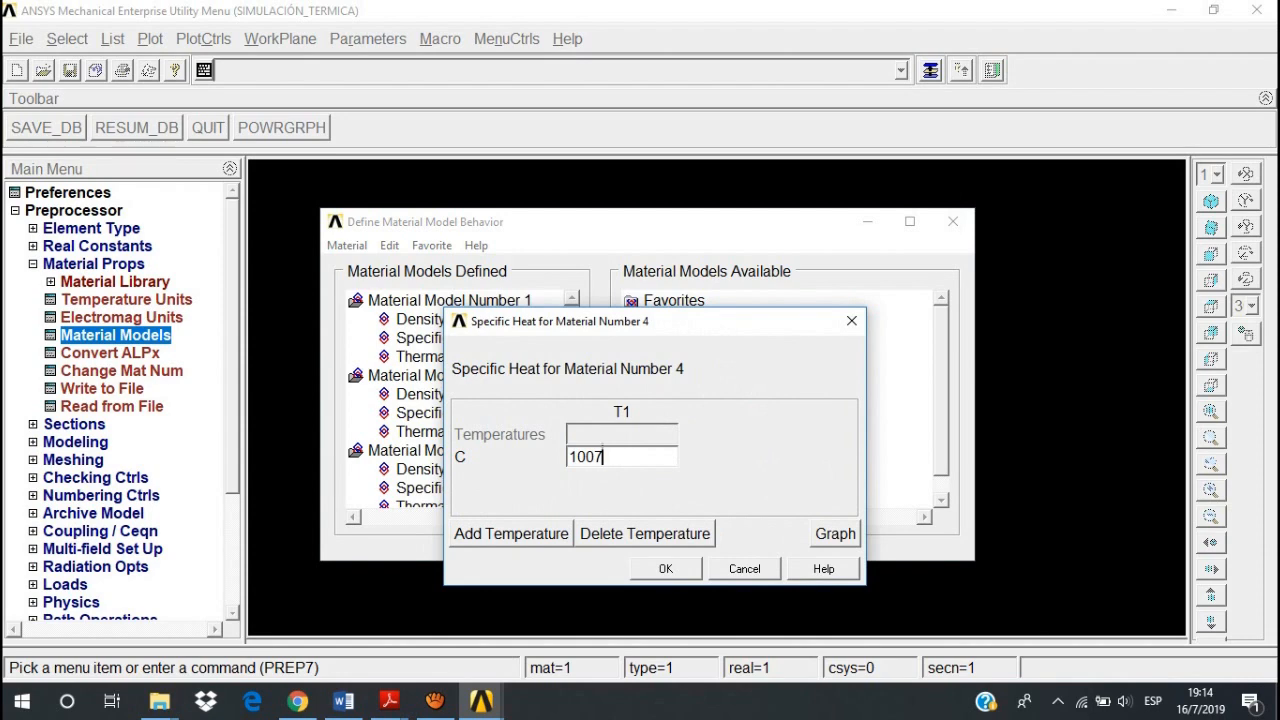
key(Return)
double_click(696, 413)
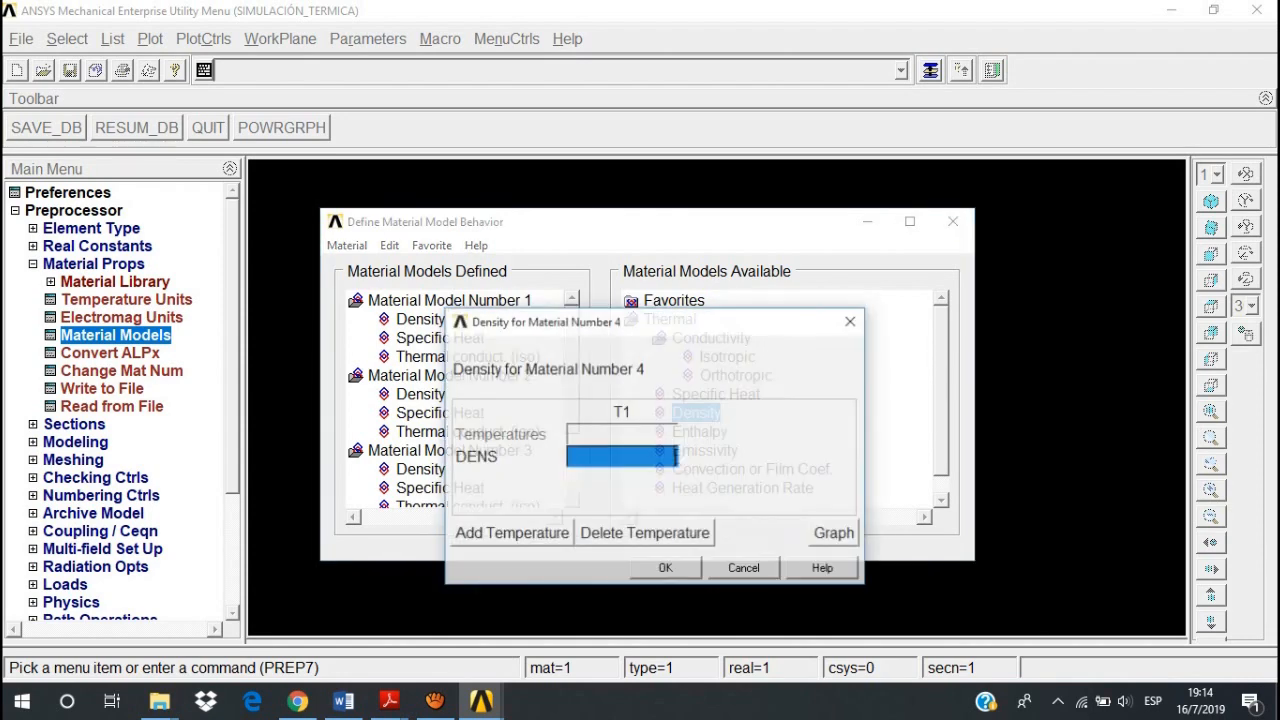
text(1)
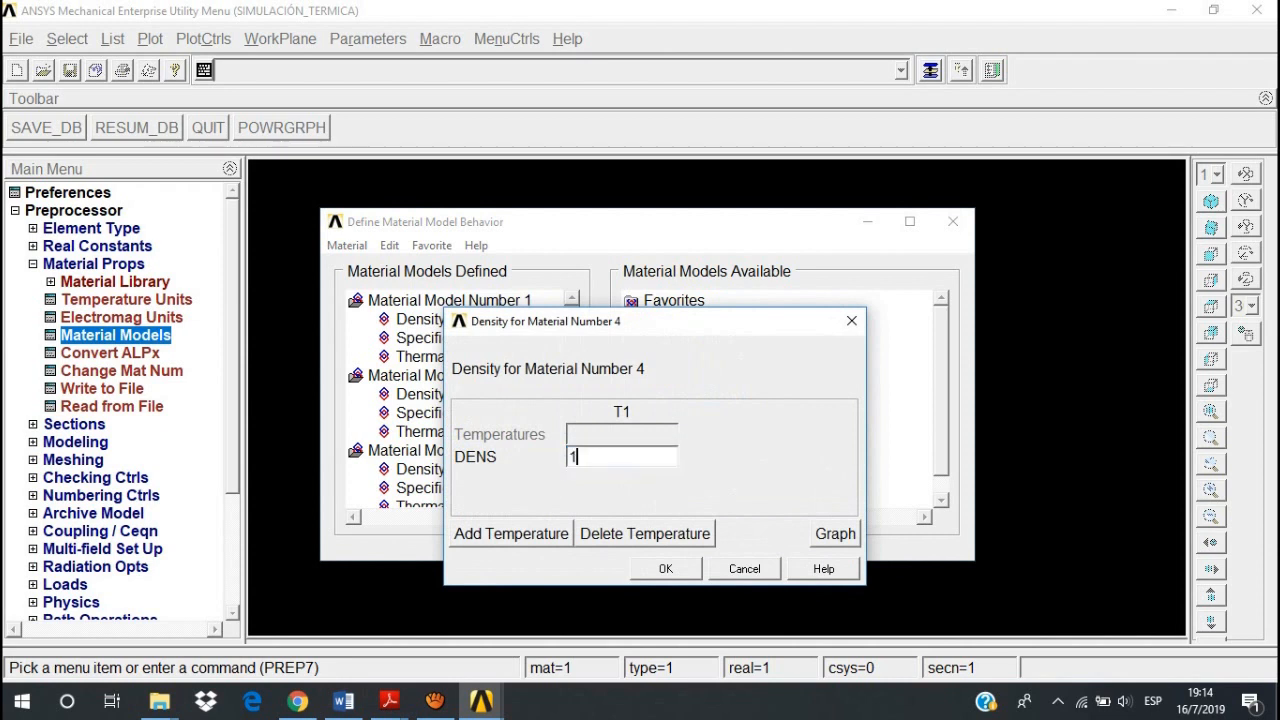
text(.1614)
key(Return)
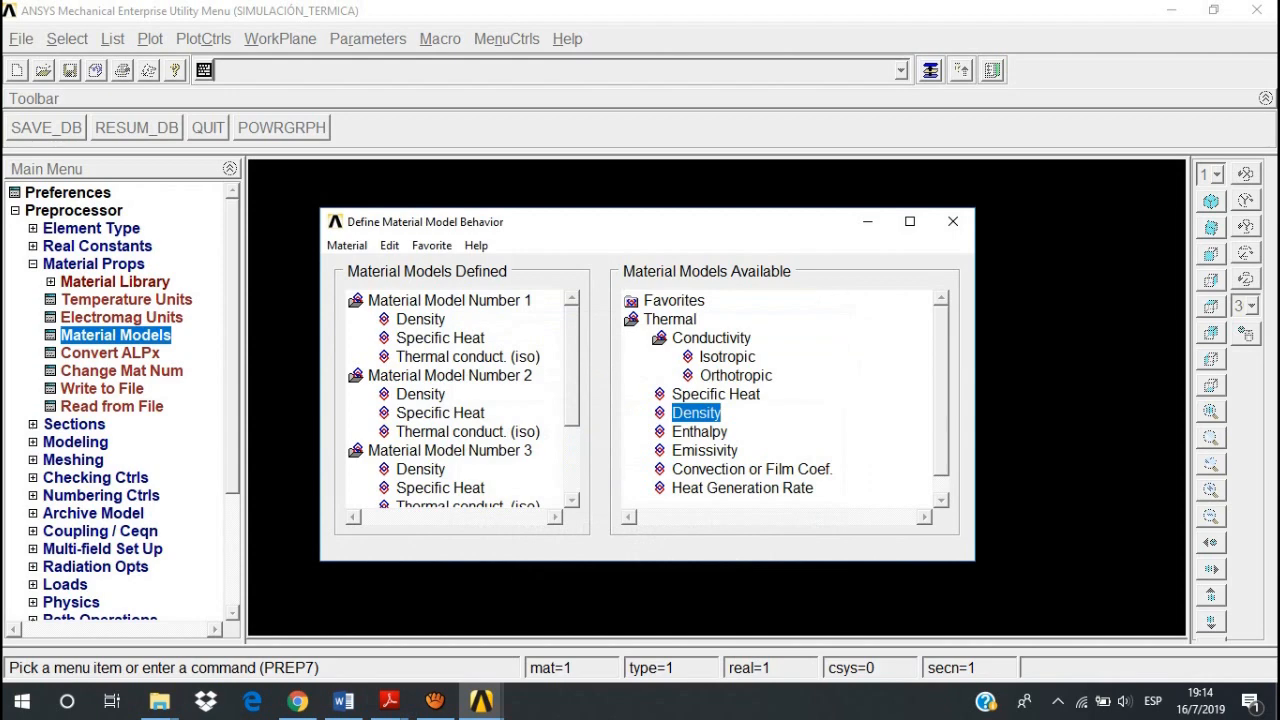
click(952, 221)
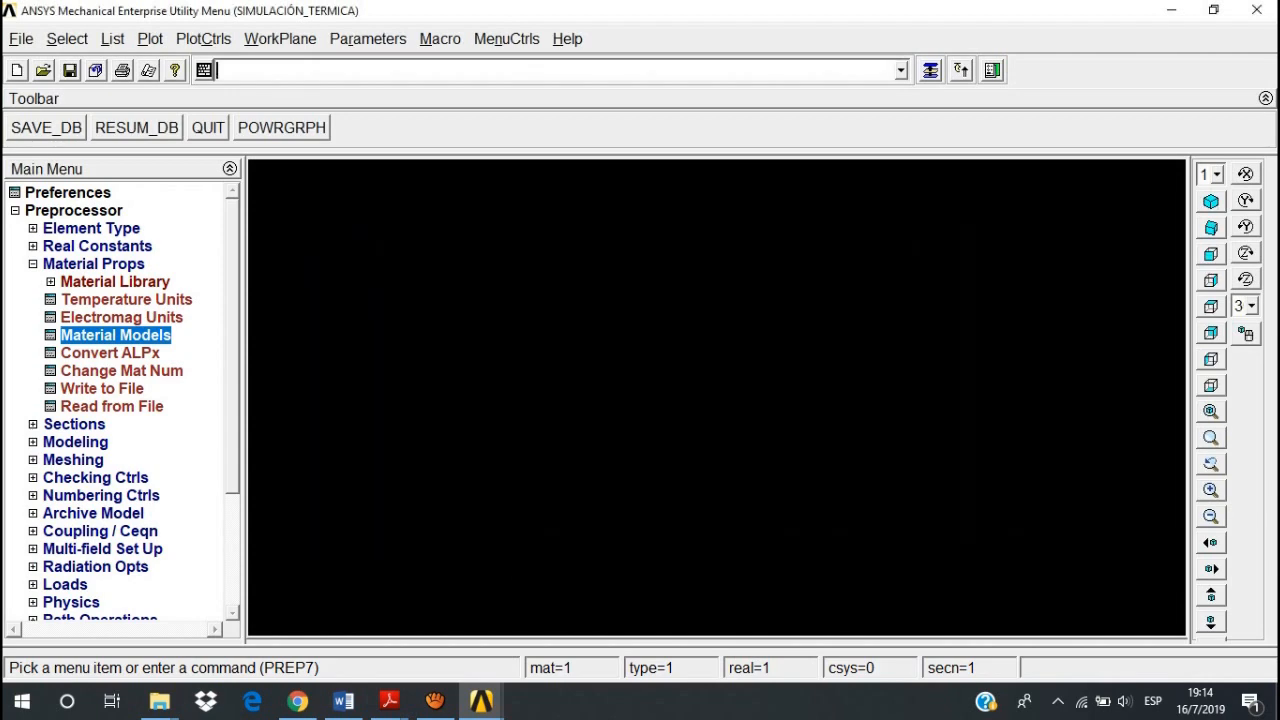
- Show the available keypoint creation commands in the preprocessor's modeling section
click(75, 441)
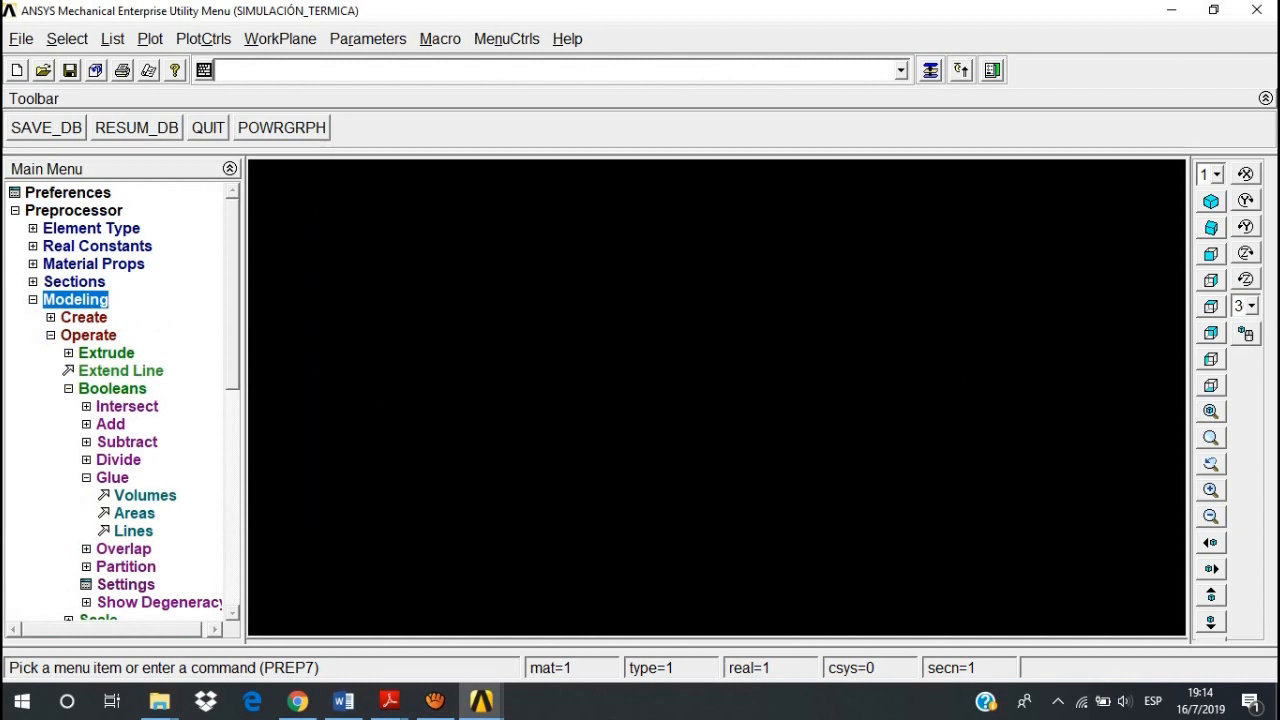
click(88, 335)
click(84, 317)
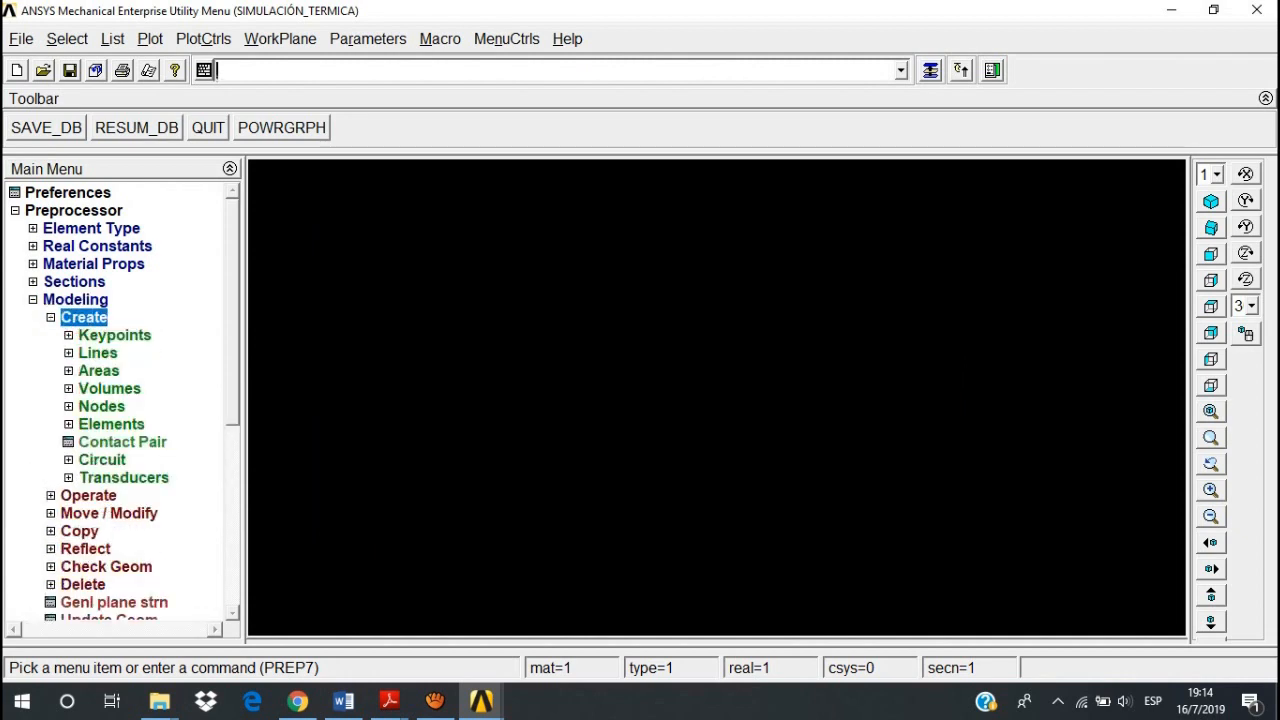
click(114, 335)
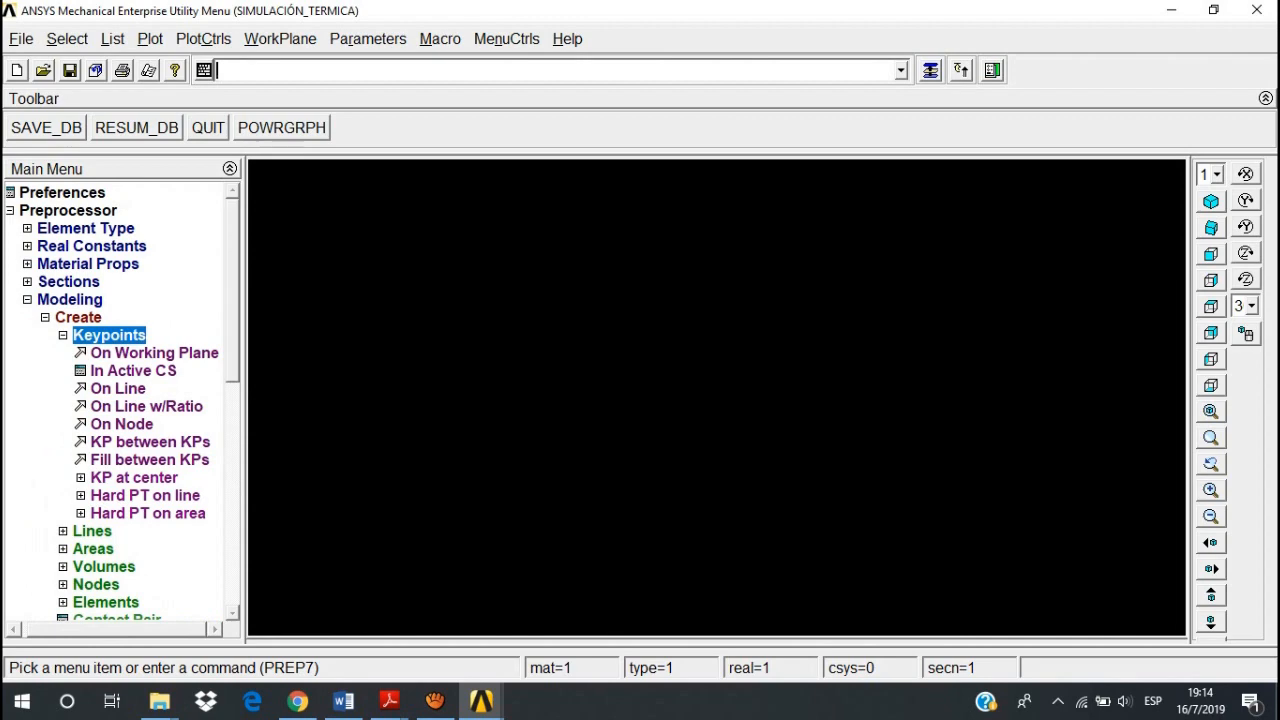
click(434, 700)
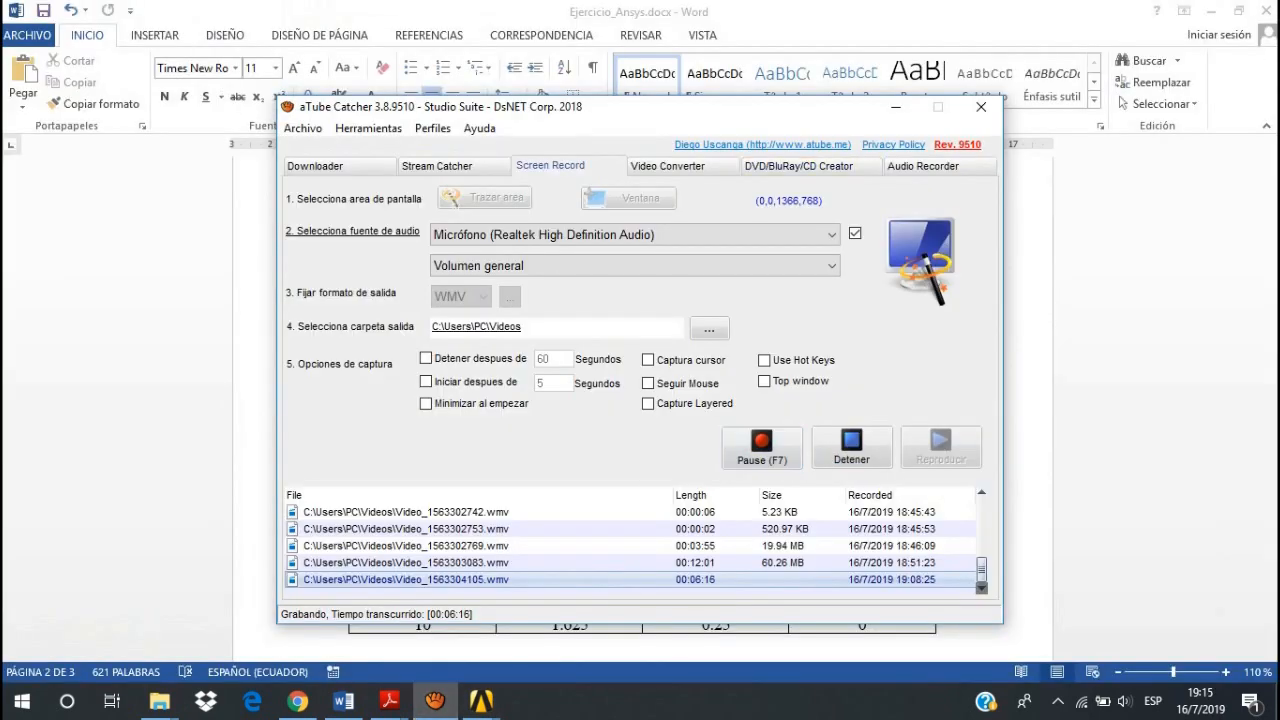
click(896, 107)
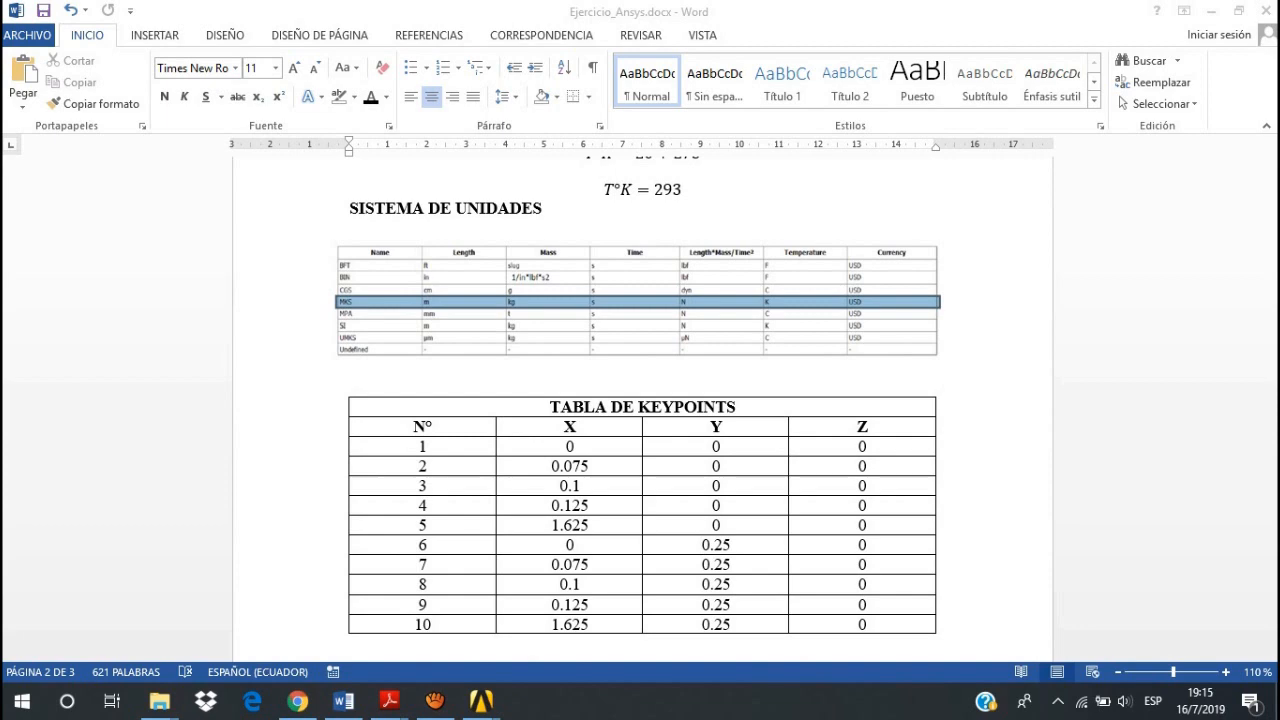
click(434, 701)
click(762, 447)
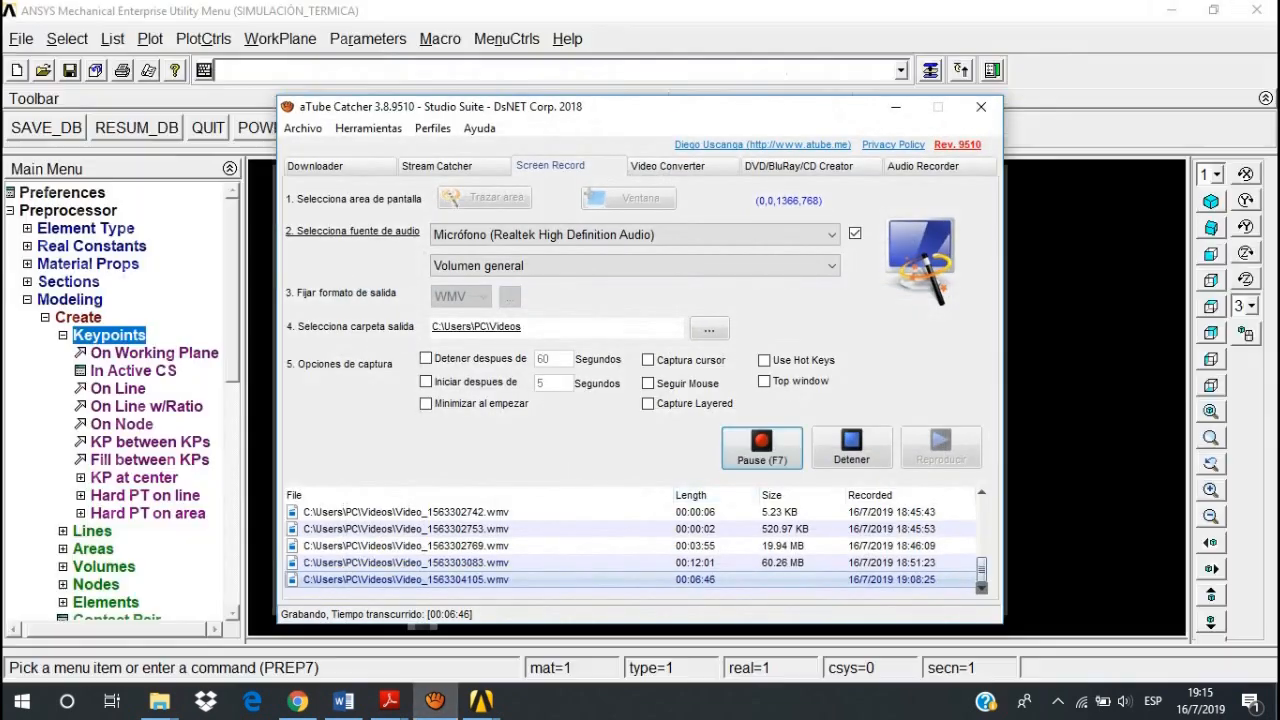
click(895, 107)
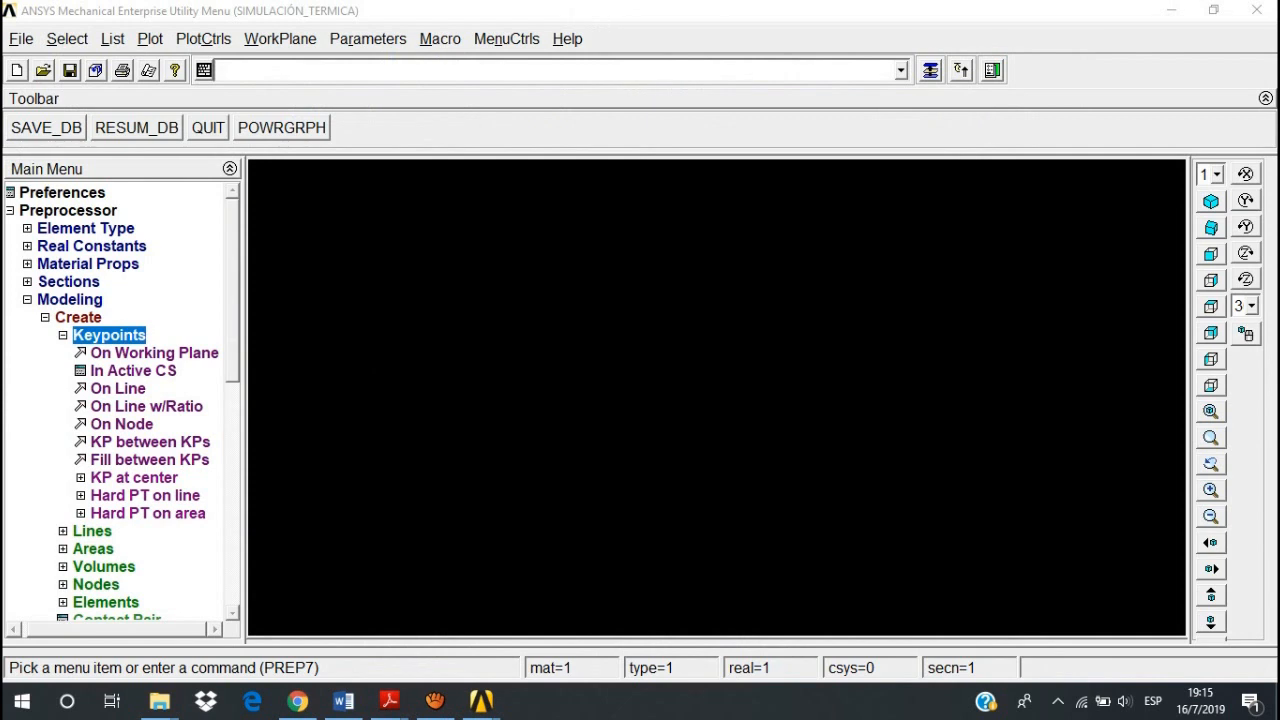
- Create keypoint 1 at coordinates 0, 0, 0 in the active coordinate system
click(133, 370)
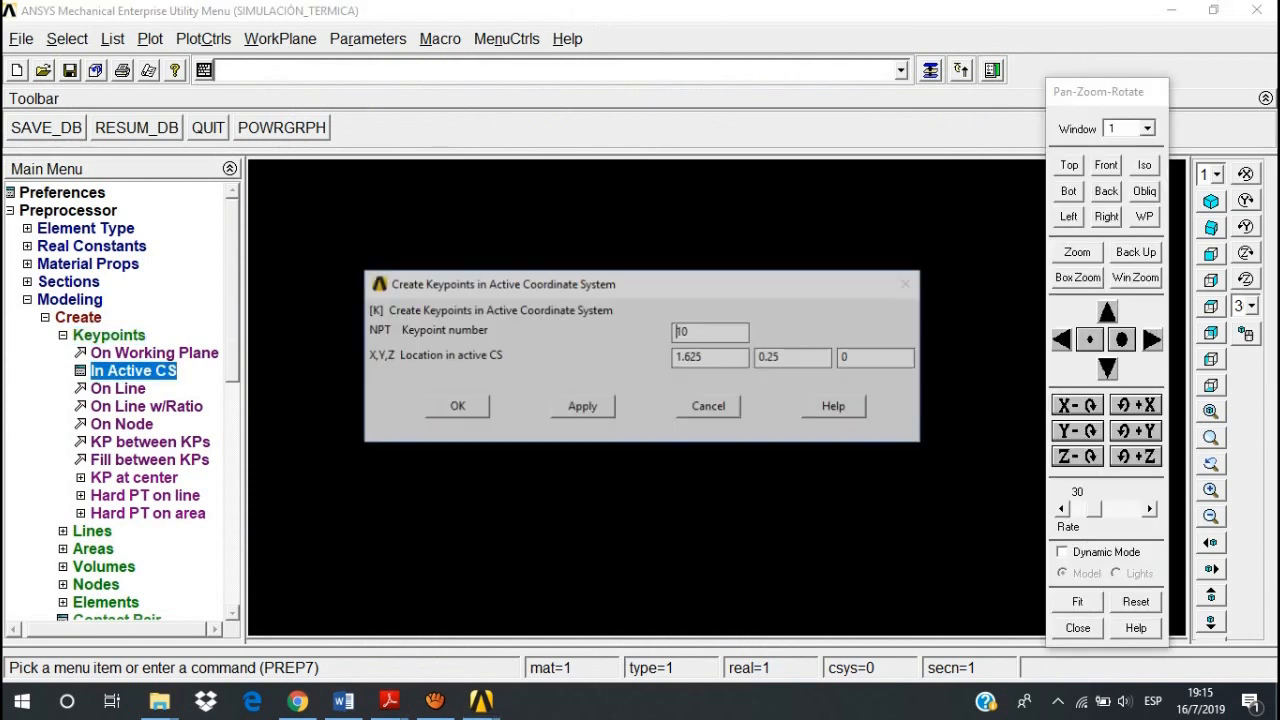
key(shift+Home)
text(1)
key(Tab)
text(0)
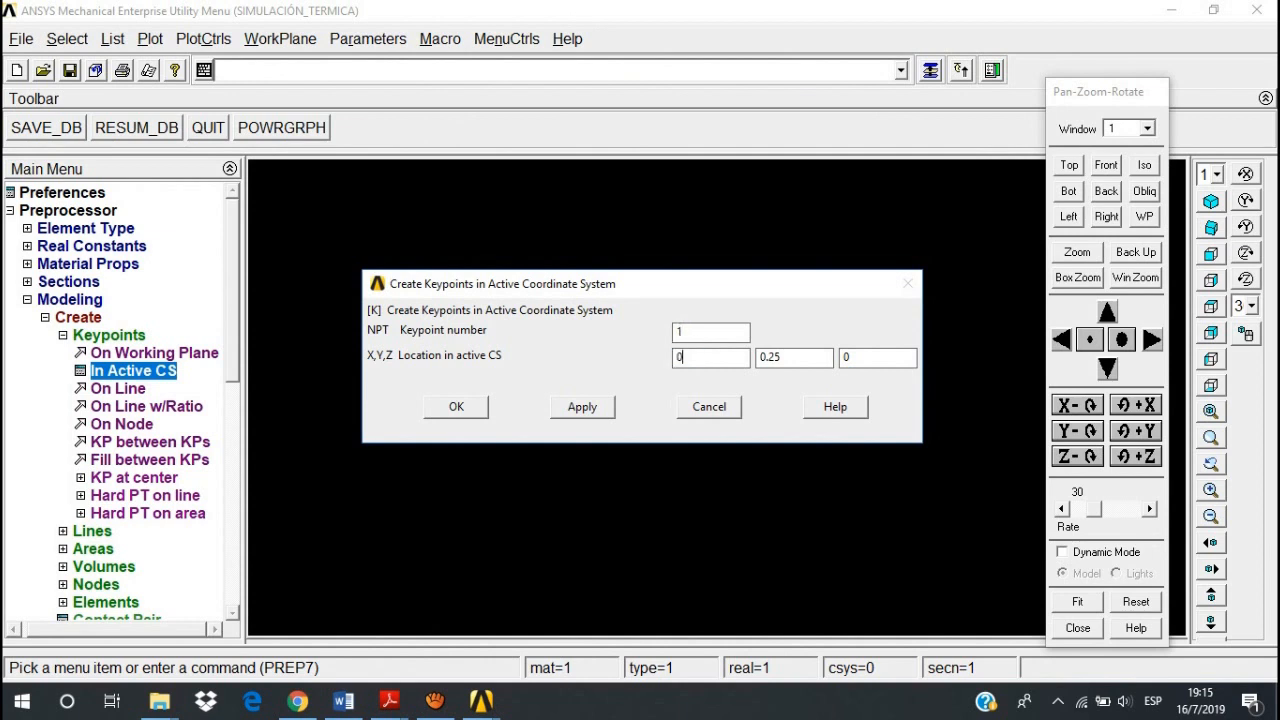
key(Tab)
text(0)
click(582, 406)
- Create keypoint 2 at X 0.075 and keypoint 3 at X 0.1, both with Y and Z at 0
text(2)
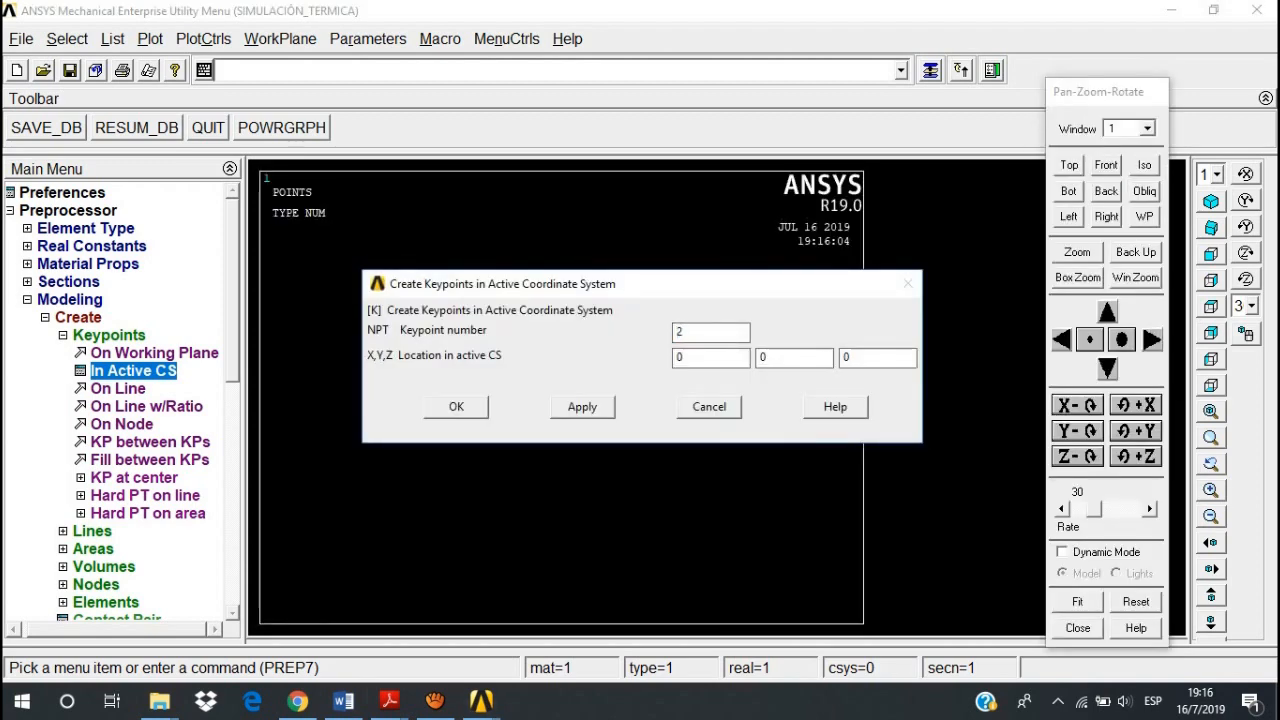
text(075)
click(582, 406)
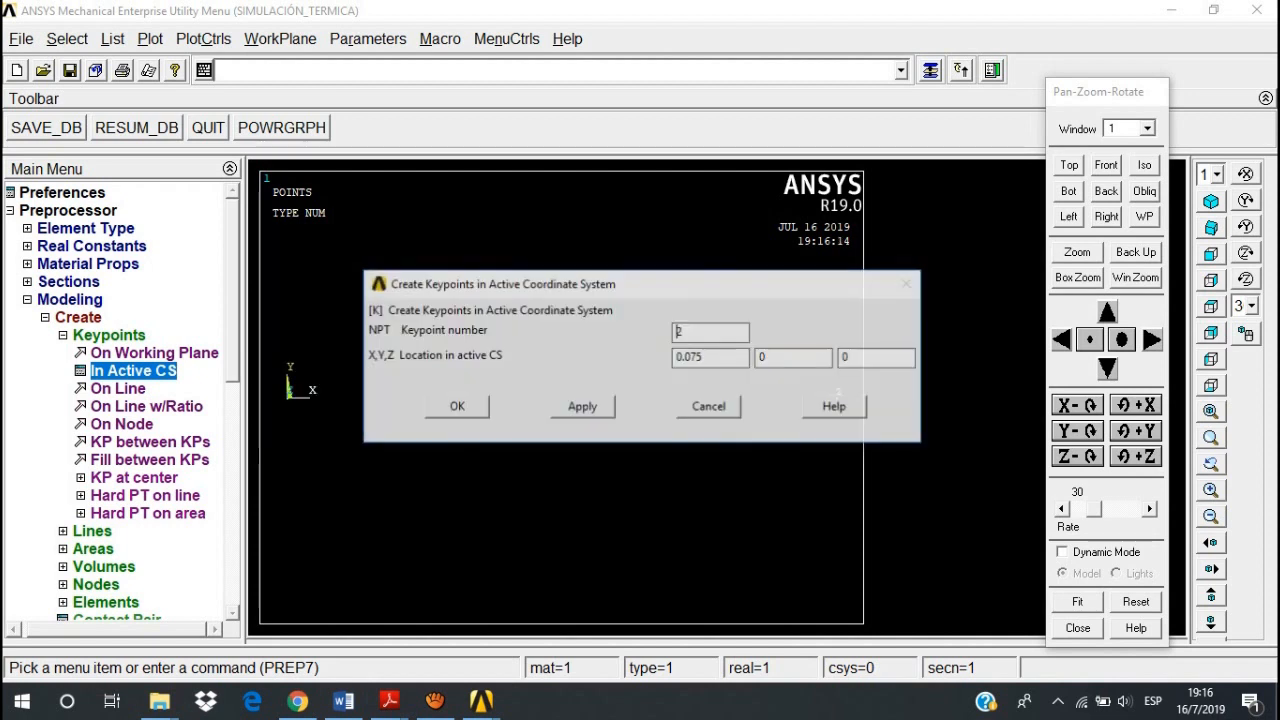
text(3)
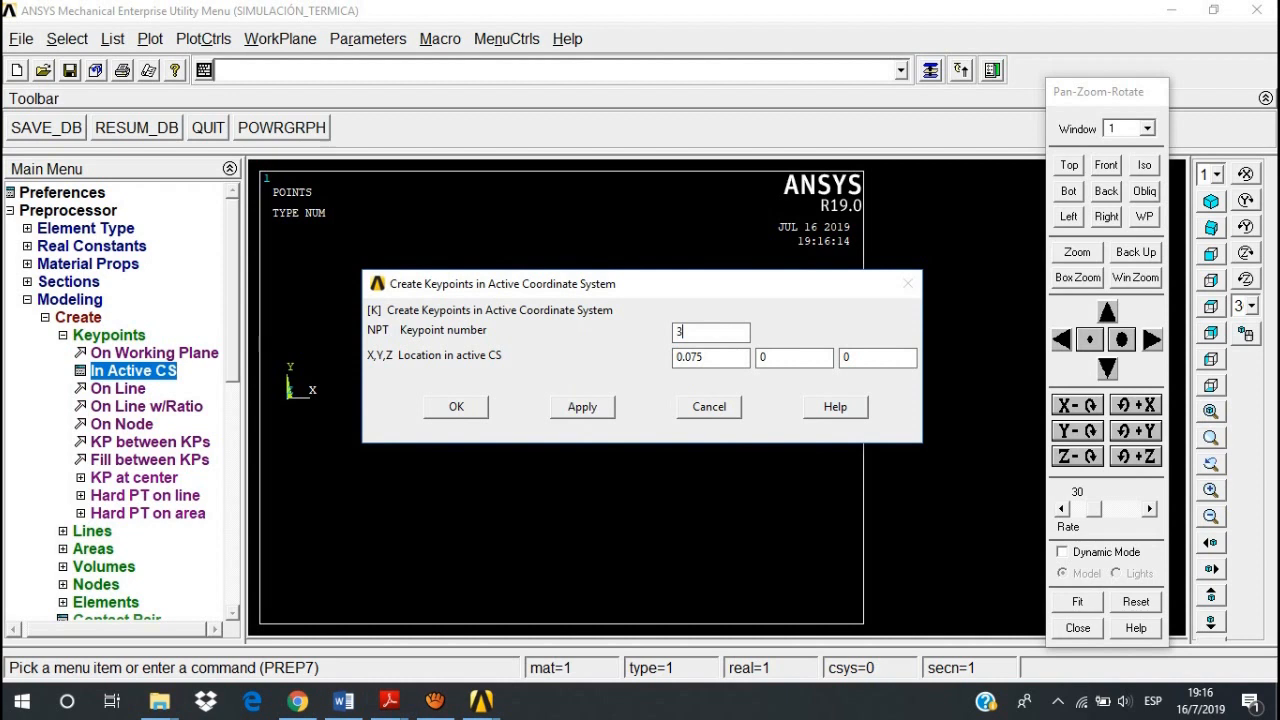
drag(703, 357, 676, 357)
text(0.1)
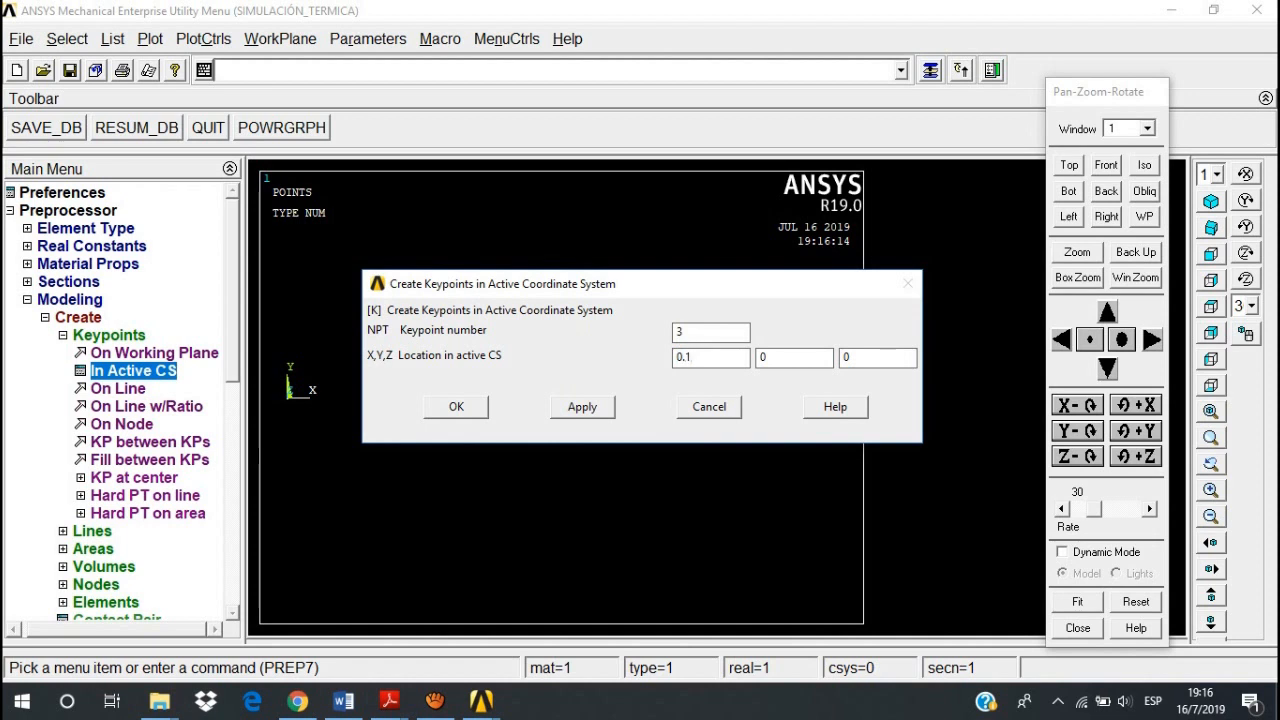
click(582, 406)
- Create keypoint 4 at X 0.125 and keypoint 5 at X 1.625, both with Y and Z at 0
text(4)
key(Tab)
text(0.125)
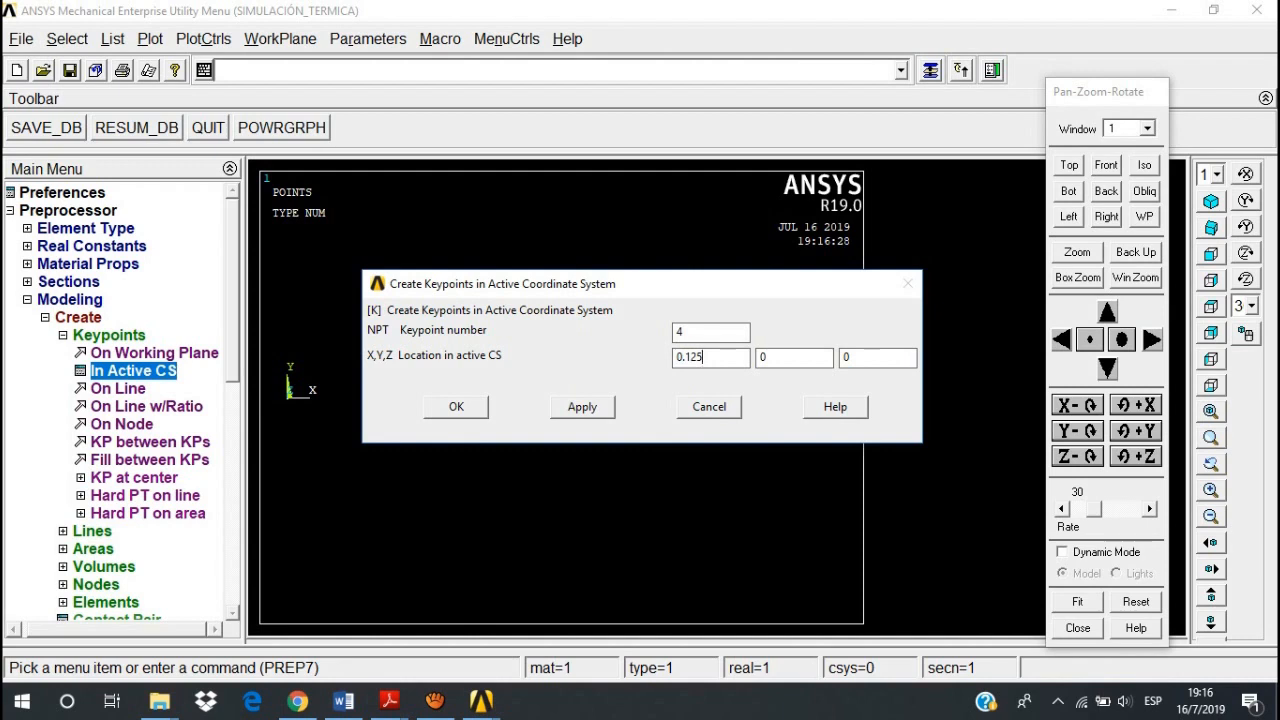
click(582, 406)
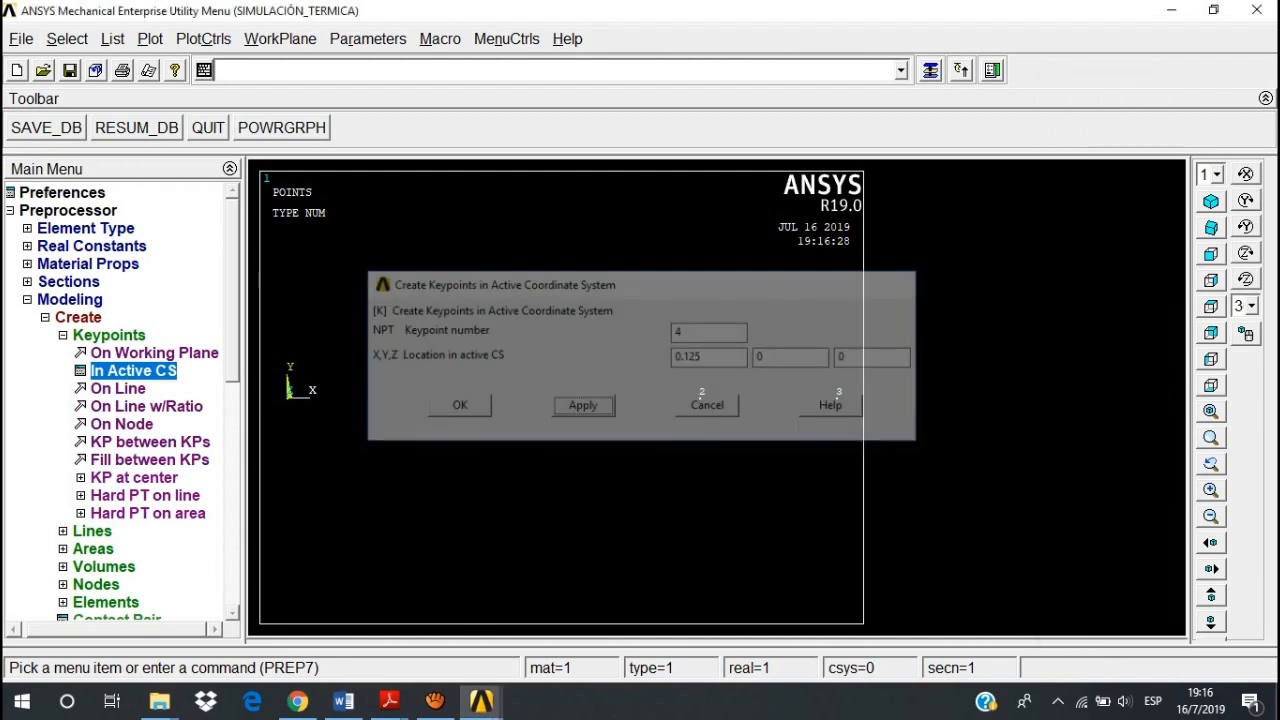
double_click(680, 331)
text(5)
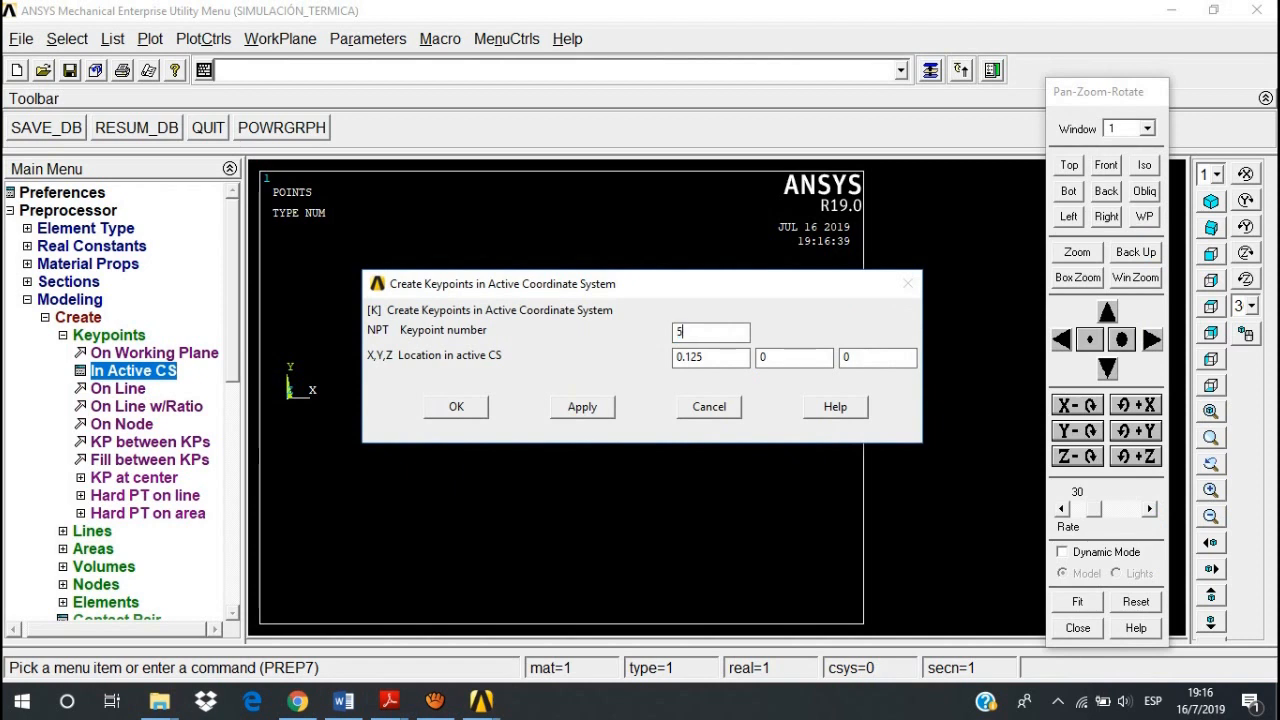
key(Tab)
text(1.625)
key(Return)
- Create keypoint 6 at 0, 0.25, 0 and keypoint 7 at 0.075, 0.25, 0
text(6)
key(Tab)
text(0)
key(Tab)
text(0.25)
click(582, 406)
text(7)
click(682, 357)
text(.075)
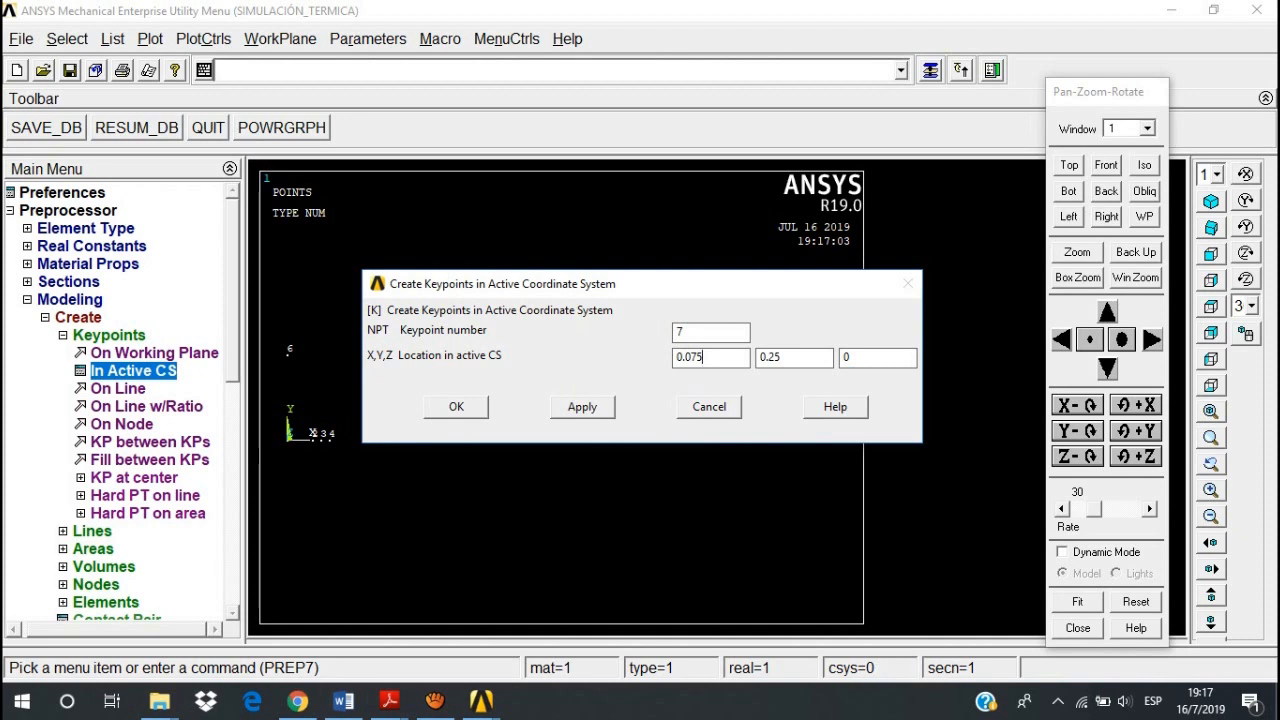
click(582, 406)
- Create keypoint 8 at 0.1, 0.25, 0 and keypoint 9 at 0.125, 0.25, 0
text(8)
drag(712, 357, 686, 357)
text(1)
key(Return)
text(9)
click(694, 357)
text(25)
click(582, 406)
- Create keypoint 10 at 1.625, 0.25, 0 and finish the keypoint definitions
text(10)
key(Tab)
text(1.625)
key(Return)
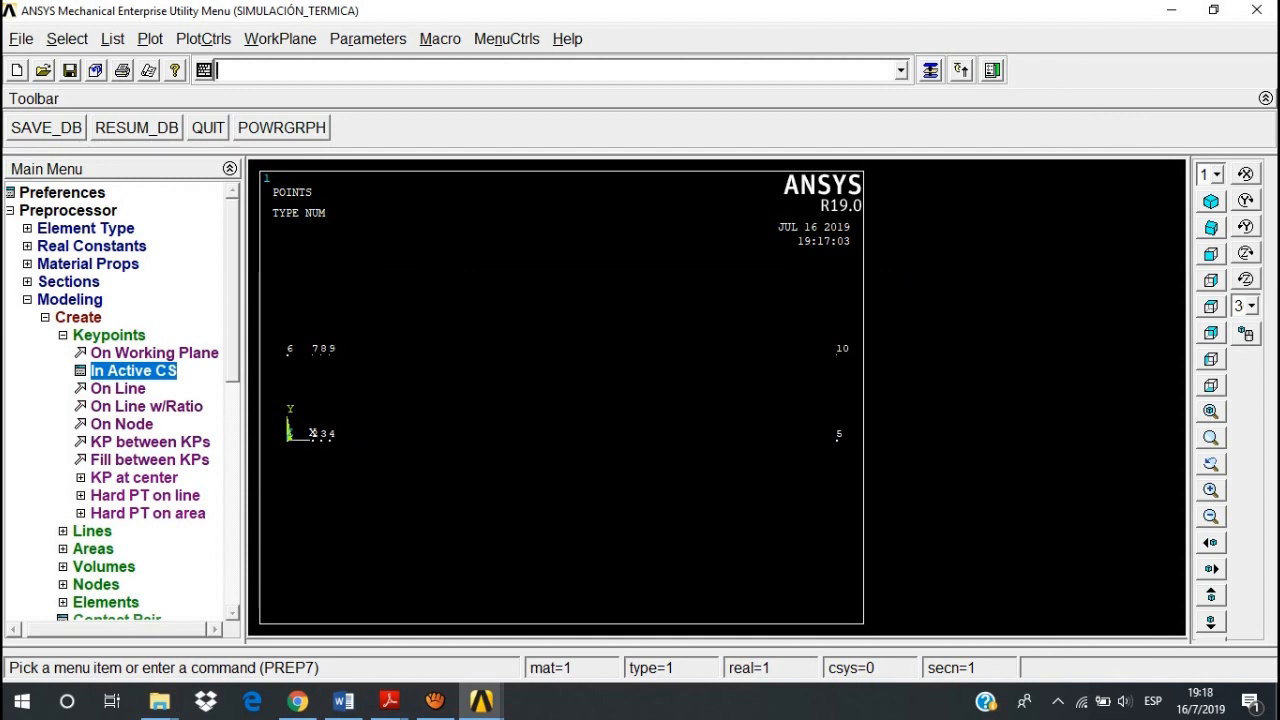
- Pan and enlarge the model display around the closely spaced keypoints of the wall layers
click(203, 38)
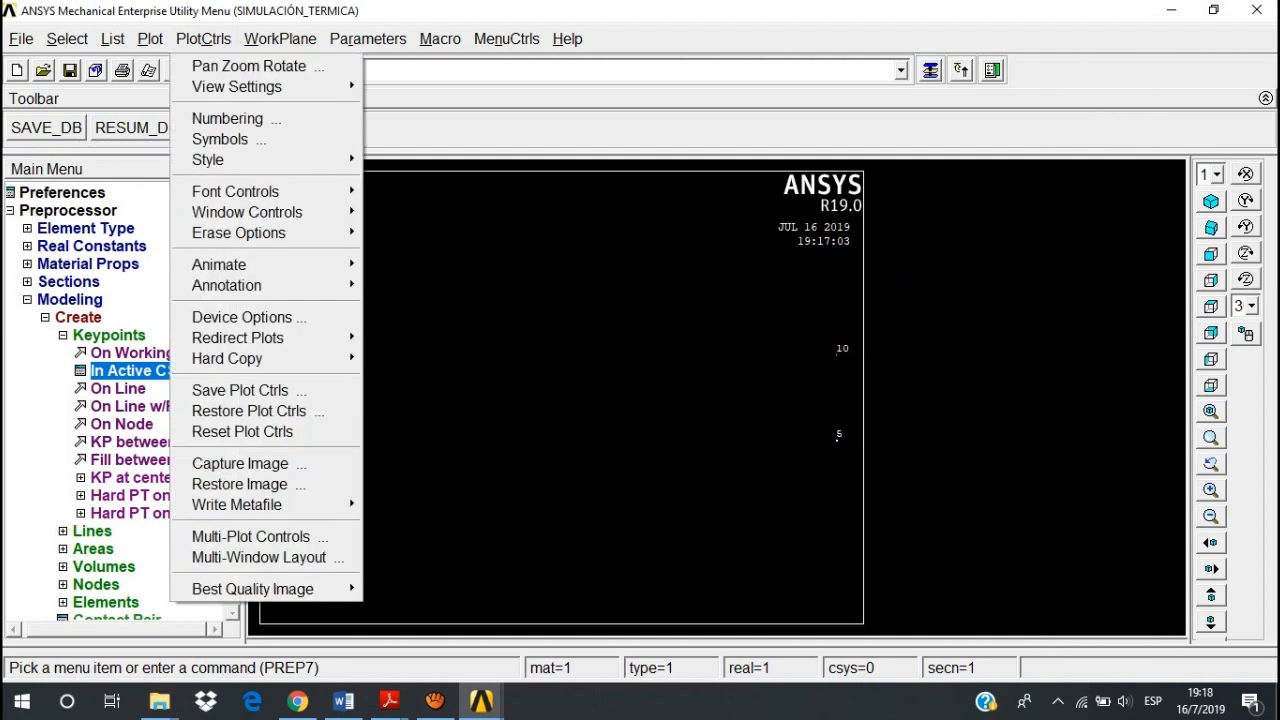
click(249, 66)
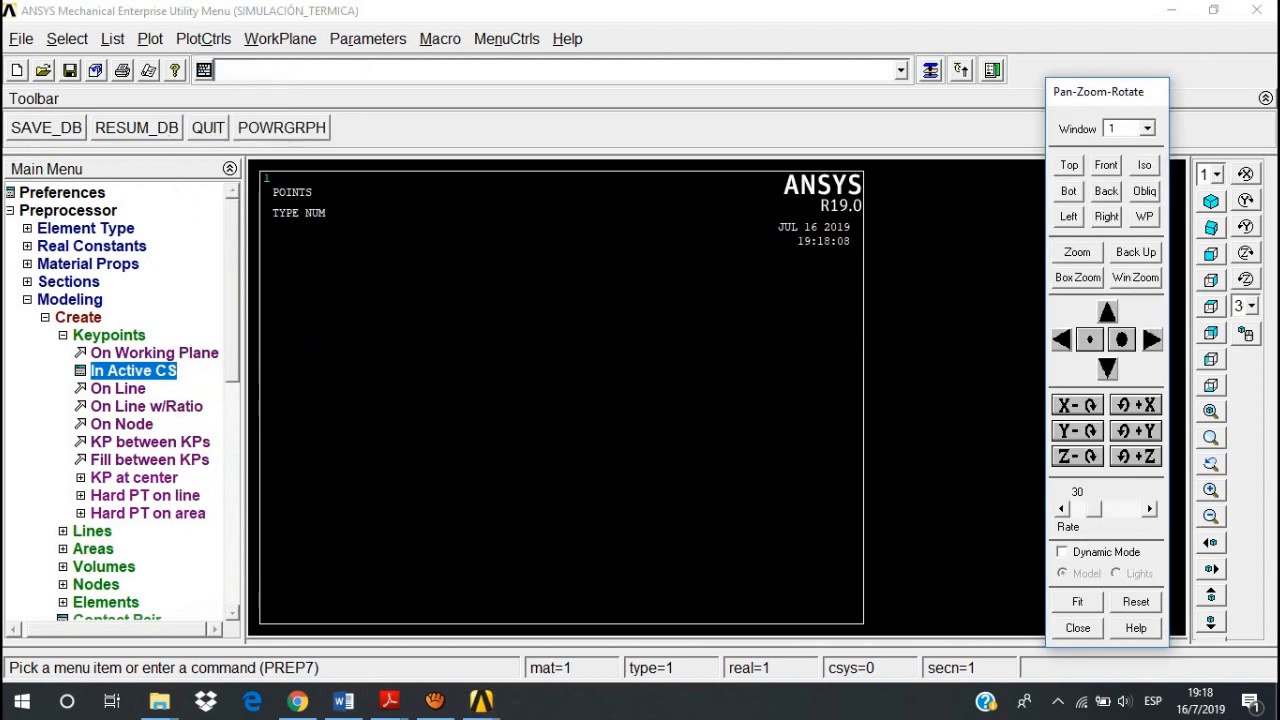
click(1062, 339)
click(1062, 339)
click(1152, 339)
click(1152, 339)
click(1152, 339)
click(1152, 339)
click(1152, 339)
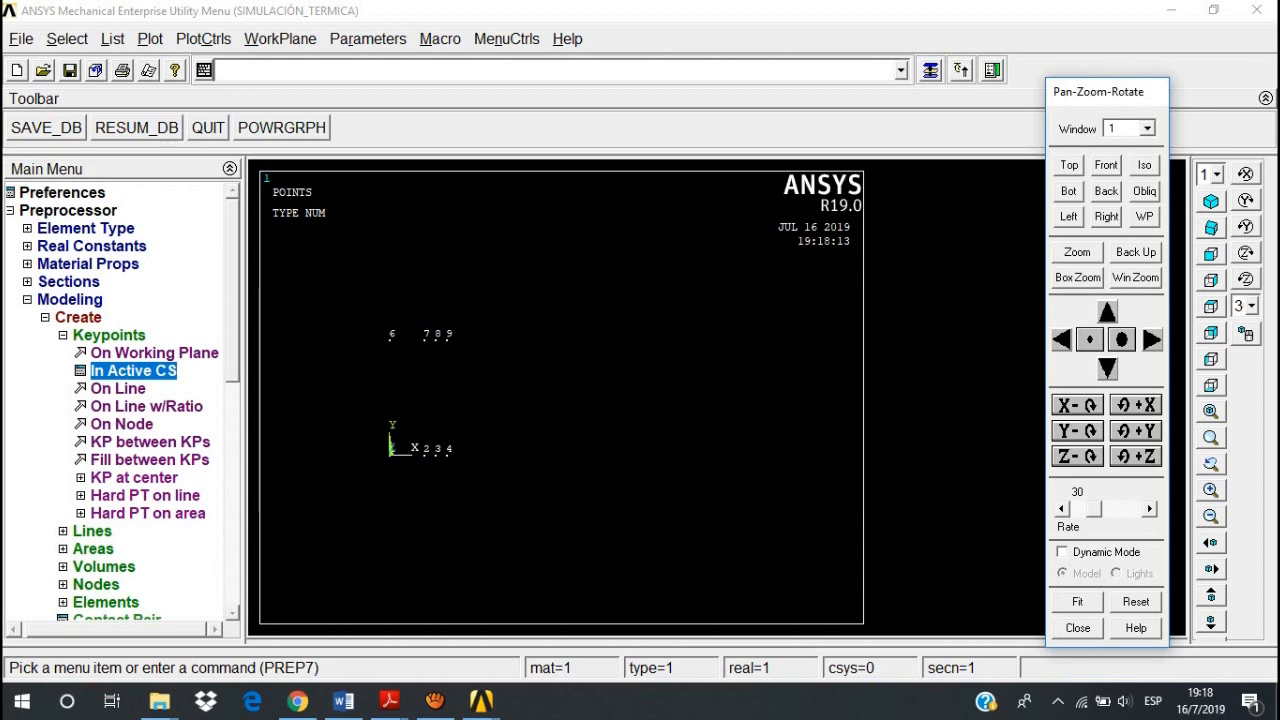
- Create the first wall layer as an arbitrary area through keypoints 1, 6, 7 and 2
click(78, 317)
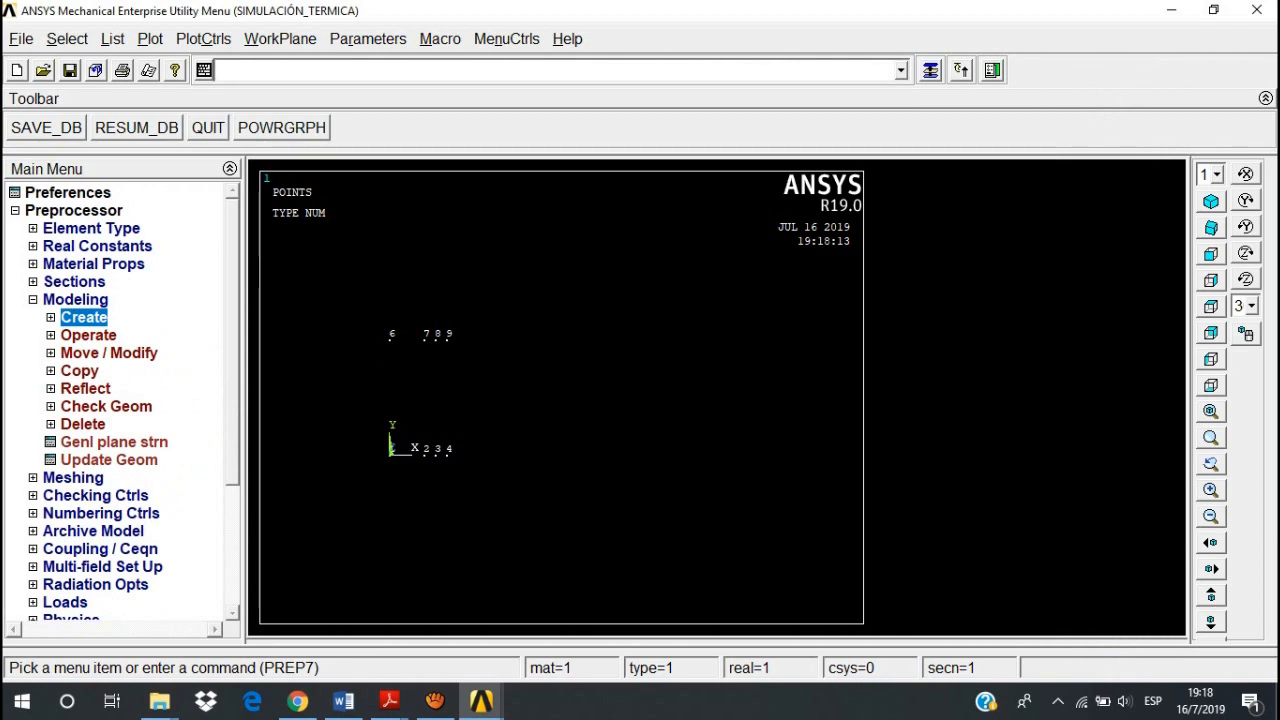
click(83, 317)
click(93, 548)
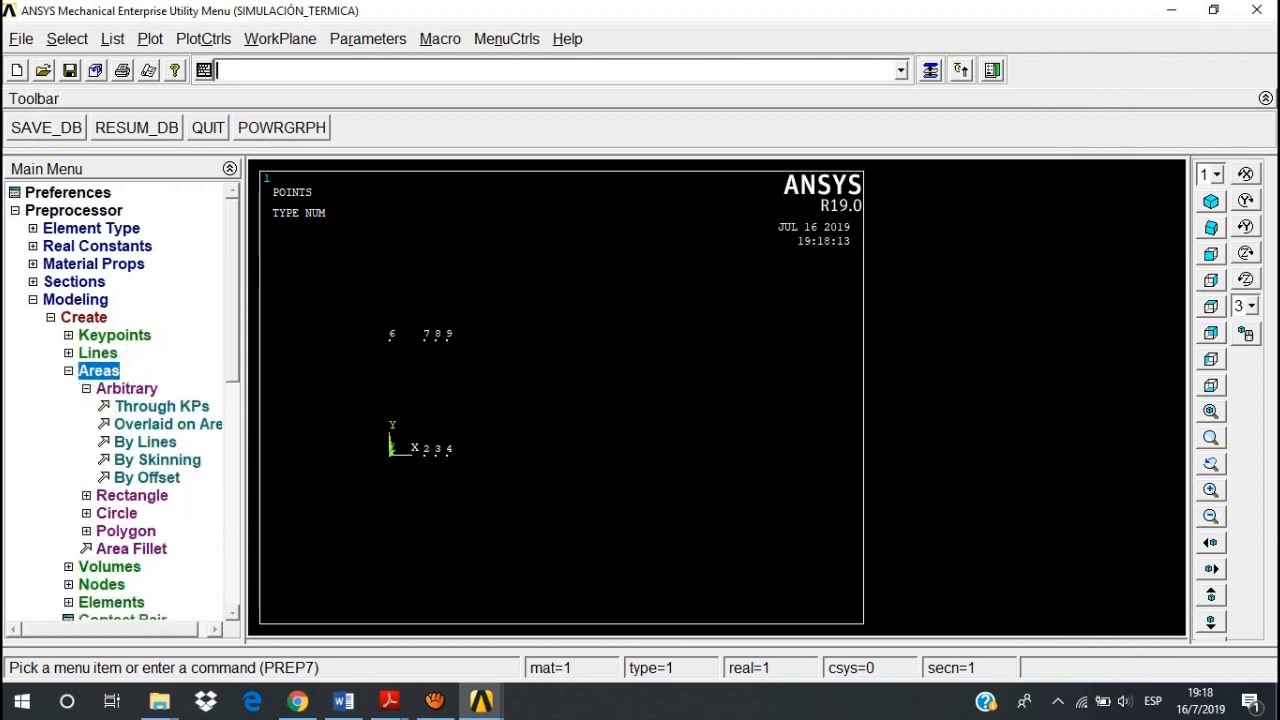
click(161, 406)
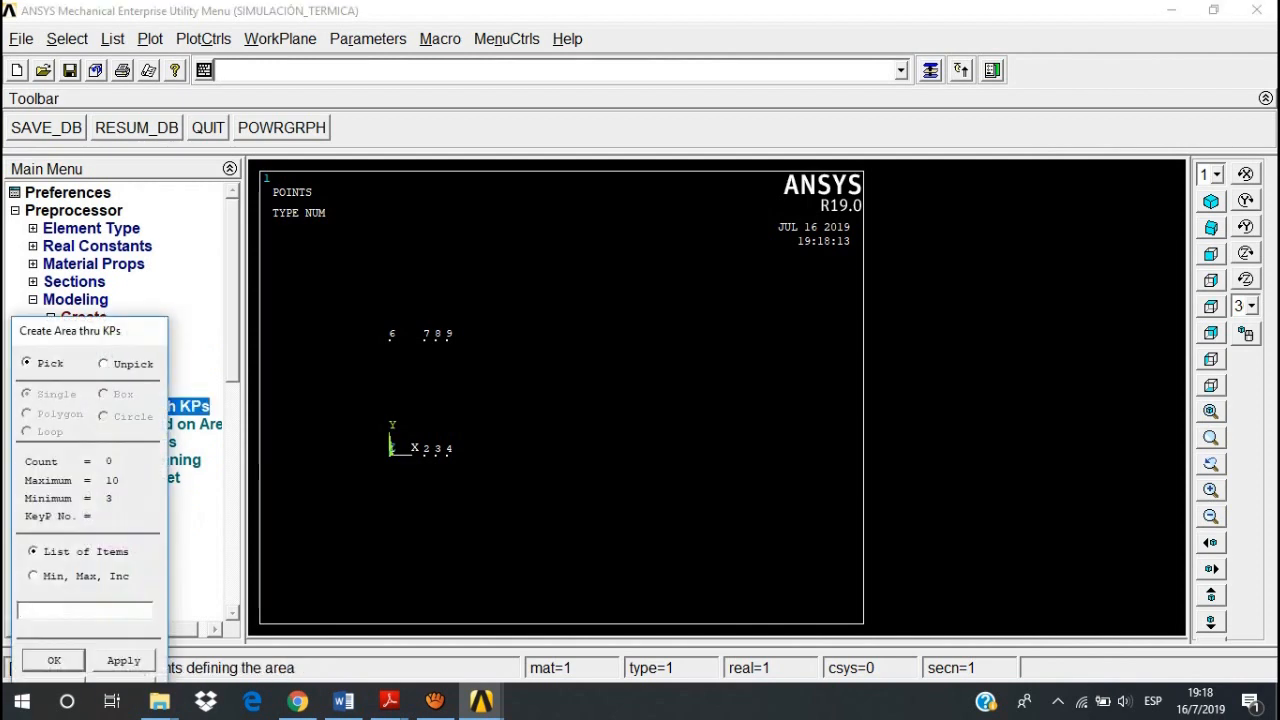
click(389, 453)
click(389, 339)
click(424, 339)
click(424, 454)
middle_click(490, 364)
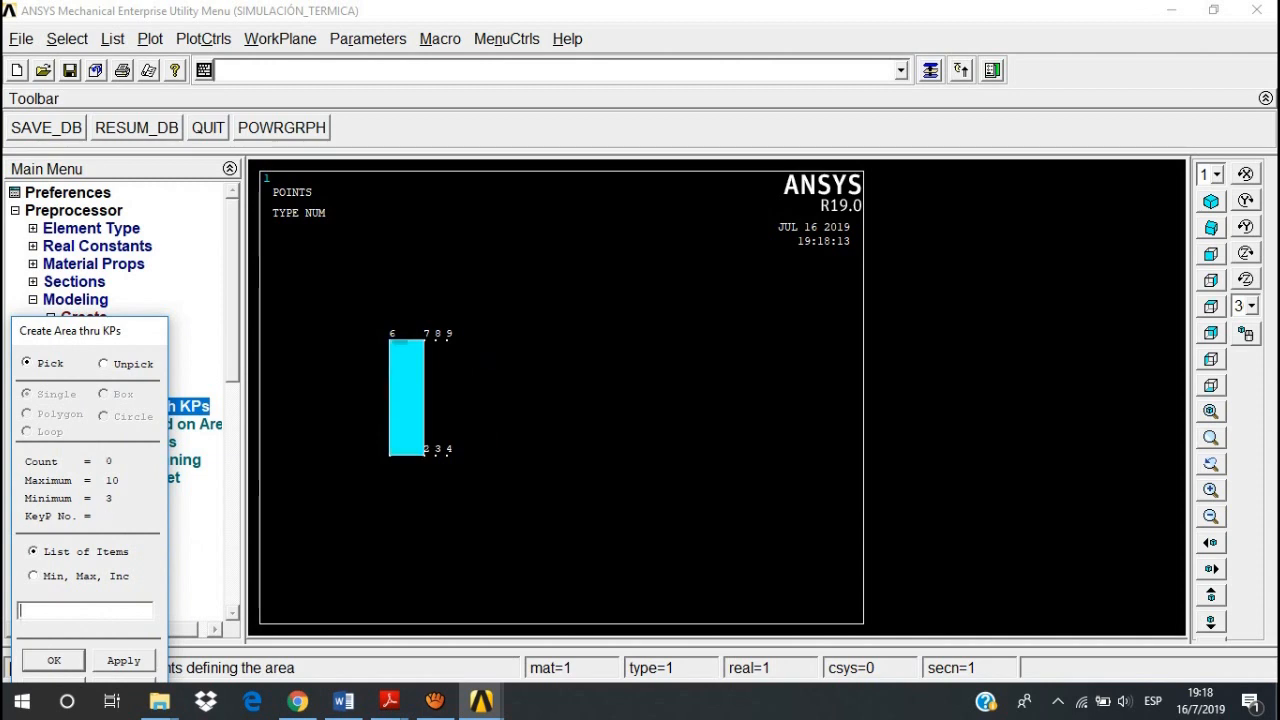
- Create the second wall layer as an area through keypoints 8, 7, 2 and 3
click(436, 339)
click(424, 339)
click(424, 455)
click(436, 455)
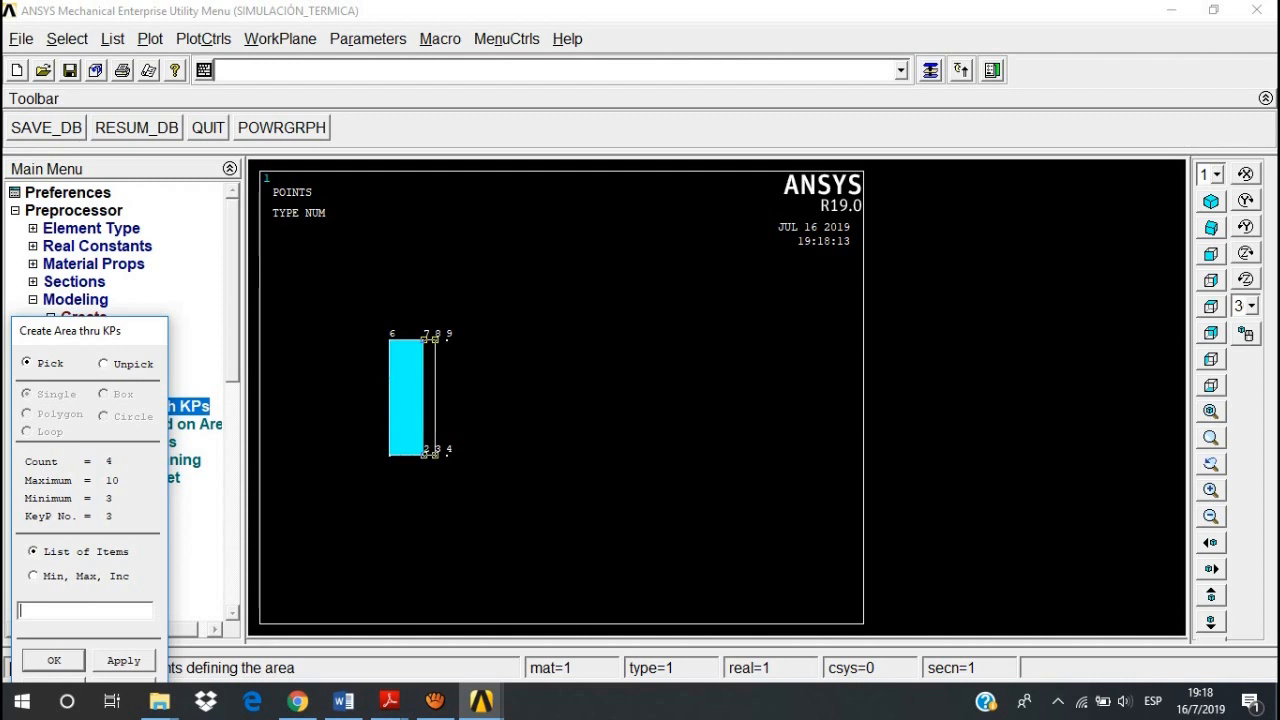
middle_click(430, 376)
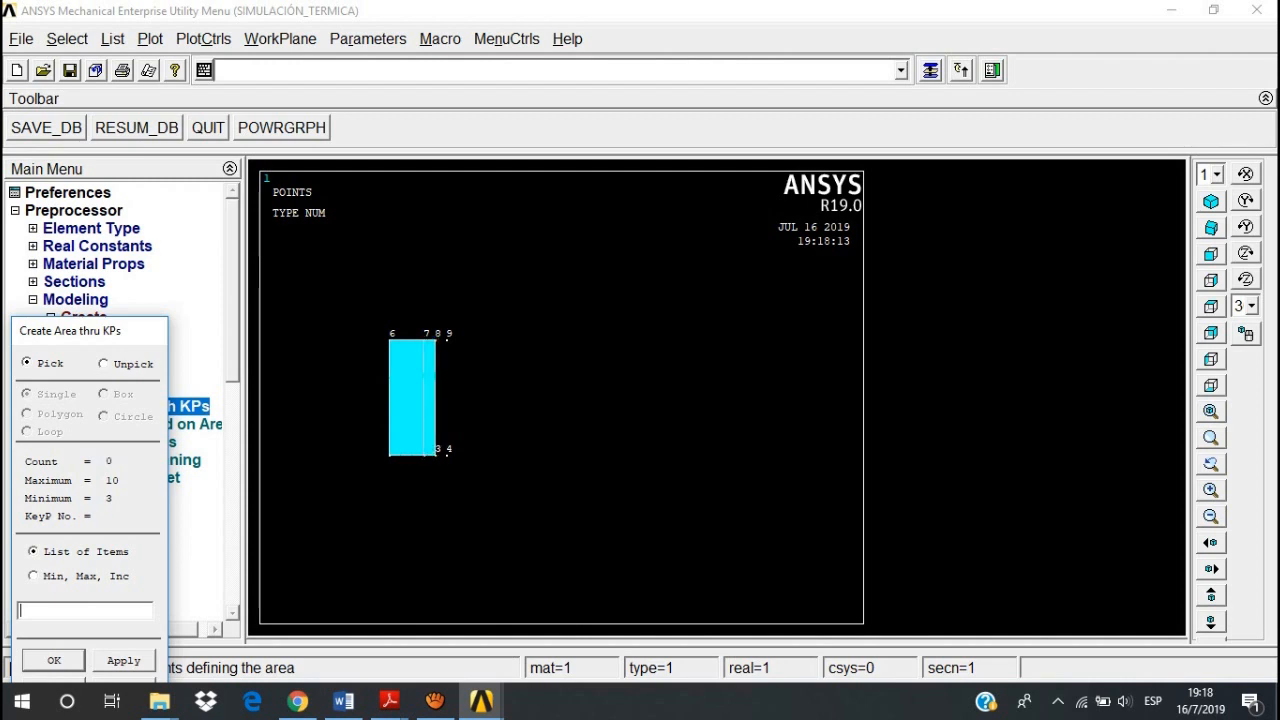
- Create the third wall layer as an area through keypoints 9, 8, 3 and 4
click(447, 339)
click(436, 339)
click(436, 454)
click(447, 454)
key(Return)
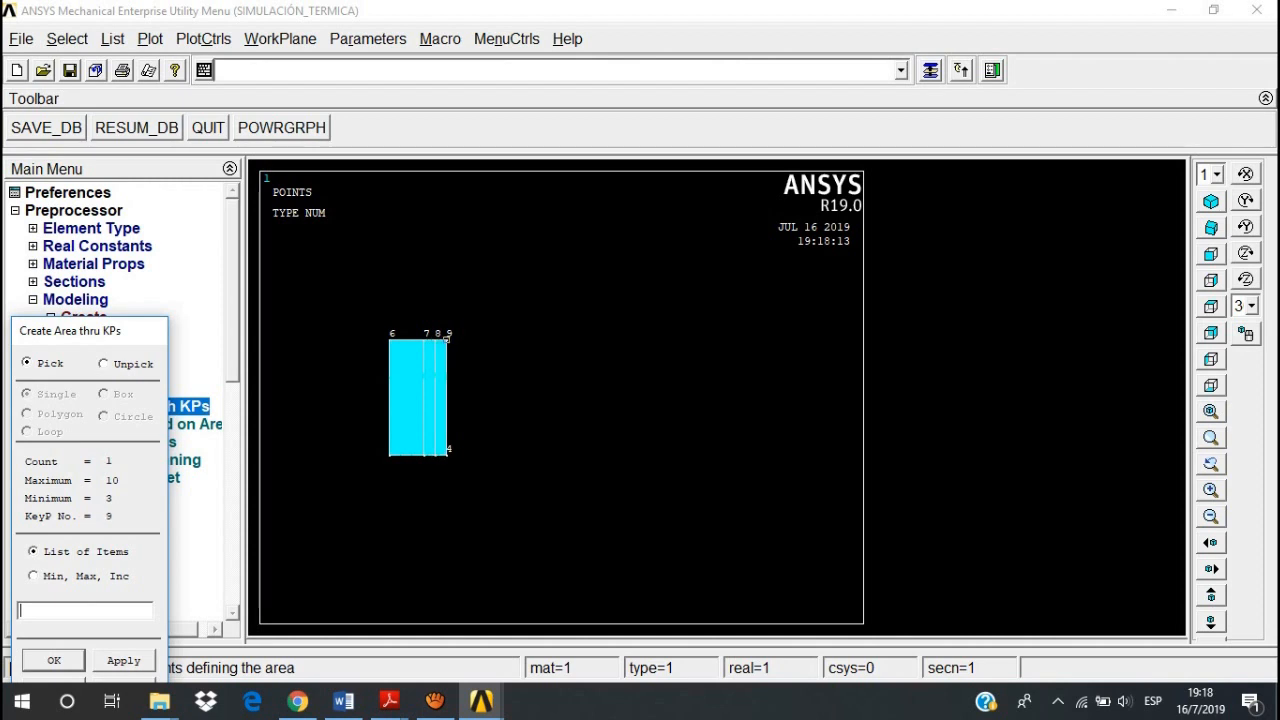
- Create the hallway air area through keypoints 9, 10, 5 and 4, and finish area creation
scroll(561, 397, down, 3)
click(806, 374)
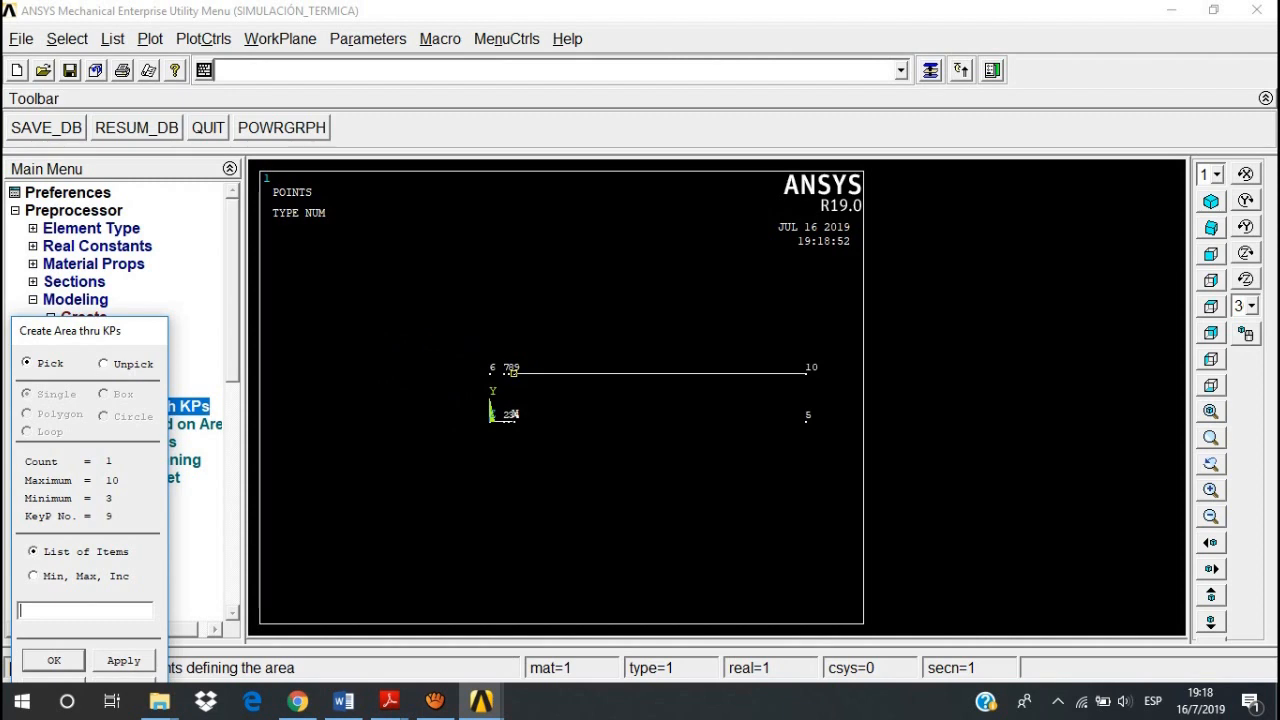
click(806, 373)
click(806, 419)
click(512, 419)
middle_click(514, 415)
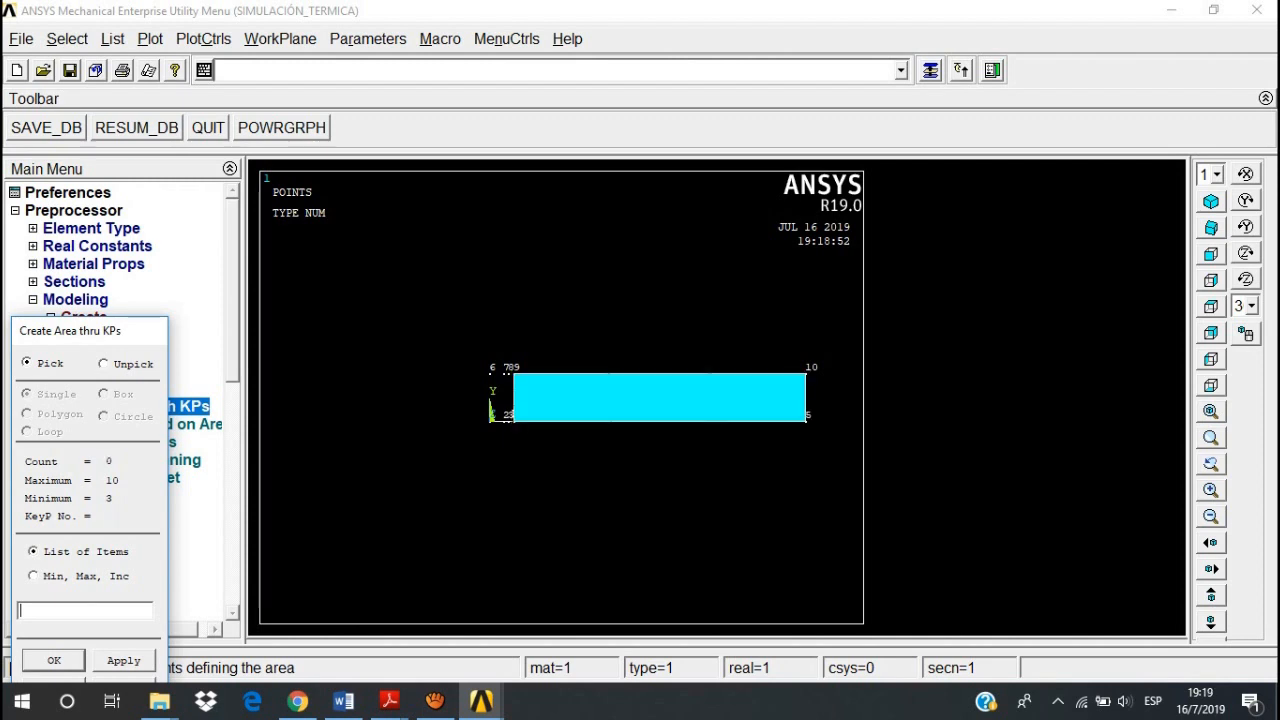
key(Return)
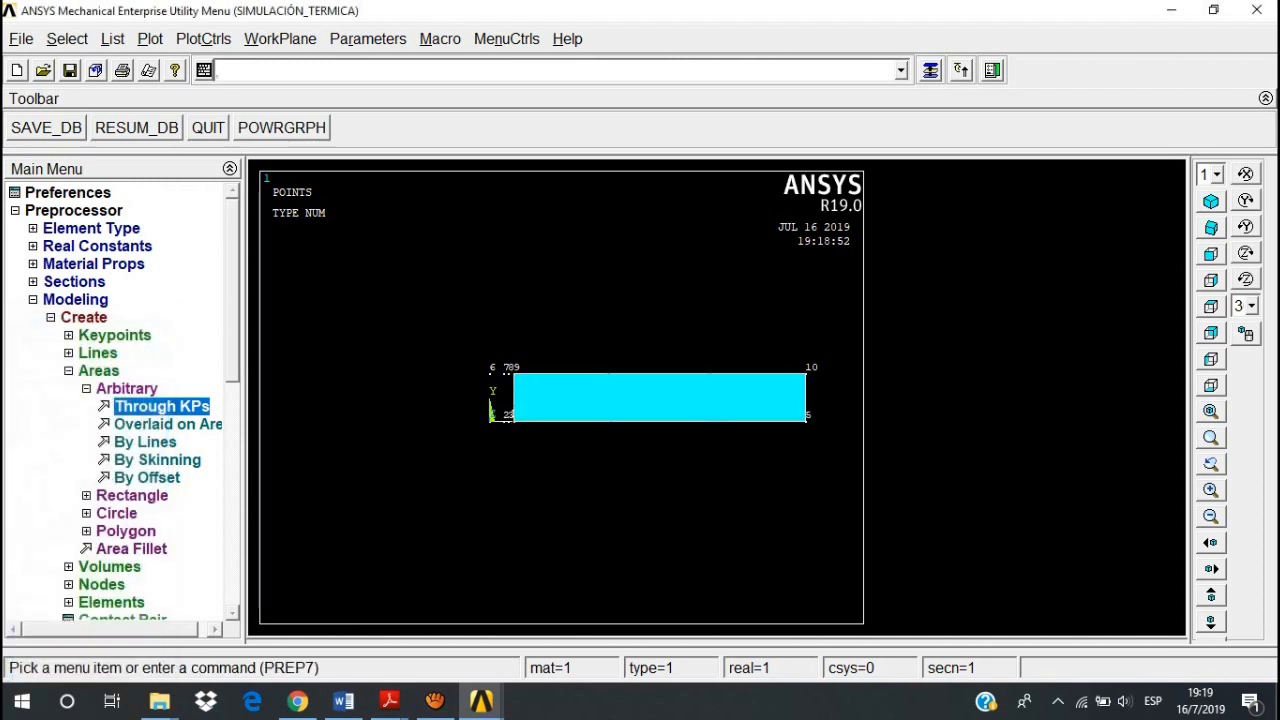
- Plot the areas, lines and keypoints together as a multi-plot and bring the whole model into view
click(150, 38)
click(189, 378)
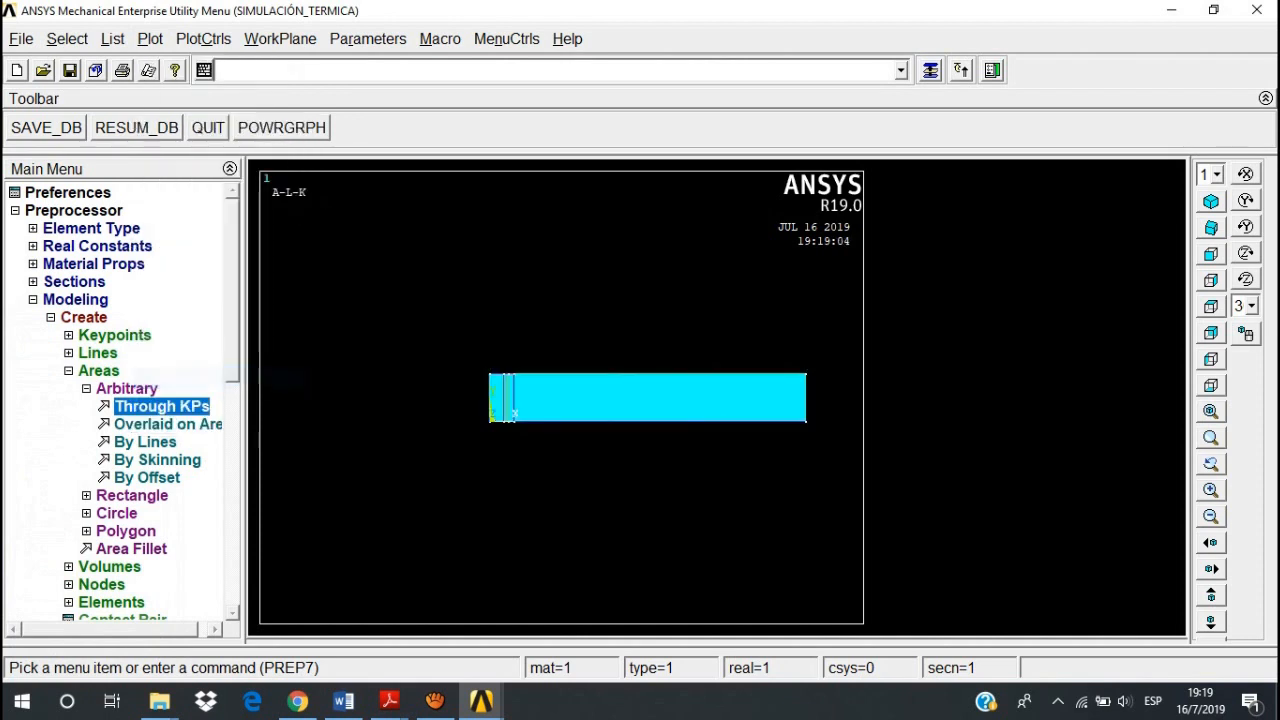
scroll(561, 397, up, 3)
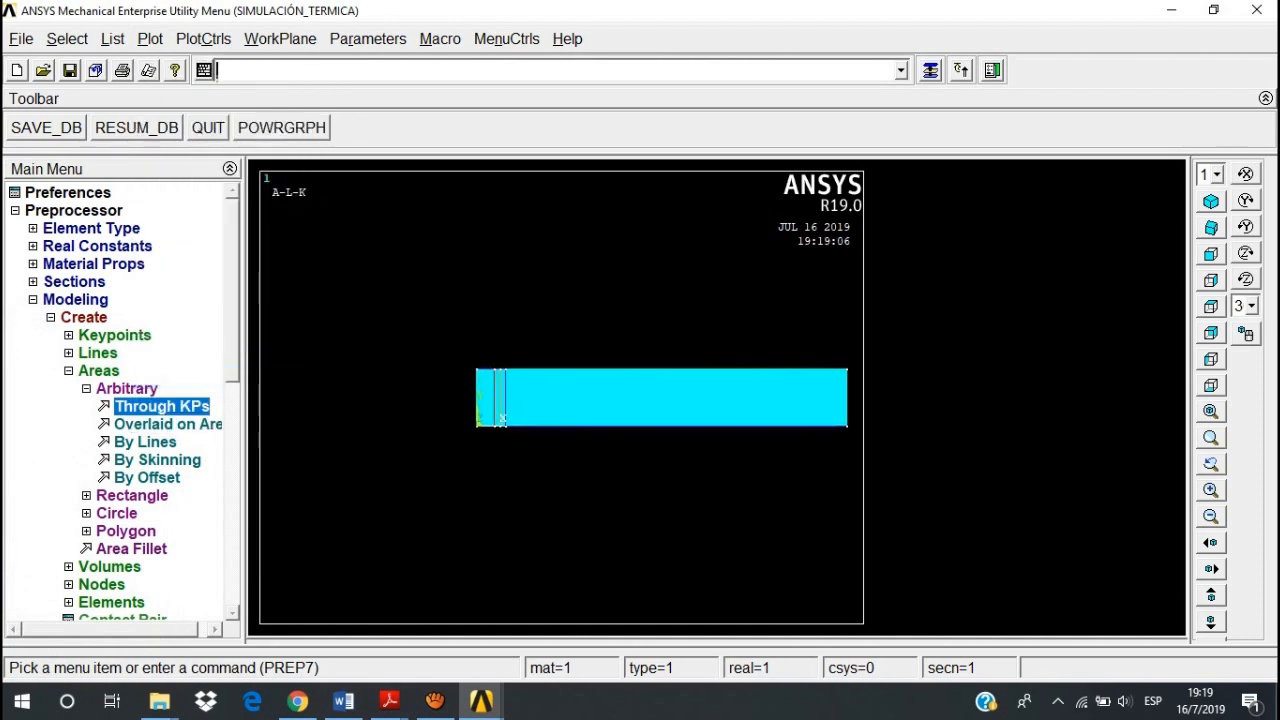
scroll(561, 397, up, 1)
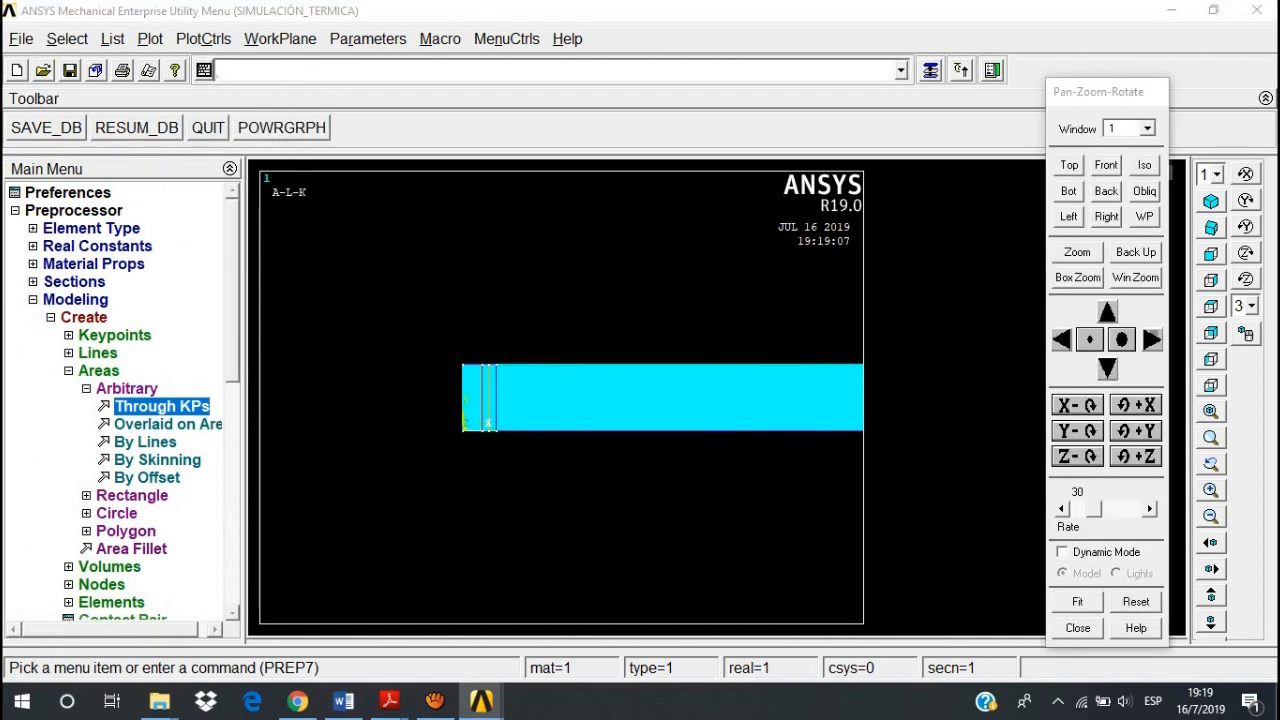
click(1062, 339)
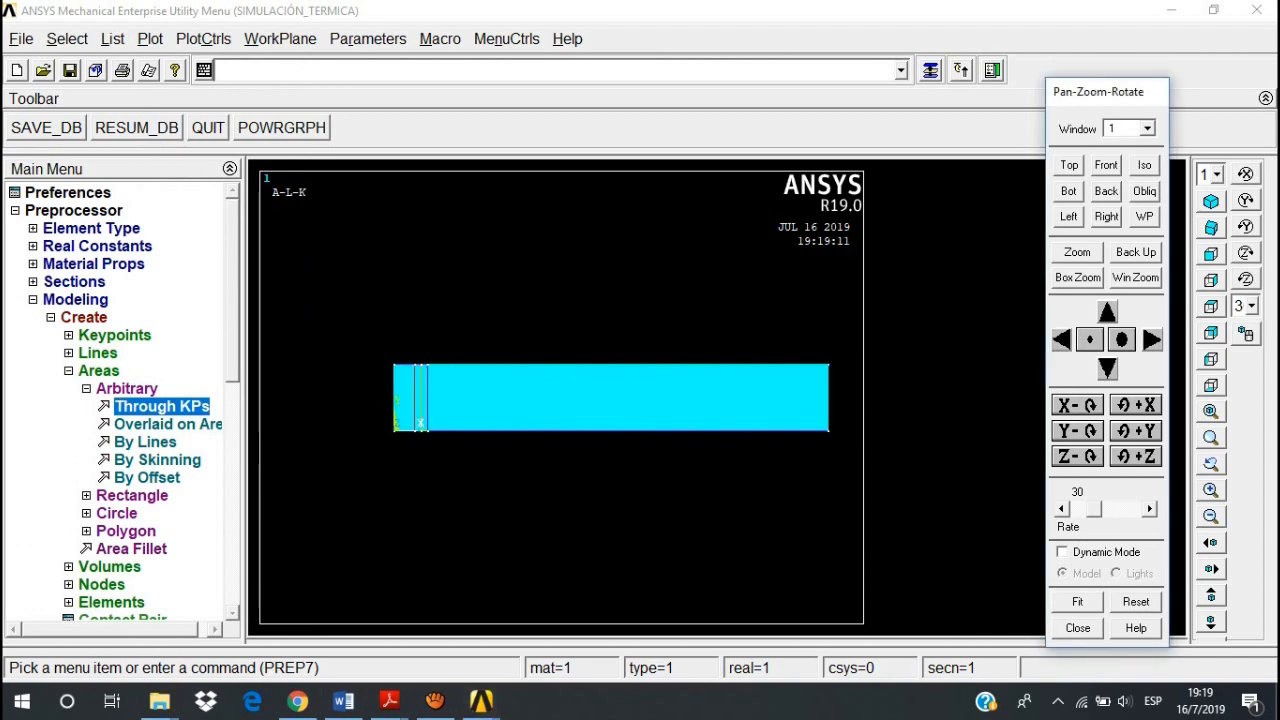
click(1062, 339)
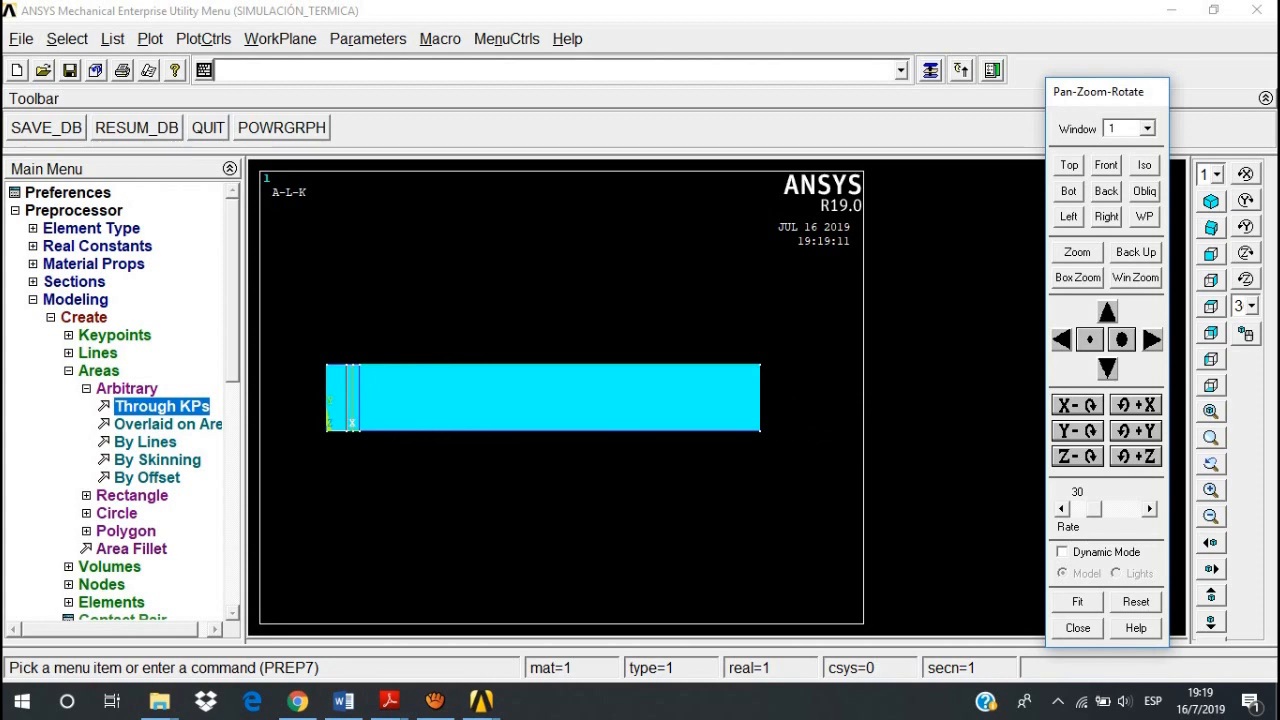
- Glue the three narrow wall layer areas together with the Boolean Glue operation
scroll(115, 400, down, 3)
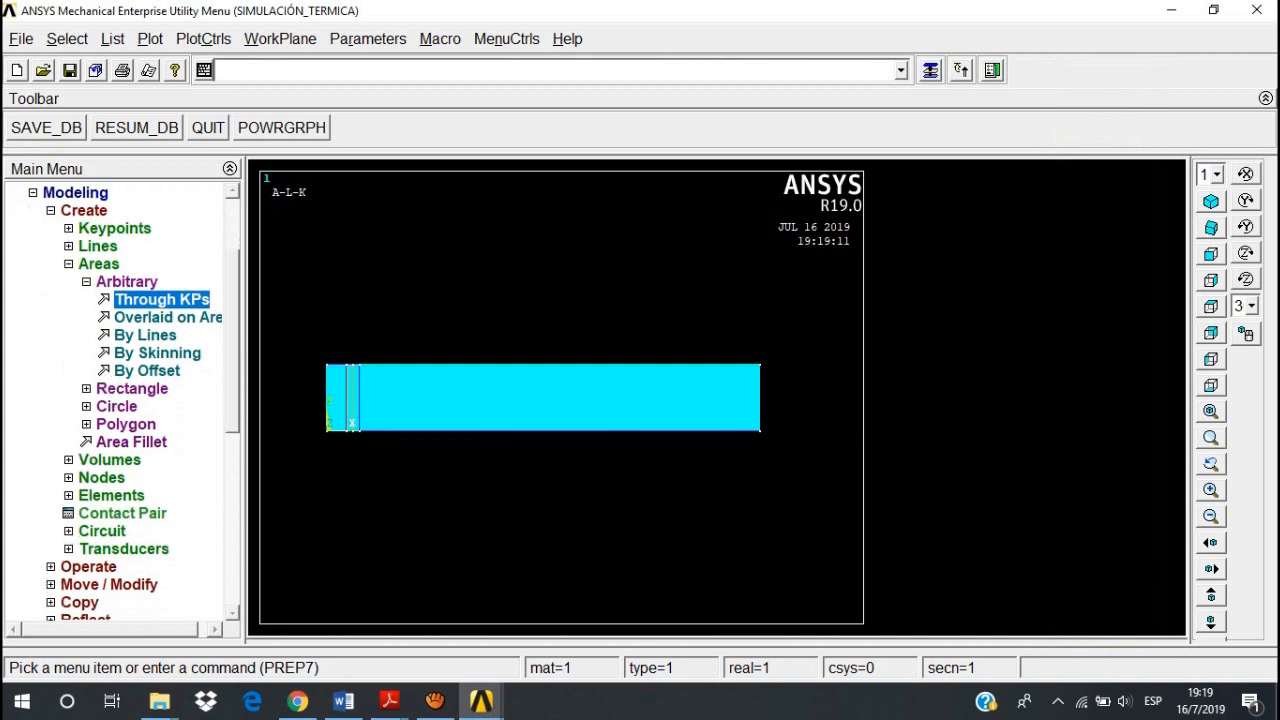
click(88, 513)
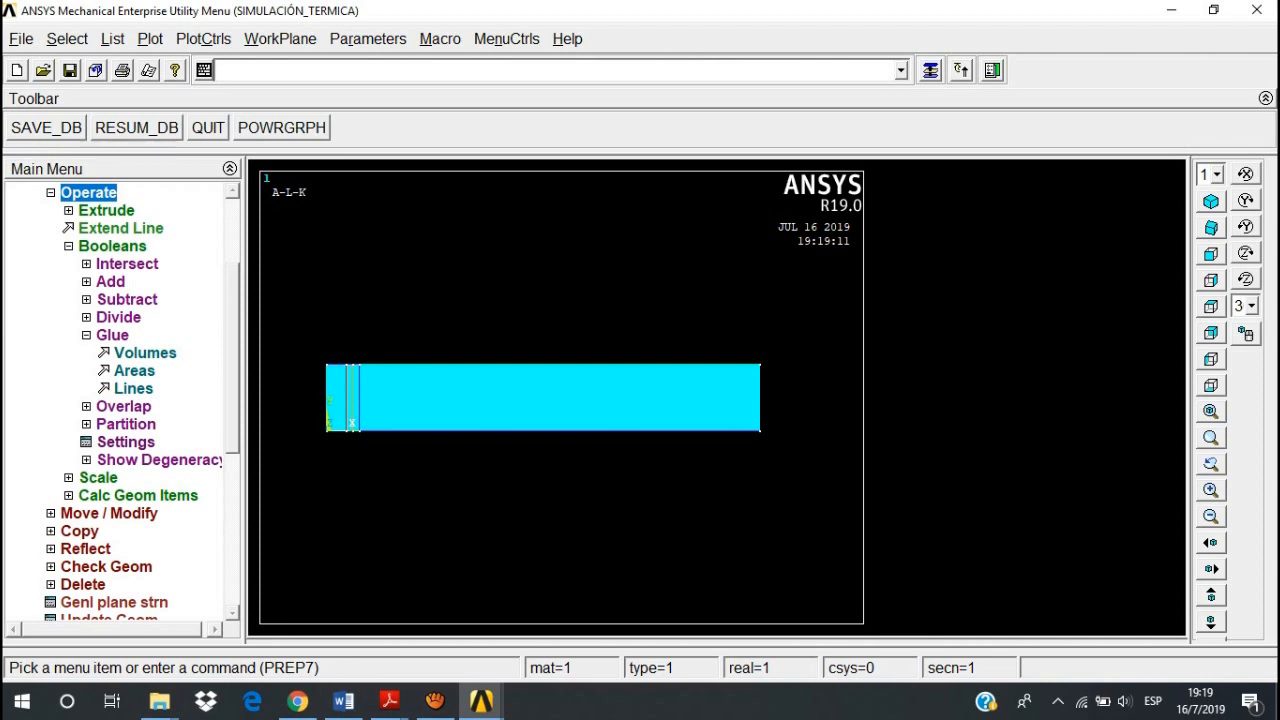
click(112, 335)
click(112, 335)
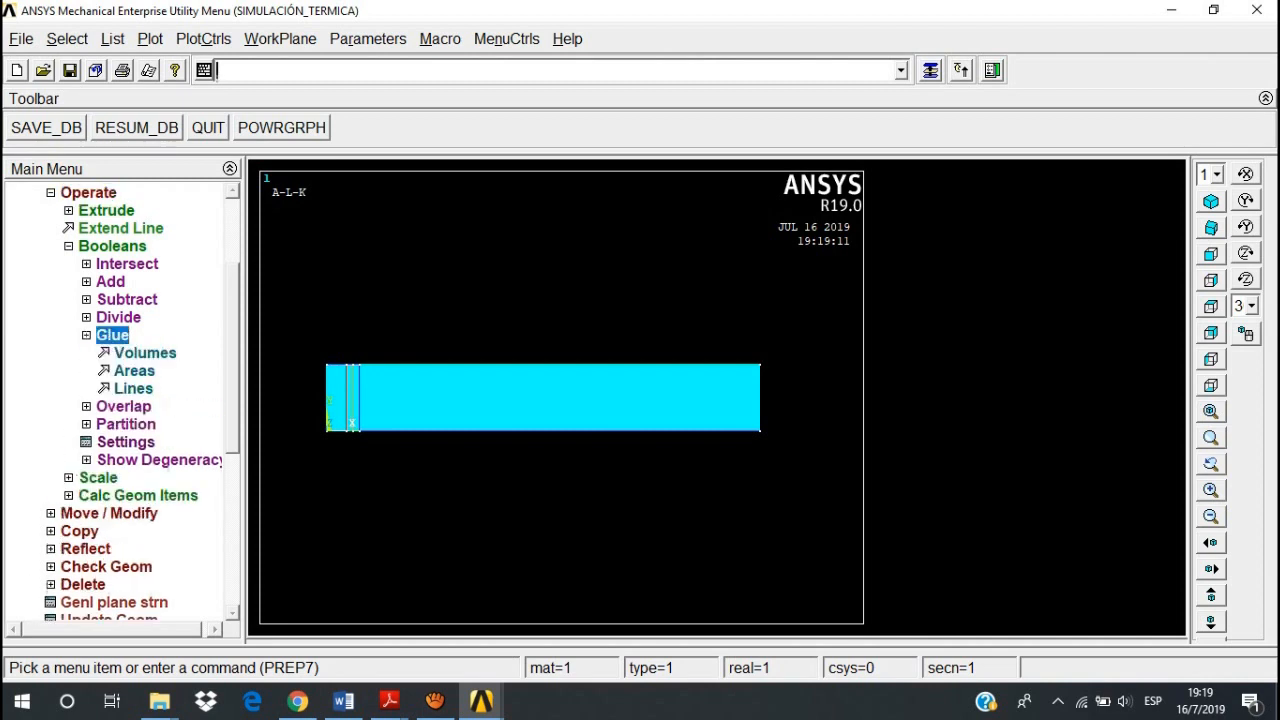
click(131, 369)
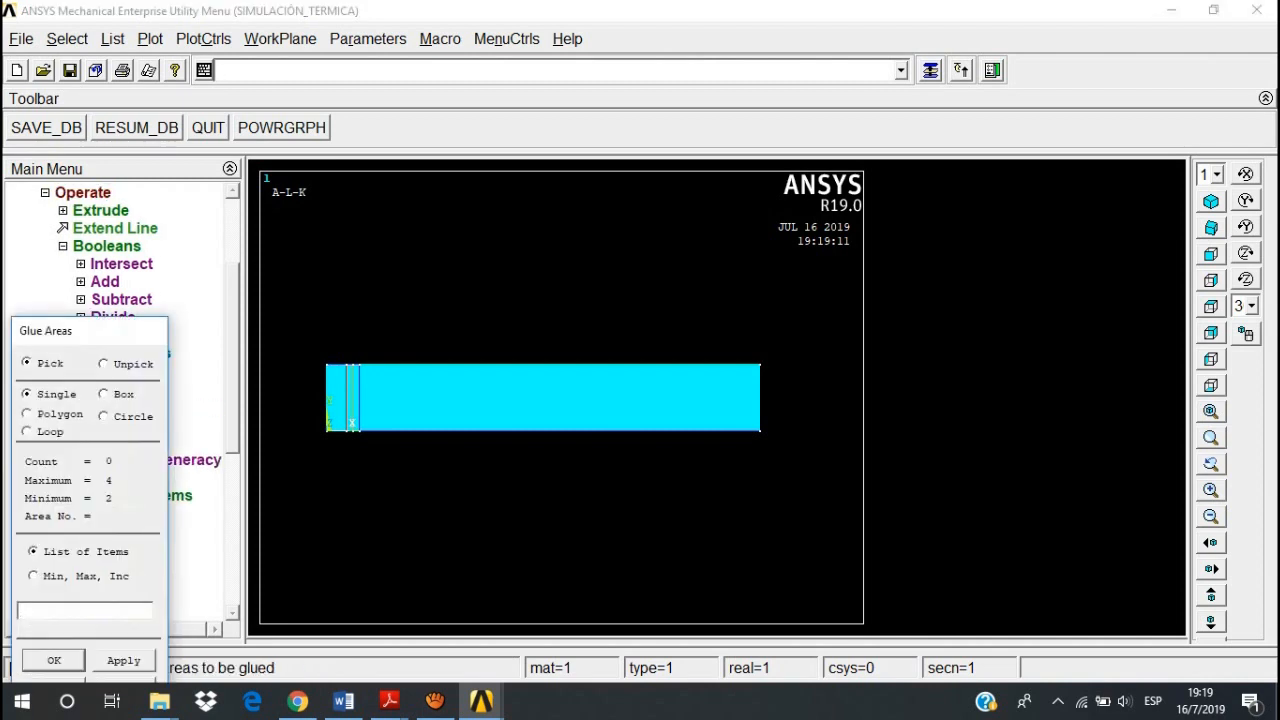
click(336, 397)
click(349, 397)
click(356, 397)
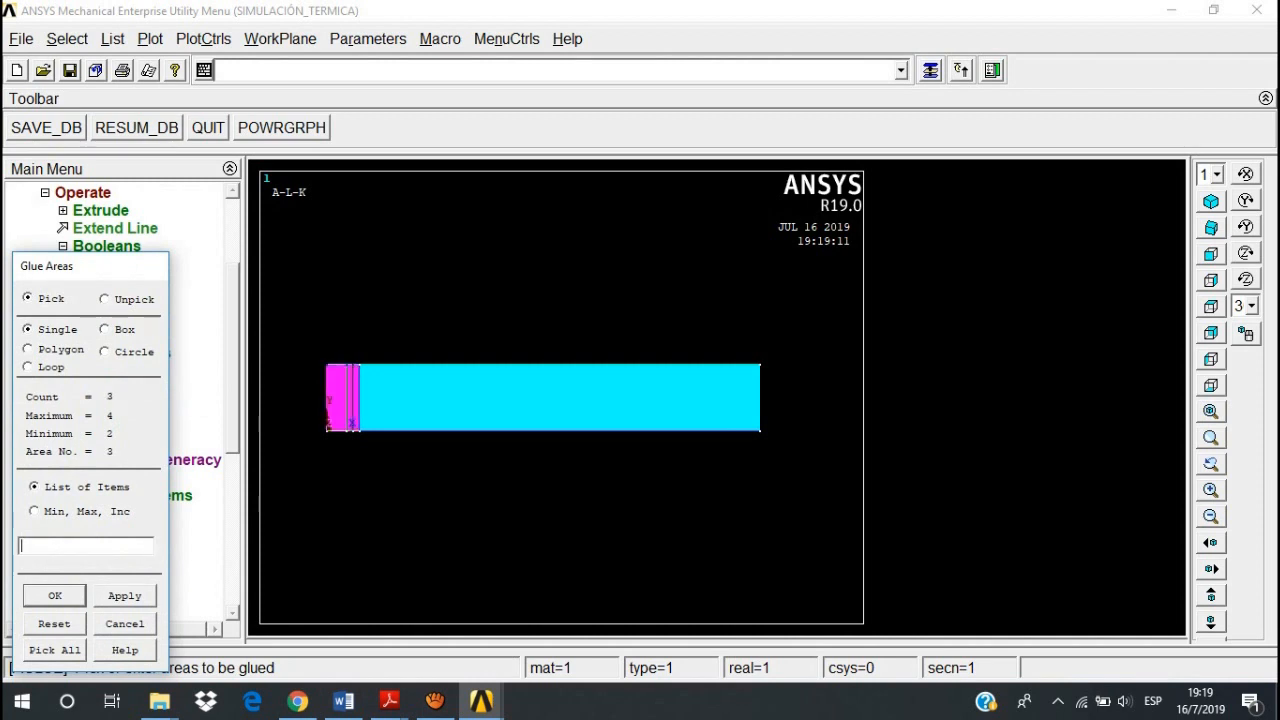
key(Return)
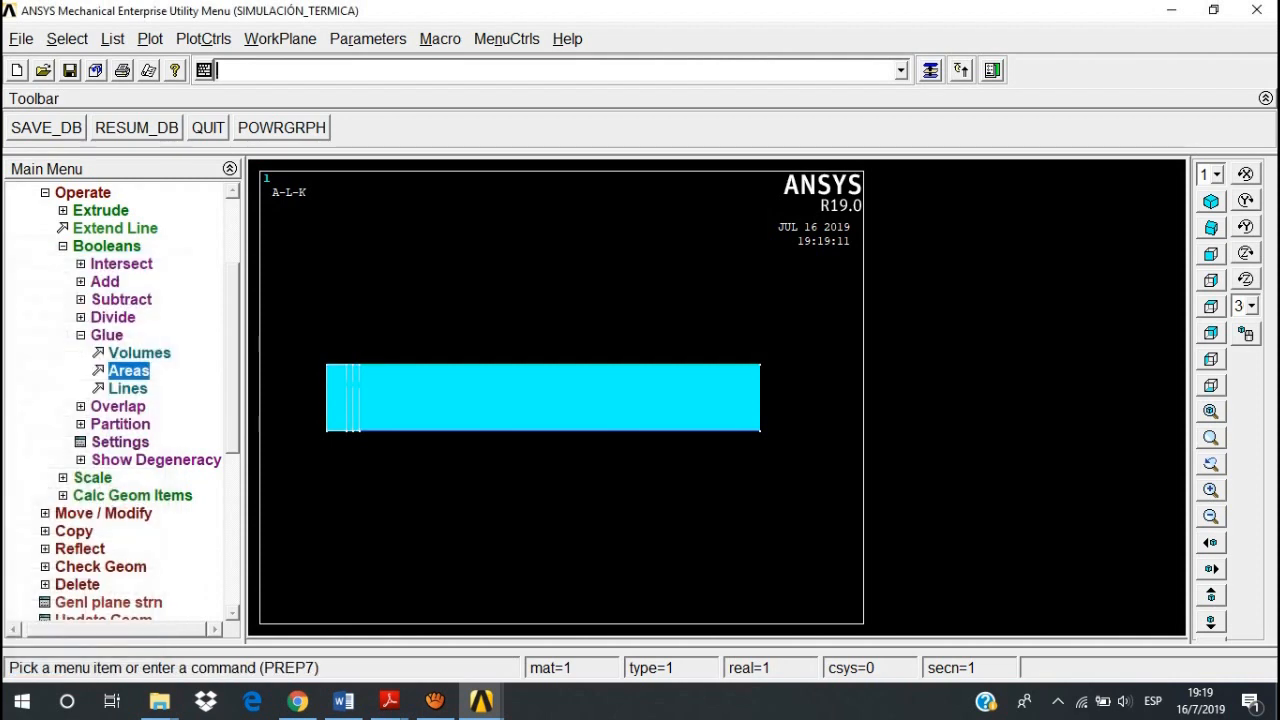
- Assign material number 1 and element type PLANE55 to the first, outermost wall layer area as its mesh attributes
scroll(115, 400, down, 2)
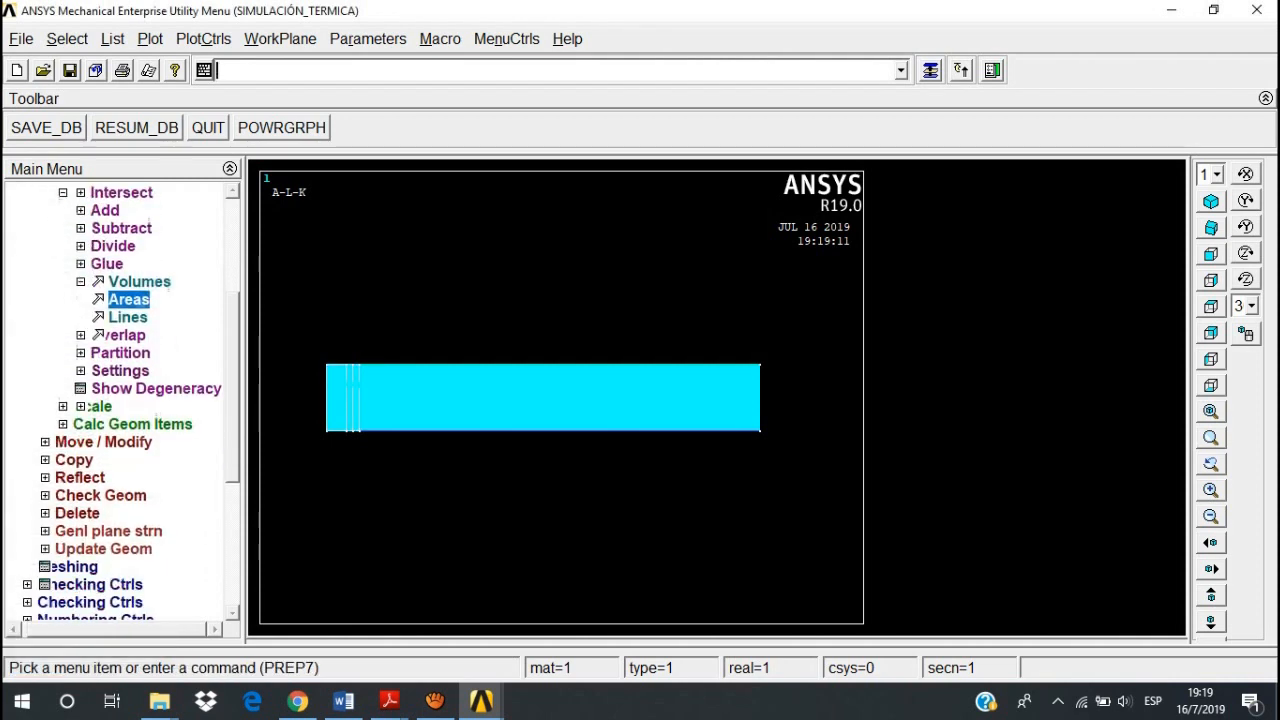
scroll(115, 400, down, 2)
click(68, 495)
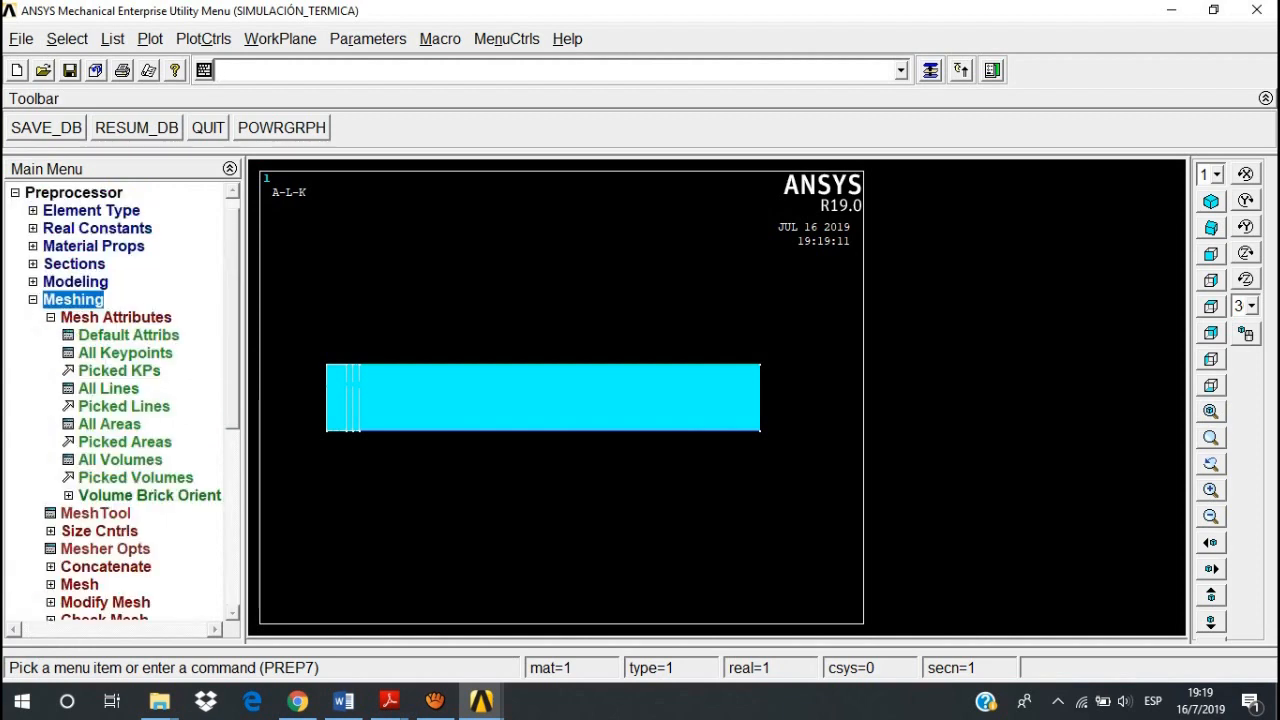
click(125, 441)
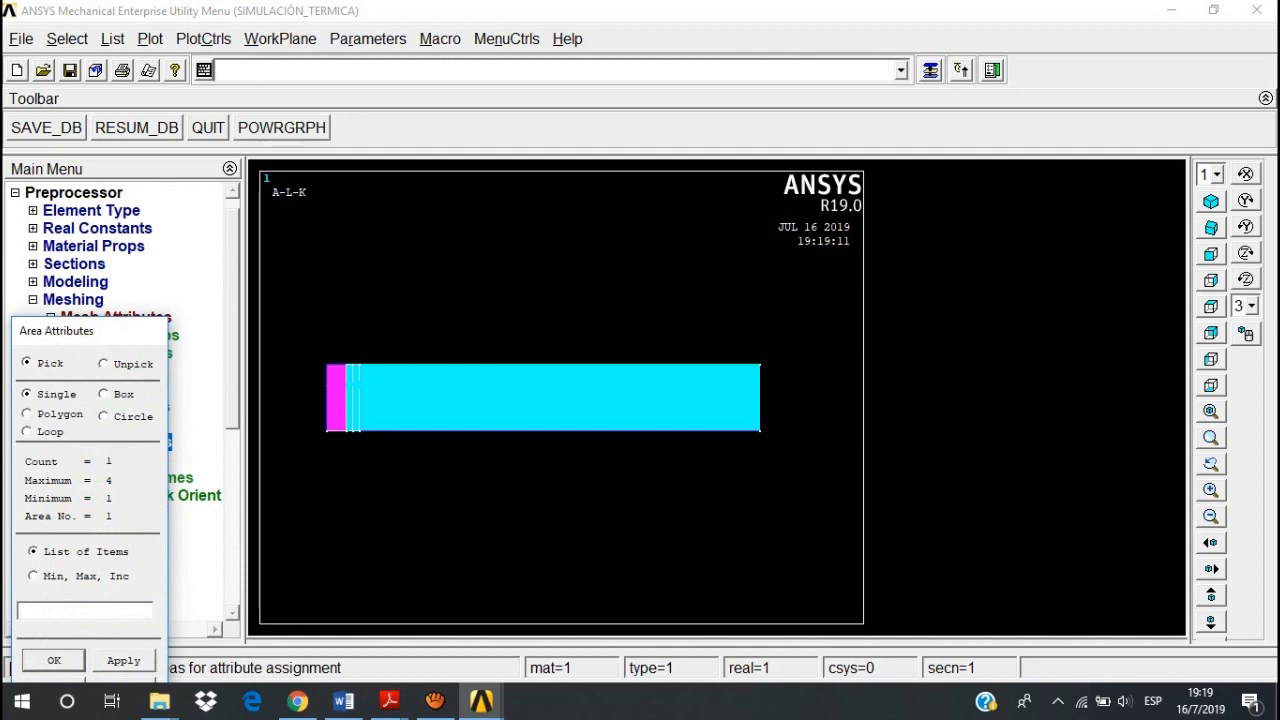
click(54, 660)
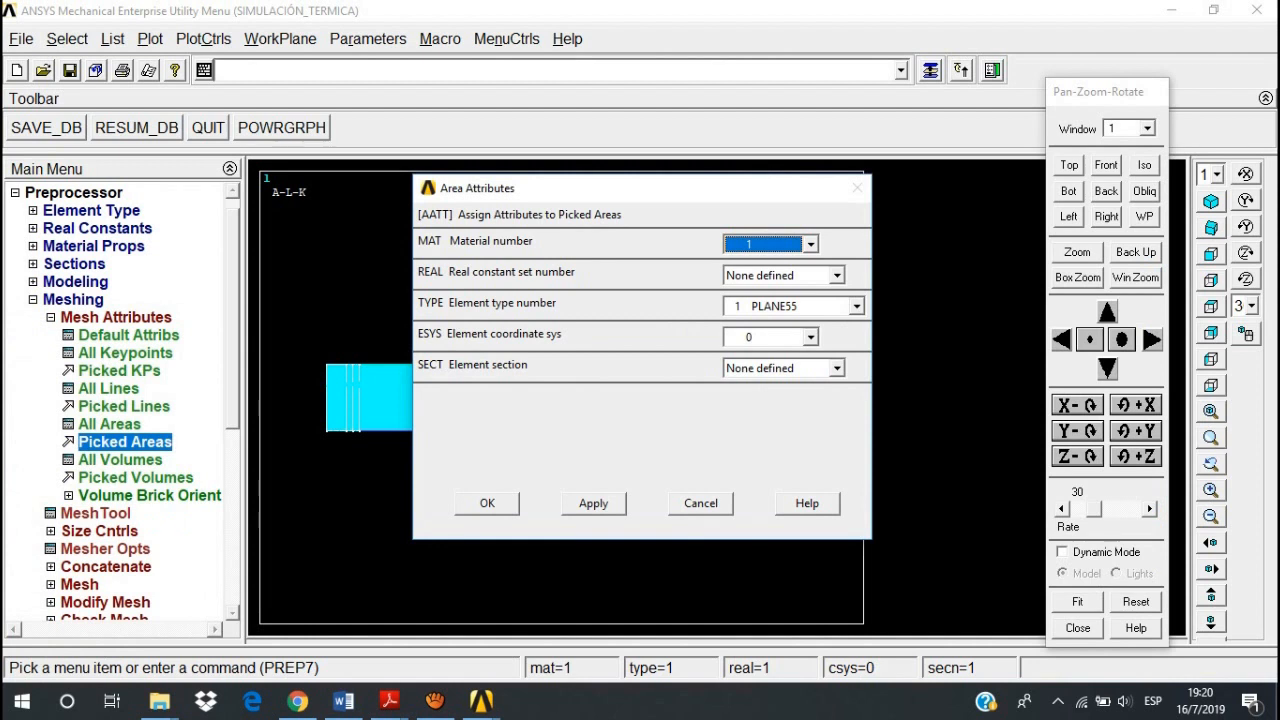
click(593, 503)
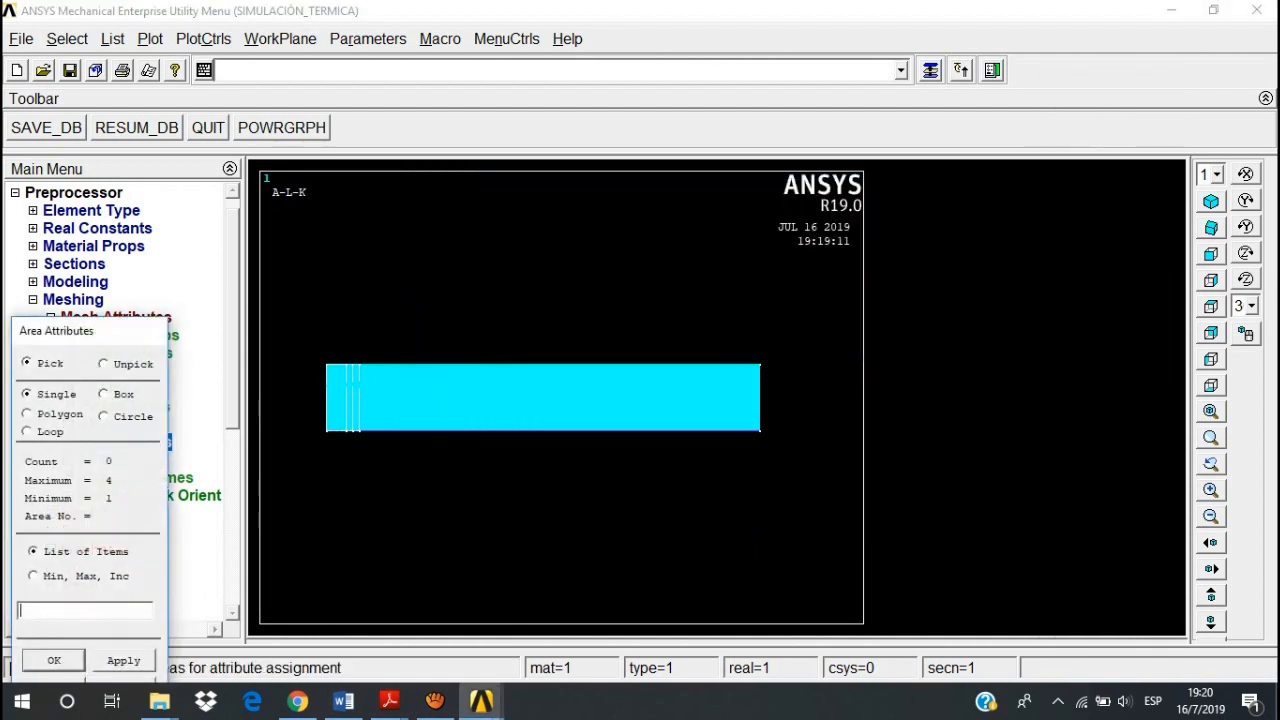
- Assign material number 2 to the second wall layer area, with element type PLANE55
click(349, 385)
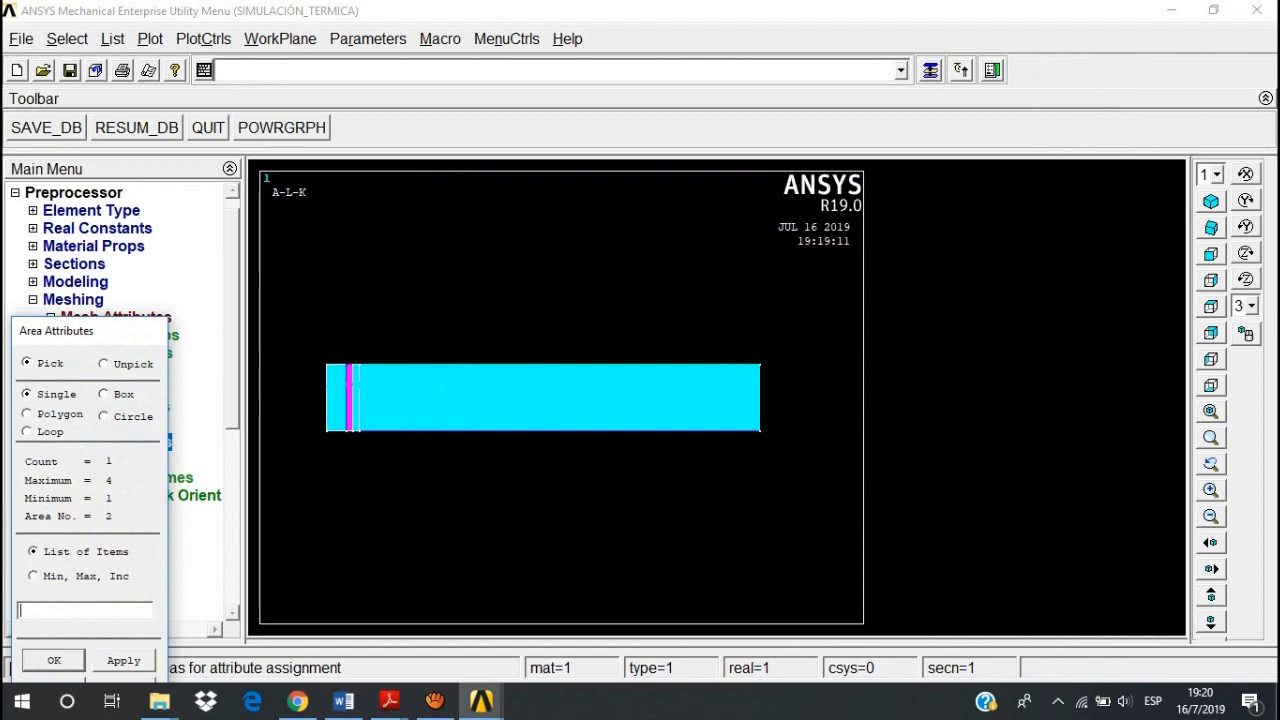
click(53, 660)
click(810, 244)
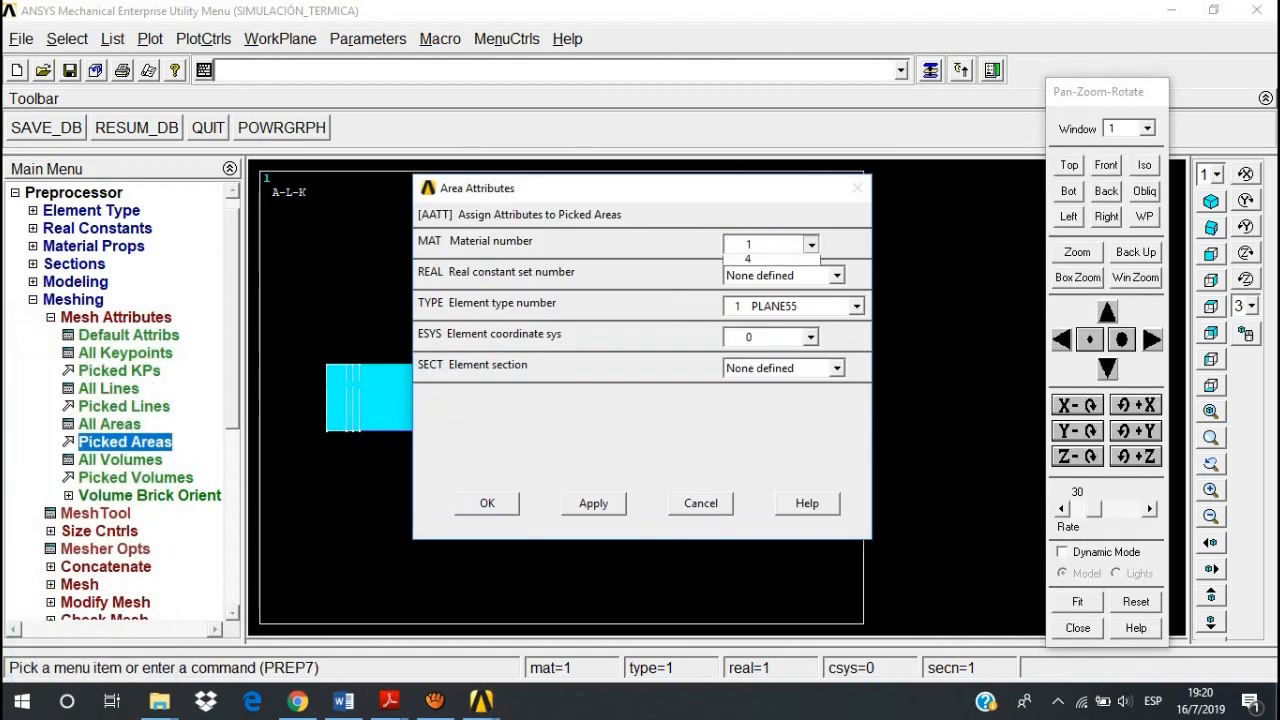
click(770, 277)
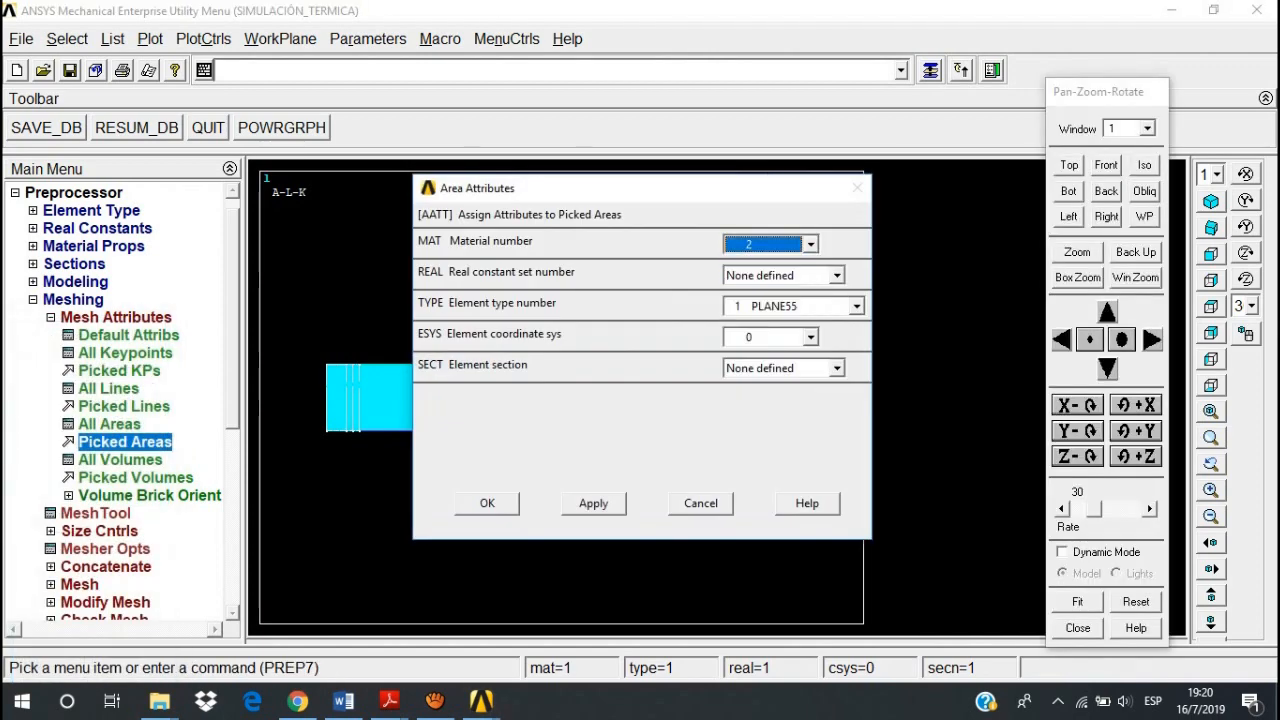
click(593, 503)
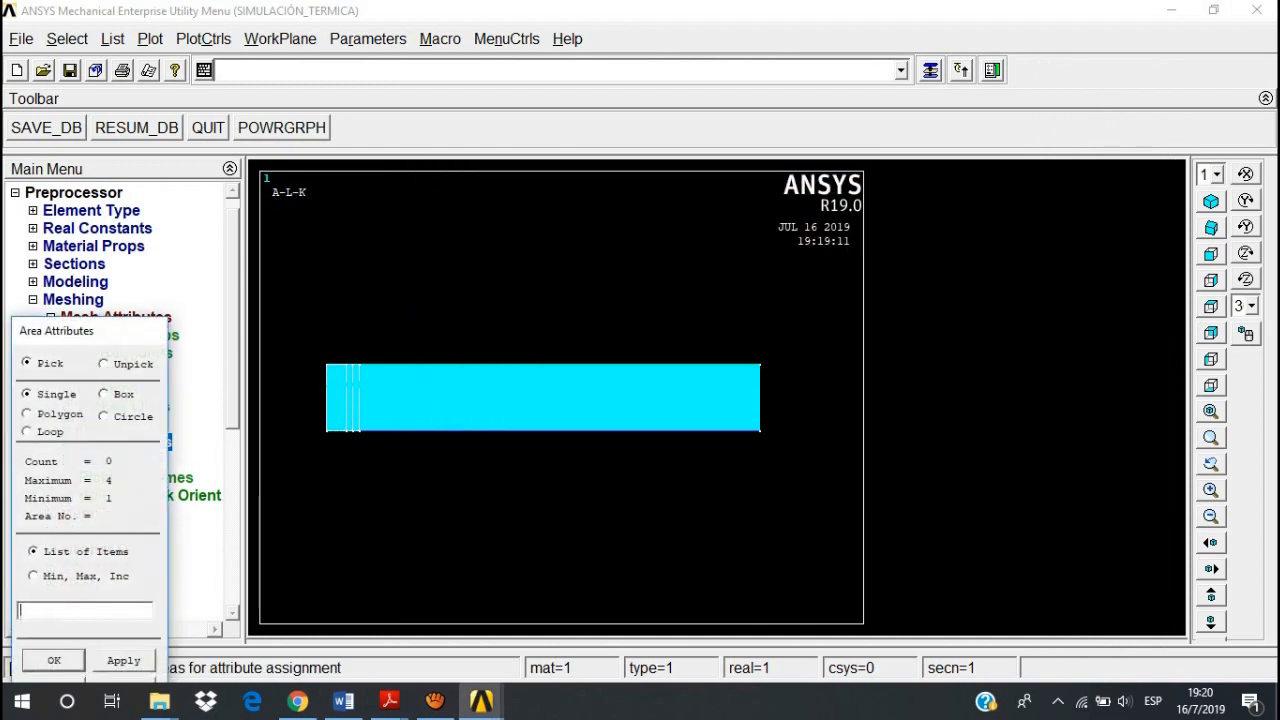
- Assign material number 3 to the third wall layer area, with element type PLANE55
click(356, 391)
click(123, 660)
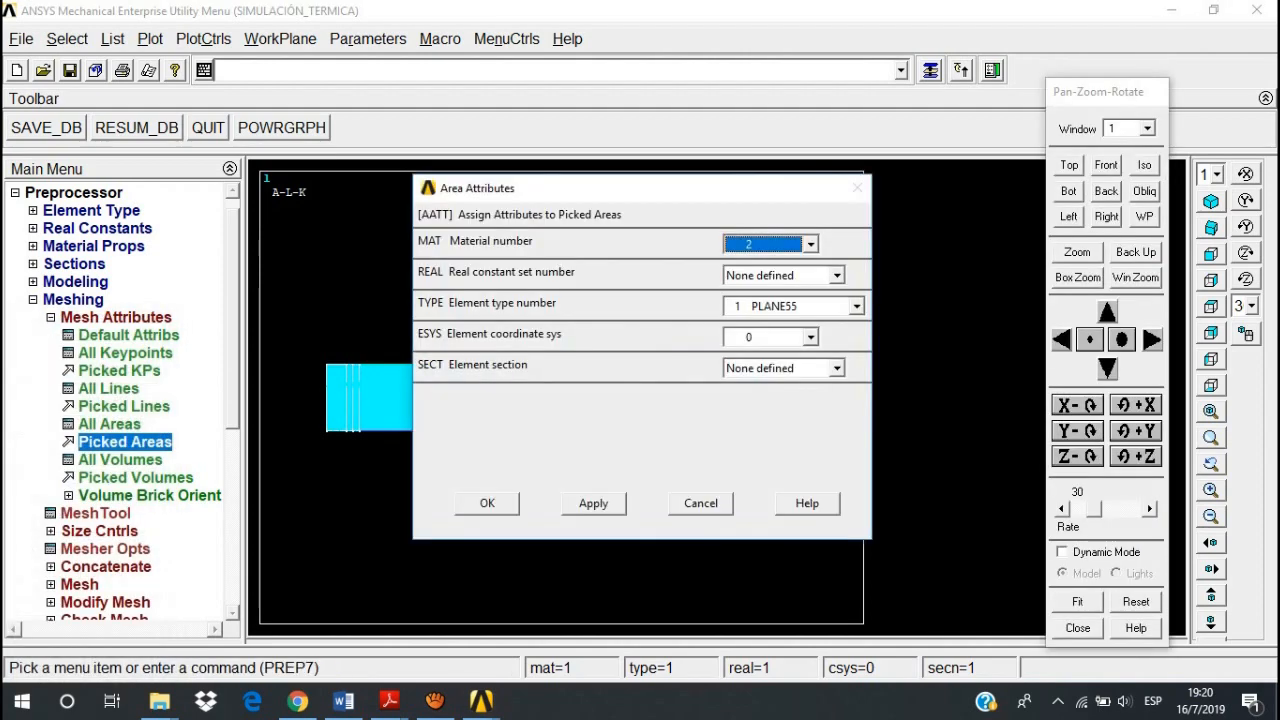
click(810, 244)
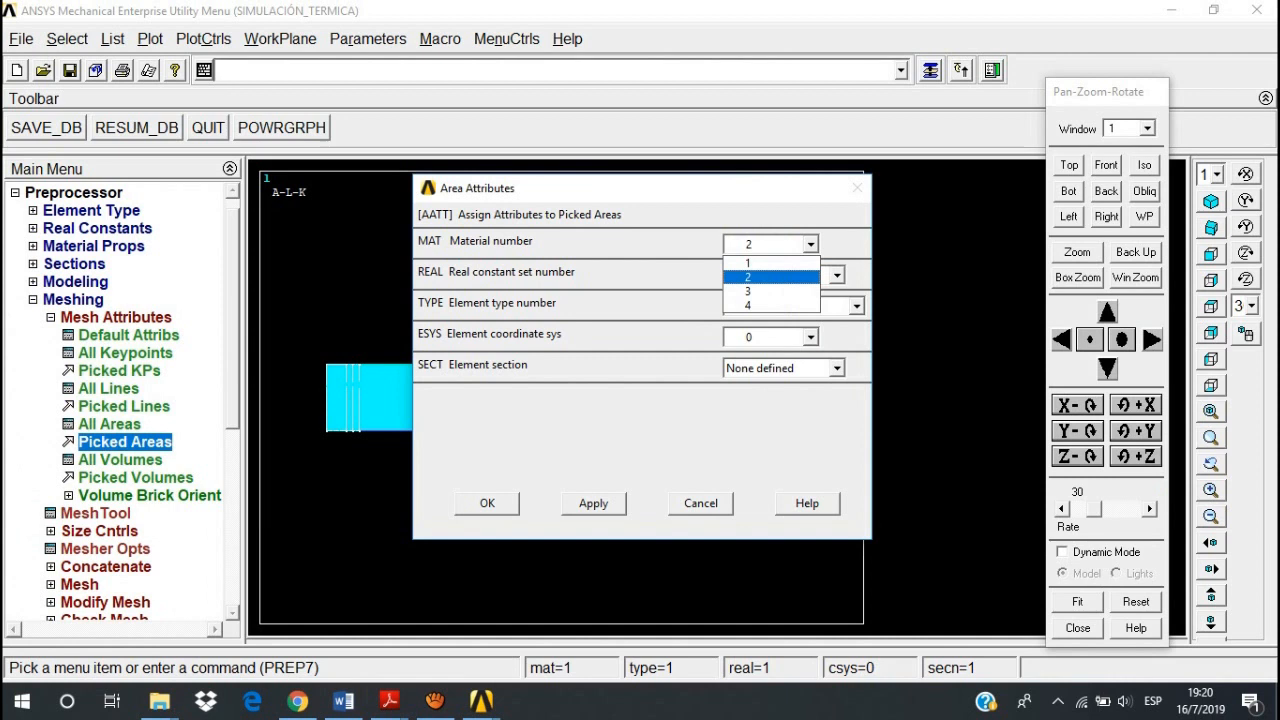
click(770, 291)
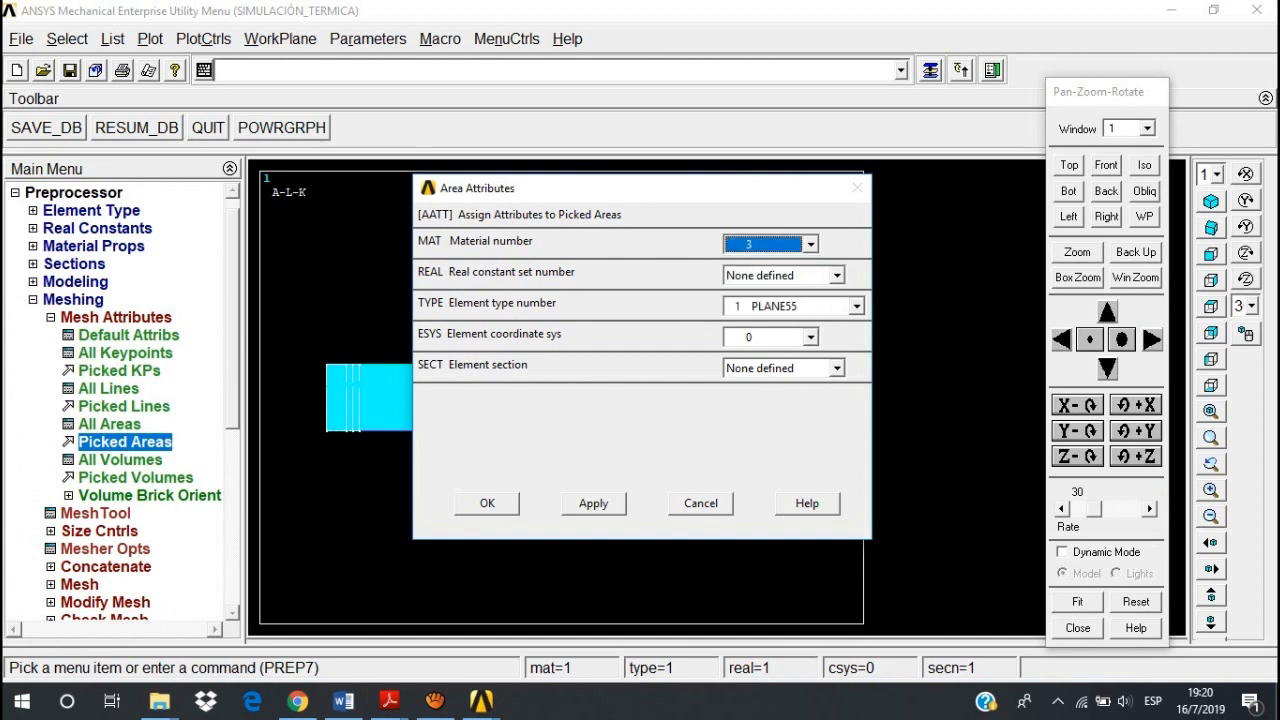
click(593, 503)
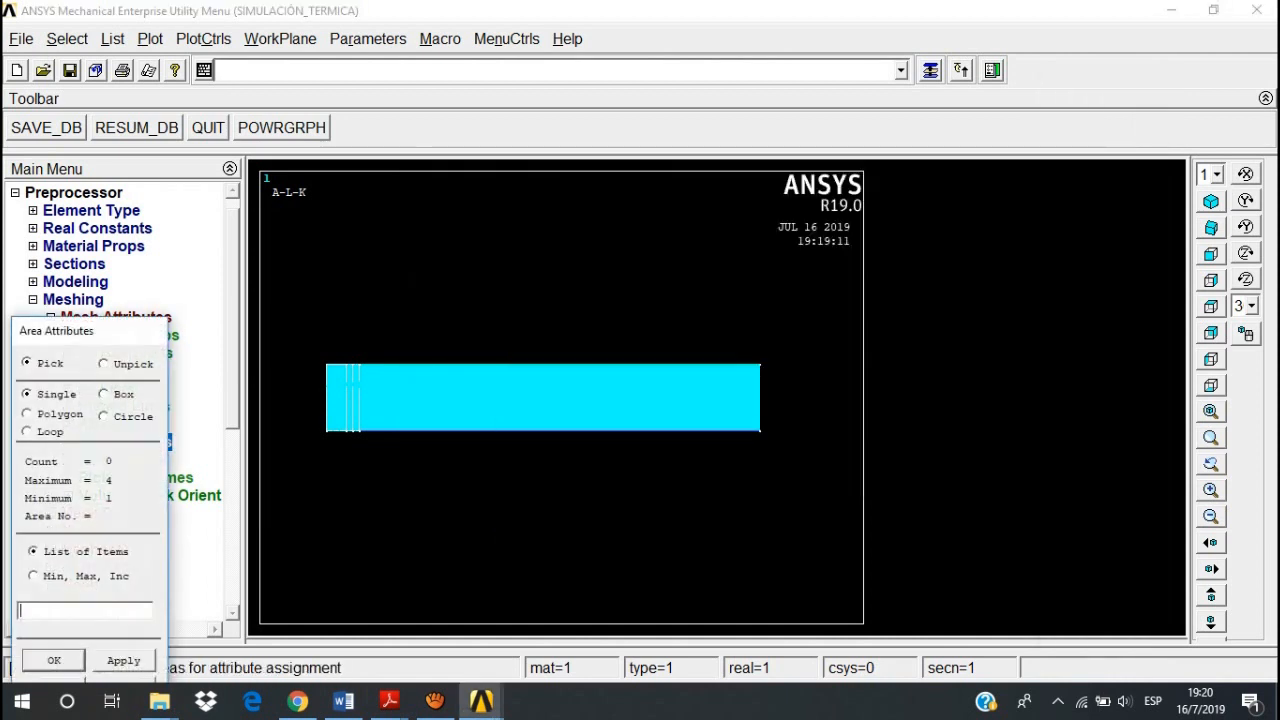
- Assign material number 4 to the large hallway air area and finish the attribute assignment
click(559, 397)
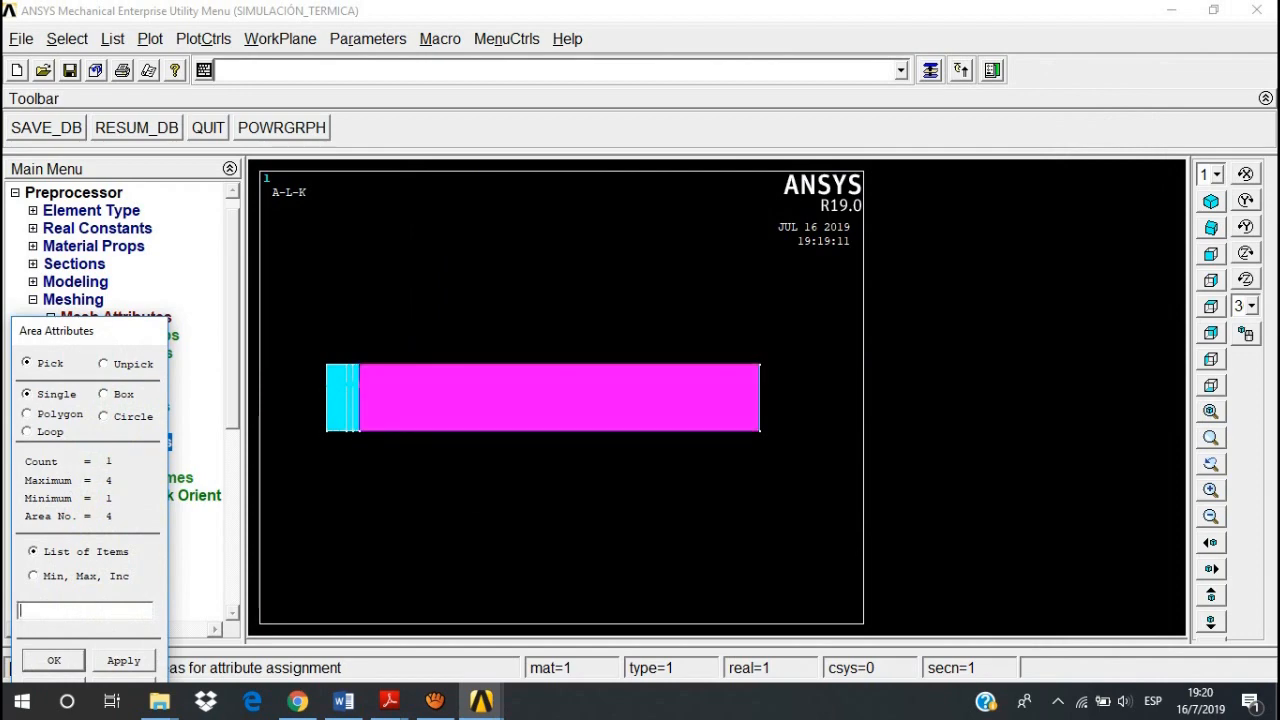
click(54, 660)
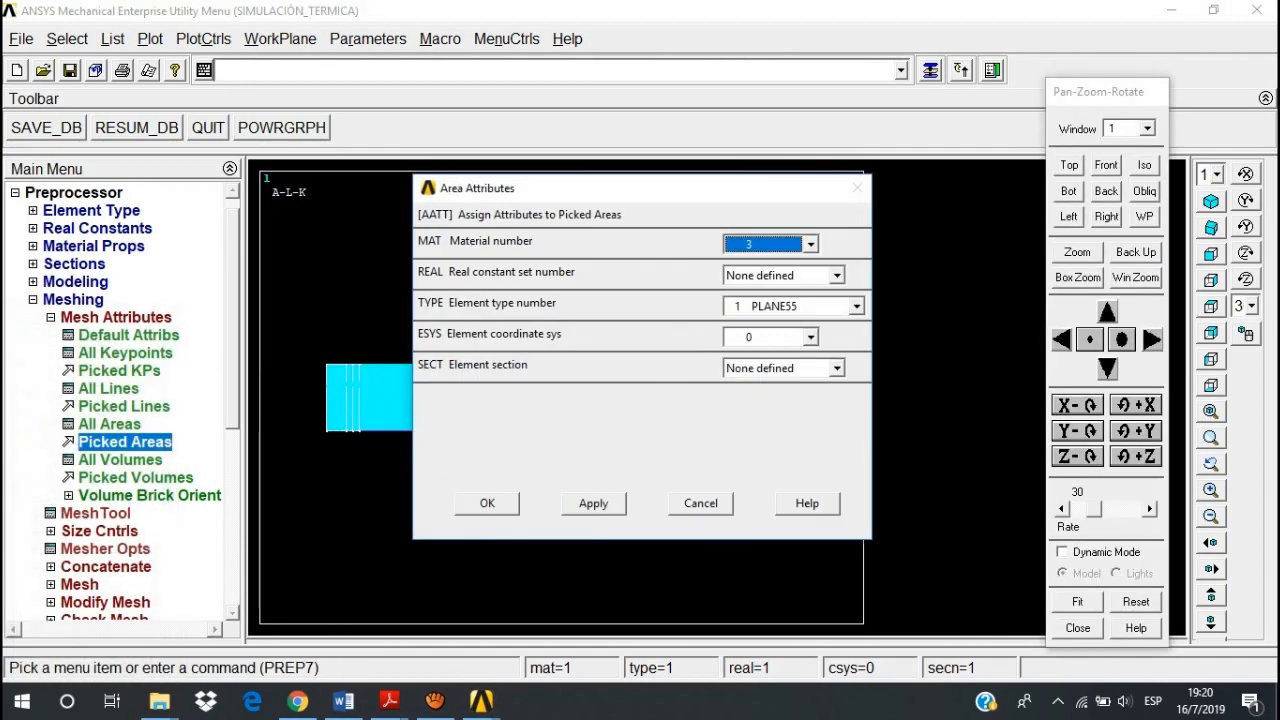
click(810, 243)
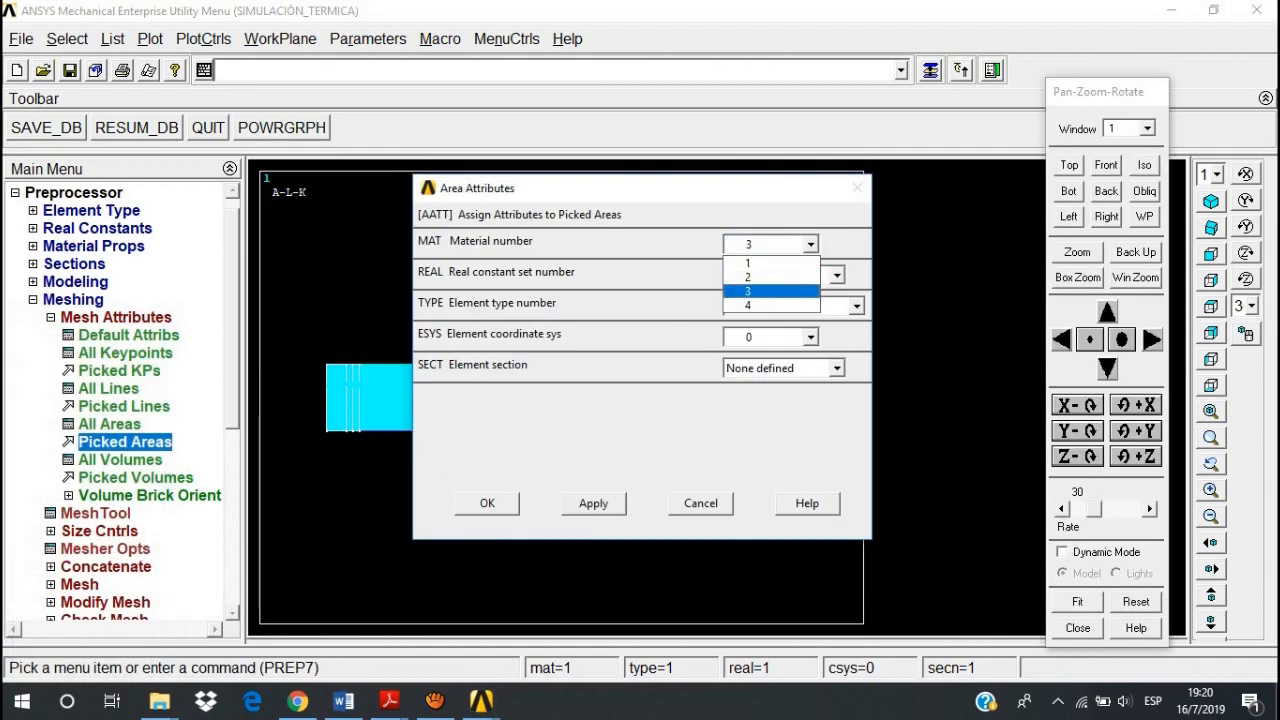
click(762, 306)
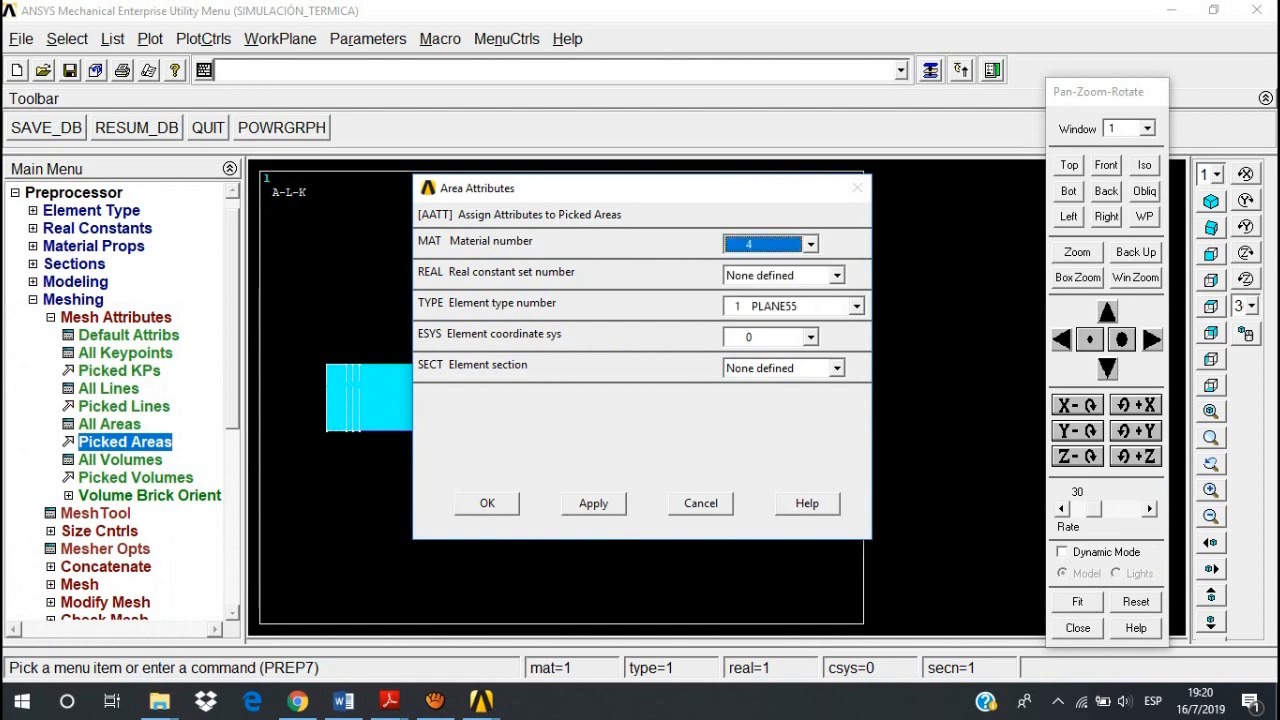
key(Return)
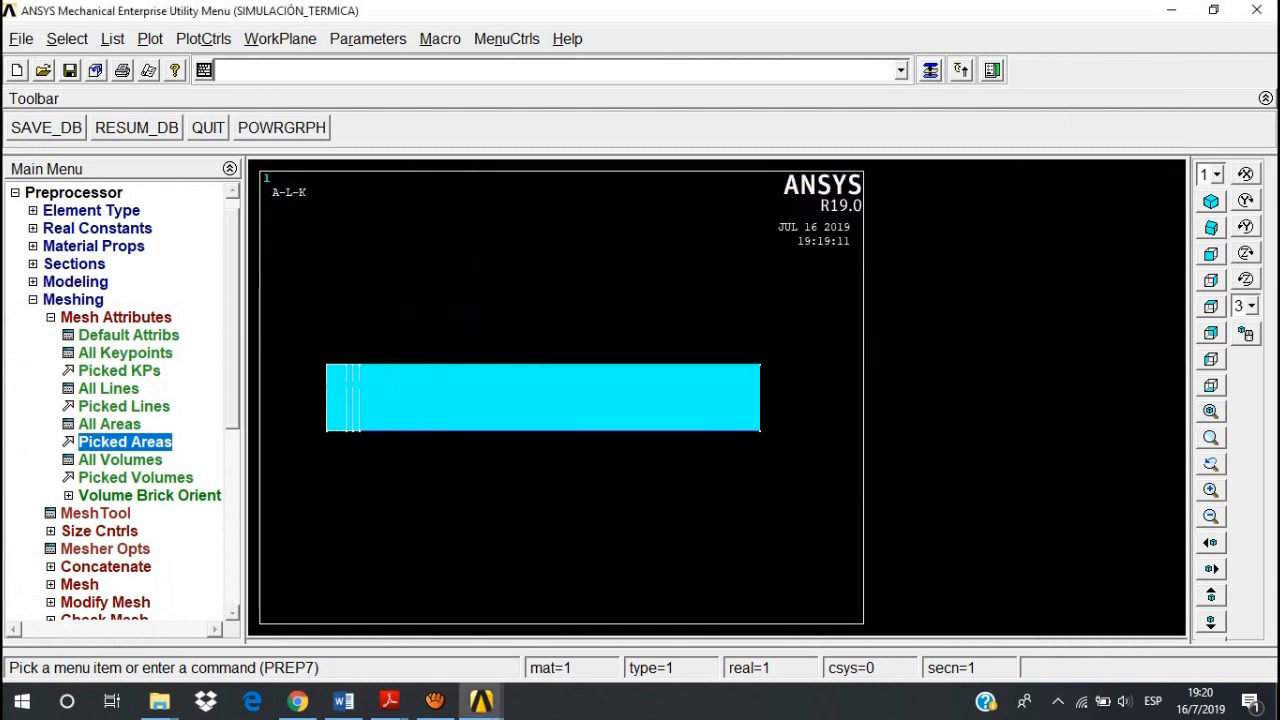
- Set the manual element edge length on all areas to 0.0125
scroll(120, 400, down, 2)
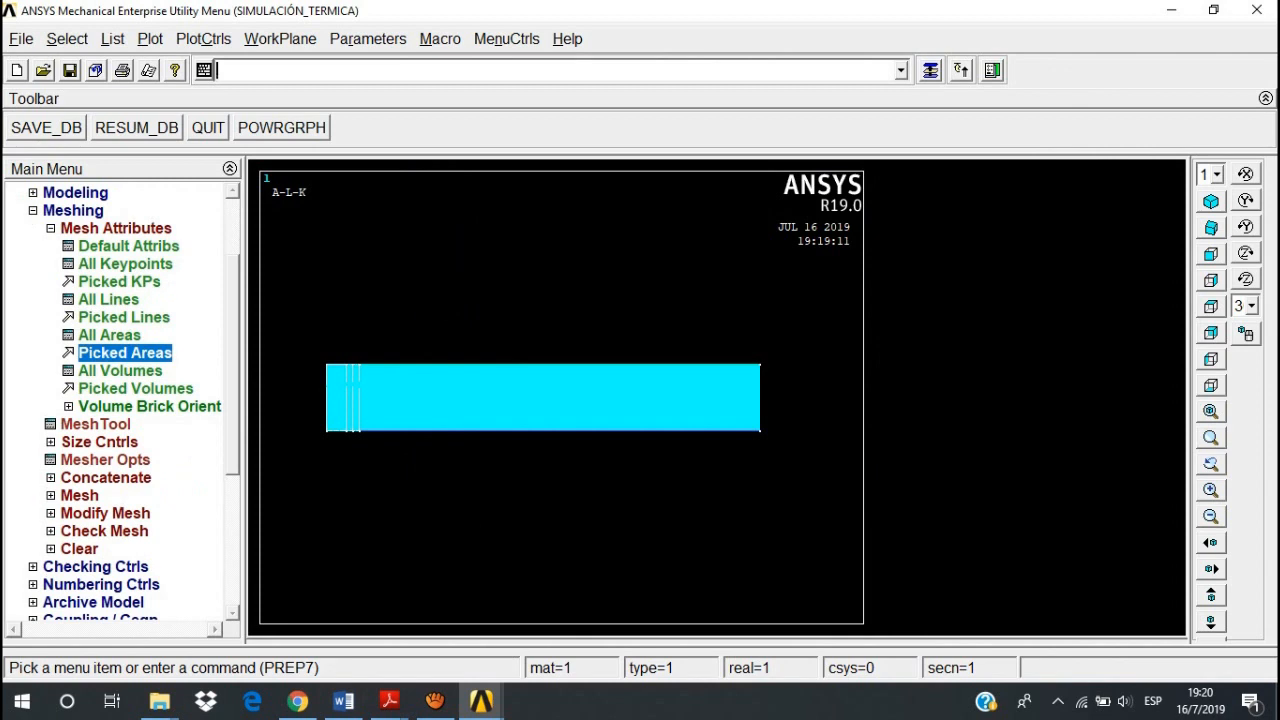
click(99, 442)
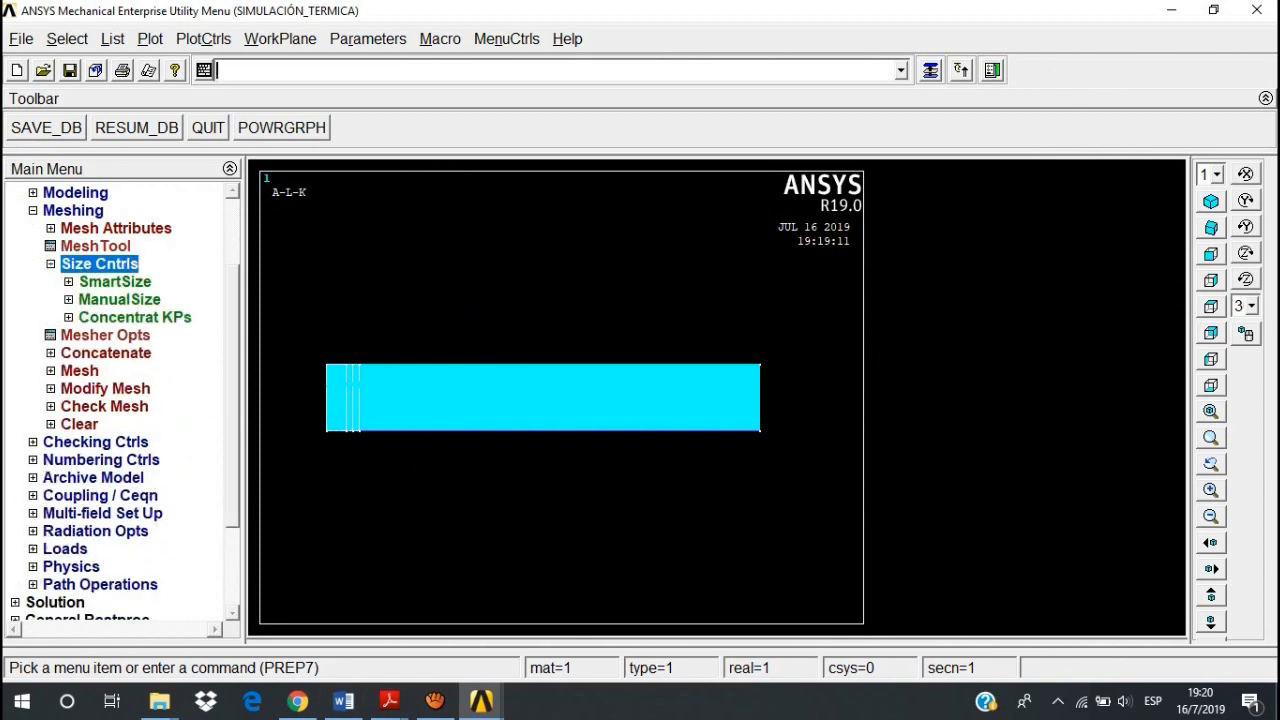
click(119, 299)
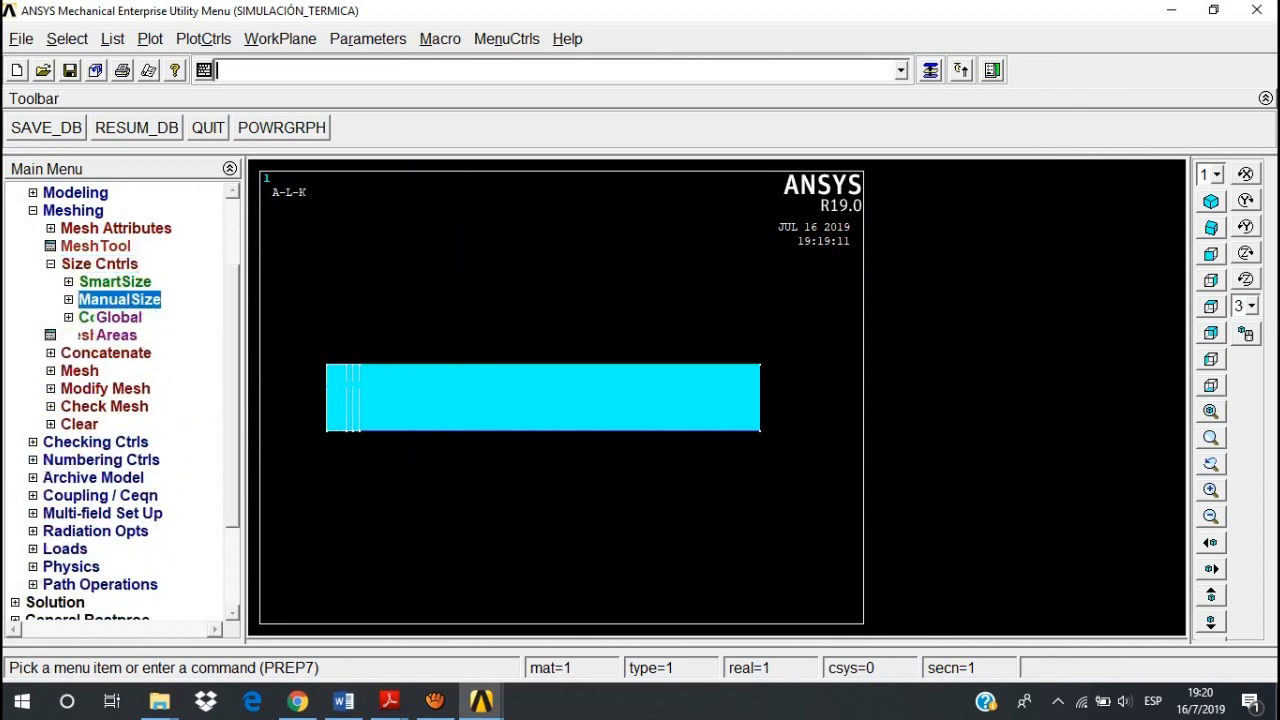
click(116, 335)
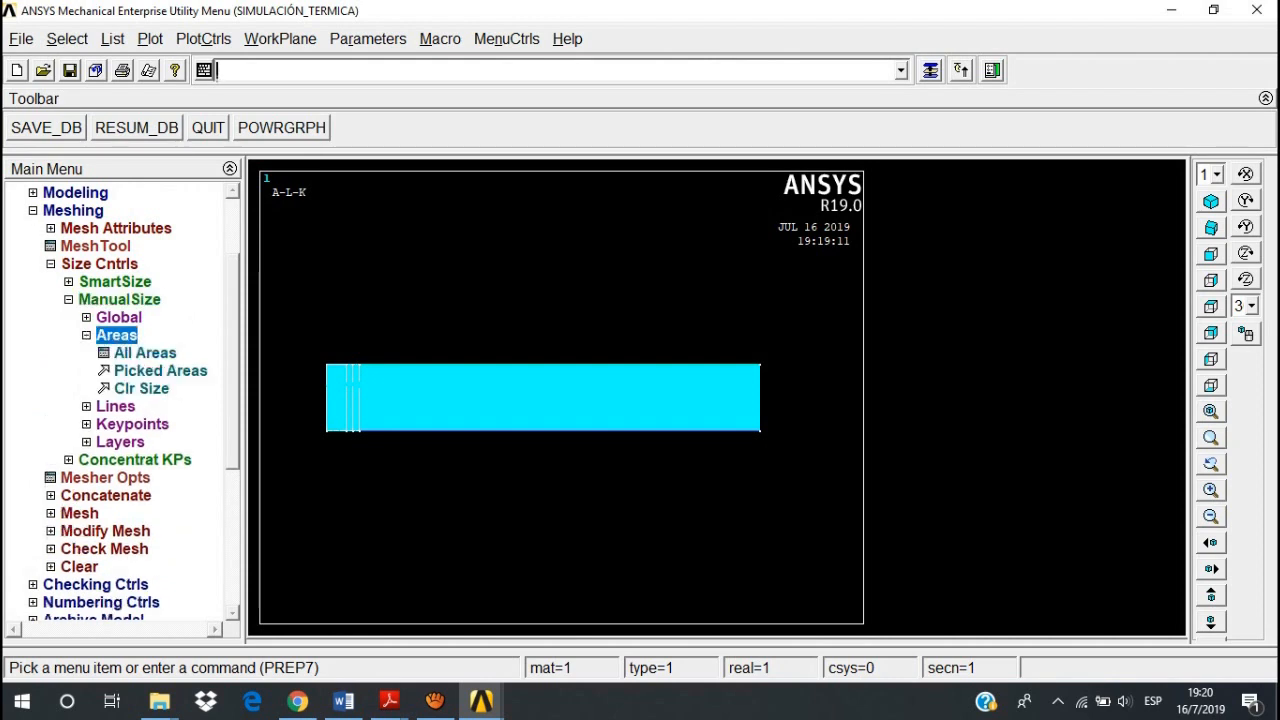
click(144, 353)
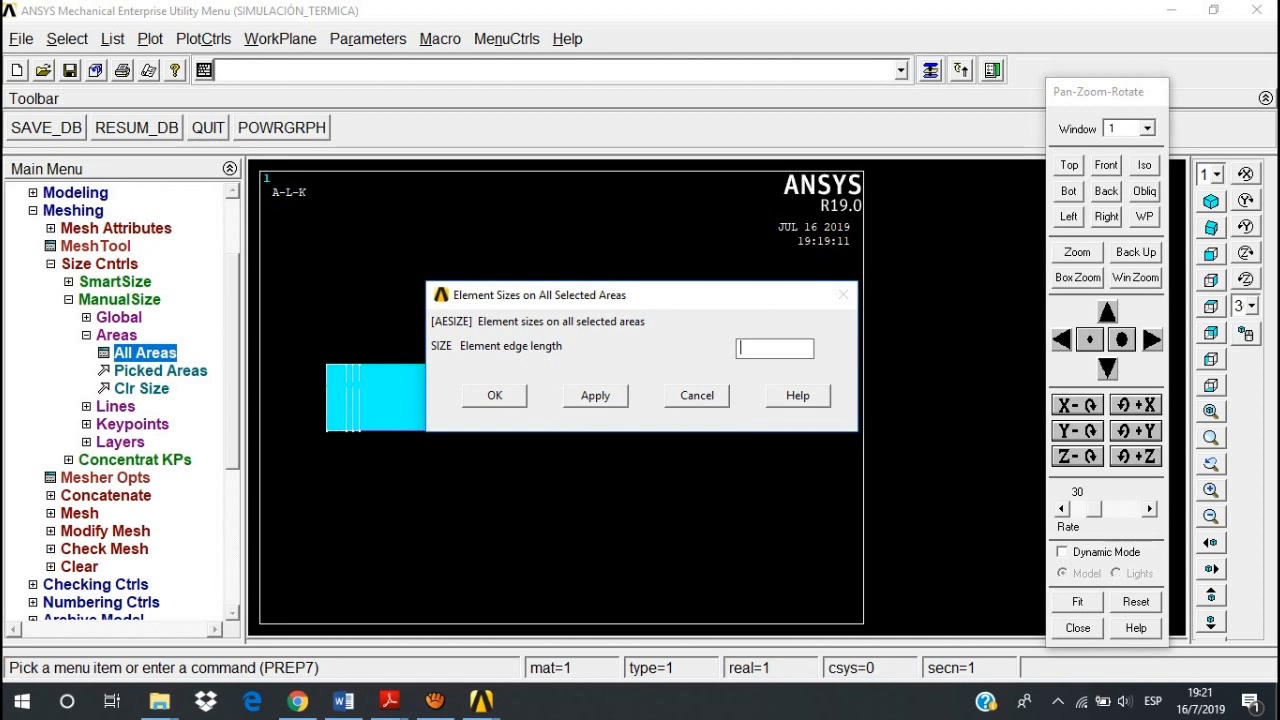
text(0.0125)
key(Return)
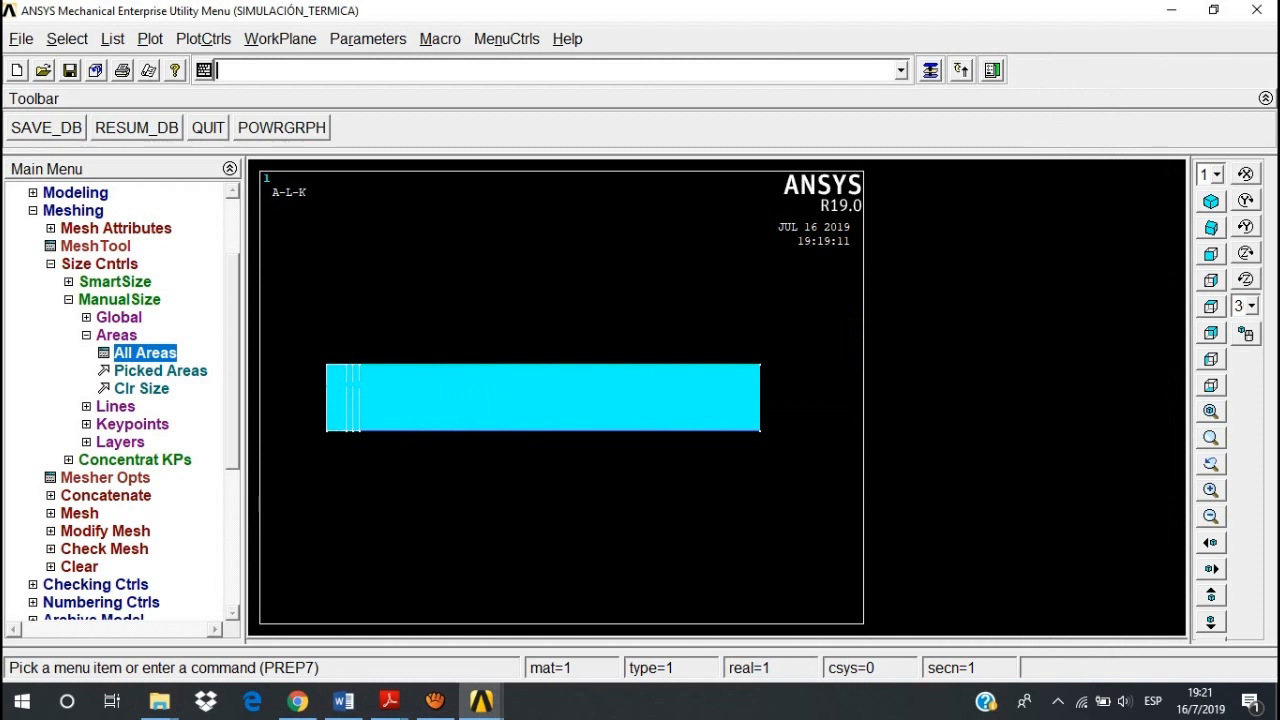
- Free-mesh all the areas of the wall layers and the hallway air
click(79, 513)
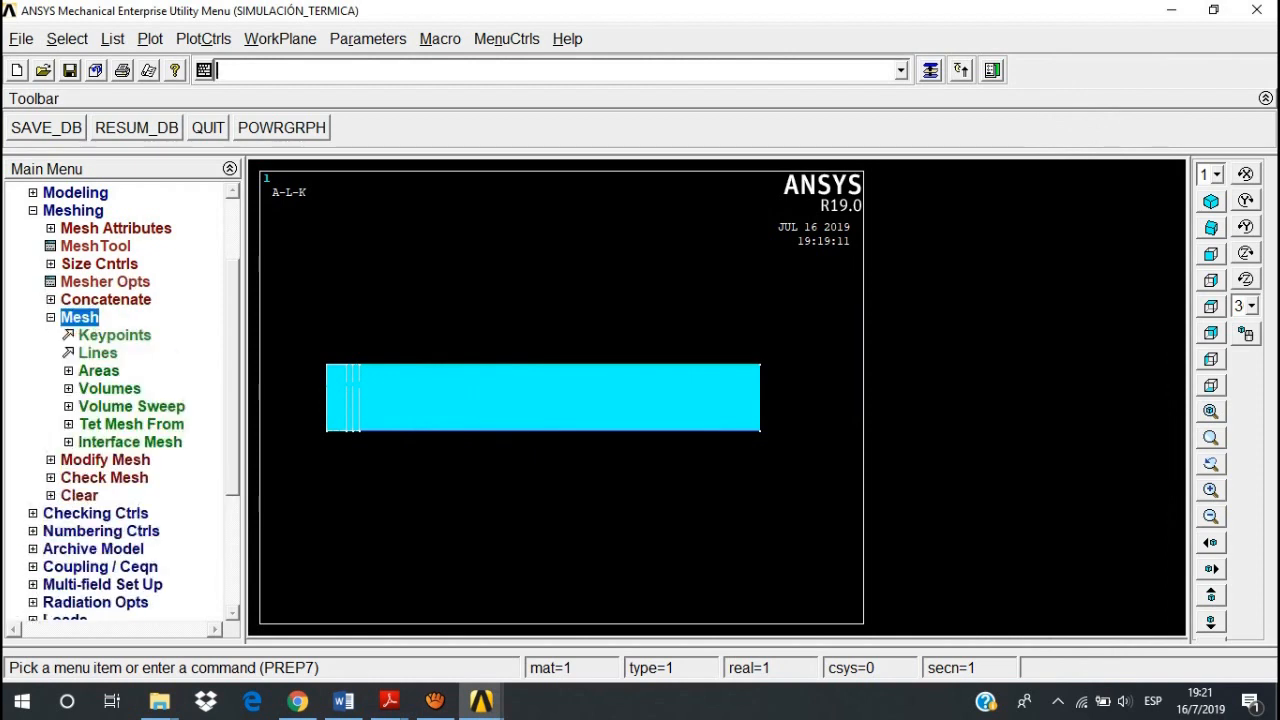
click(98, 370)
click(110, 406)
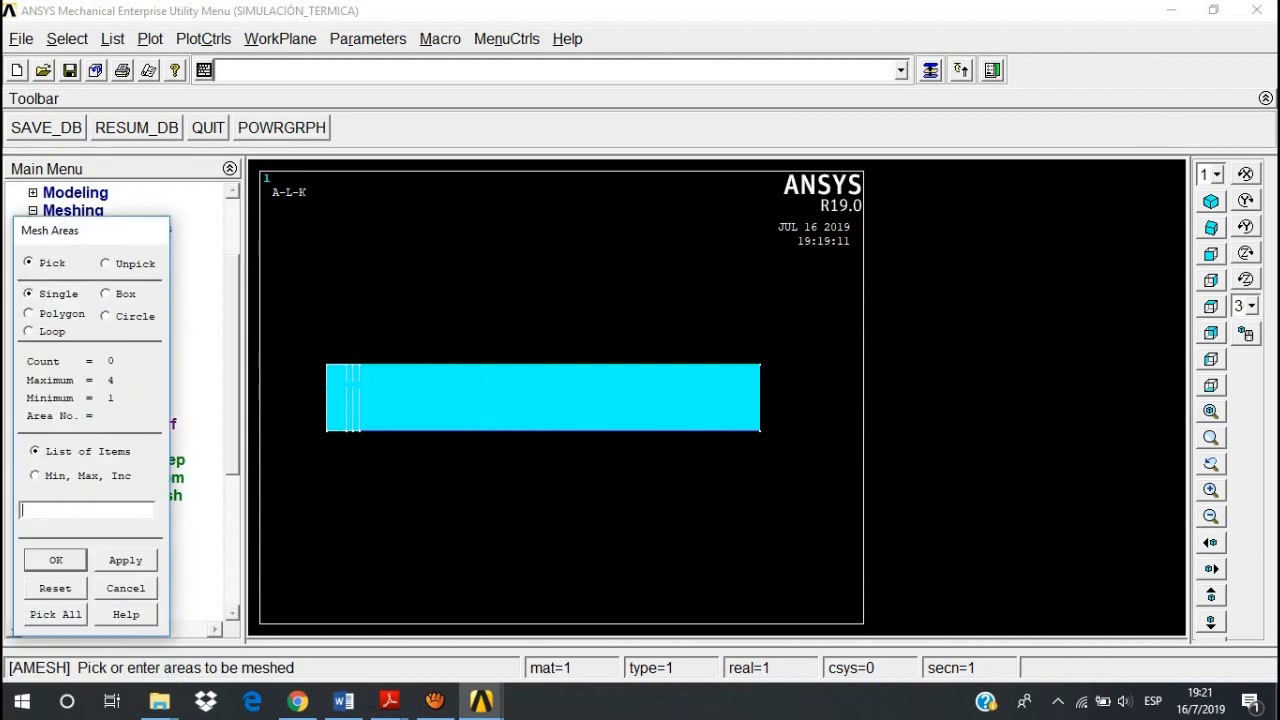
click(55, 614)
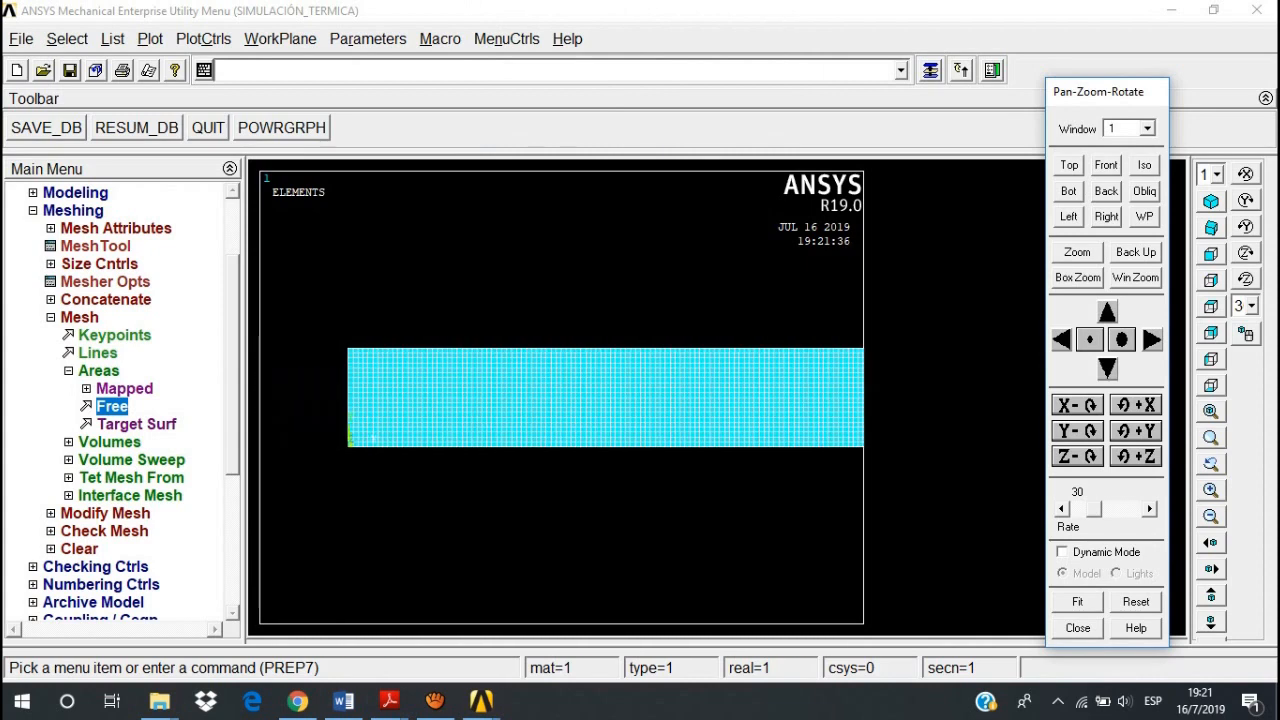
- Examine the element mesh along the wall layers and hallway air, ending with the whole meshed model in view
click(1062, 339)
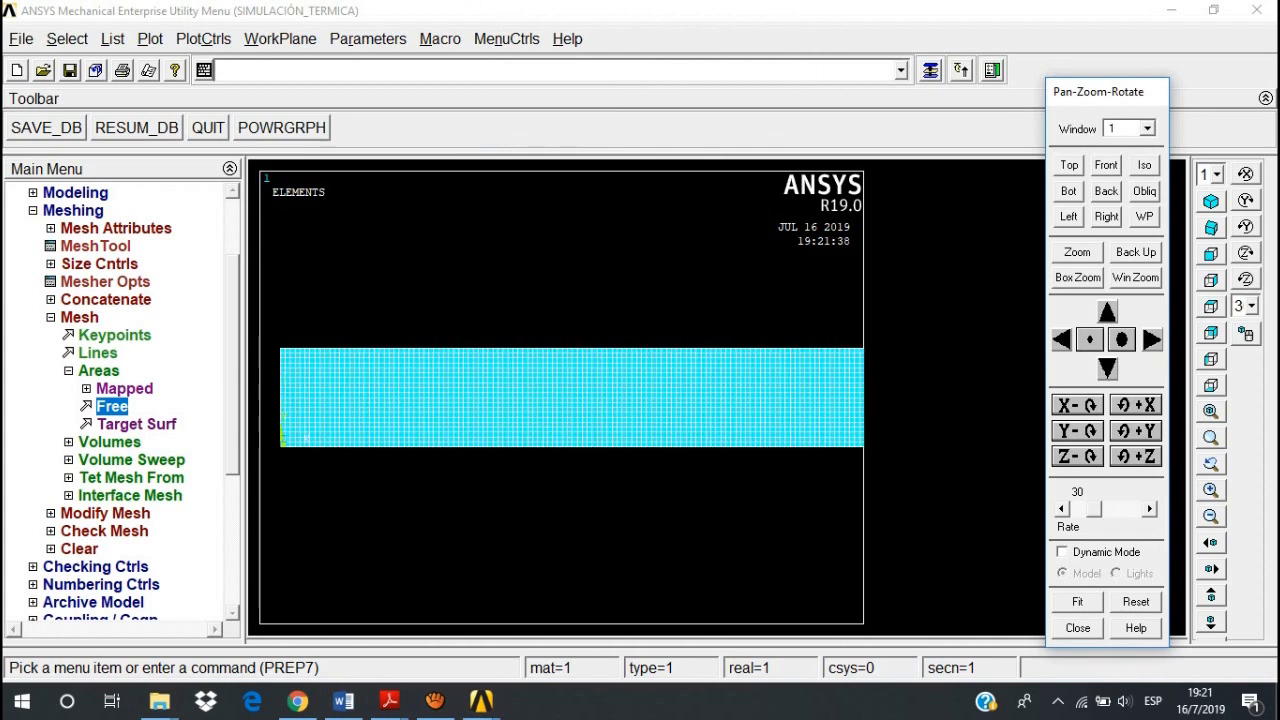
click(1121, 339)
scroll(561, 397, up, 1)
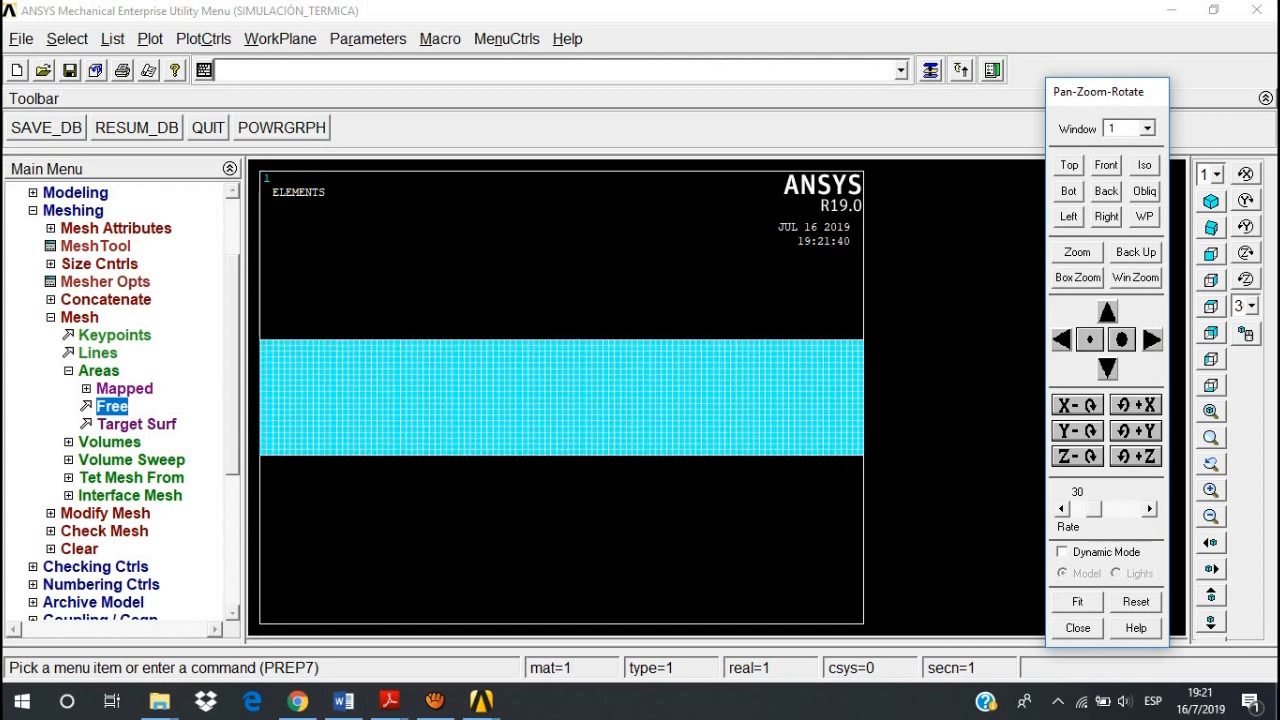
click(1062, 339)
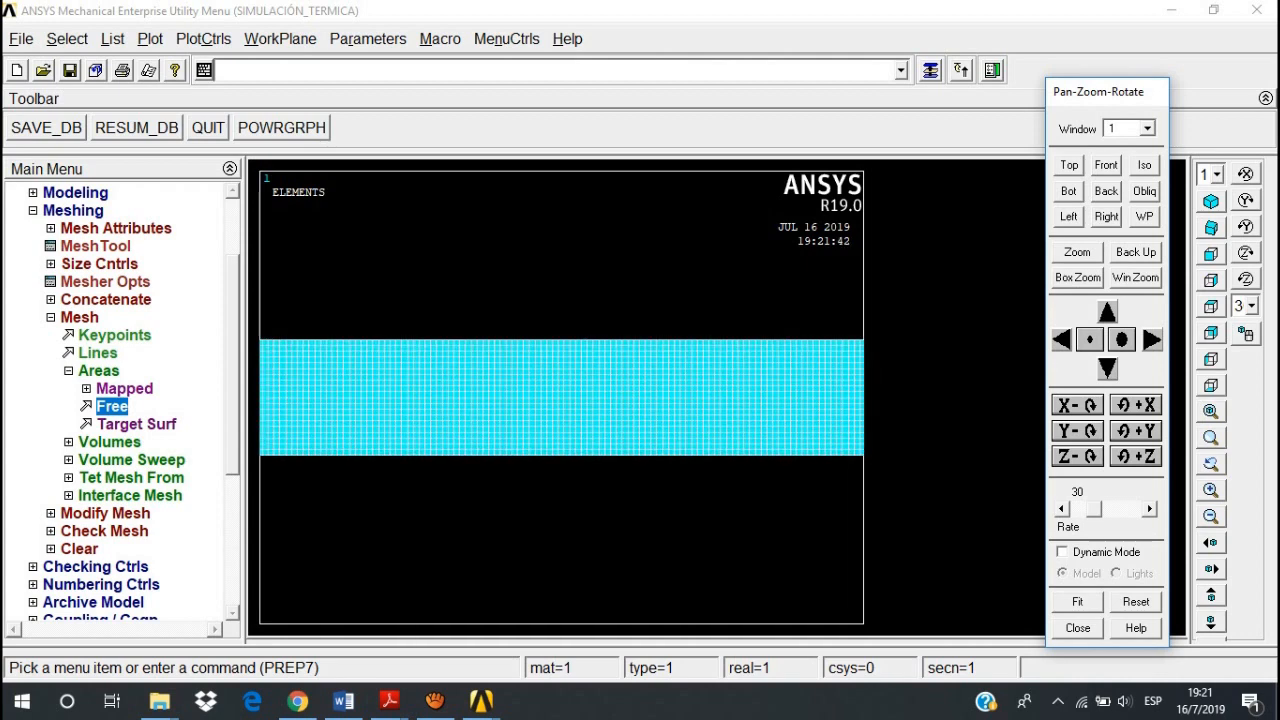
click(1062, 339)
click(1062, 339)
click(1152, 339)
click(1152, 339)
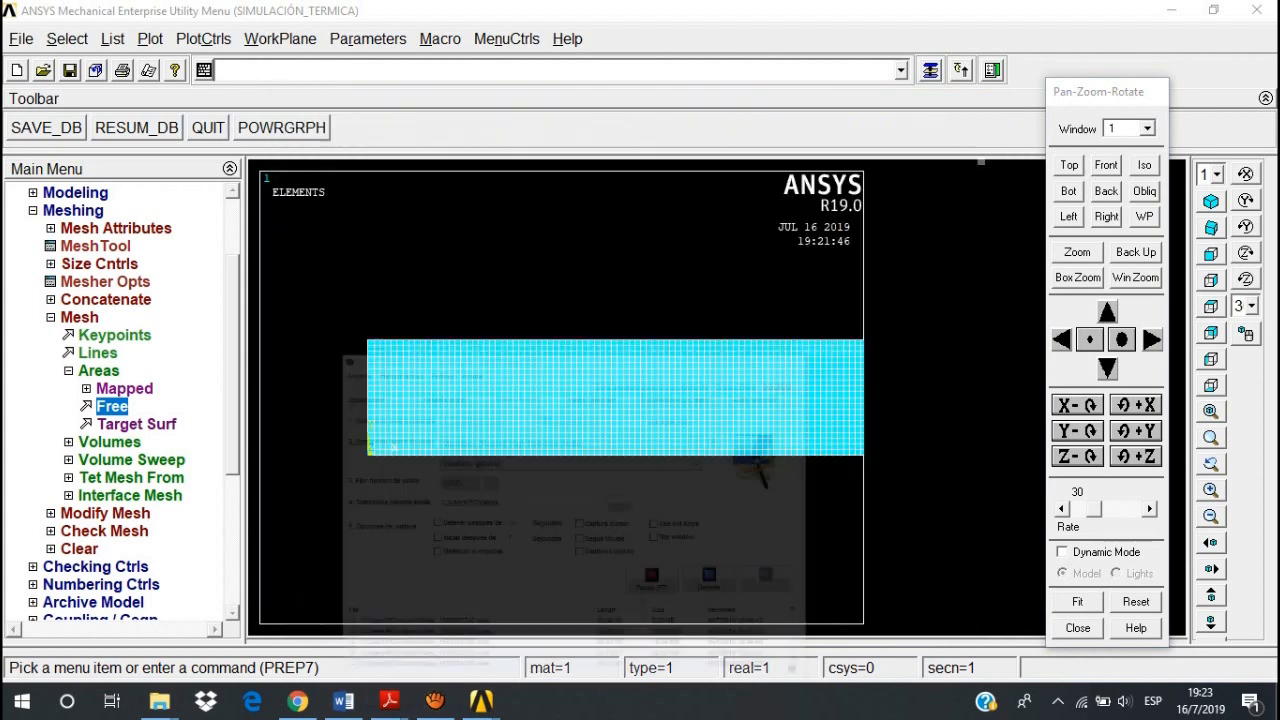
click(896, 107)
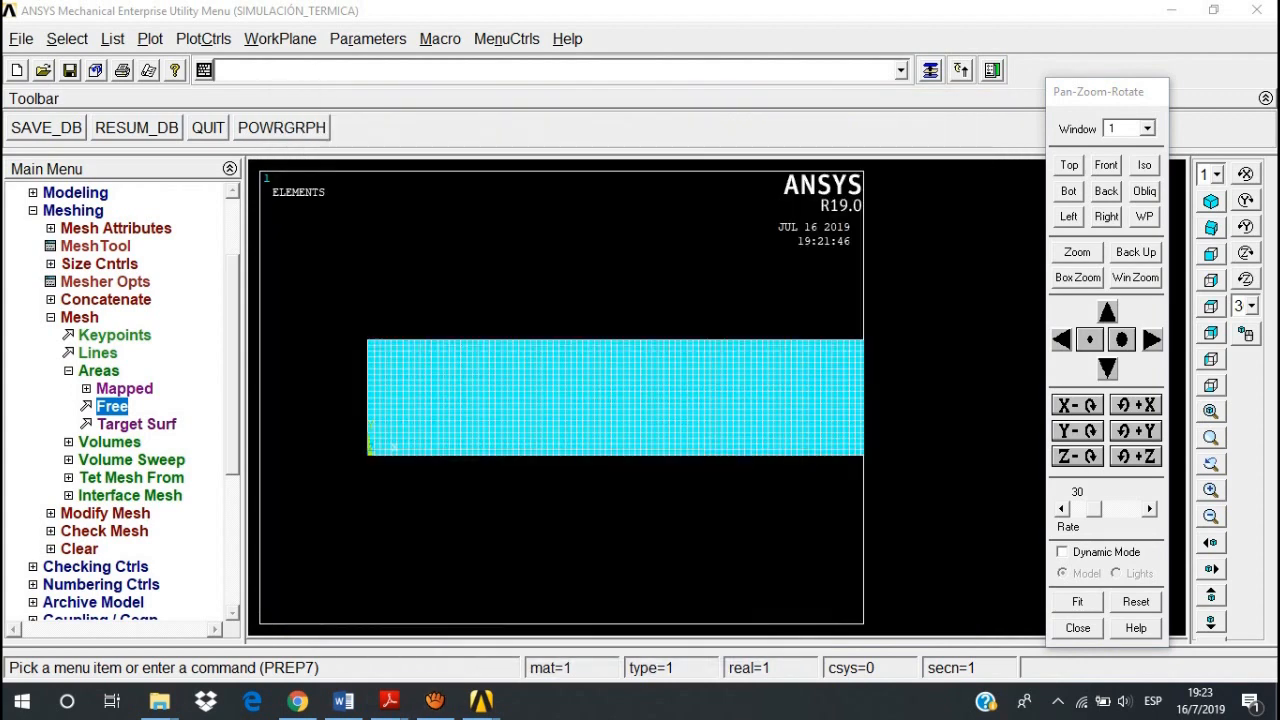
click(1089, 339)
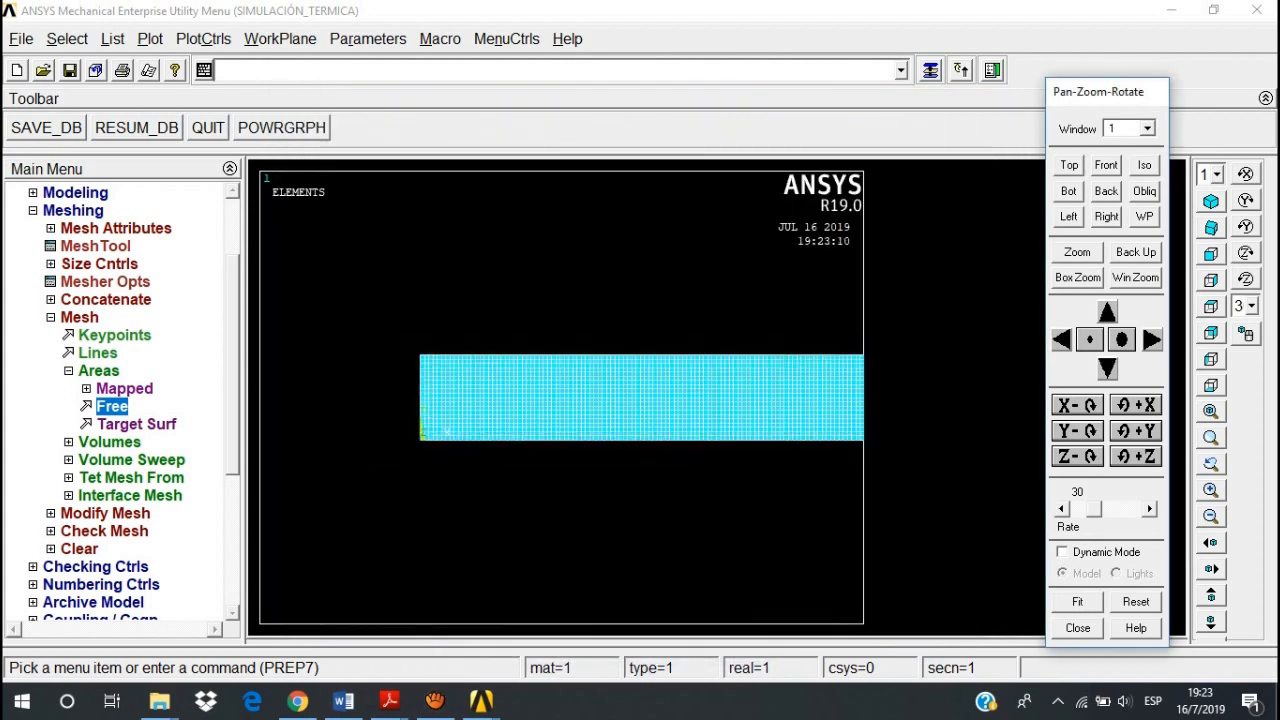
click(1152, 339)
click(1061, 339)
click(1061, 339)
click(1061, 339)
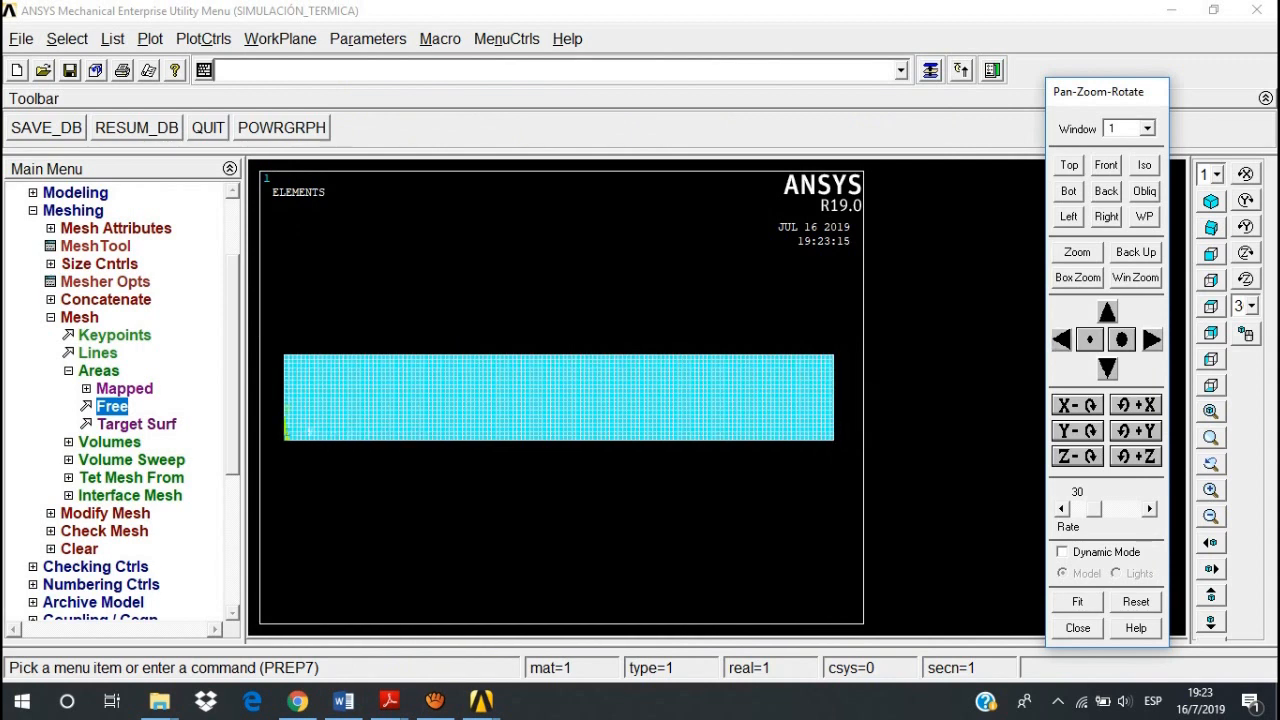
drag(232, 364, 232, 472)
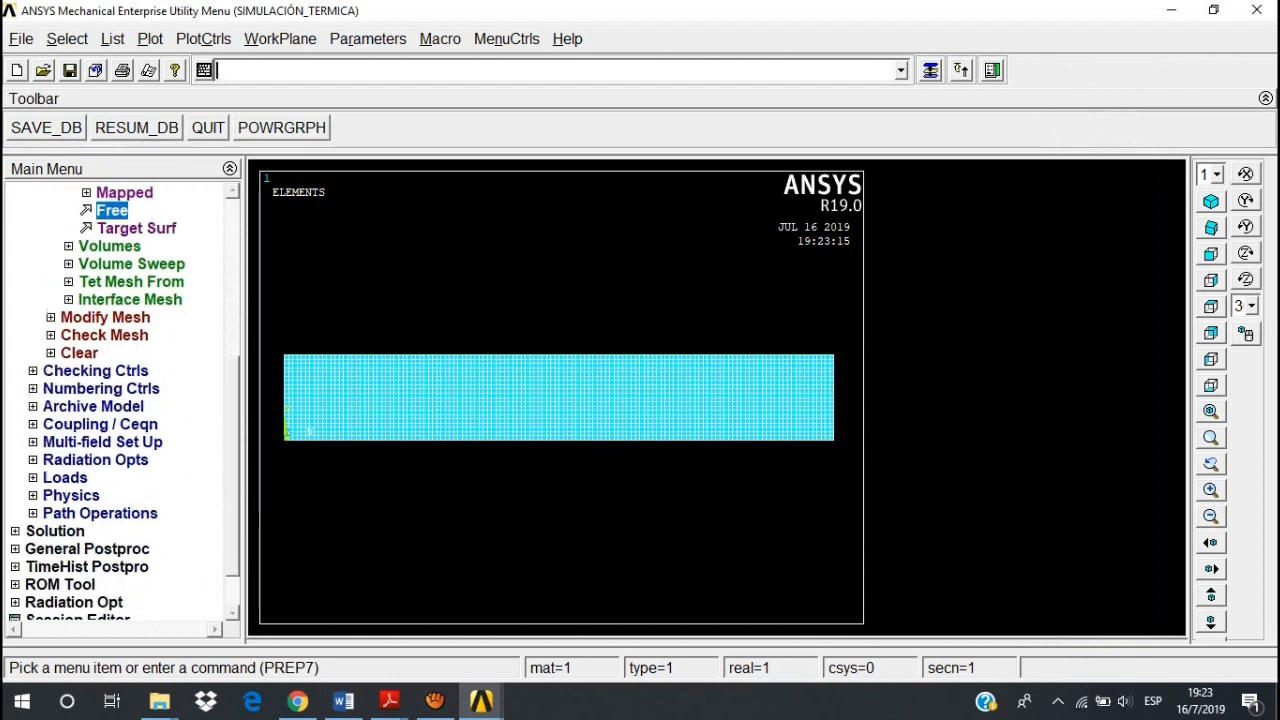
- Apply a constant temperature load of 293 to the large hallway air area, constraining the TEMP degree of freedom
click(64, 477)
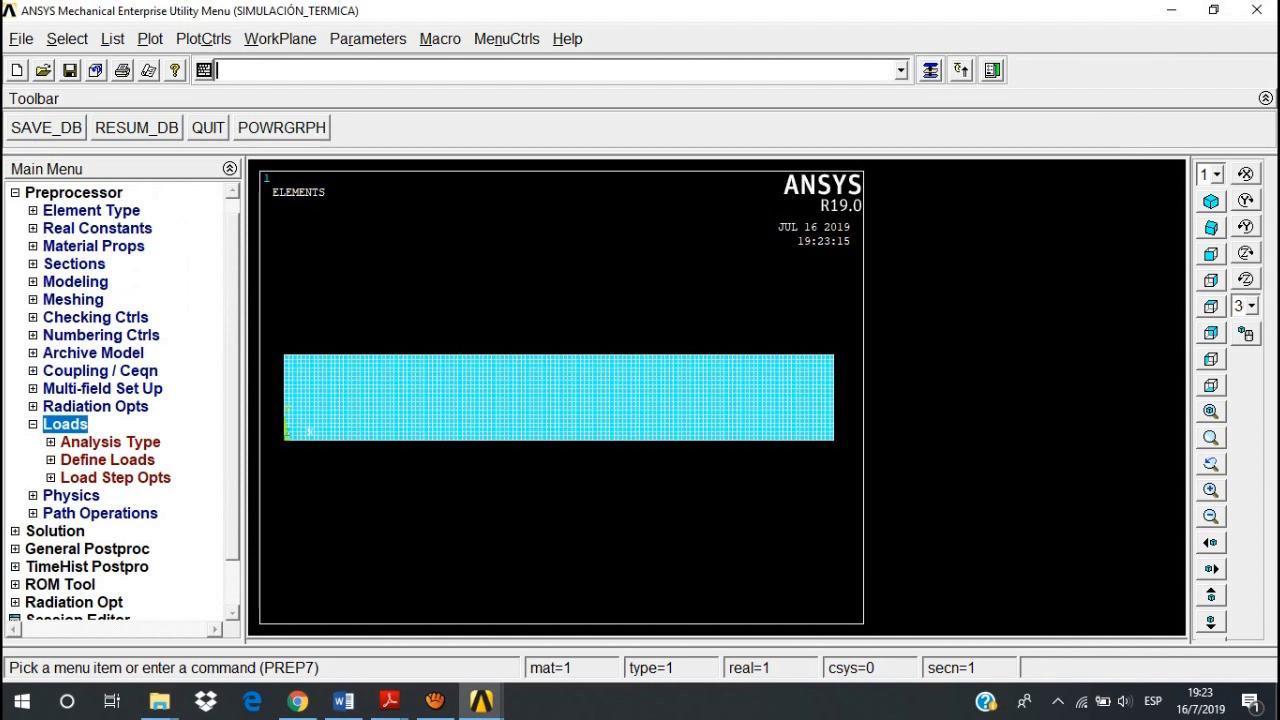
click(107, 459)
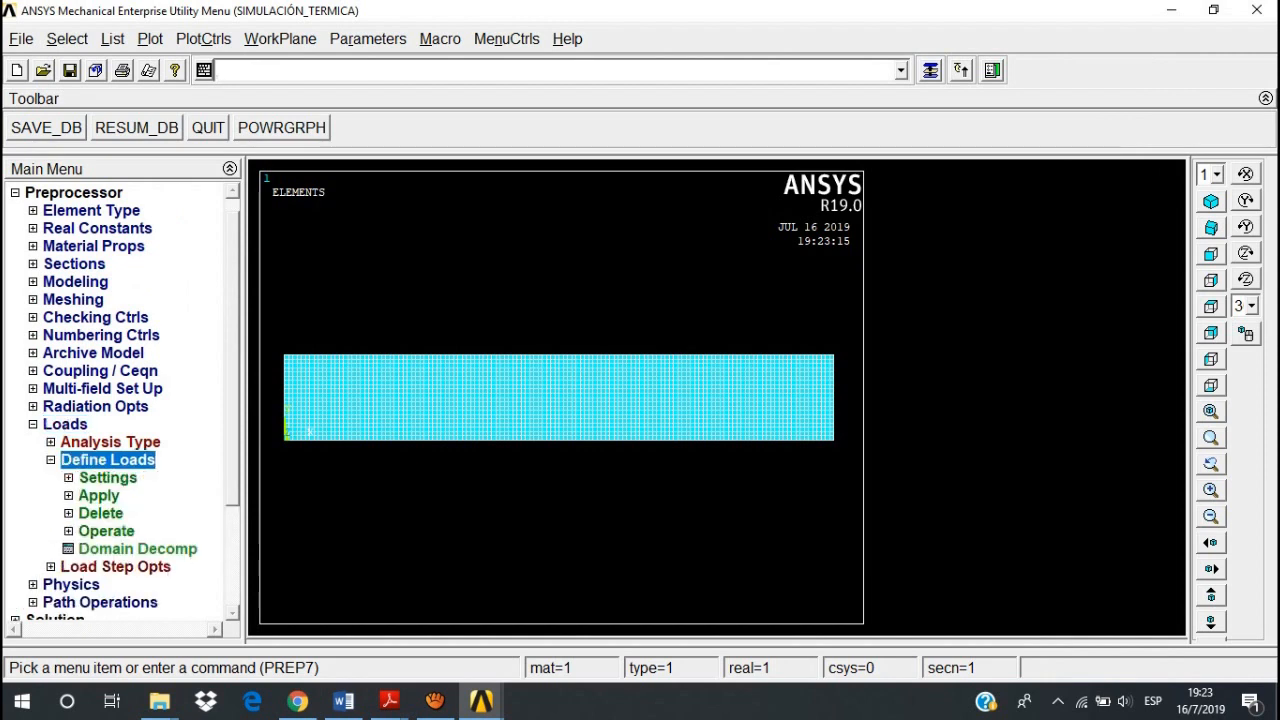
click(98, 495)
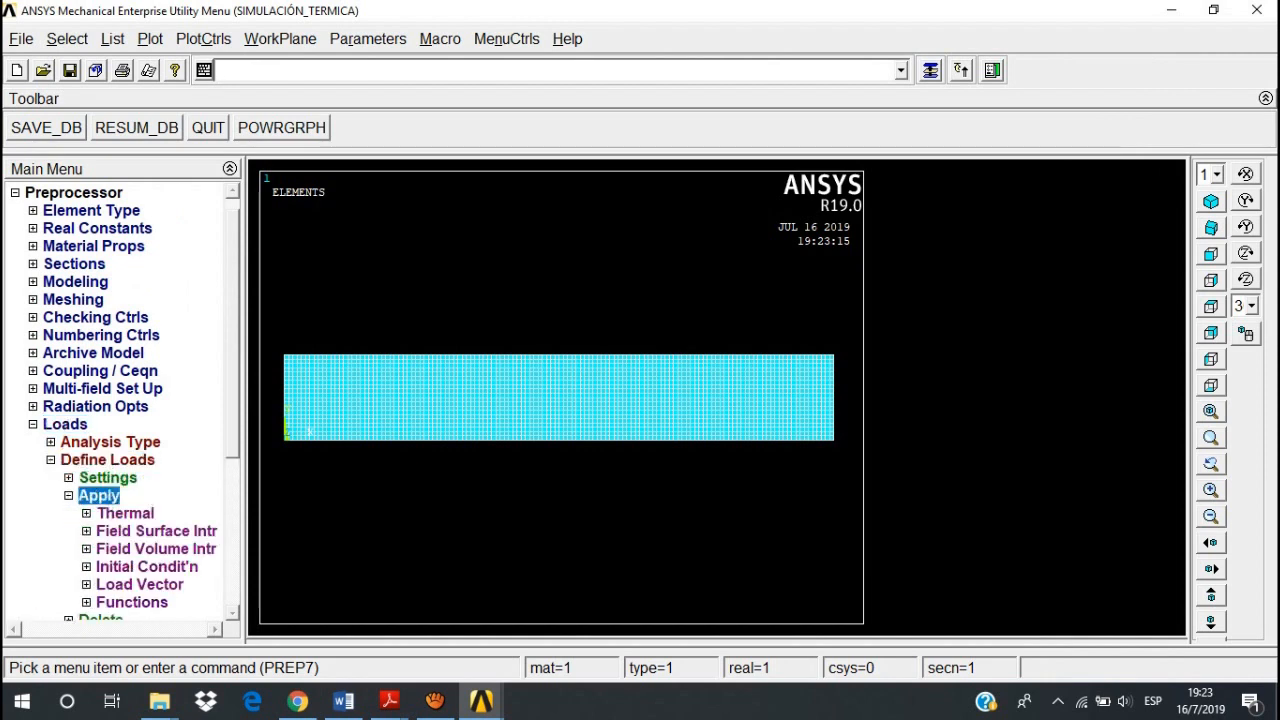
click(125, 513)
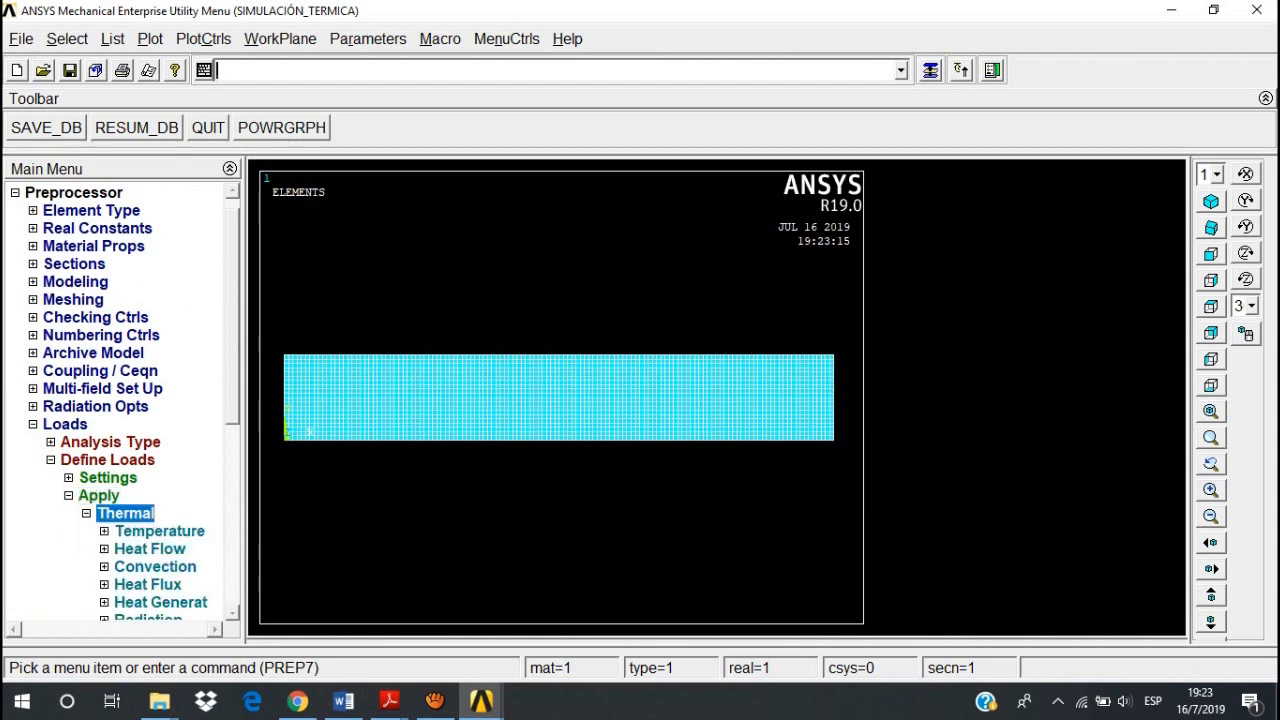
click(159, 477)
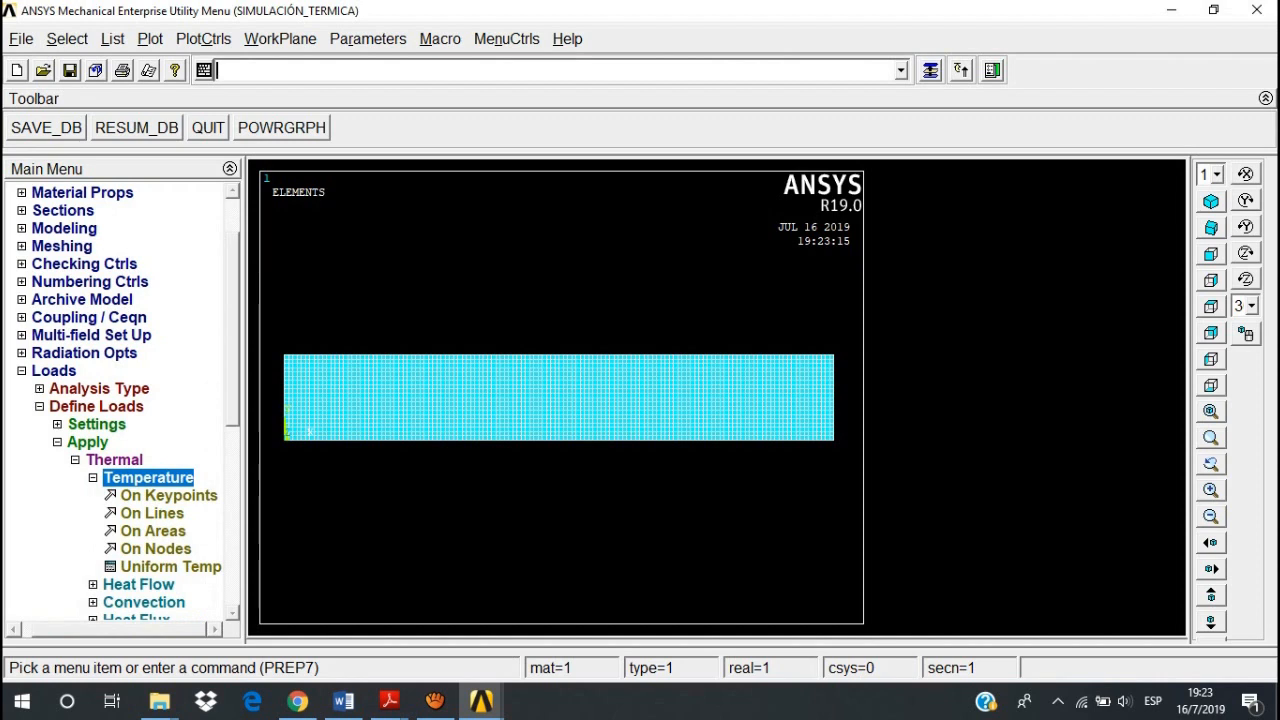
click(152, 530)
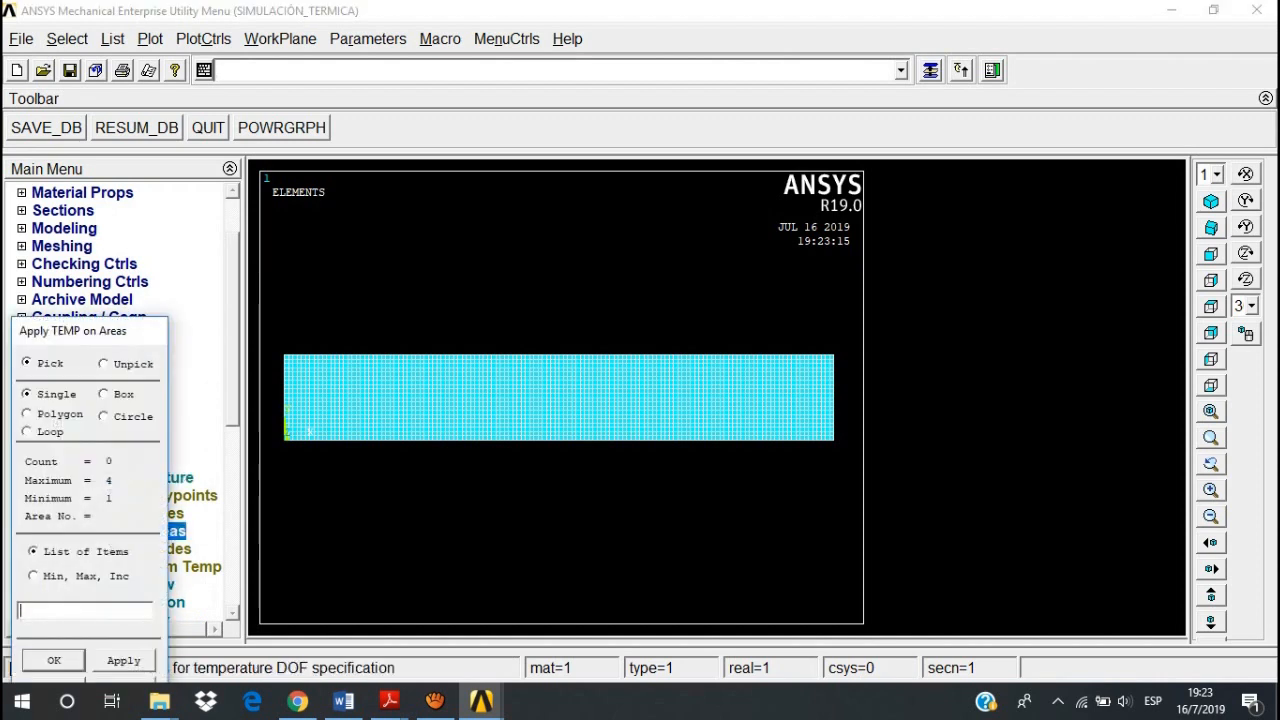
click(579, 397)
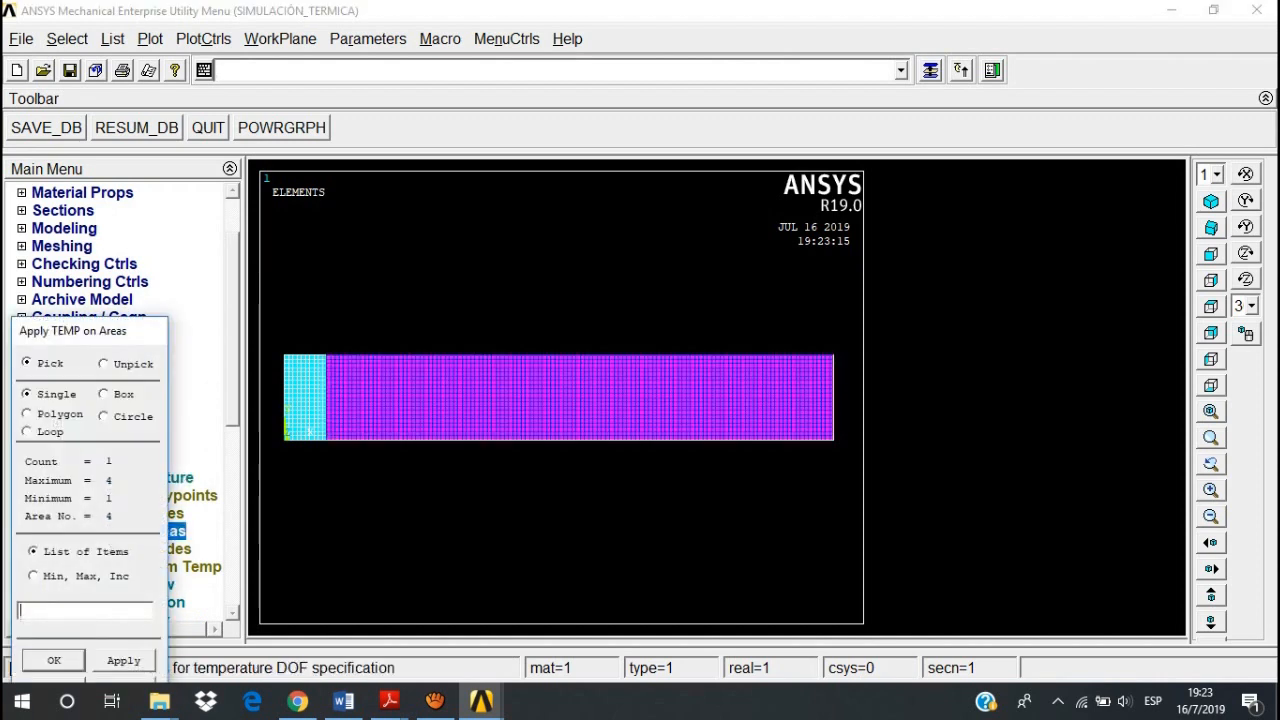
drag(90, 330, 101, 206)
click(133, 535)
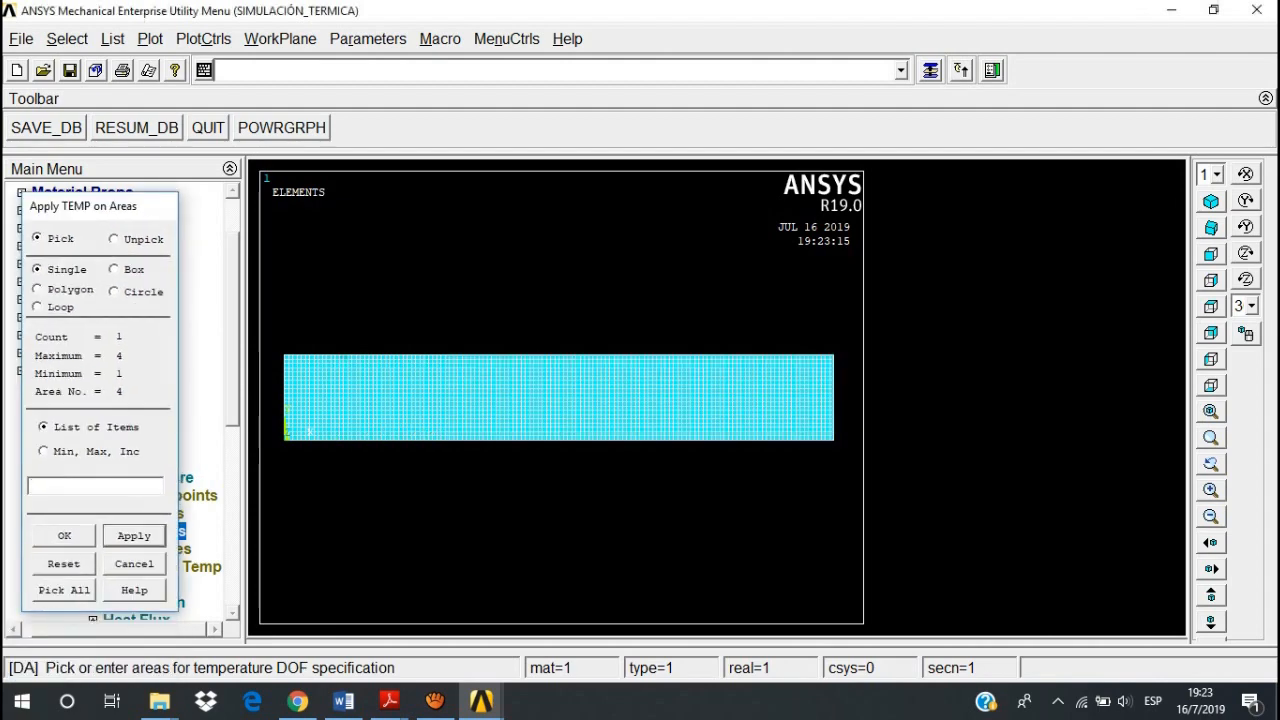
click(752, 239)
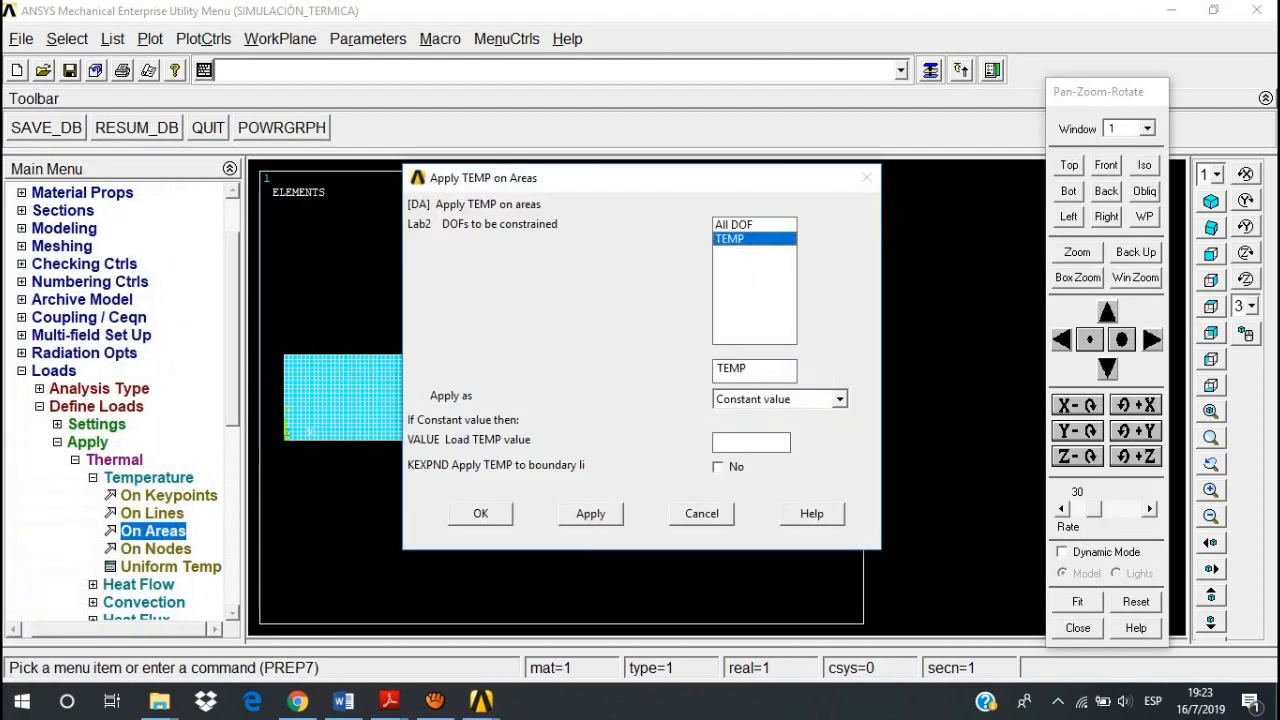
click(750, 441)
text(293)
key(Return)
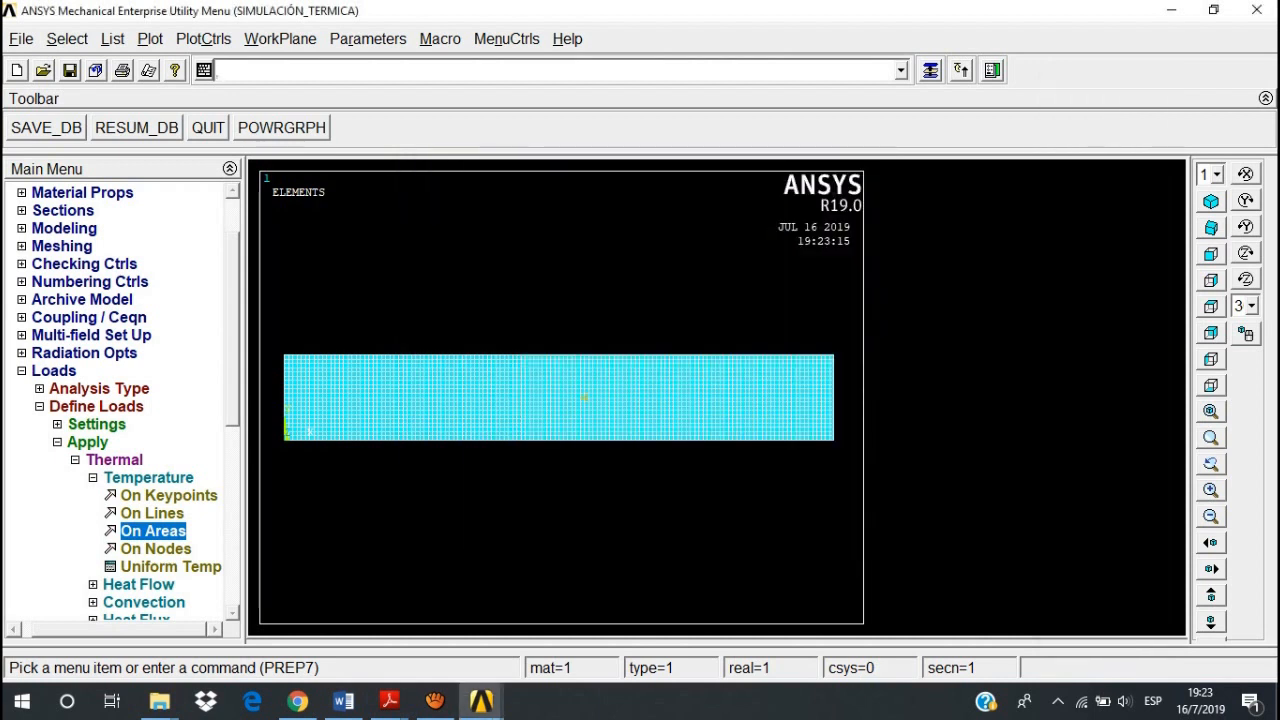
- Apply convection to the wall's outer vertical edge line with a constant film coefficient of 283 and a bulk temperature of 253
click(930, 69)
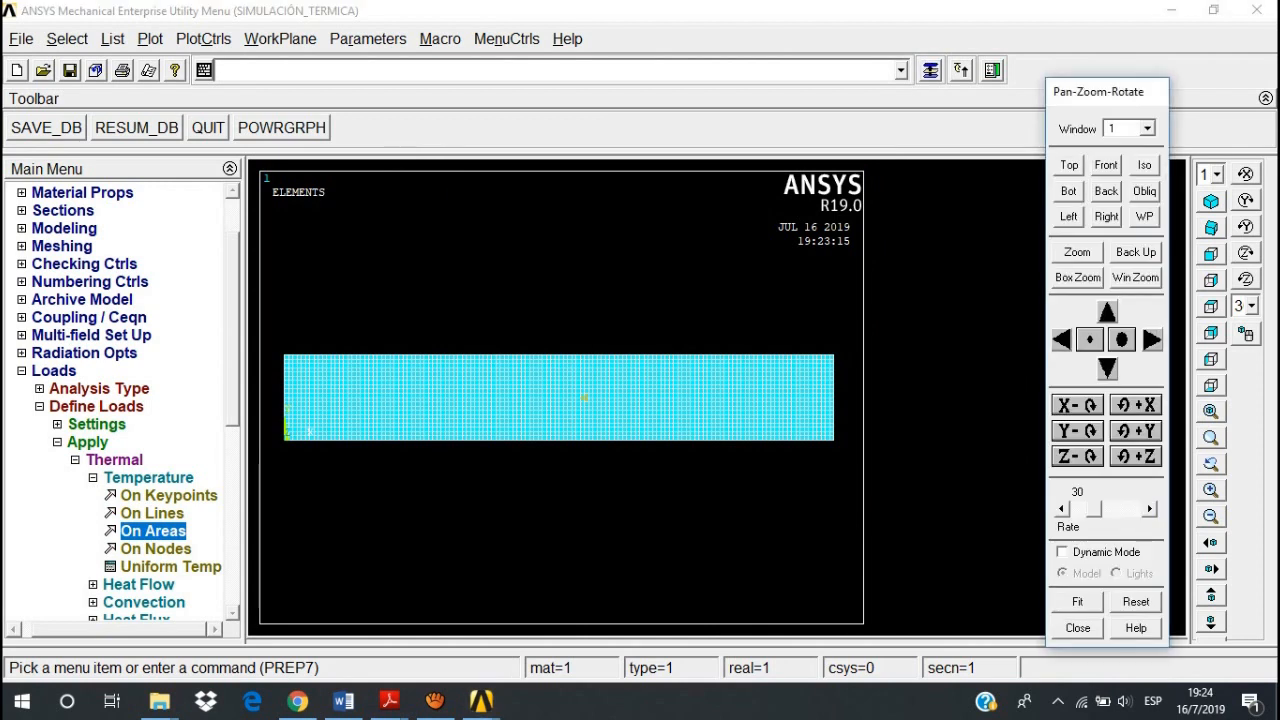
click(1061, 339)
click(1151, 339)
click(1151, 339)
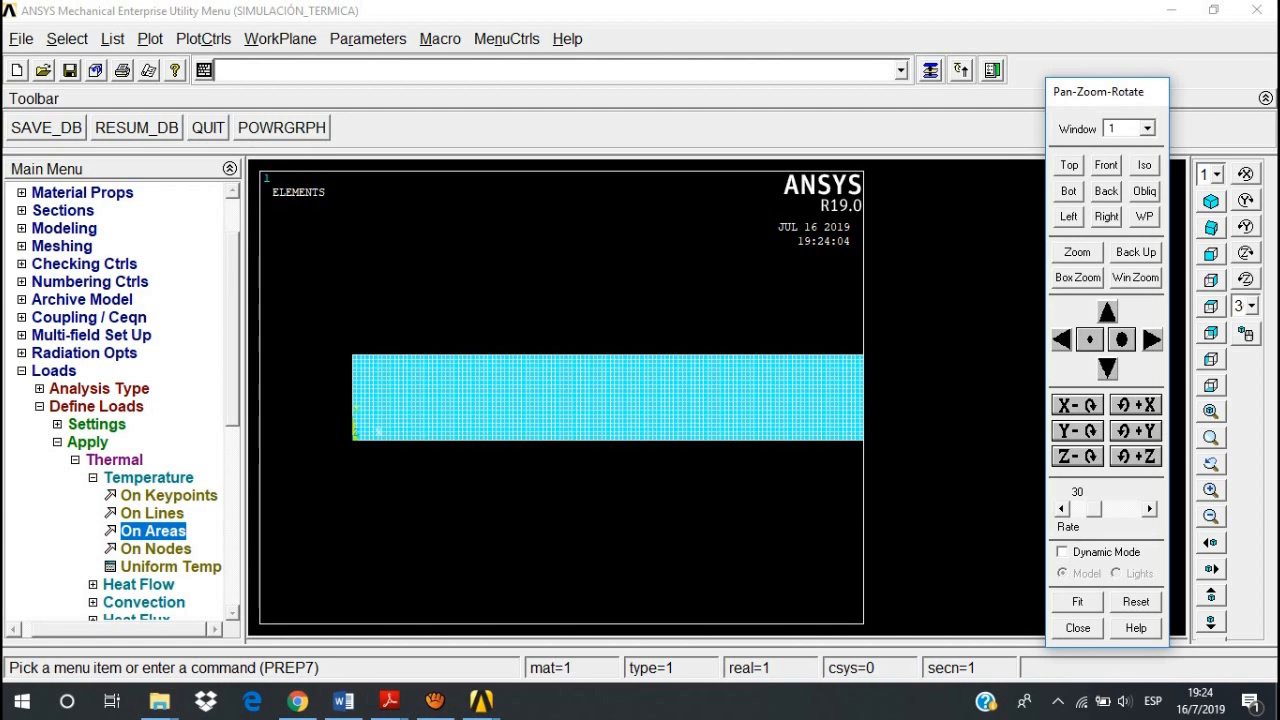
click(114, 459)
click(114, 459)
click(148, 477)
click(152, 513)
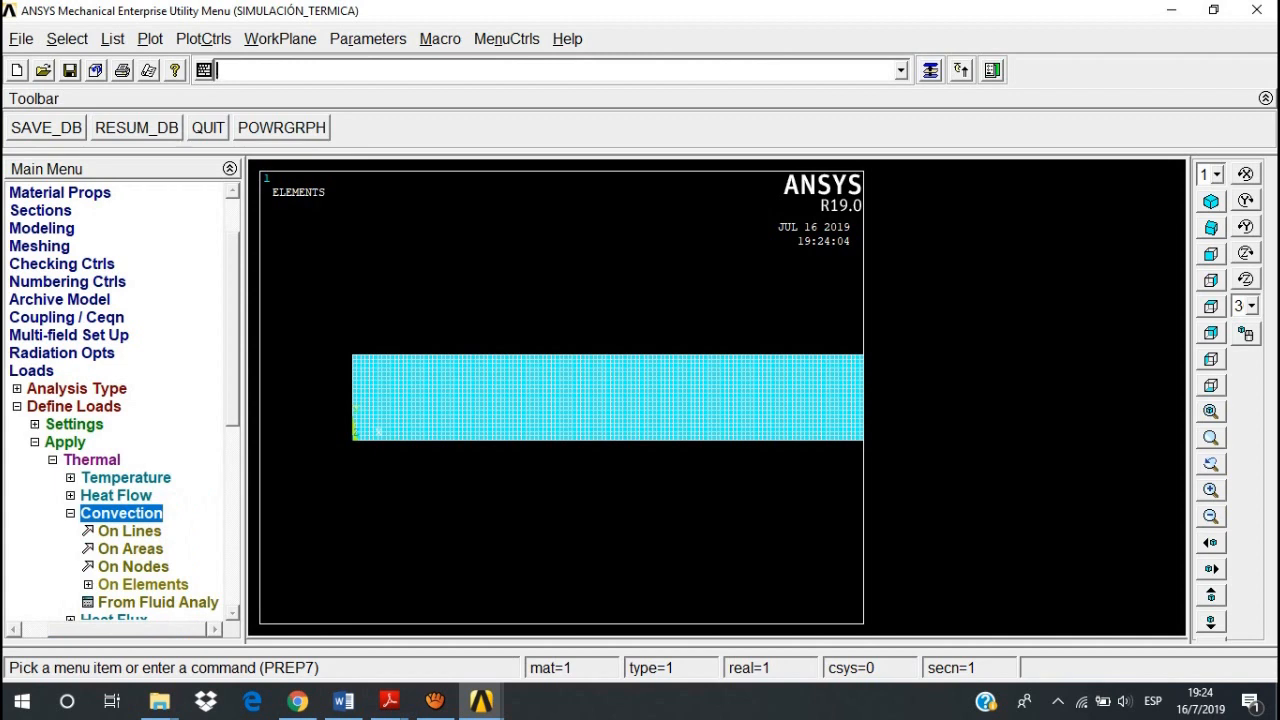
click(129, 531)
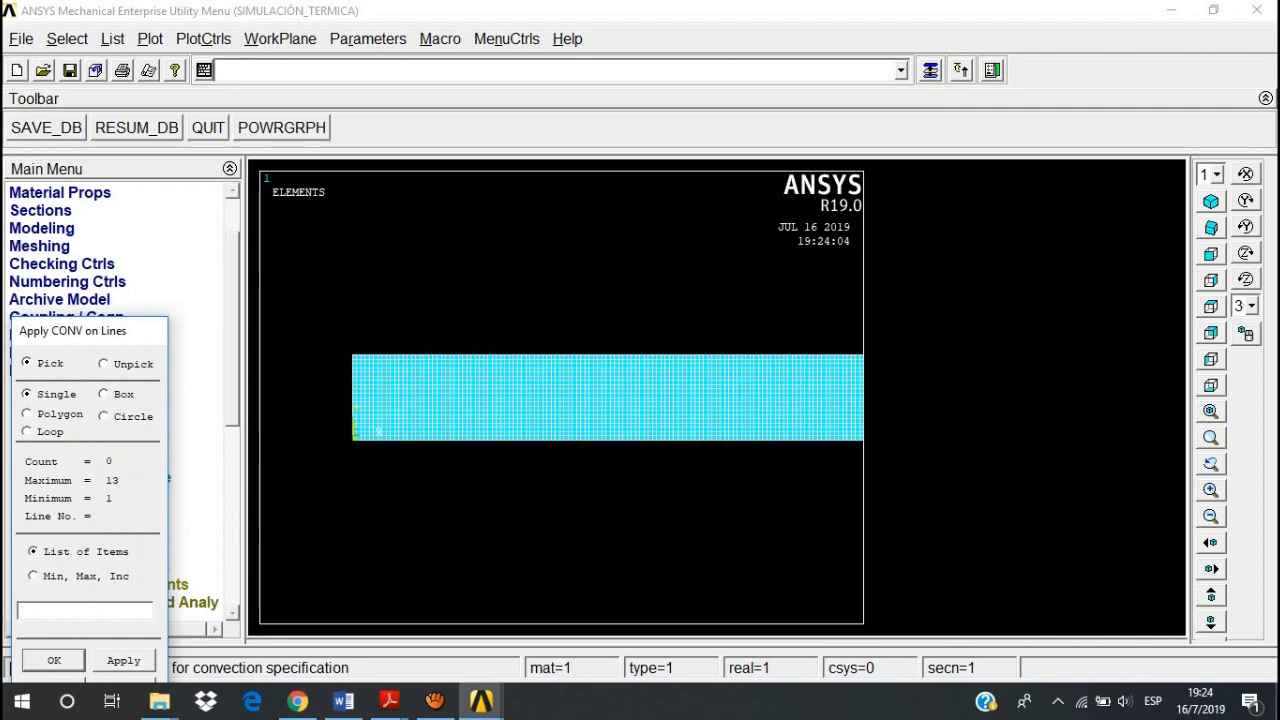
click(353, 397)
key(Return)
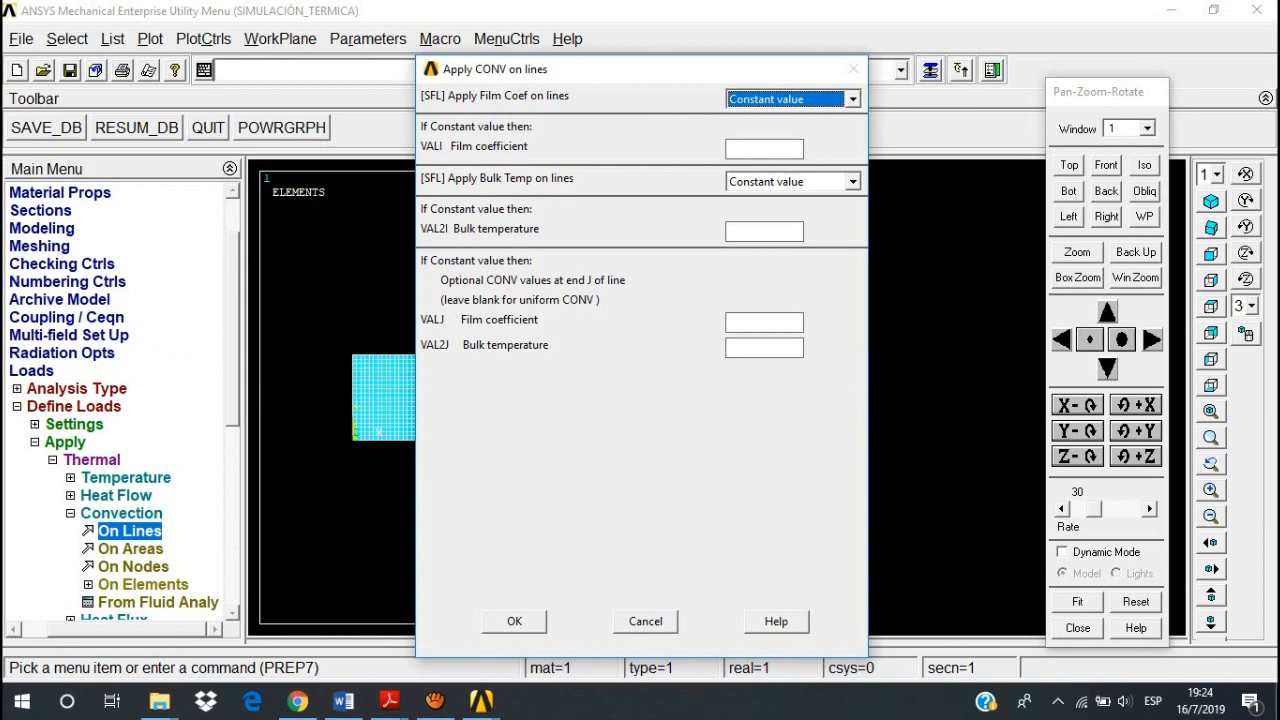
click(763, 148)
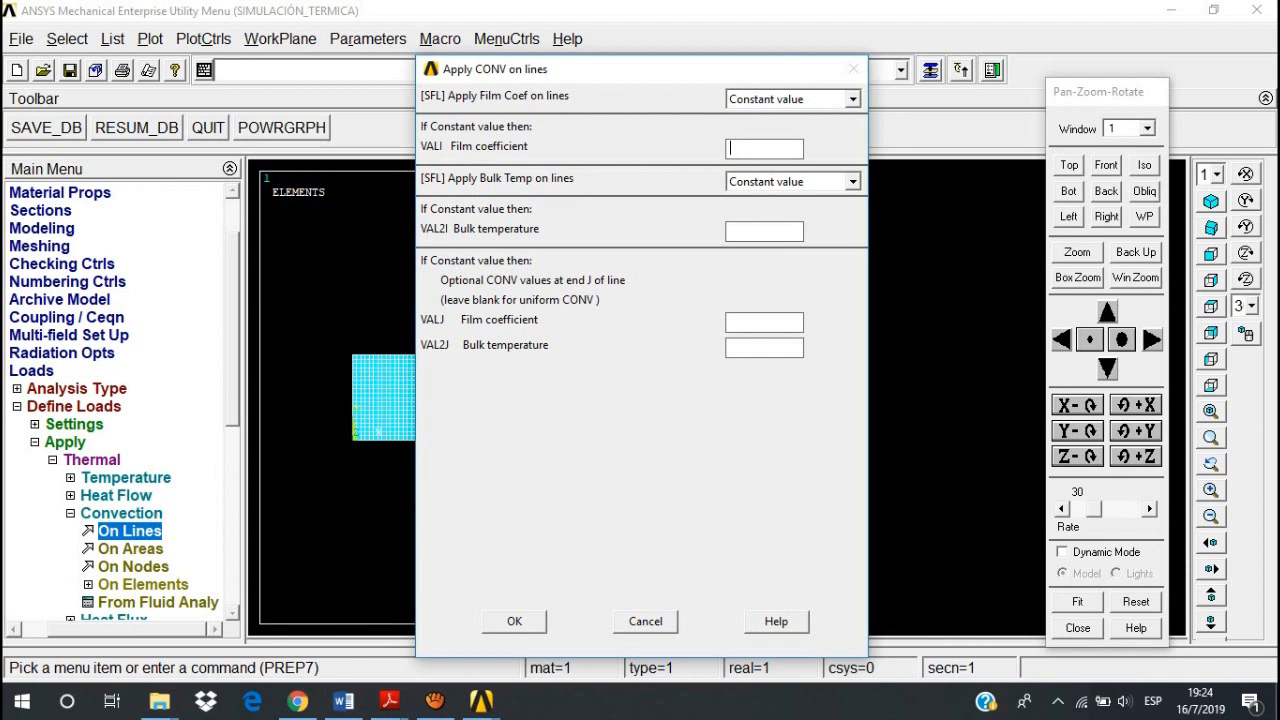
text(283)
text(253)
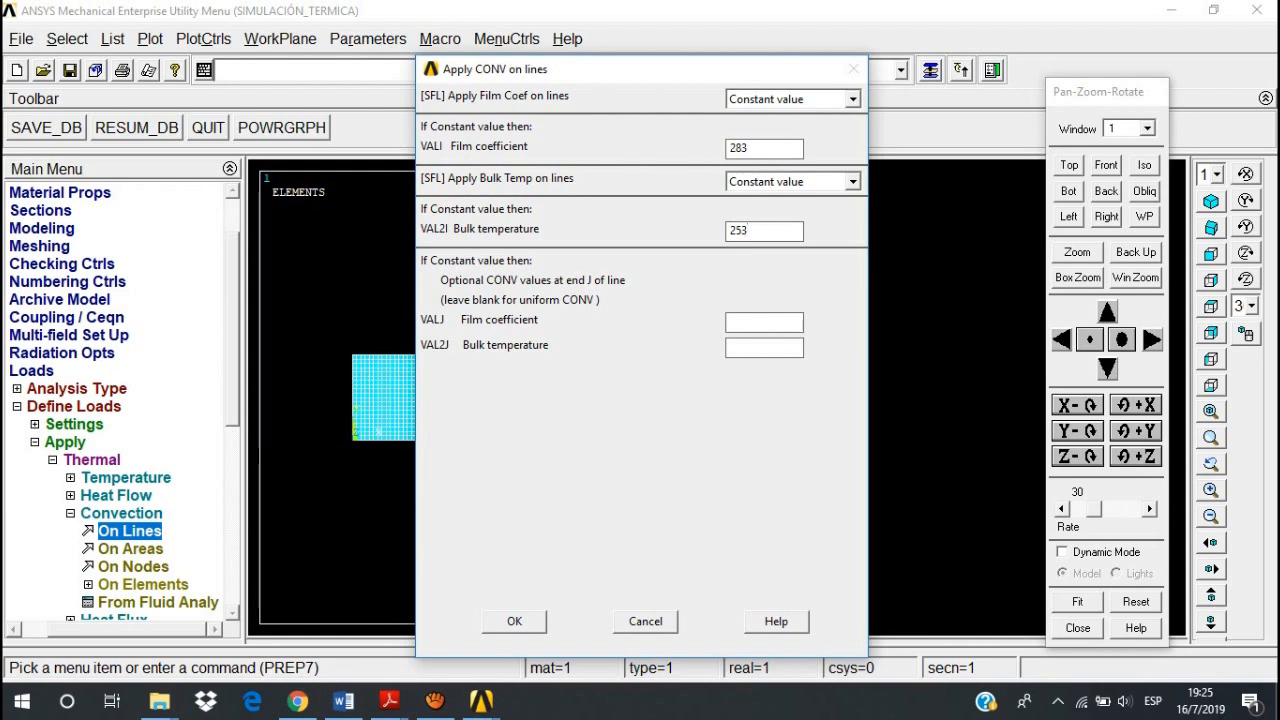
click(514, 621)
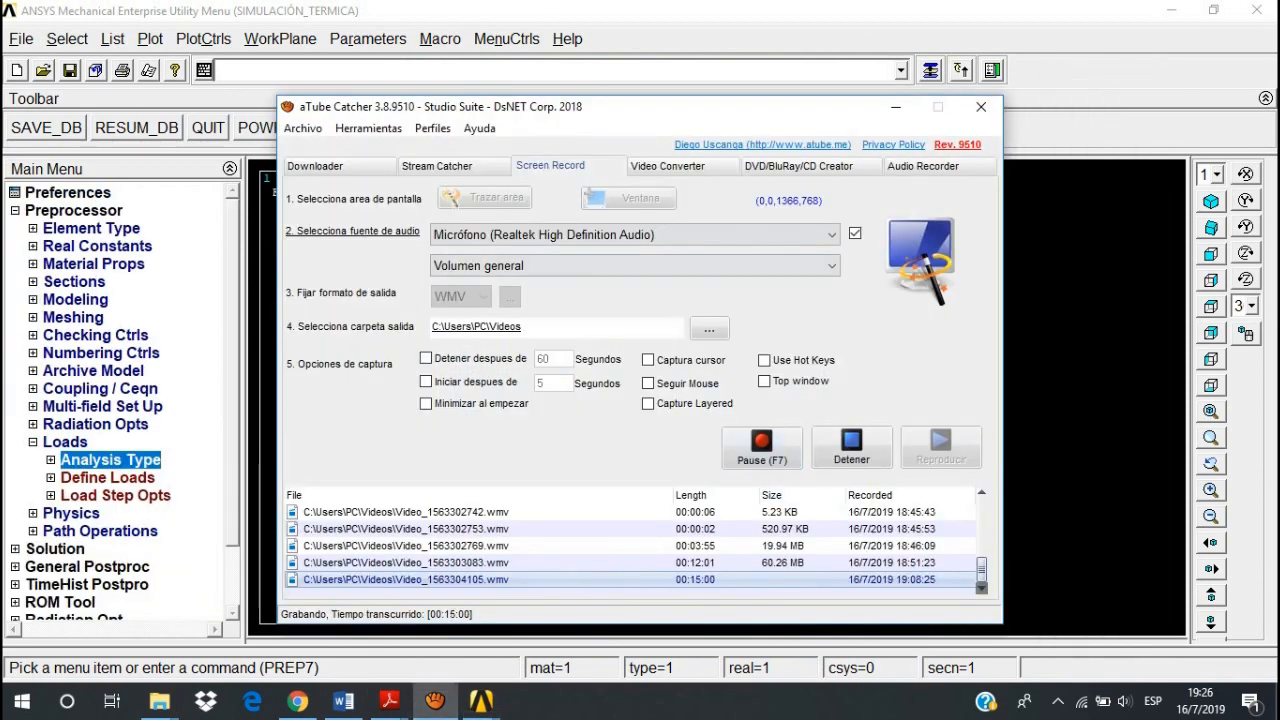
- Set the new analysis type to Transient with the Full solution method
click(896, 107)
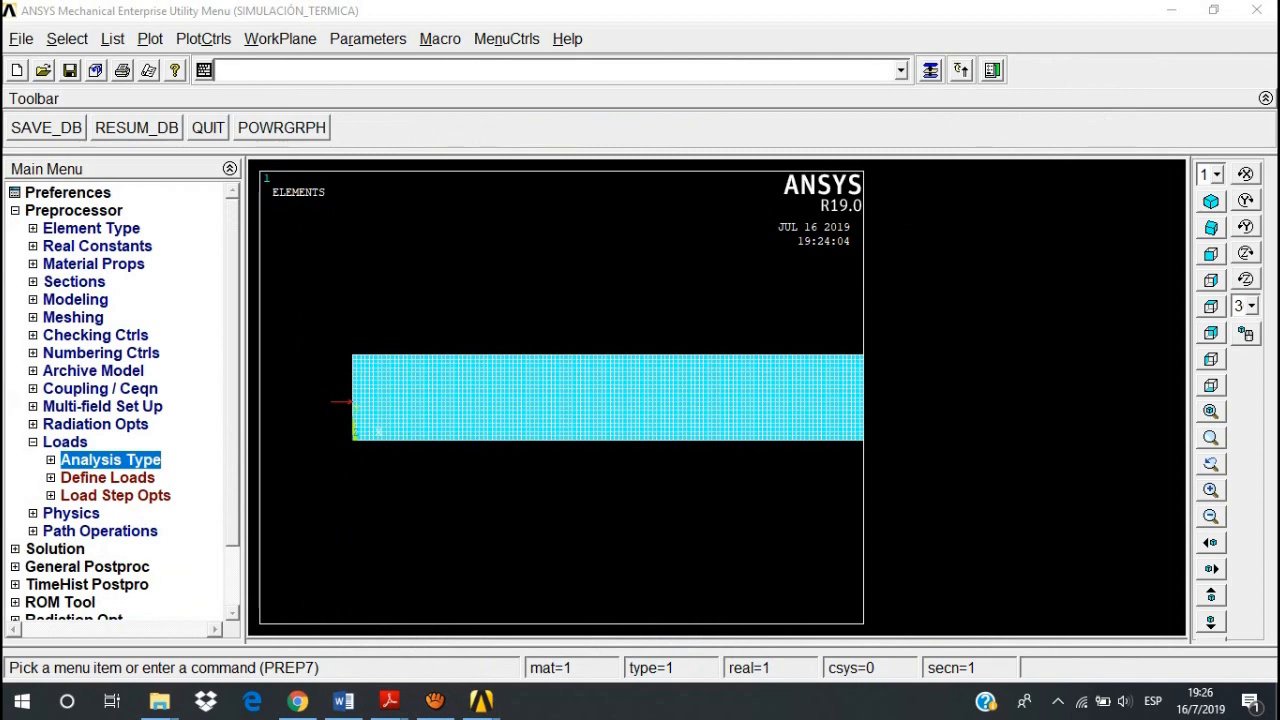
click(110, 459)
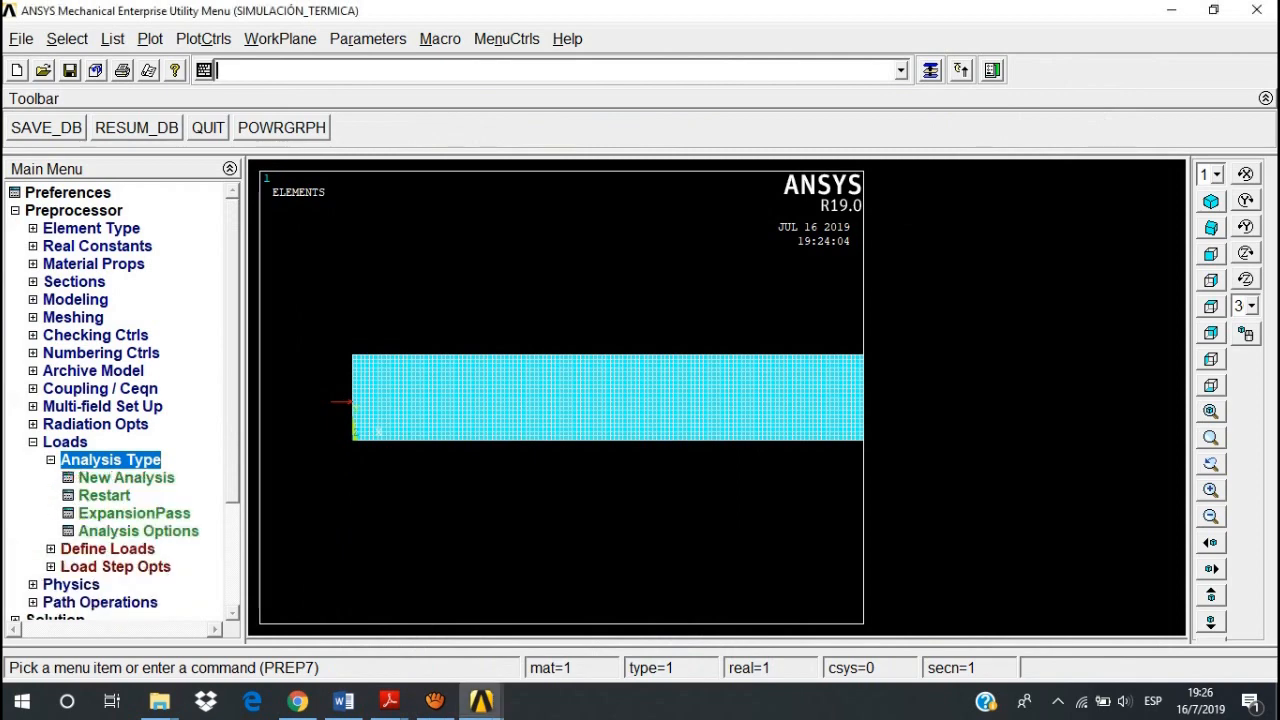
click(126, 477)
click(727, 340)
click(511, 423)
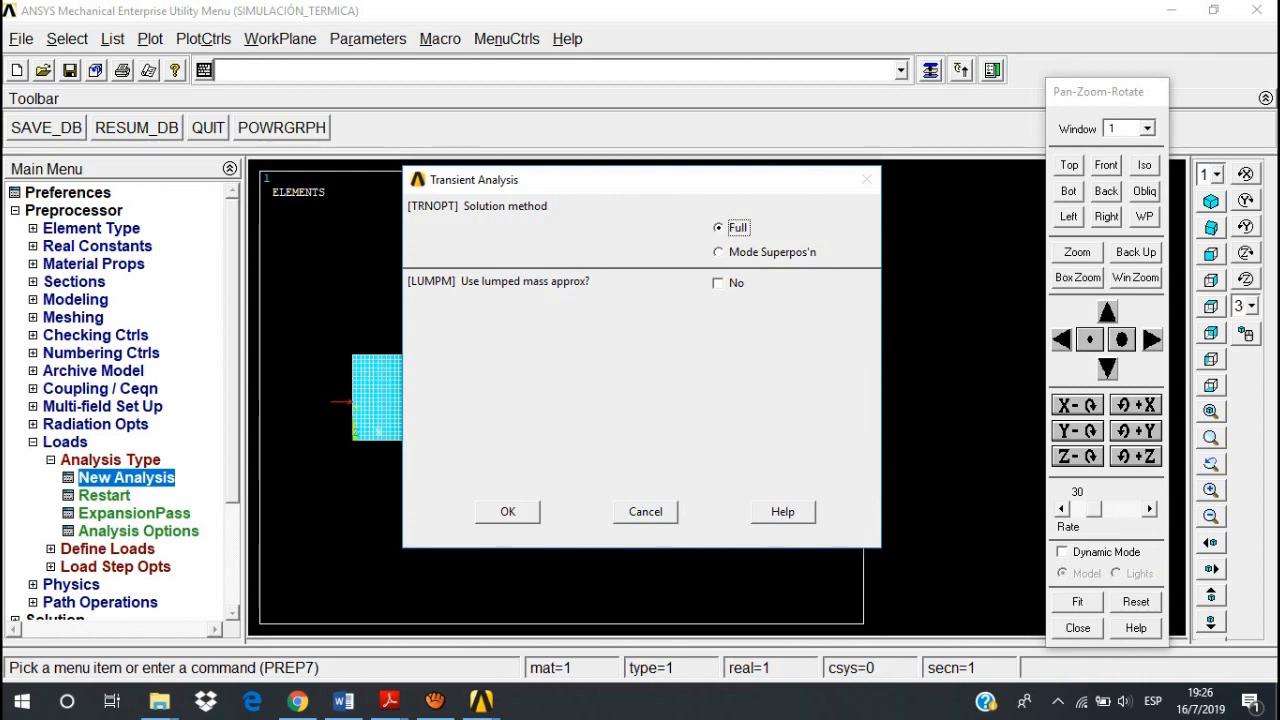
click(507, 511)
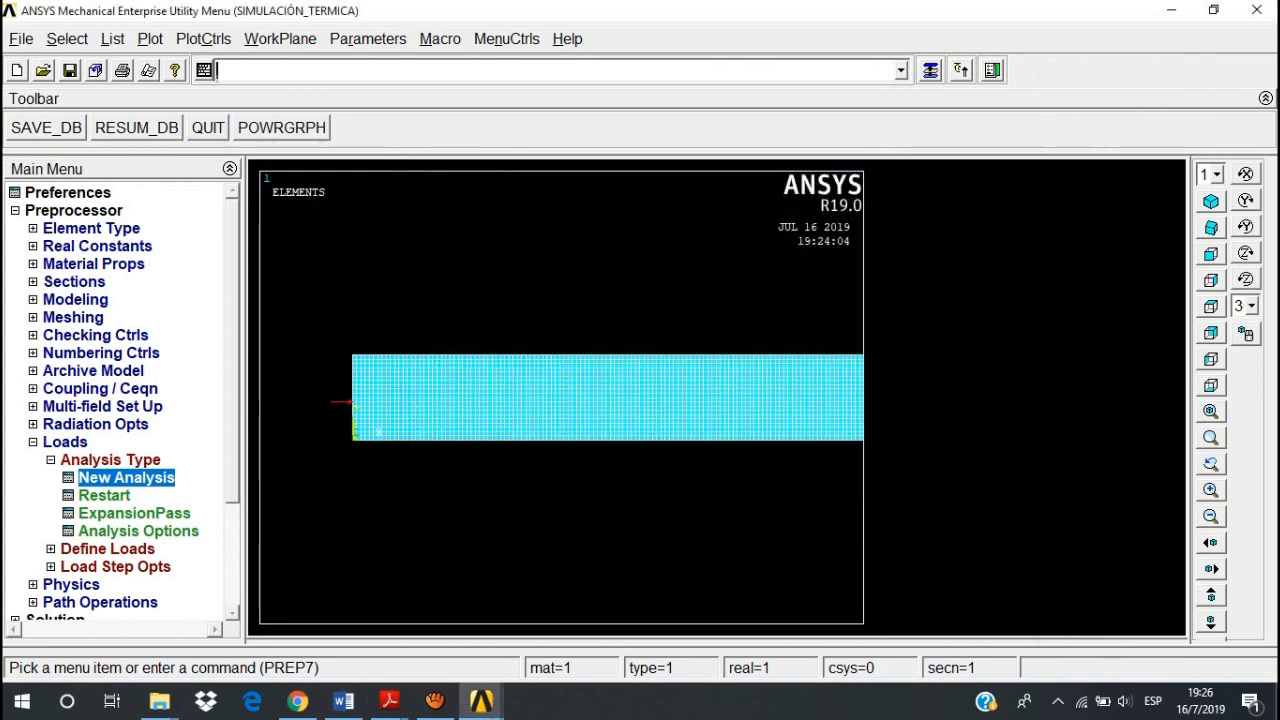
- In the solution controls, set the time at end of loadstep to 18000 and turn automatic time stepping off
scroll(120, 400, down, 3)
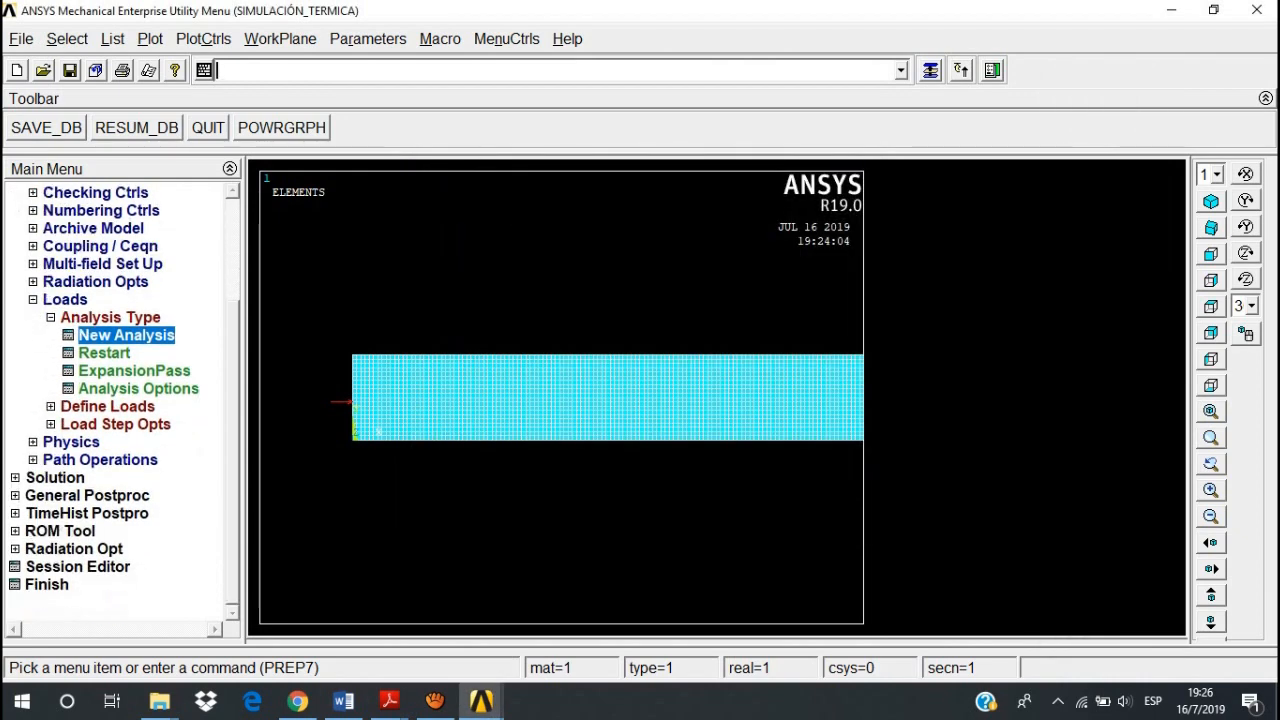
click(54, 477)
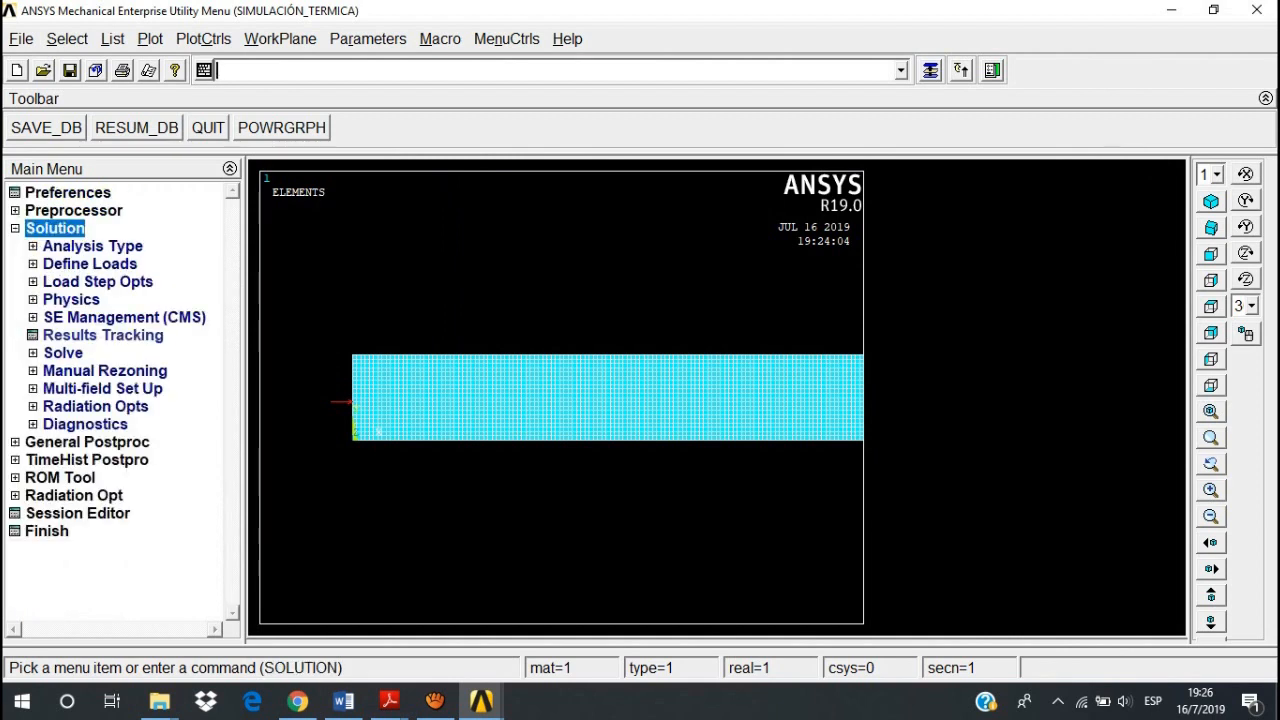
click(92, 246)
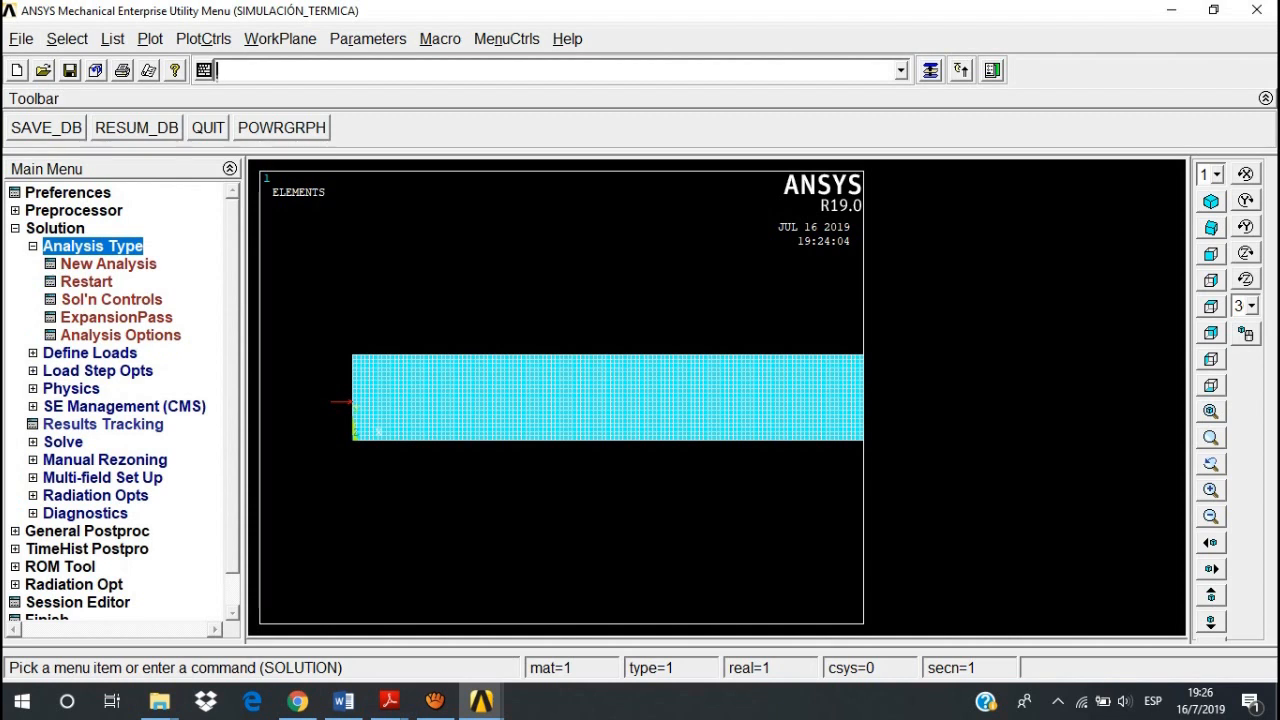
click(111, 299)
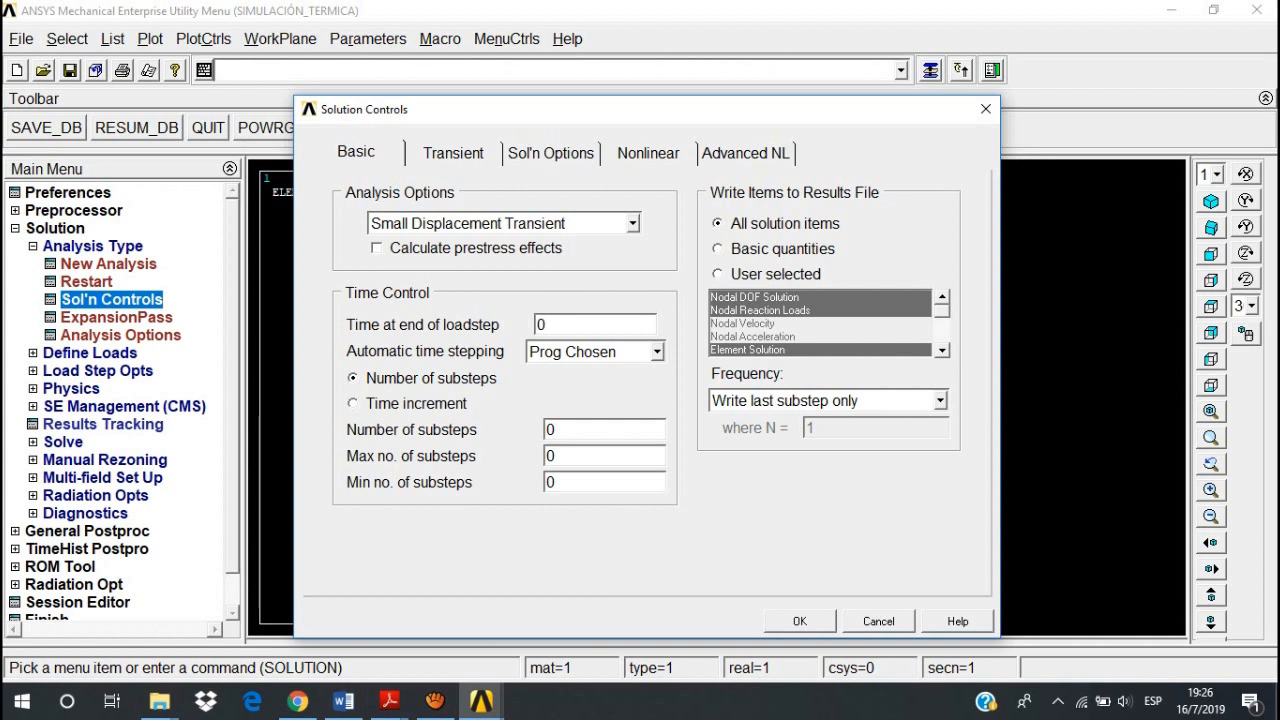
key(BackSpace)
text(18000)
click(656, 352)
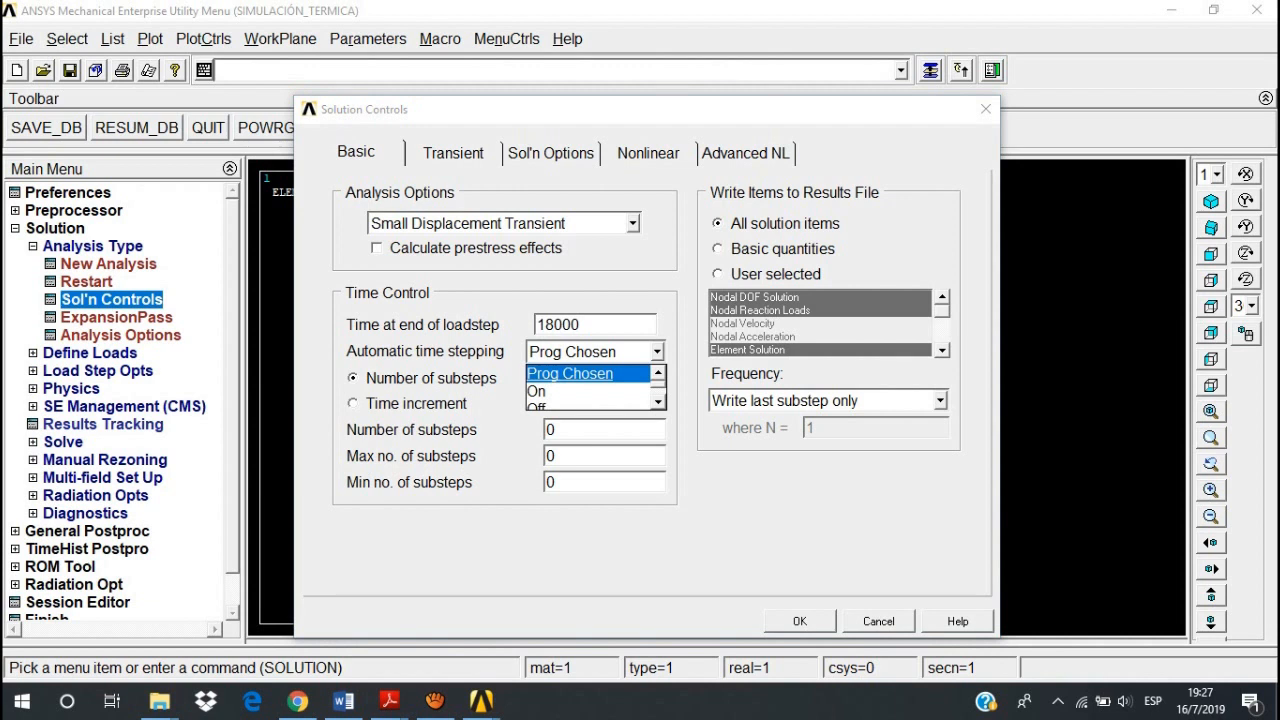
click(657, 401)
click(657, 401)
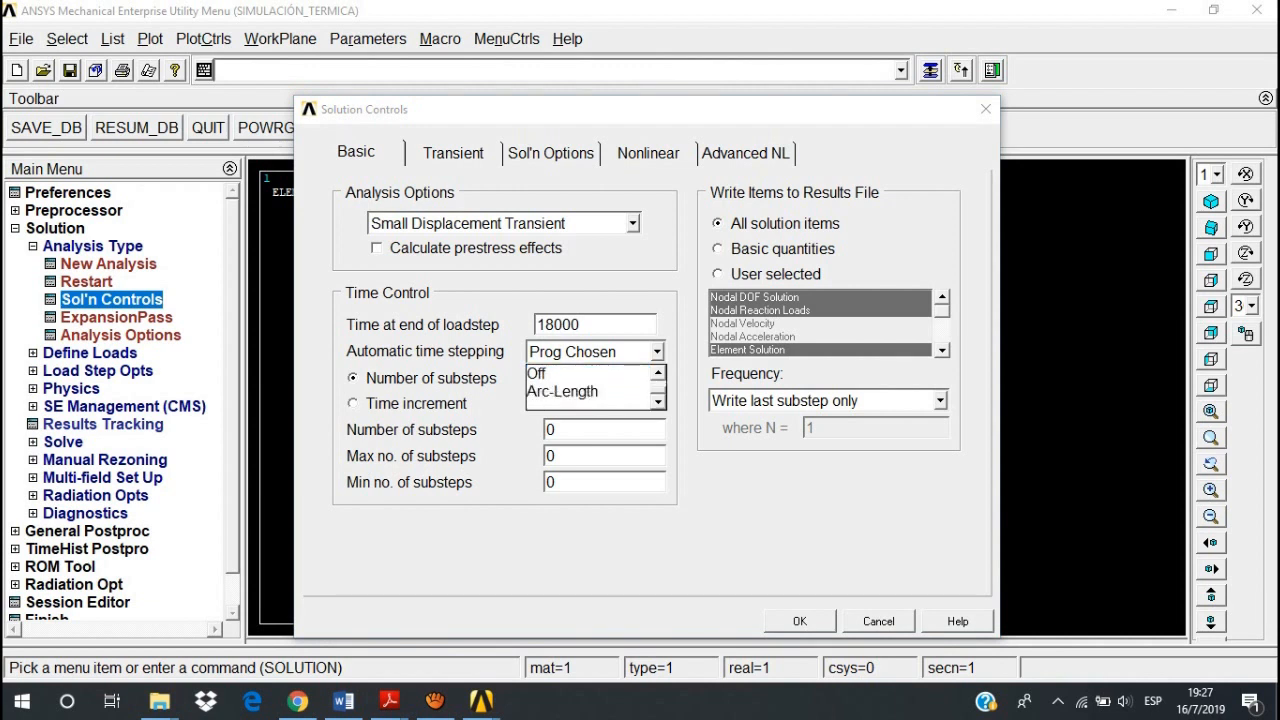
click(656, 352)
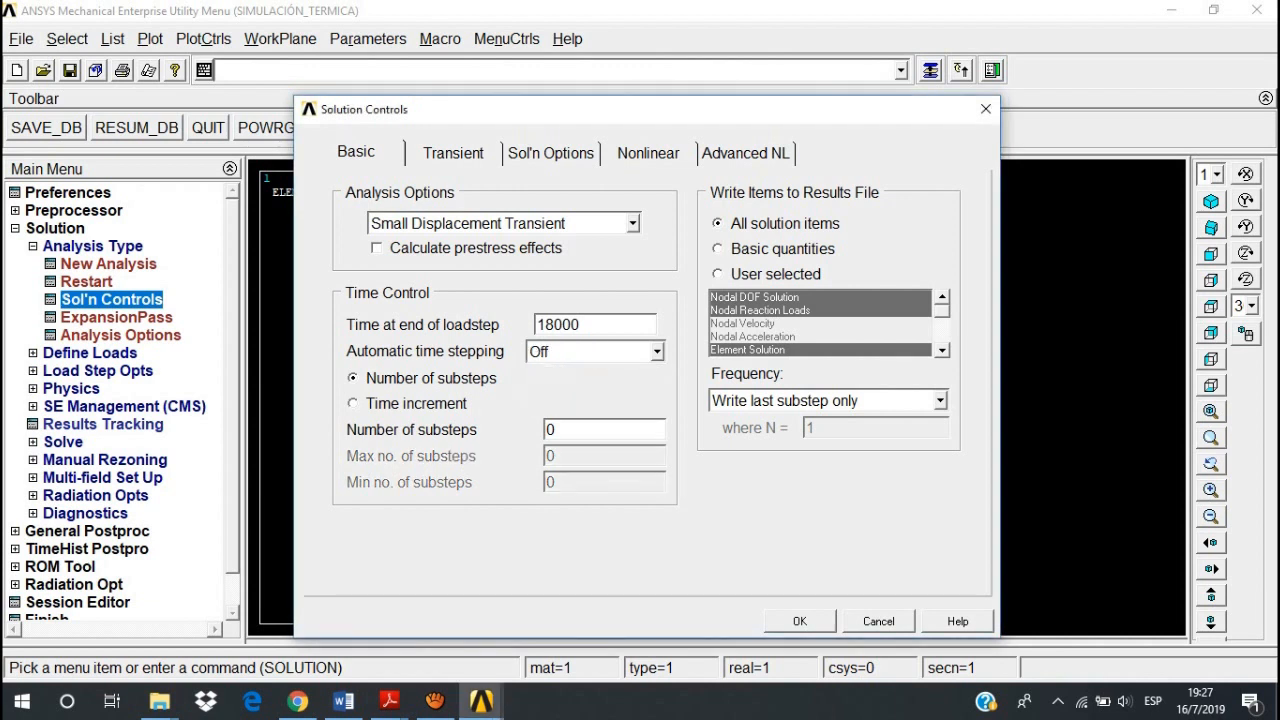
- Set the number of substeps to 360 and the results file frequency to Write every Nth substep, and review the transient and solver options
click(554, 430)
key(BackSpace)
text(360)
click(939, 400)
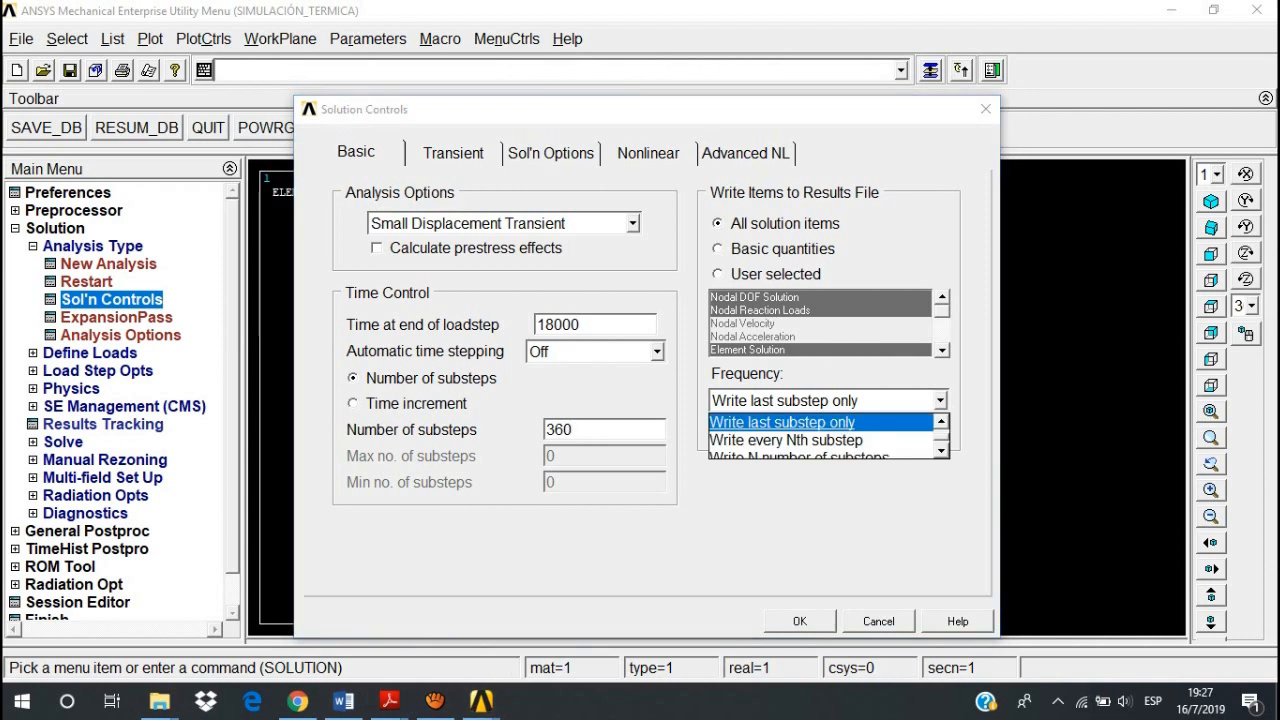
click(785, 440)
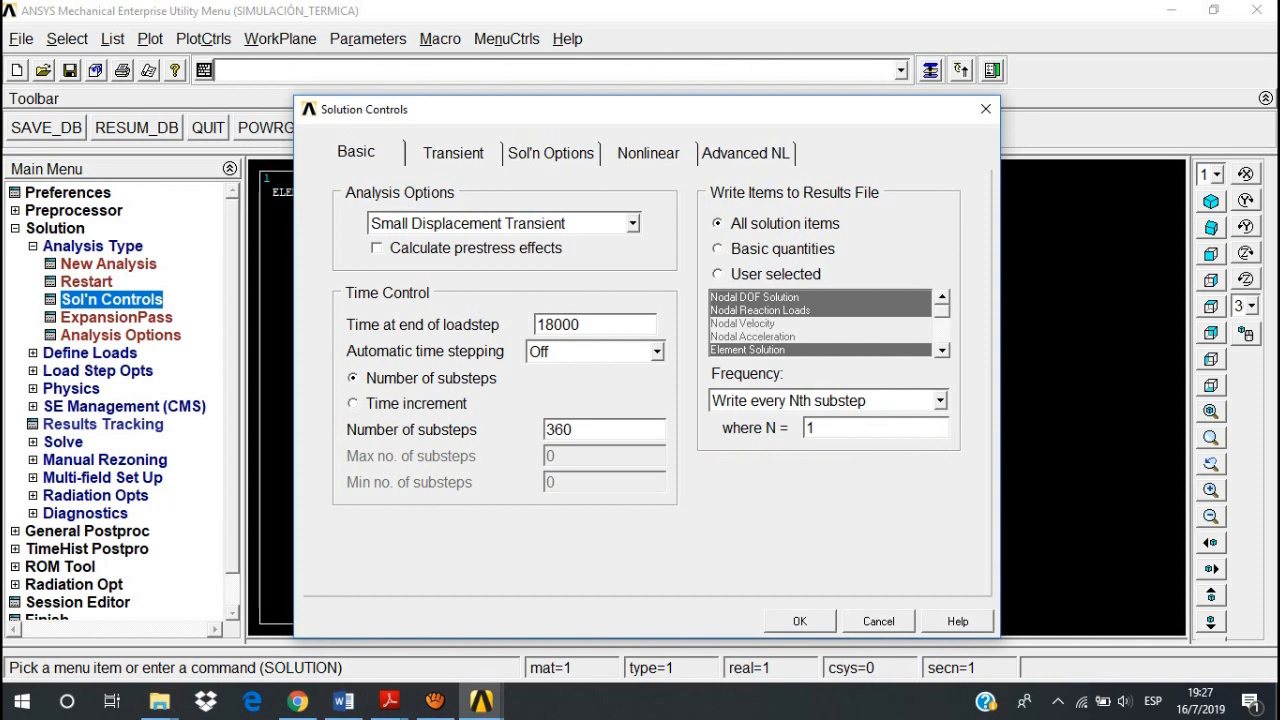
click(453, 152)
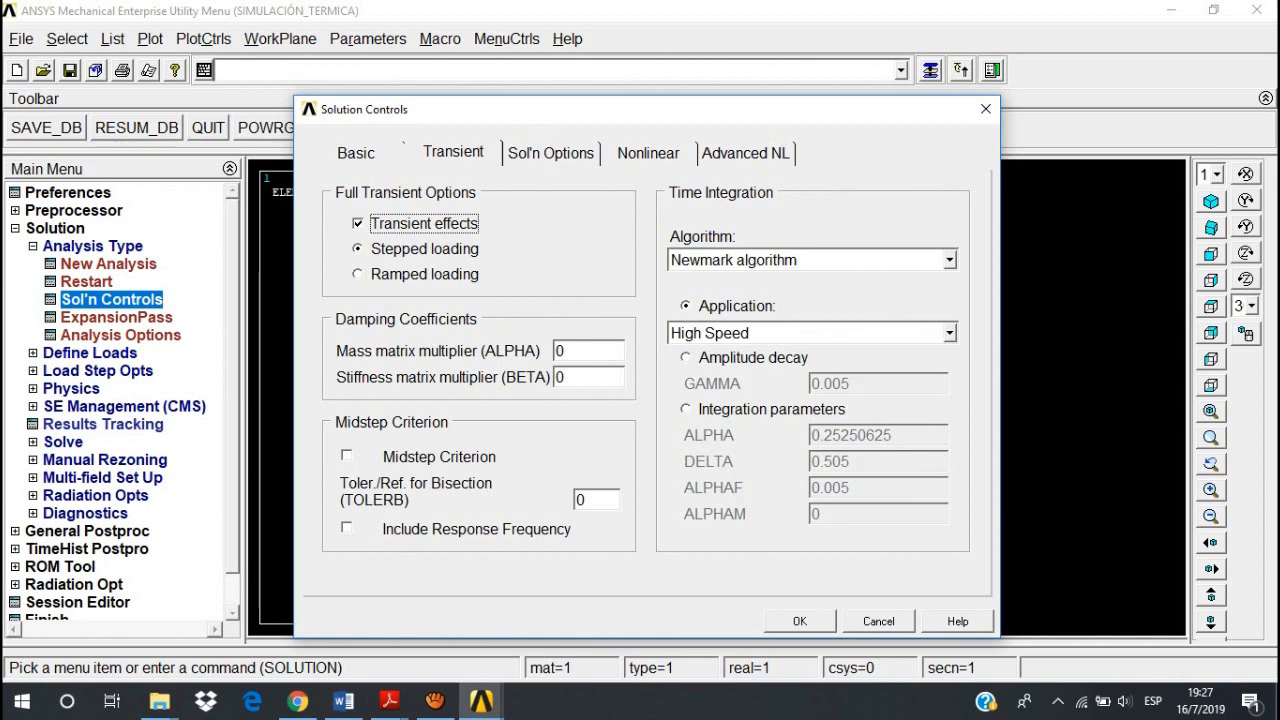
click(550, 152)
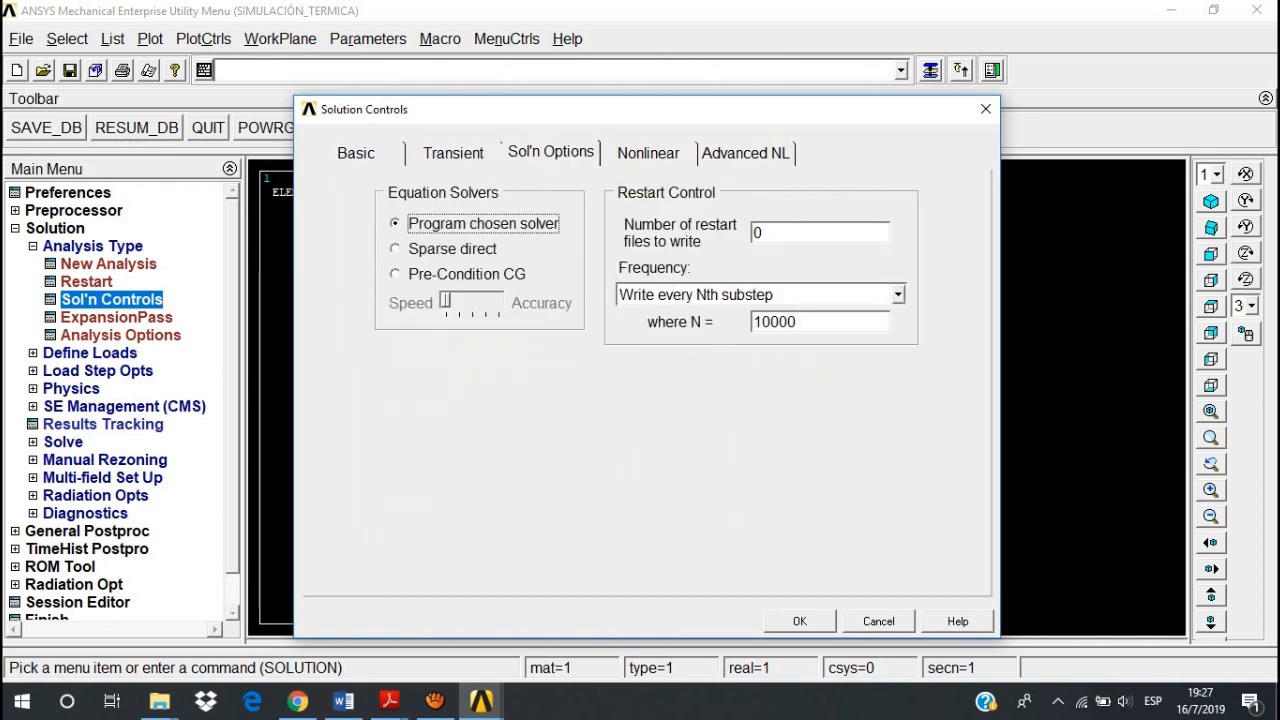
click(453, 152)
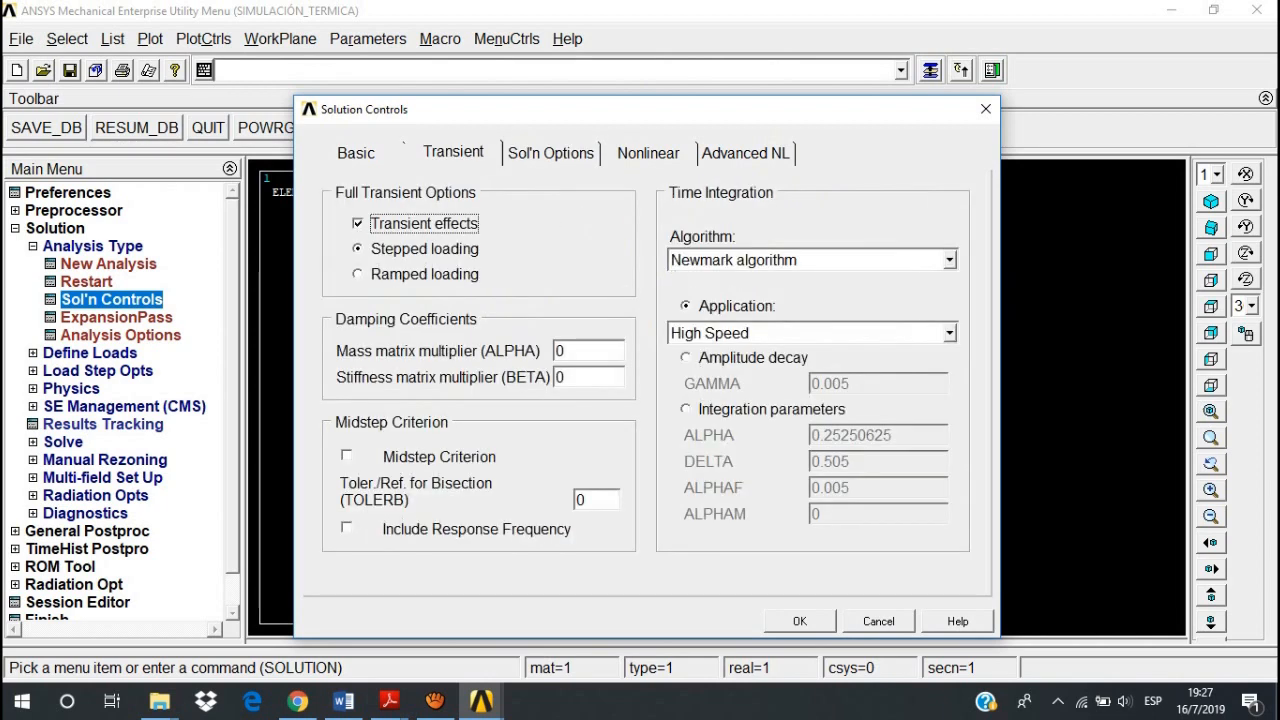
click(356, 152)
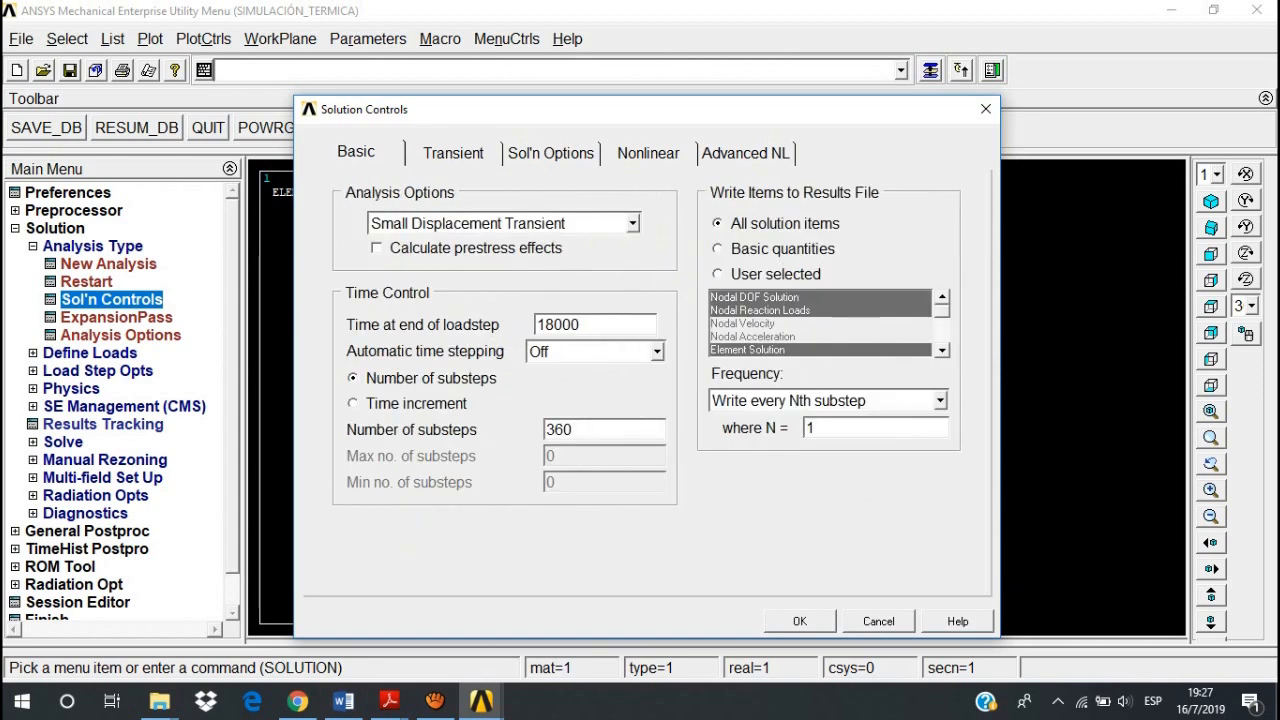
- Accept the solution controls, solve the current load step, and close the solution note and status listing
click(799, 621)
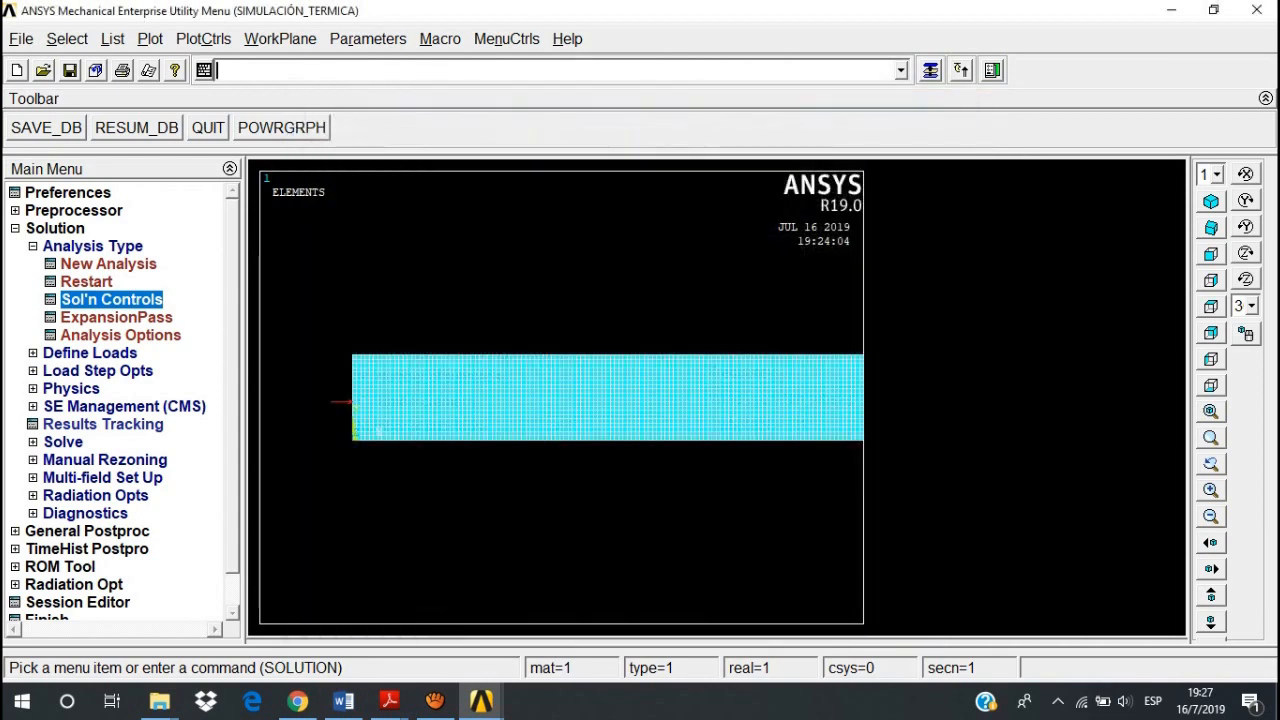
scroll(117, 405, down, 1)
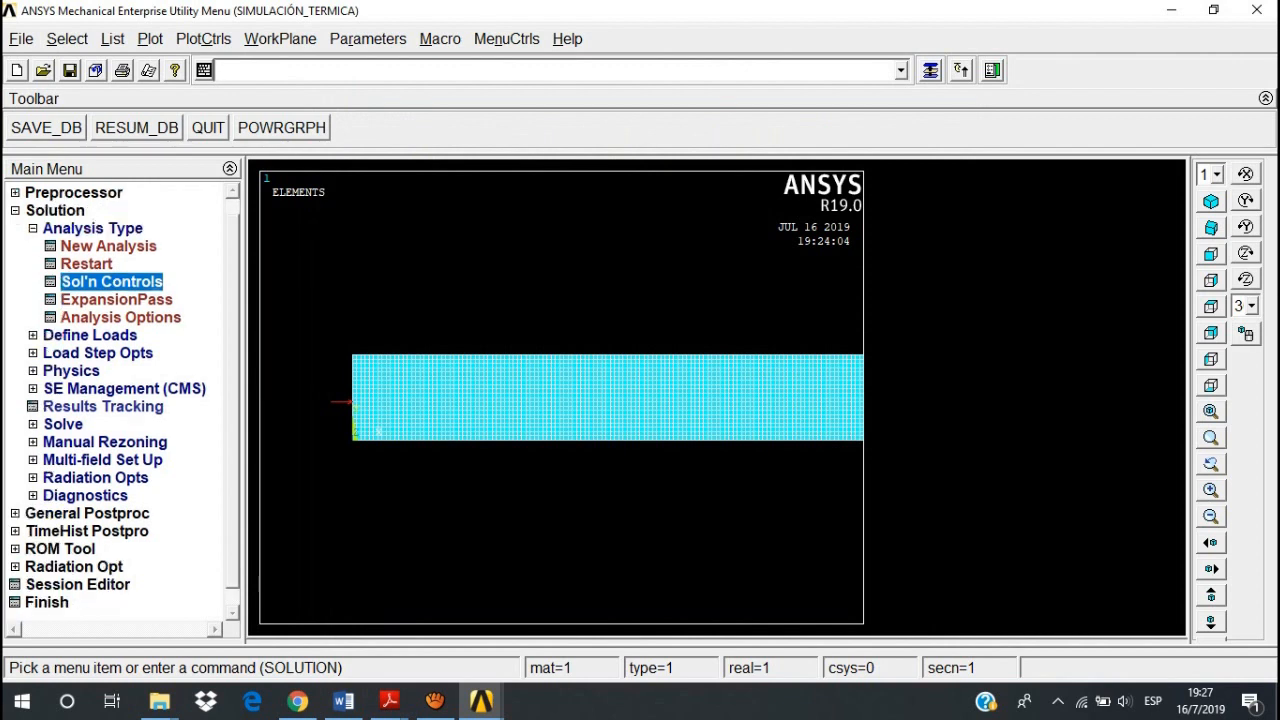
click(62, 424)
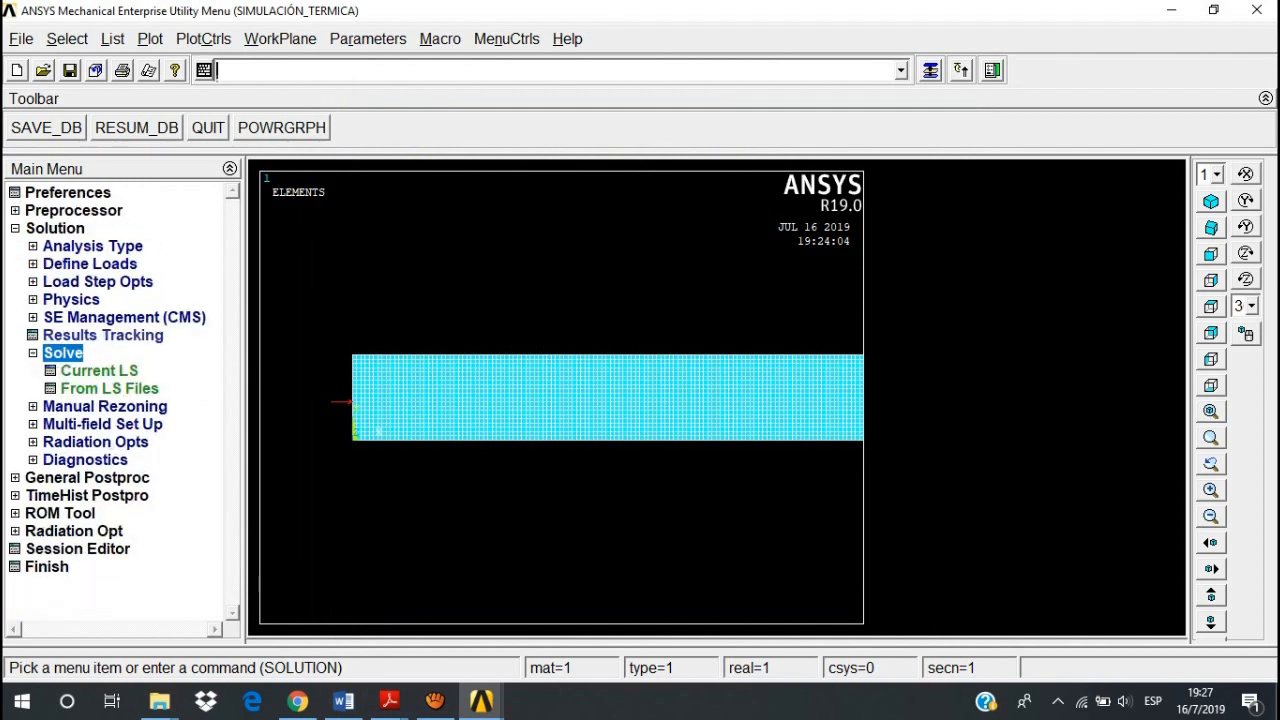
click(99, 370)
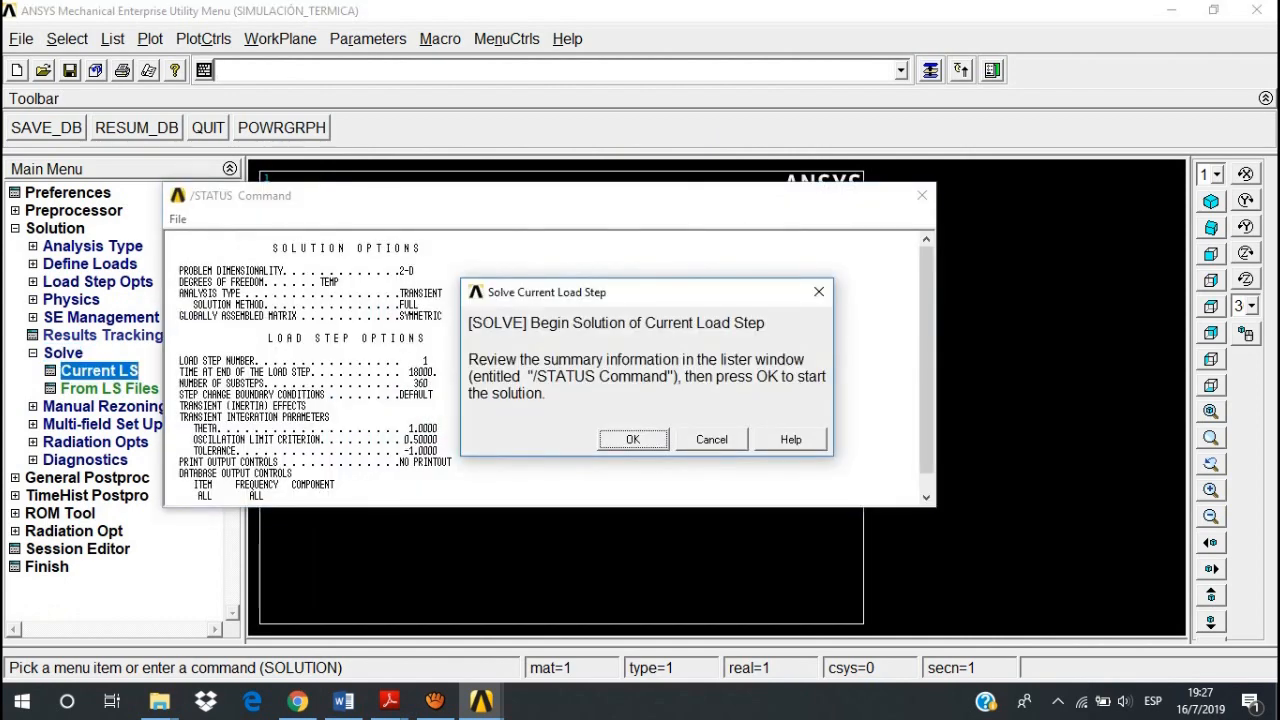
key(Return)
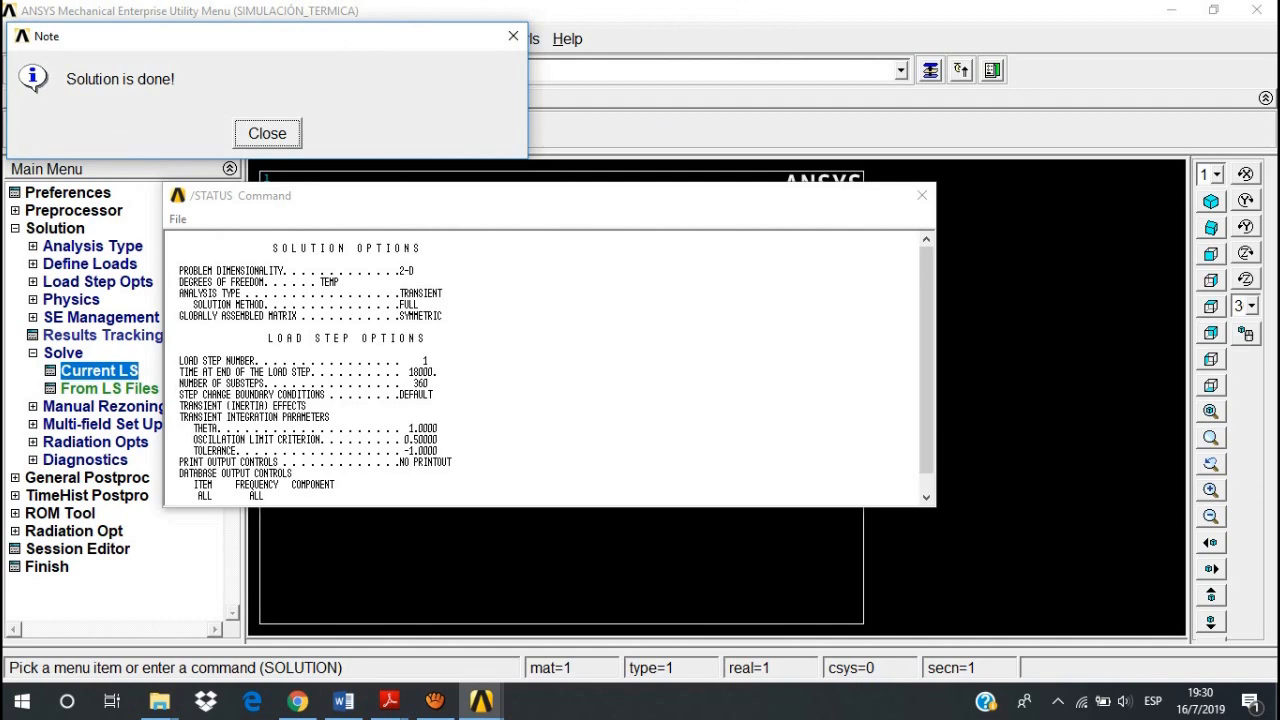
key(Return)
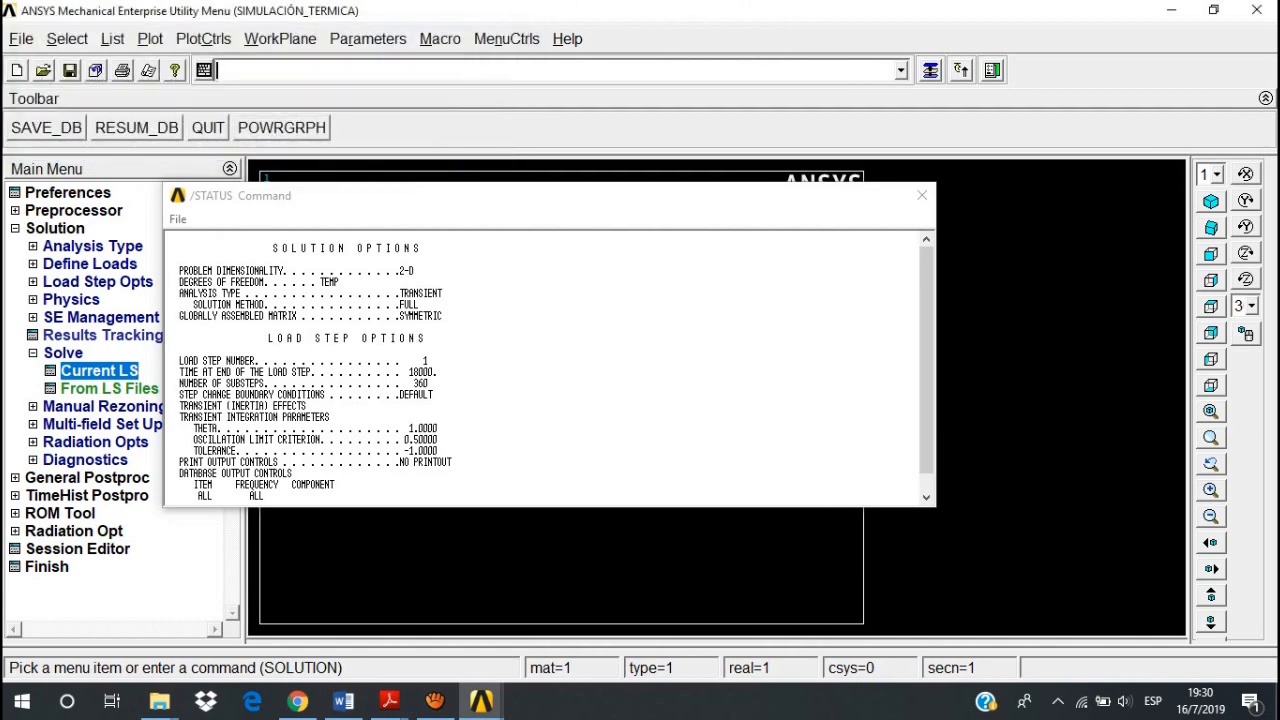
click(921, 195)
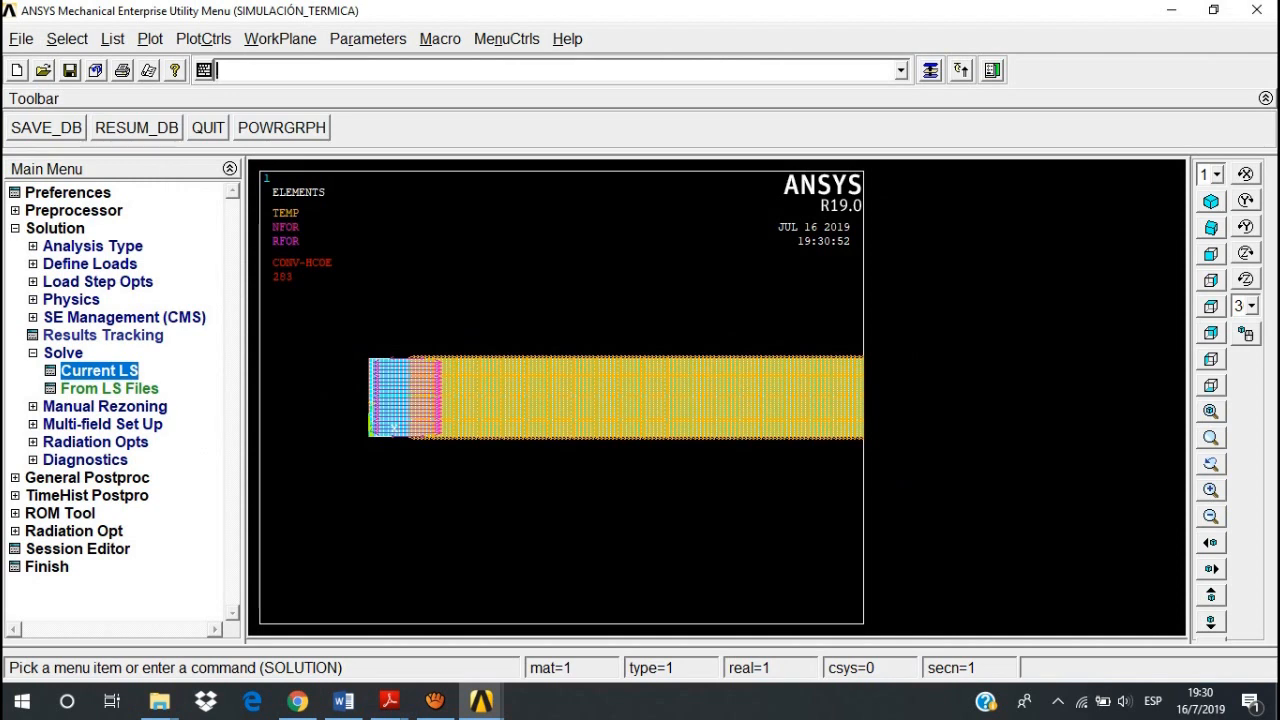
- Plot the nodal temperature from the DOF solution as a contour with deformed shape only
click(87, 477)
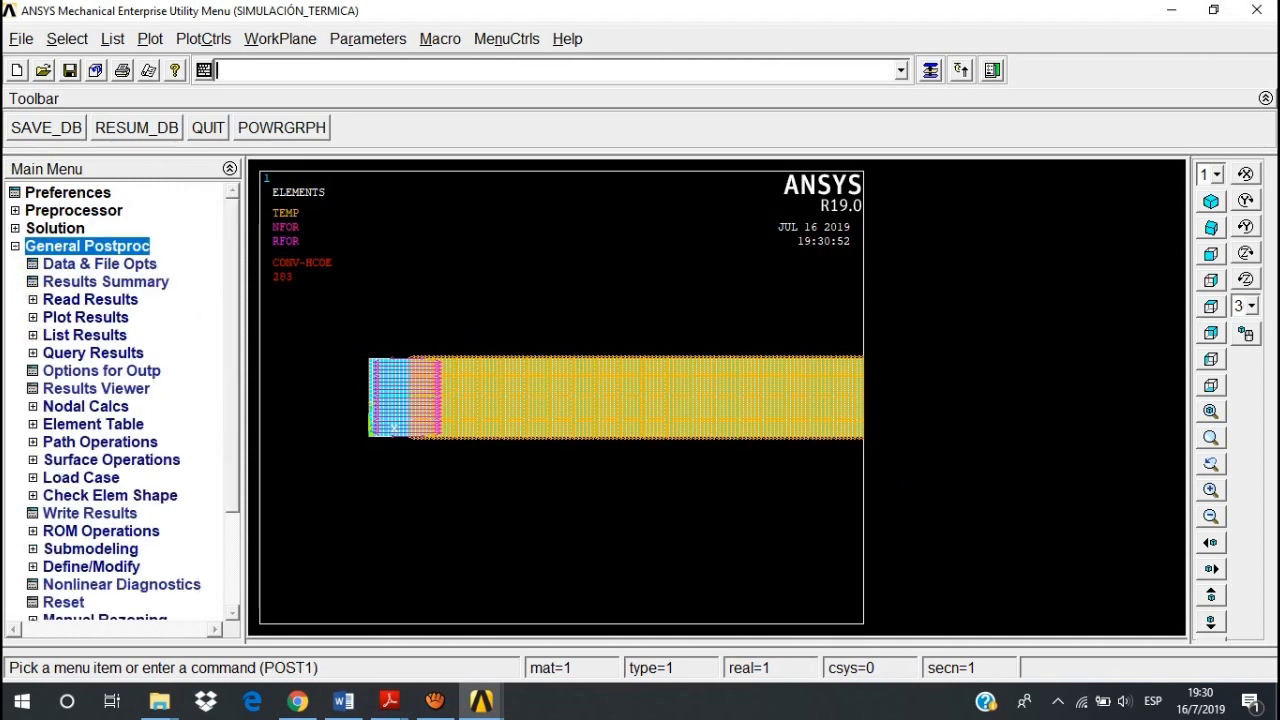
click(85, 317)
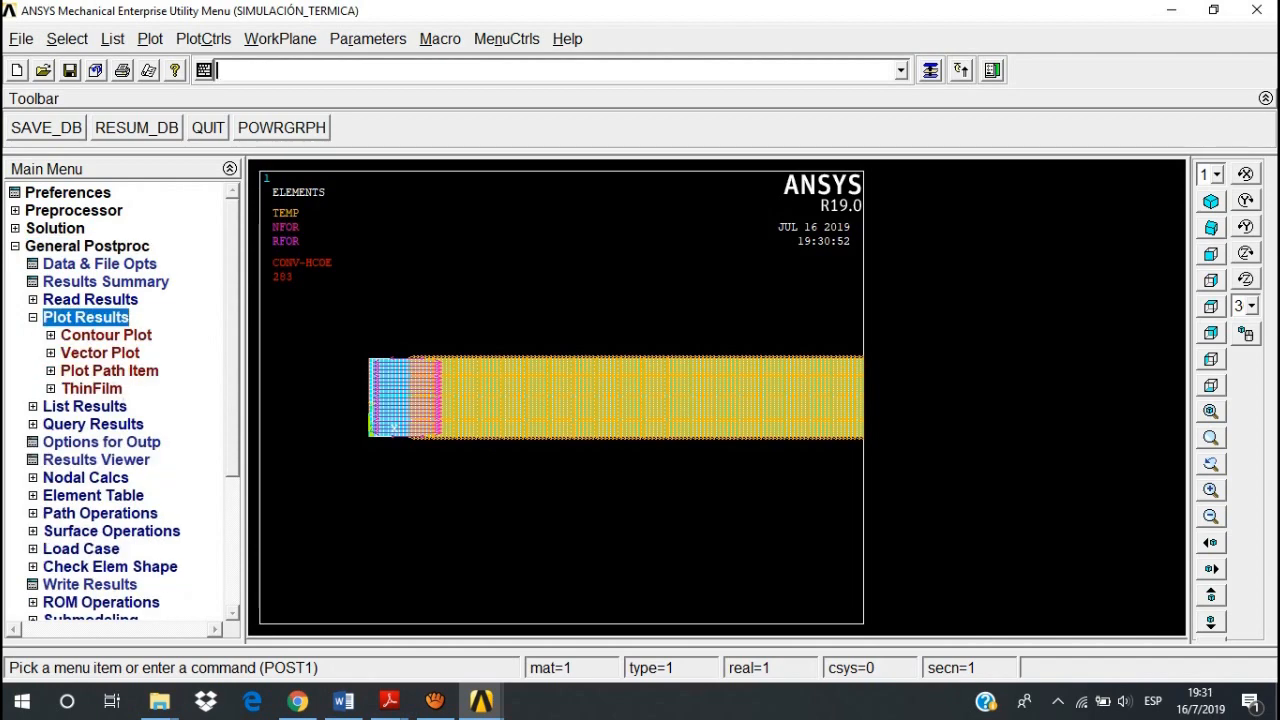
click(105, 335)
click(117, 352)
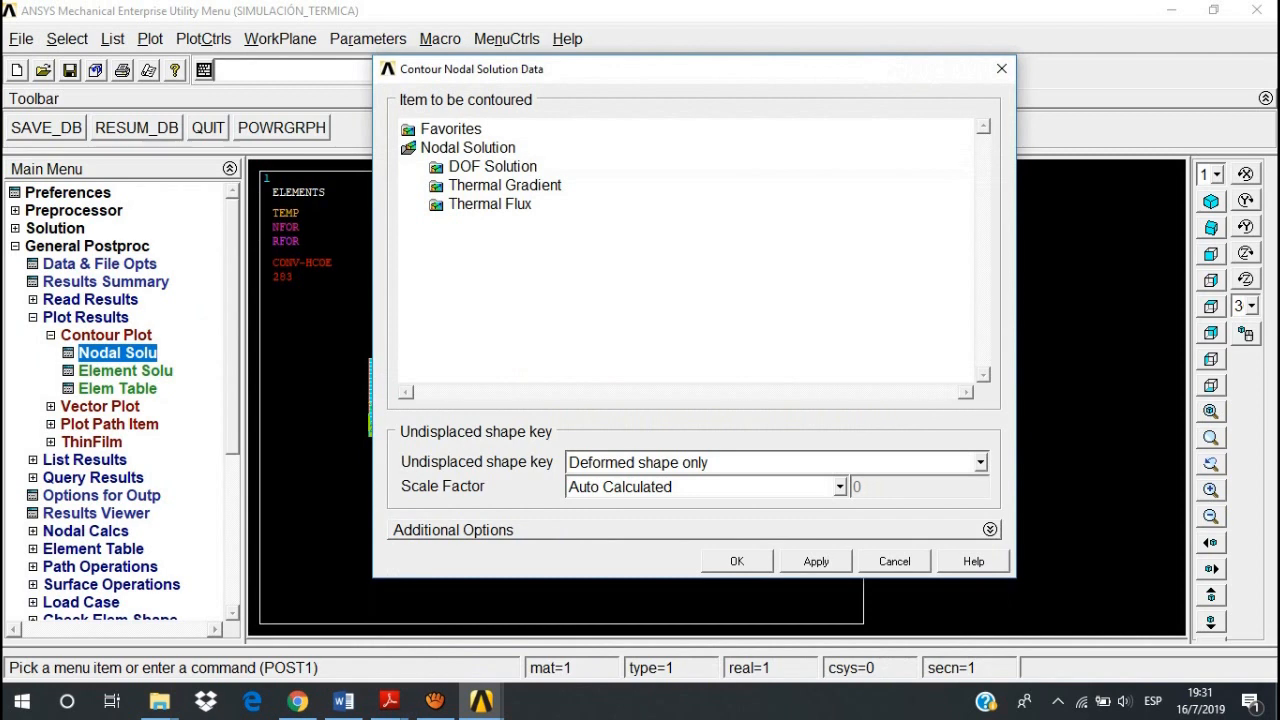
click(492, 166)
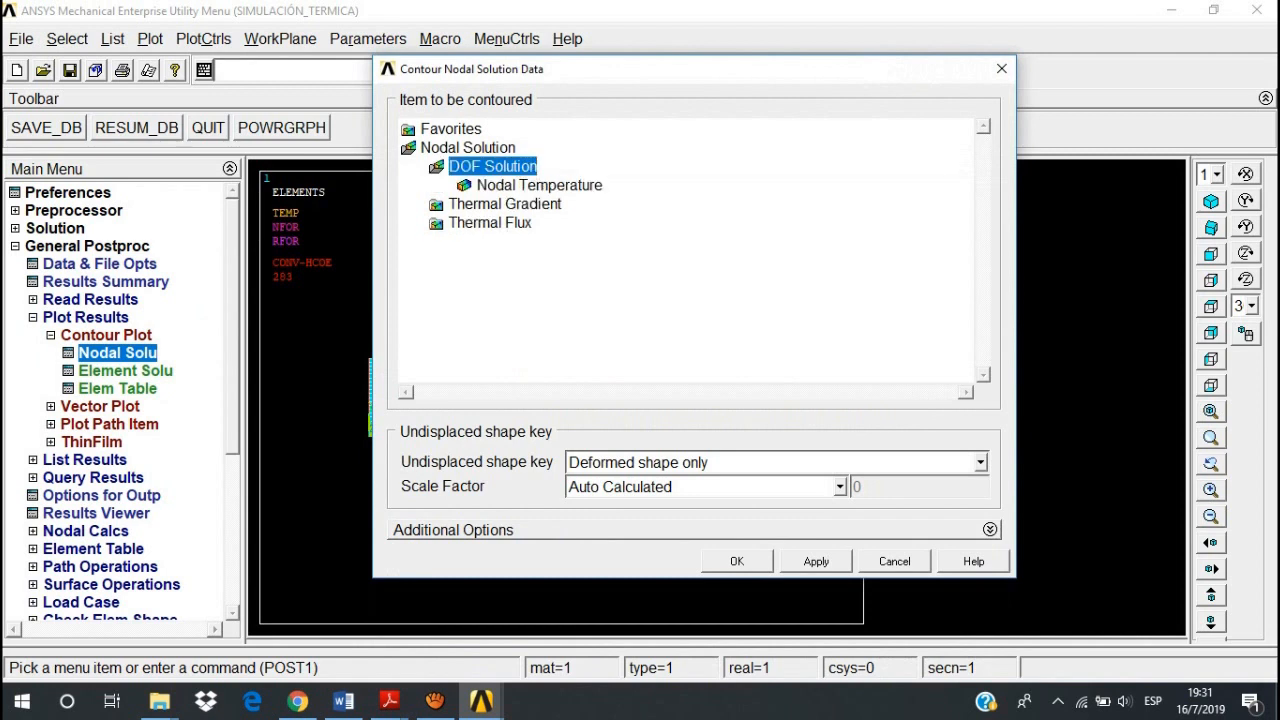
click(539, 185)
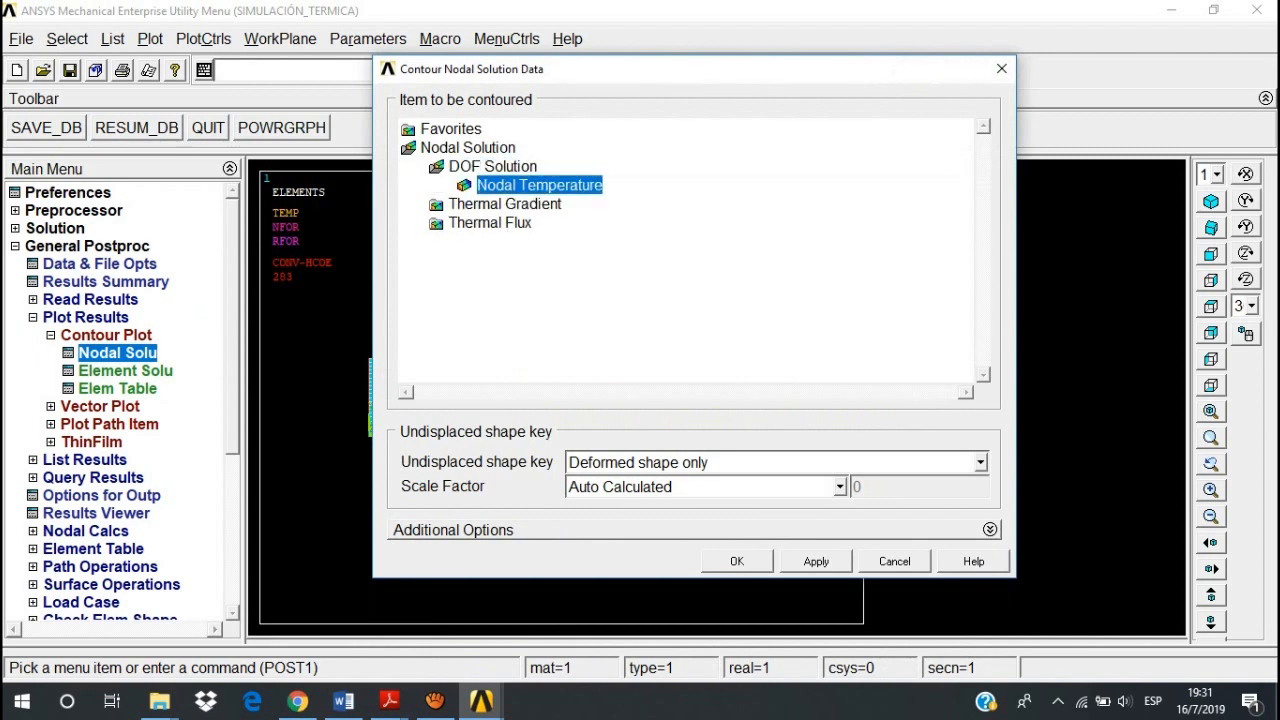
click(737, 561)
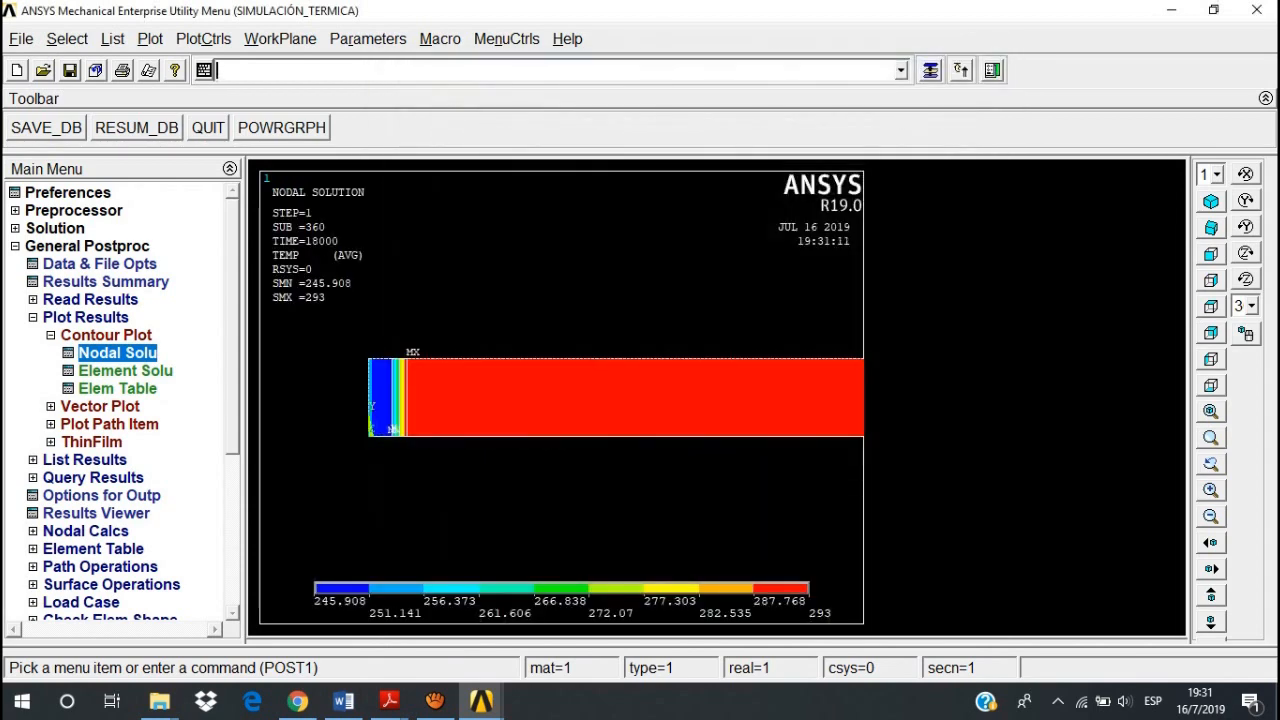
scroll(616, 397, down, 1)
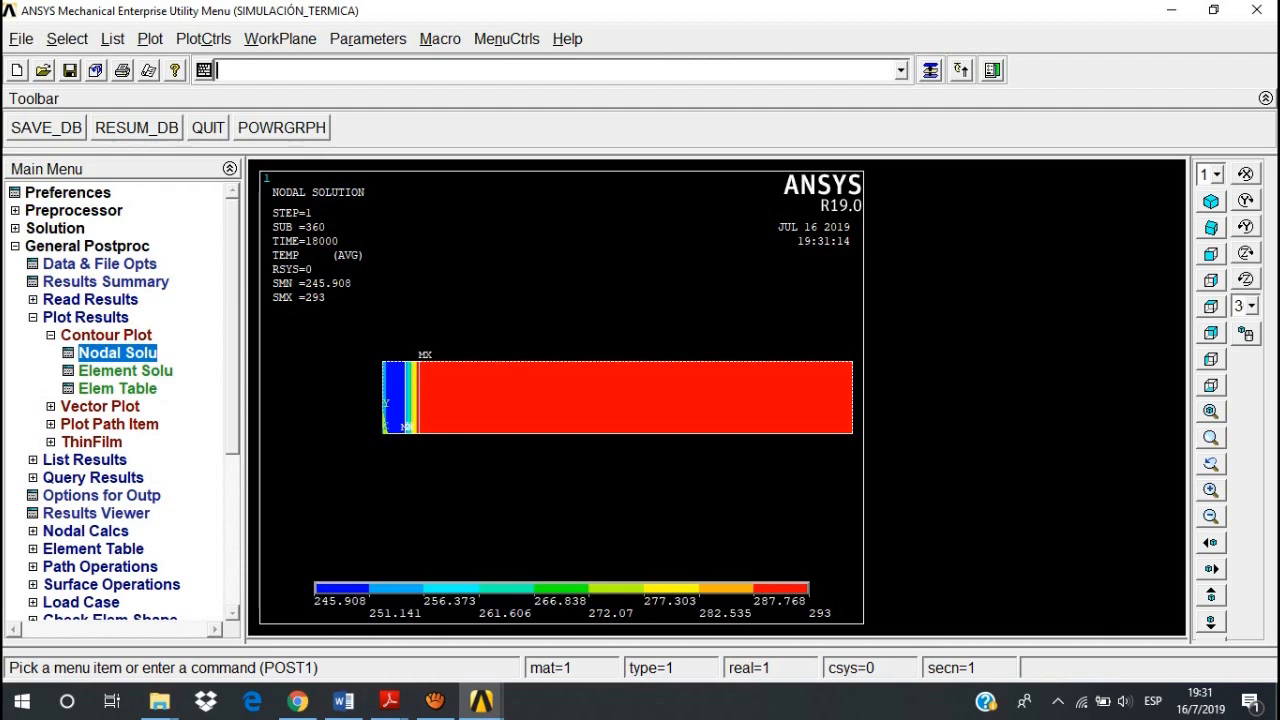
click(434, 701)
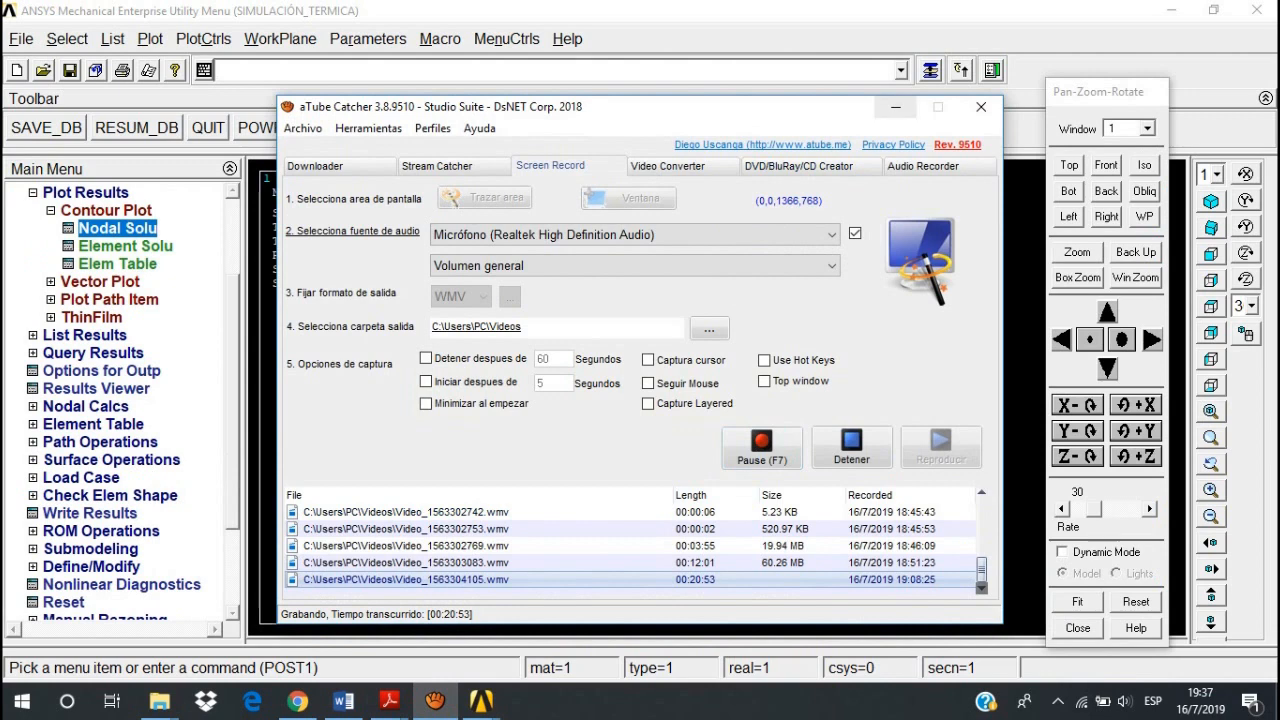
click(434, 701)
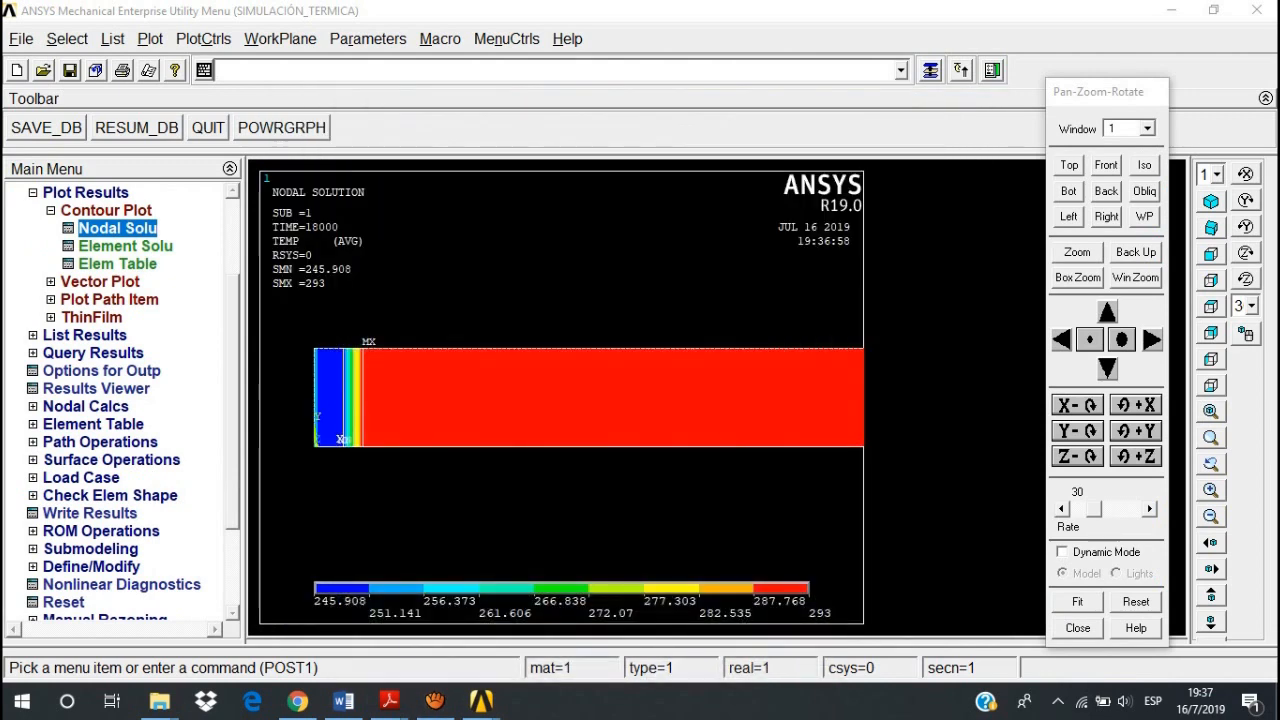
scroll(118, 400, down, 2)
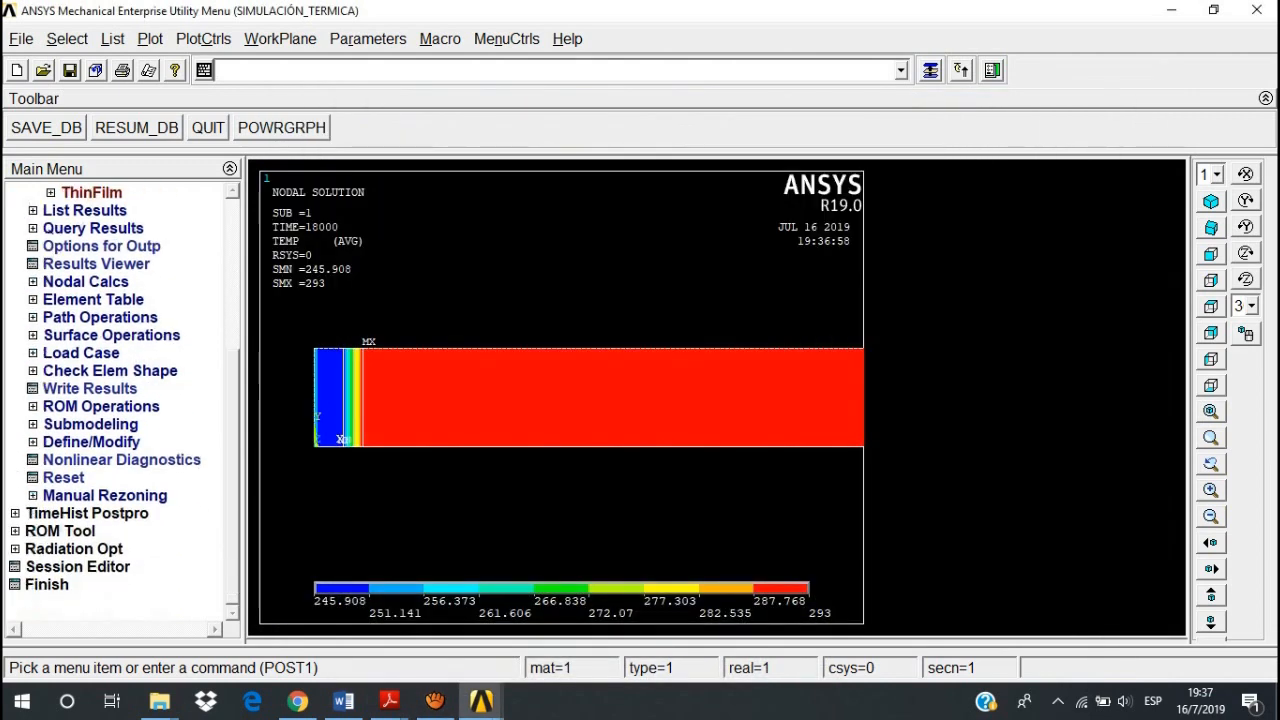
scroll(118, 400, up, 2)
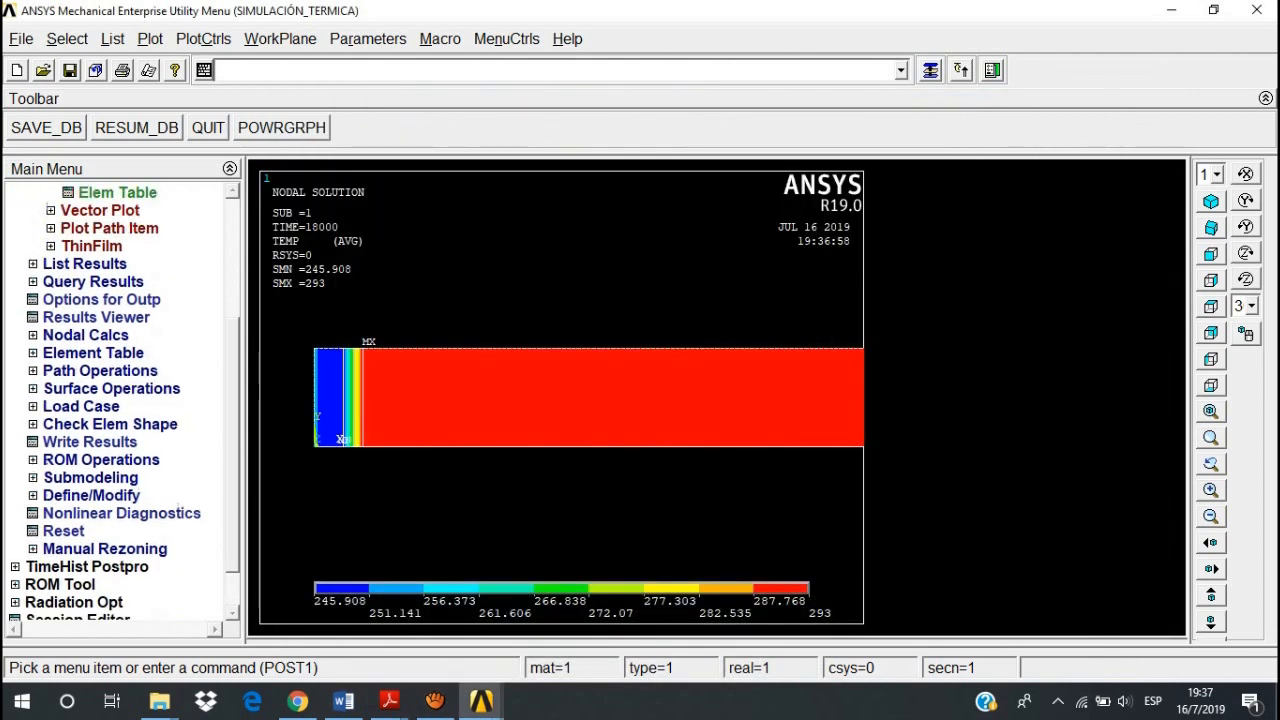
scroll(118, 400, up, 1)
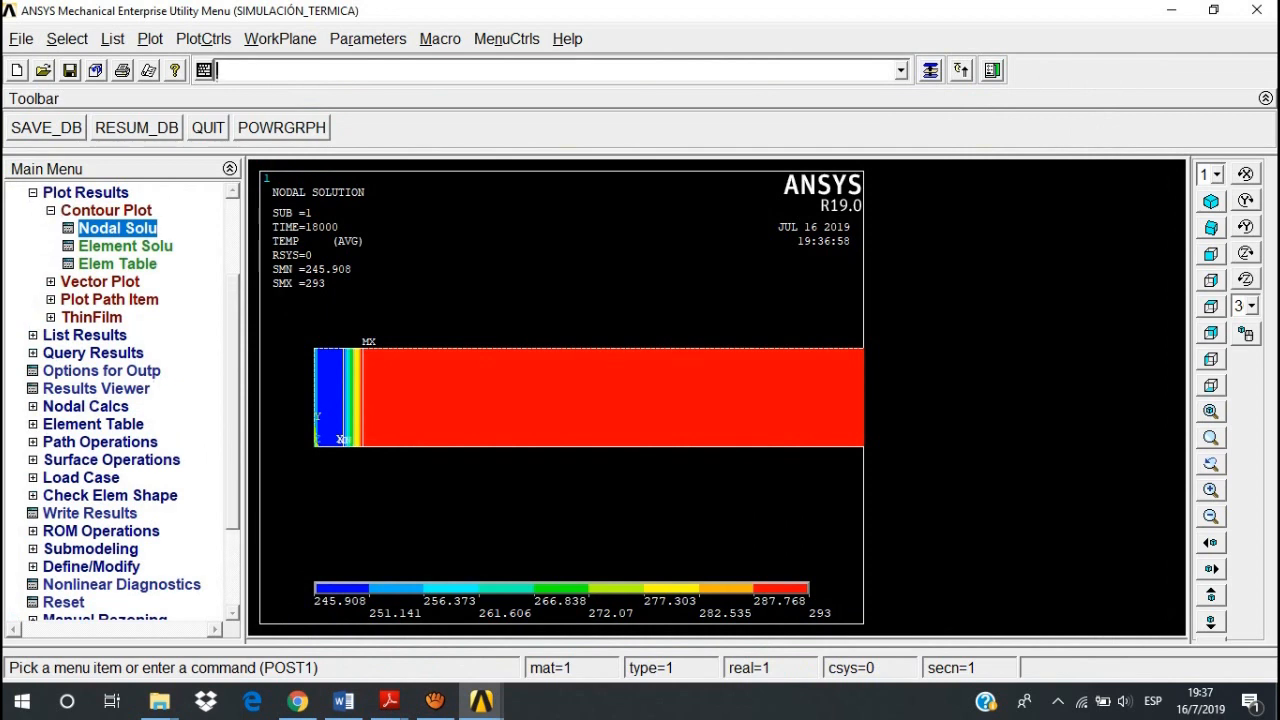
- Start an arbitrary path on the working plane and pick points from the wall's outer edge at Y 0.05 through to X 0.1, Y 0.1
click(99, 441)
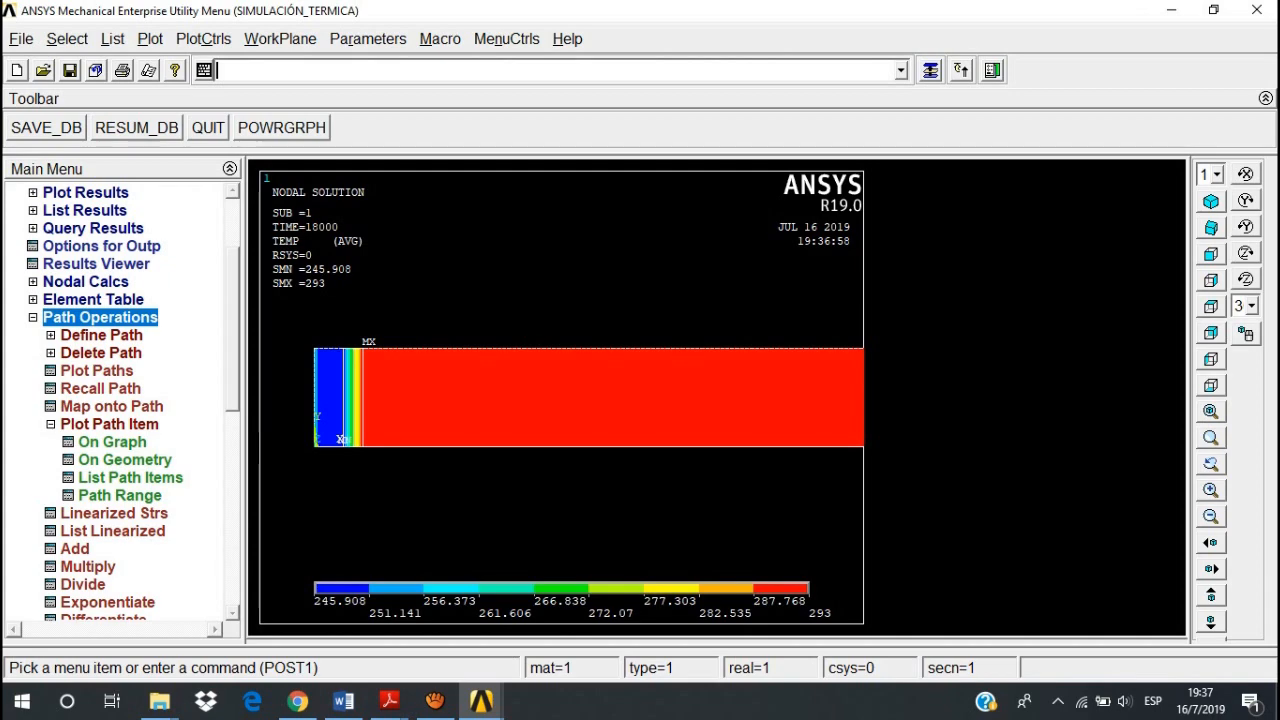
click(101, 335)
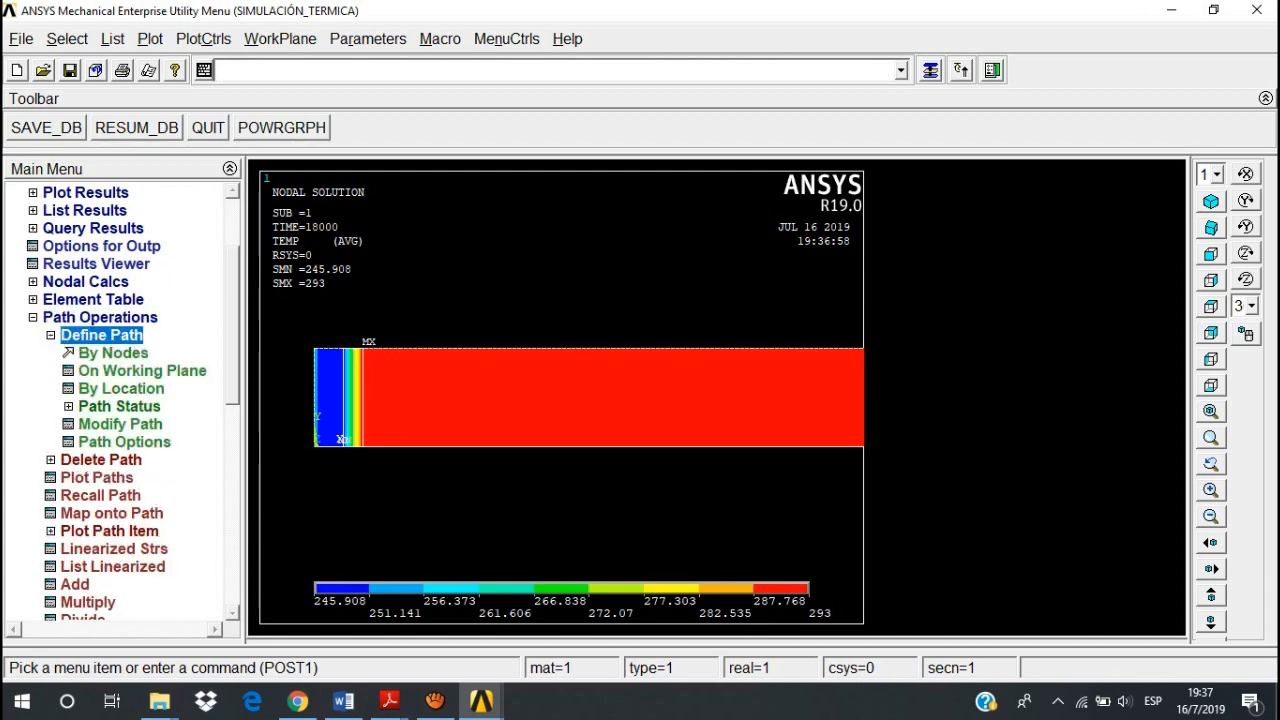
click(142, 370)
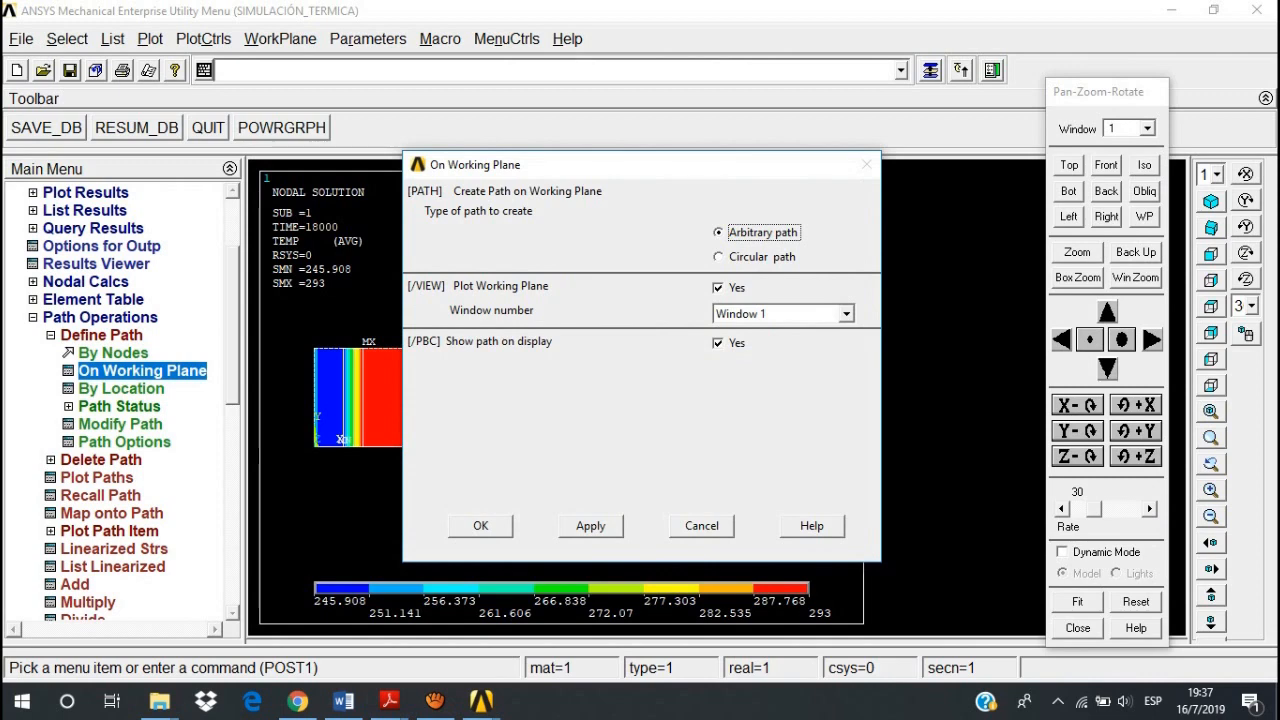
click(481, 525)
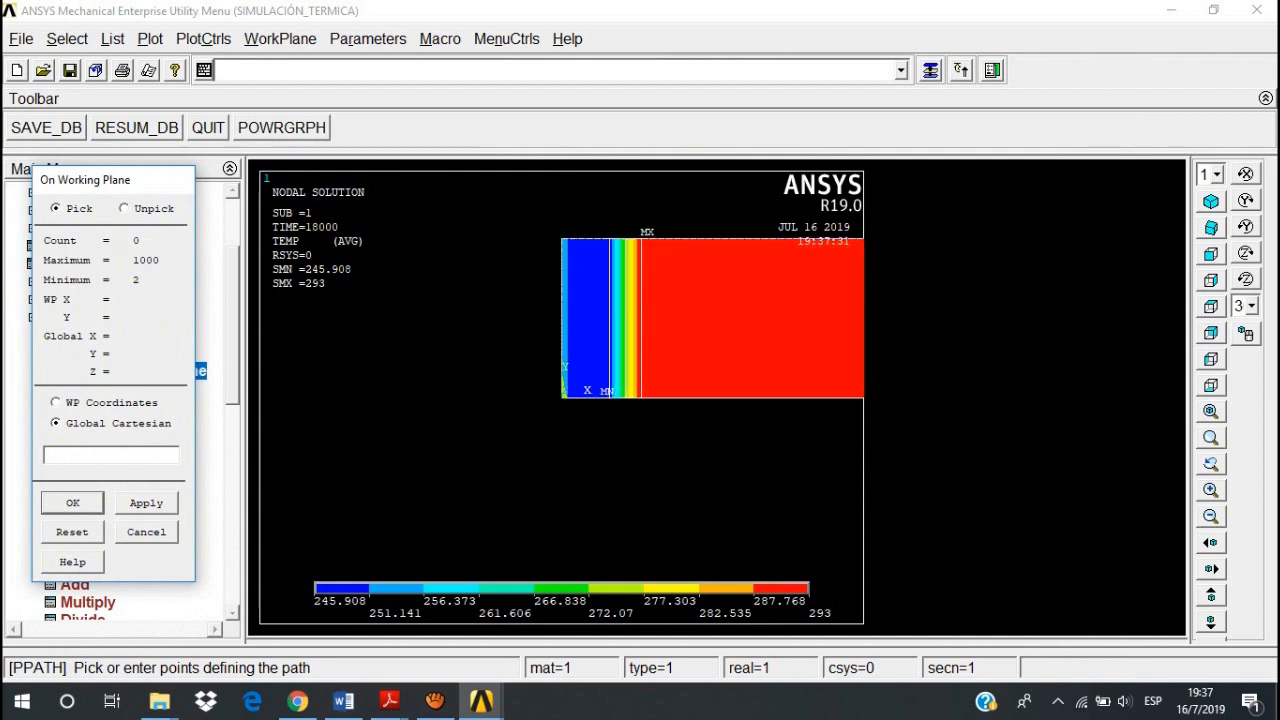
click(561, 364)
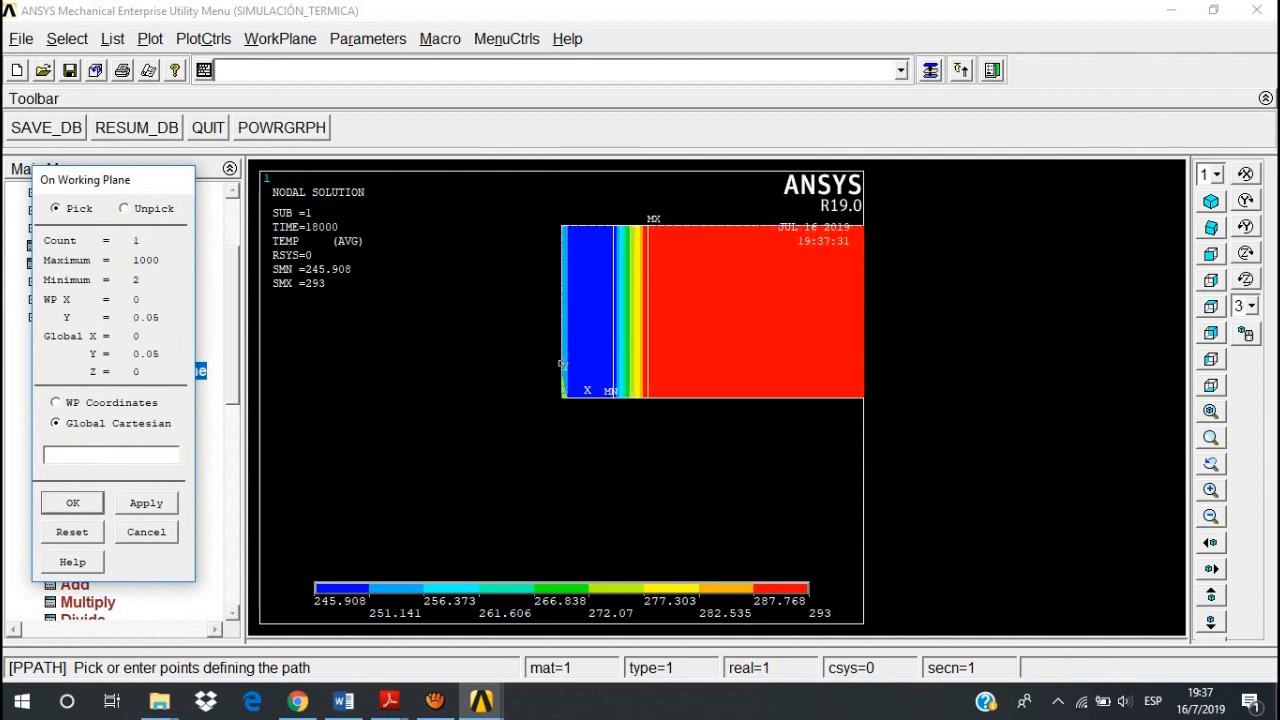
click(596, 363)
click(630, 363)
click(630, 328)
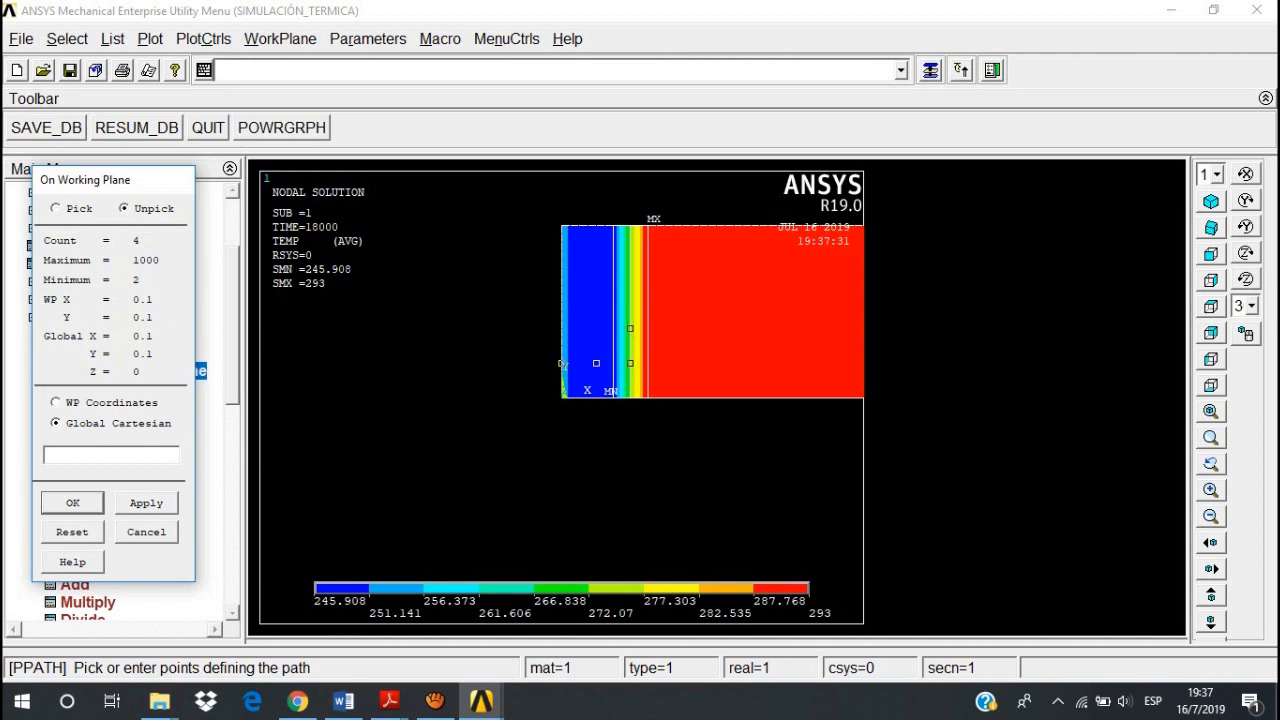
- Correct the path points by unpicking and repicking so the path crosses the wall's temperature bands into the large red region, and accept the points
click(630, 328)
right_click(630, 328)
click(630, 328)
click(630, 363)
click(630, 363)
click(630, 328)
click(630, 293)
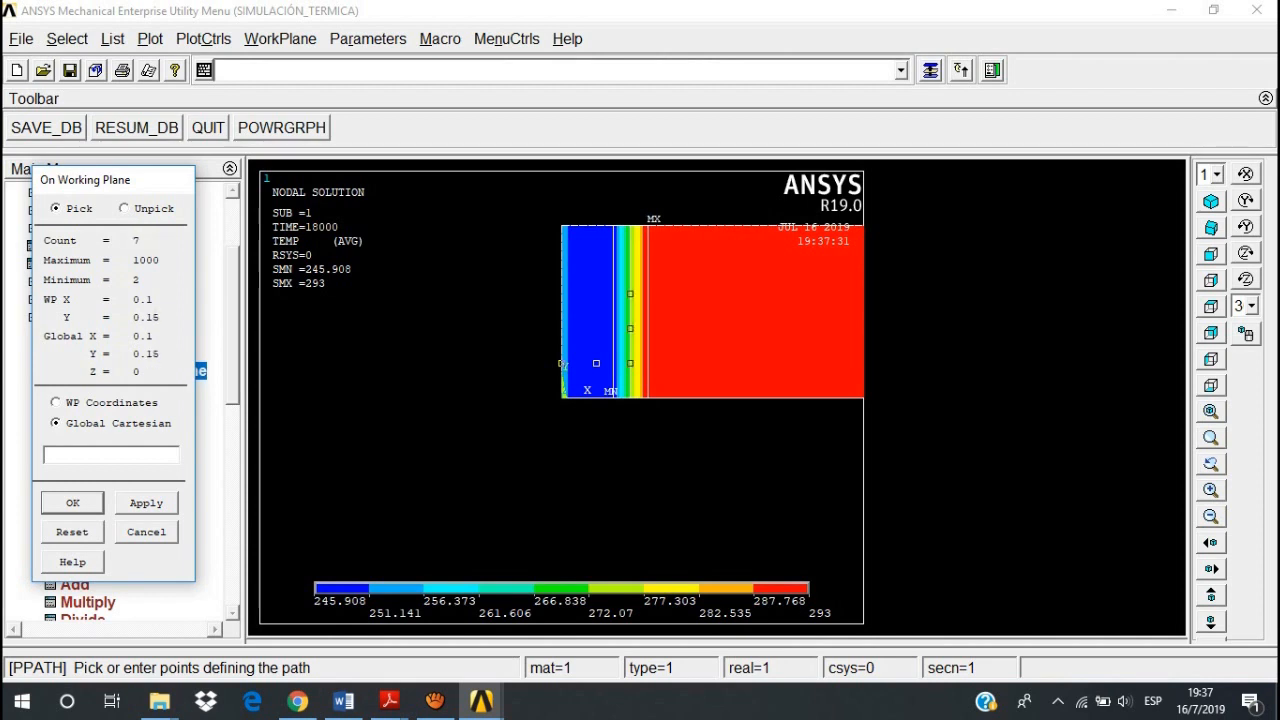
click(630, 293)
click(630, 328)
click(630, 328)
click(630, 328)
right_click(630, 328)
click(664, 328)
key(Return)
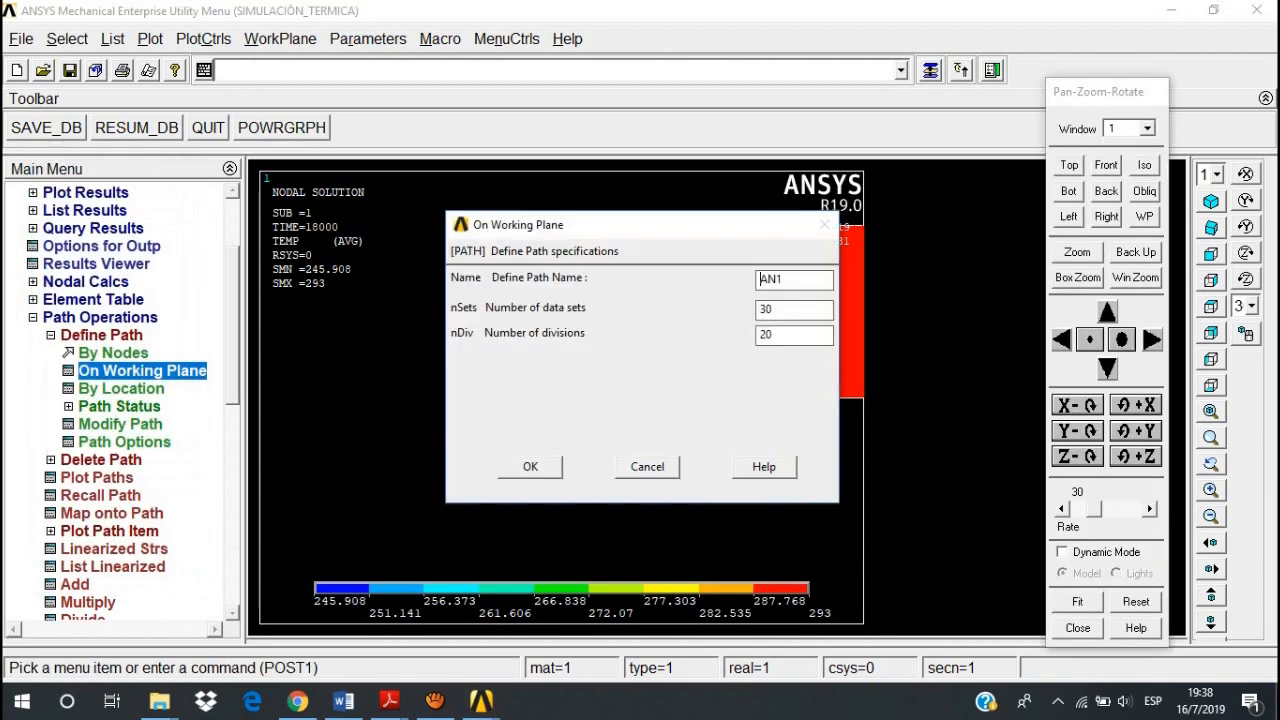
- Name the path G1 and create it with 30 data sets and 20 divisions
drag(784, 279, 759, 279)
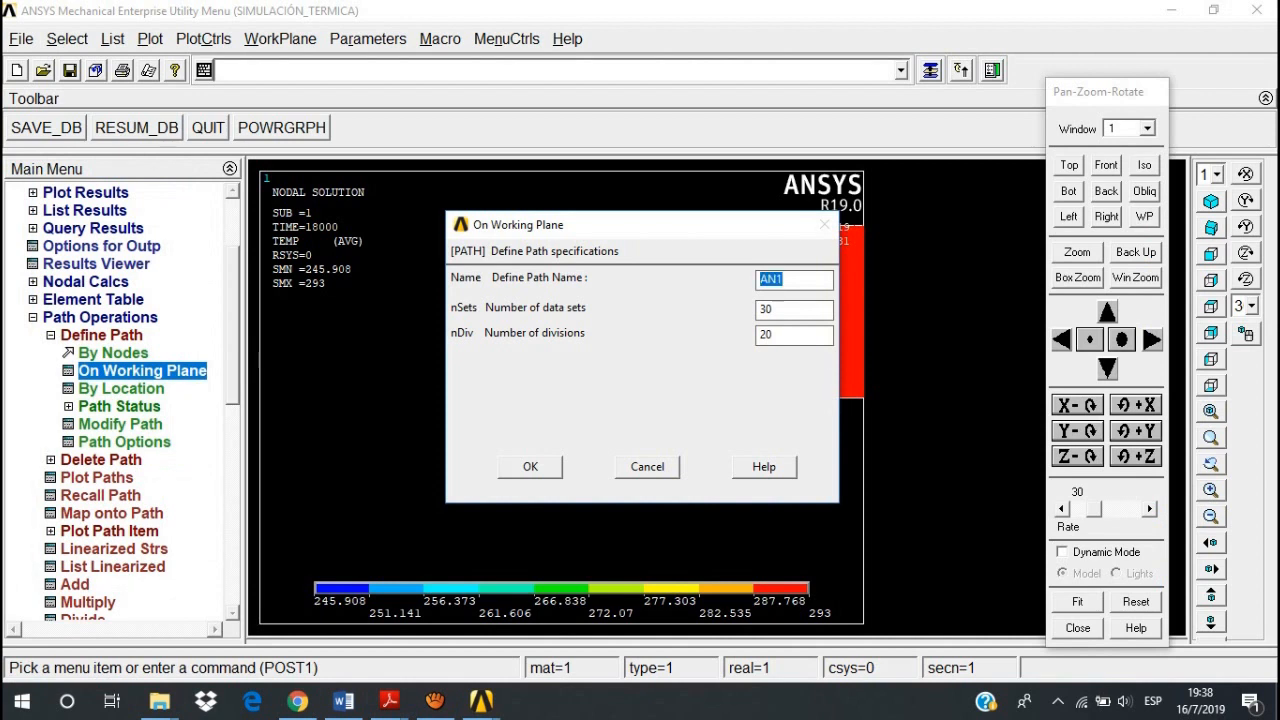
text(g1)
key(BackSpace)
key(BackSpace)
text(G1)
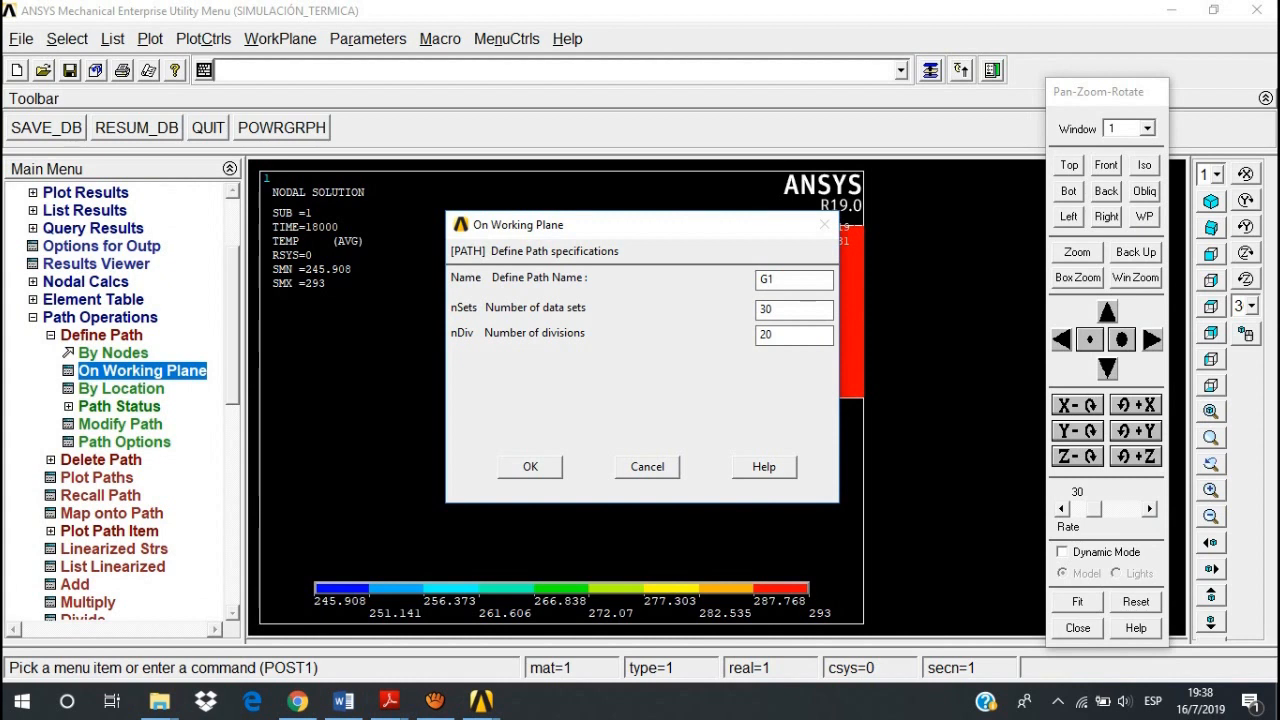
click(530, 466)
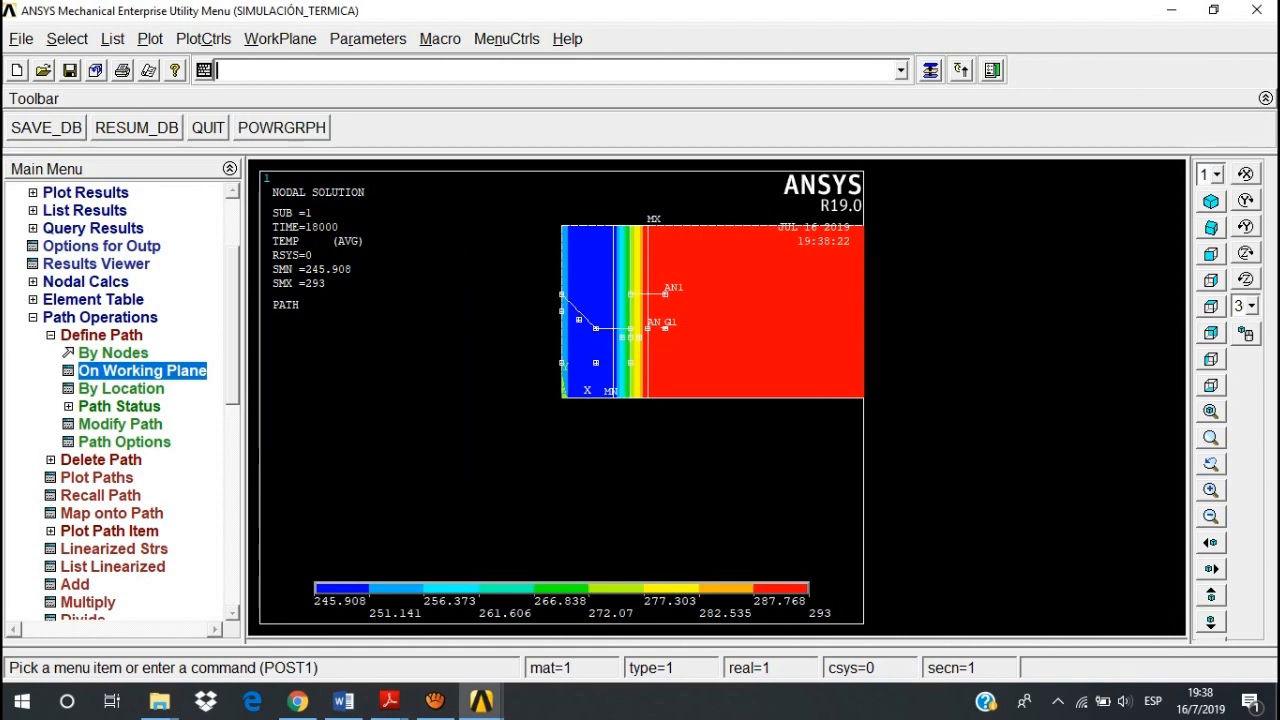
- Map the DOF temperature result onto path G1 and plot the TEMP path item on a graph
click(111, 513)
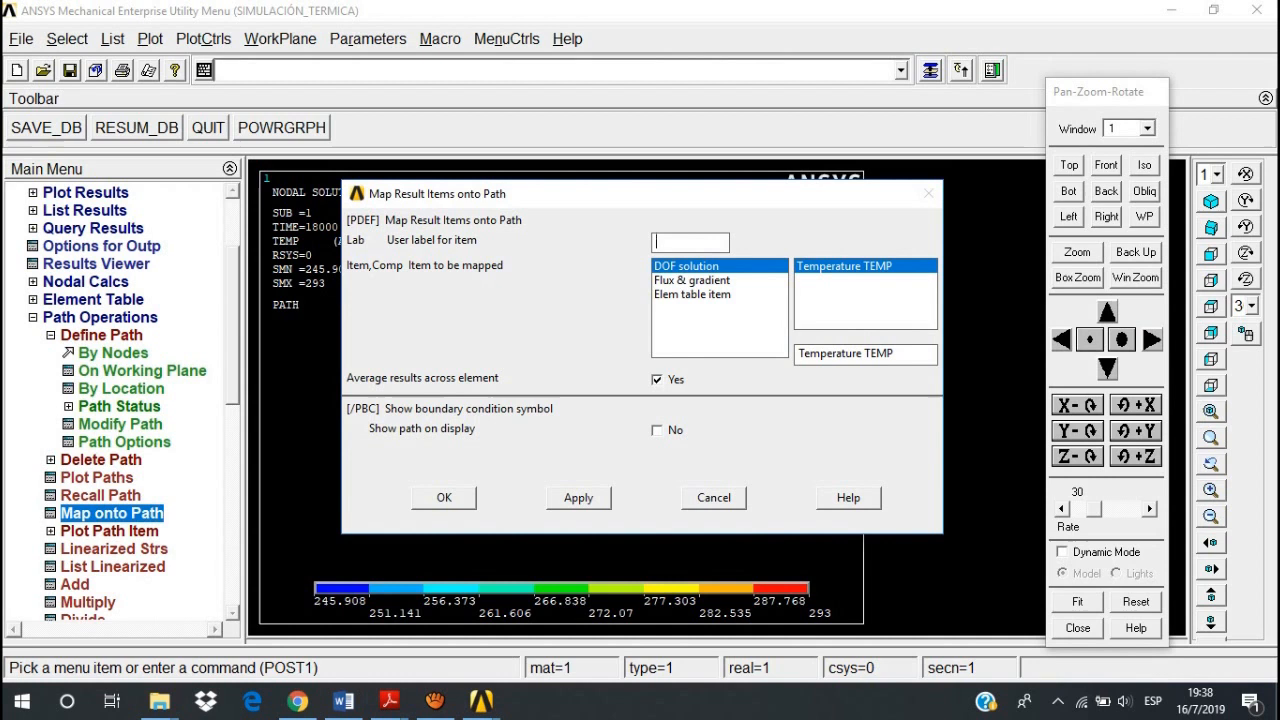
key(Escape)
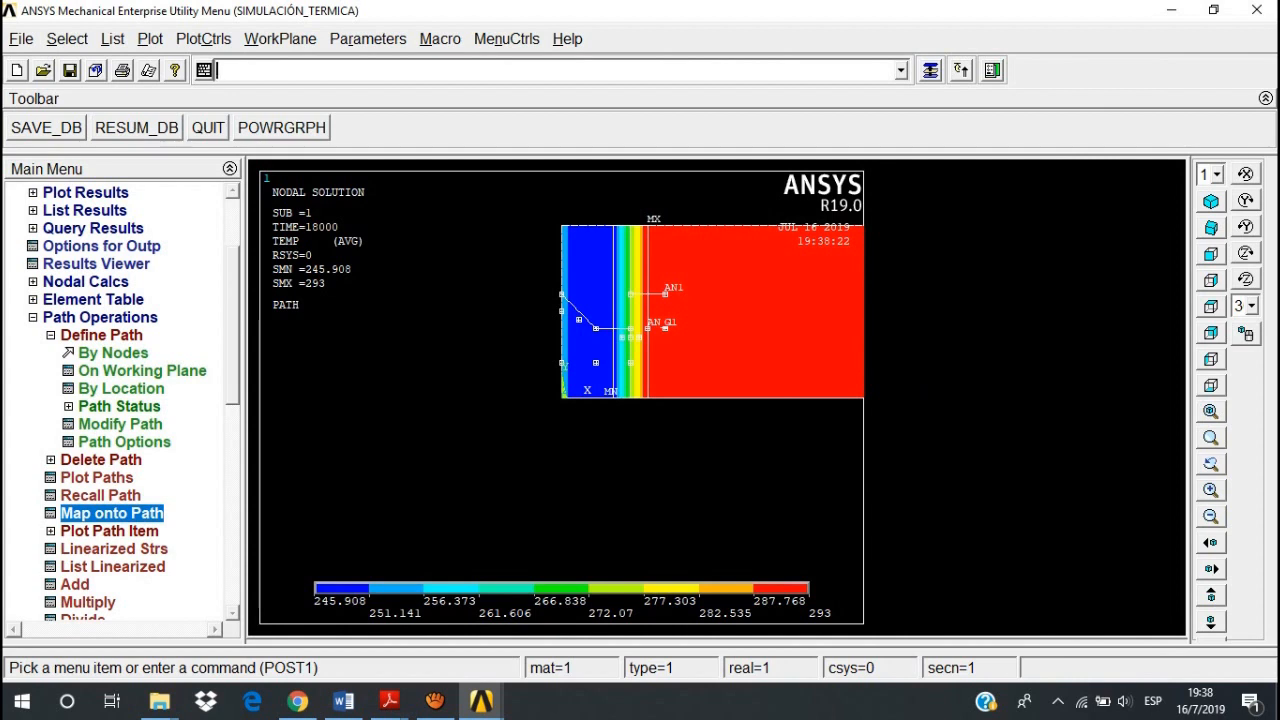
click(109, 531)
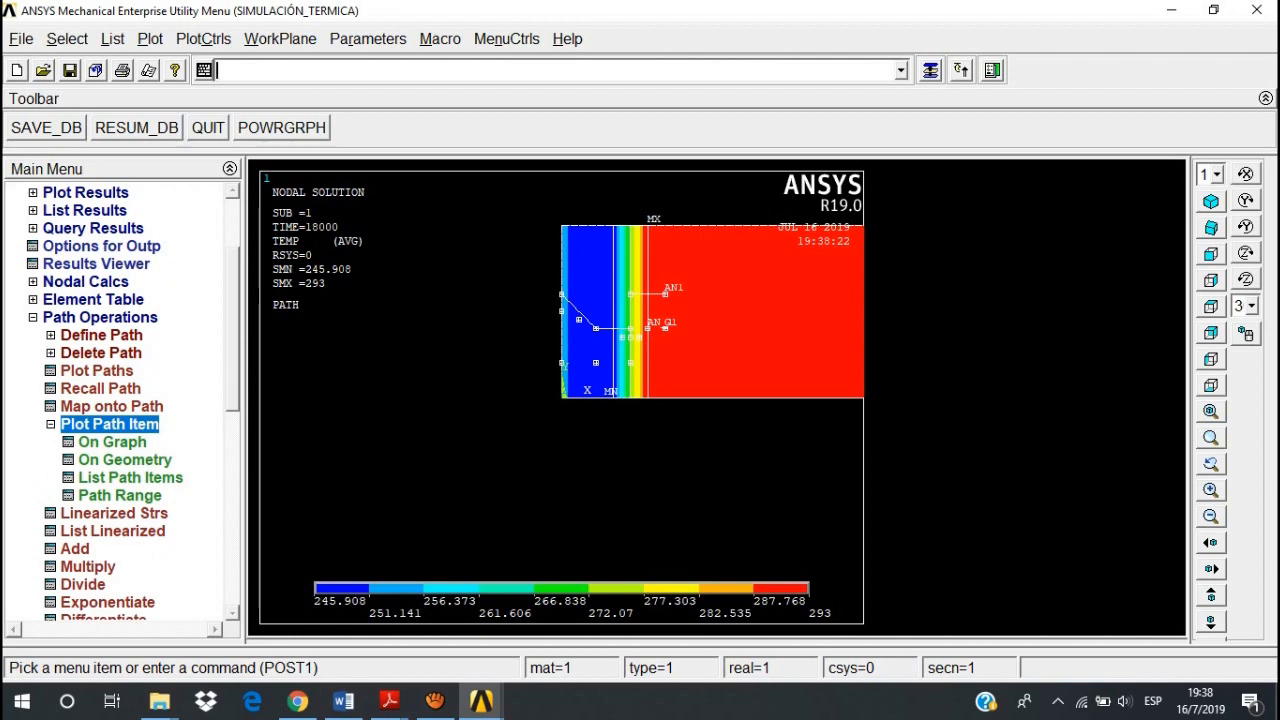
click(112, 441)
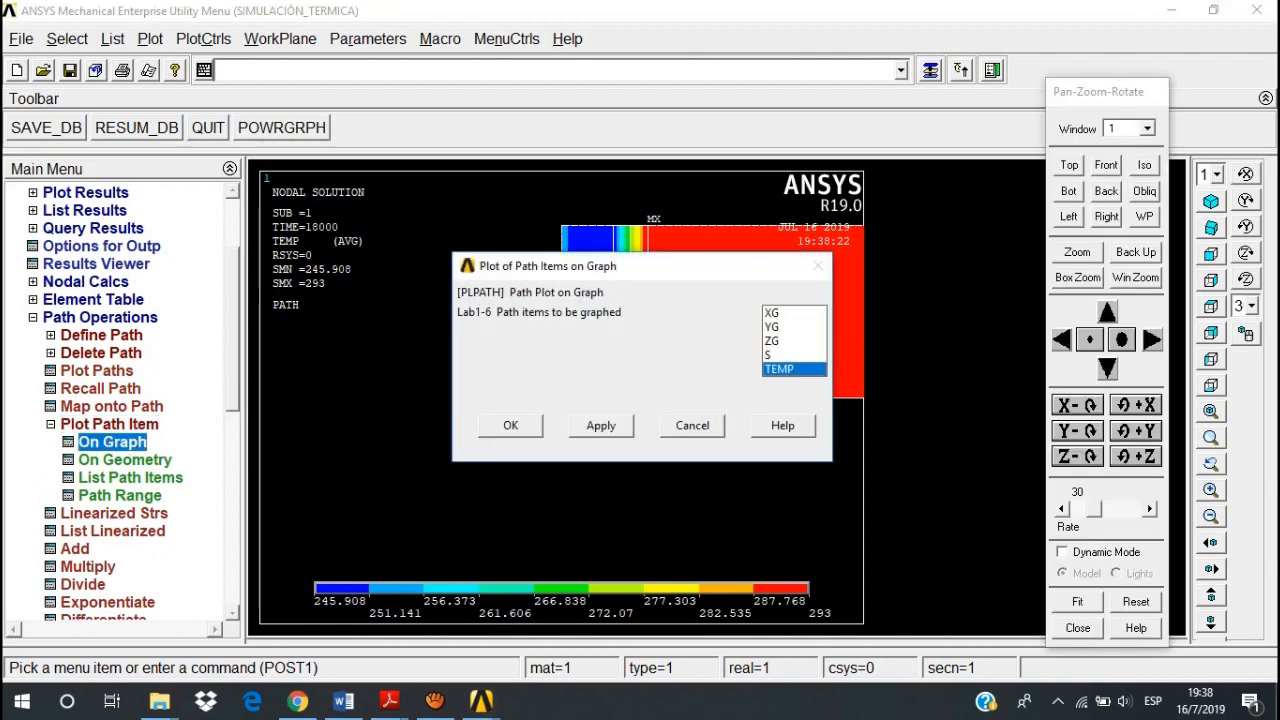
key(Return)
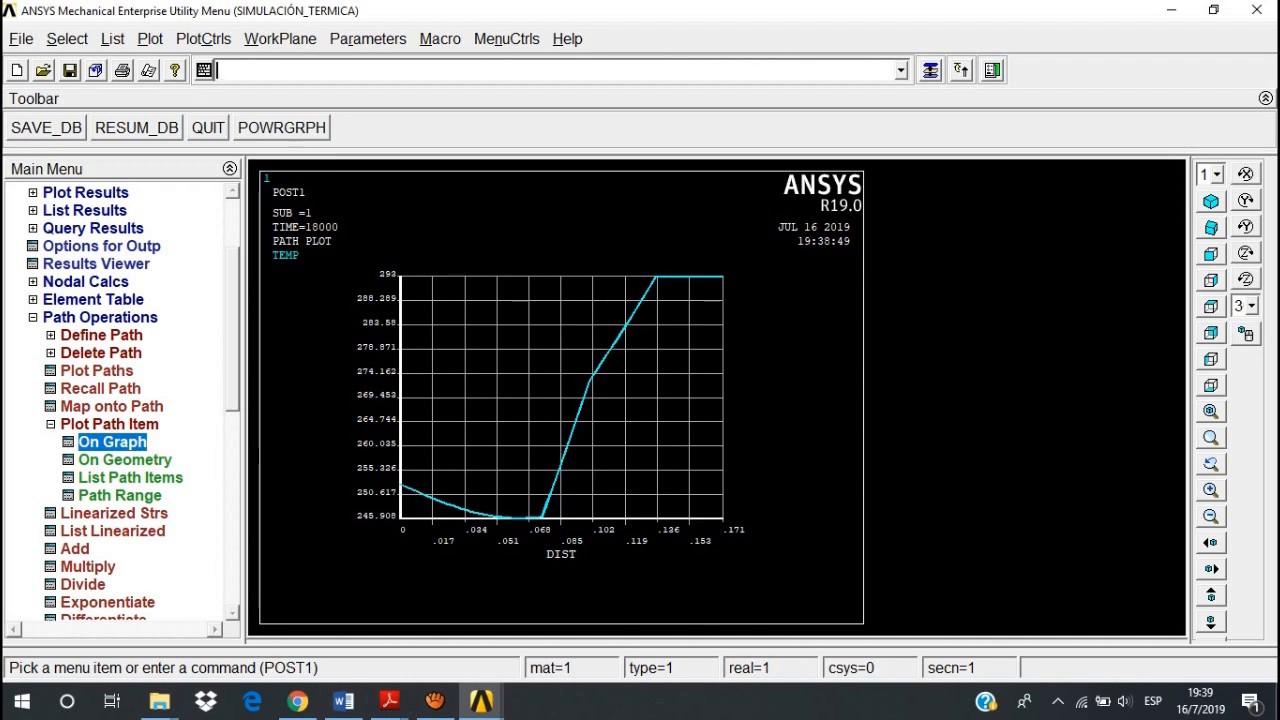
click(435, 701)
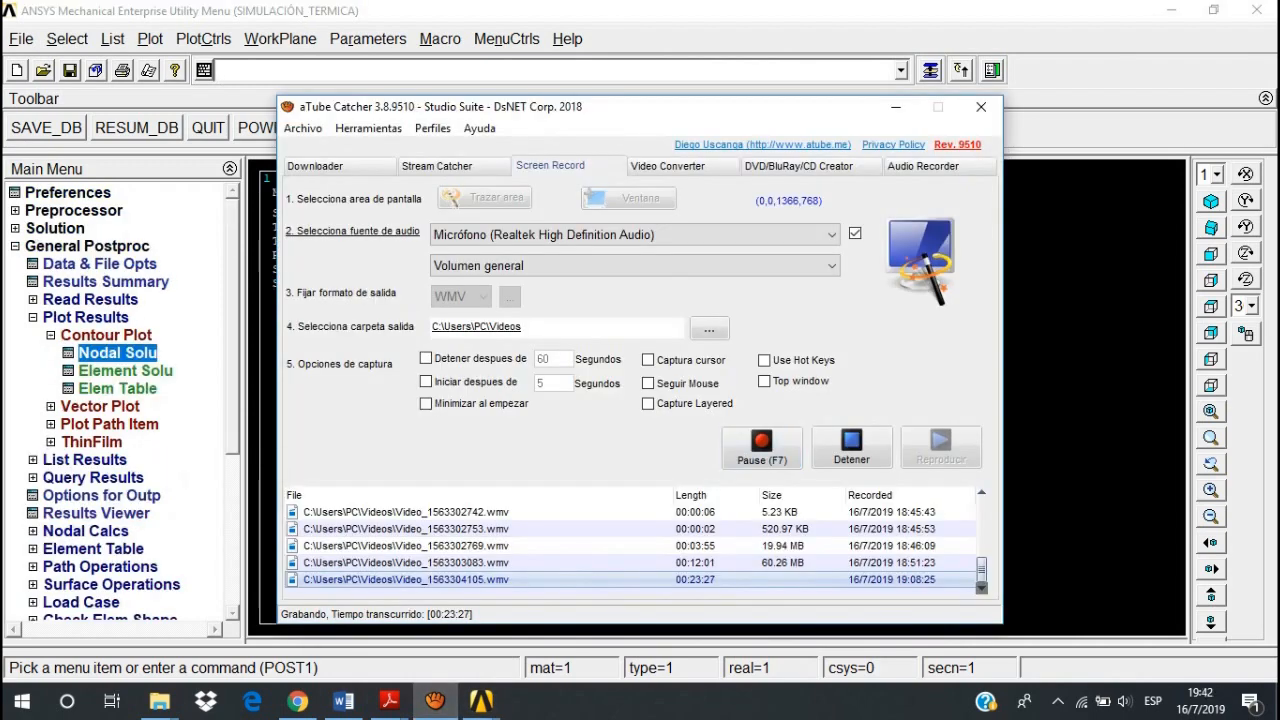
click(895, 107)
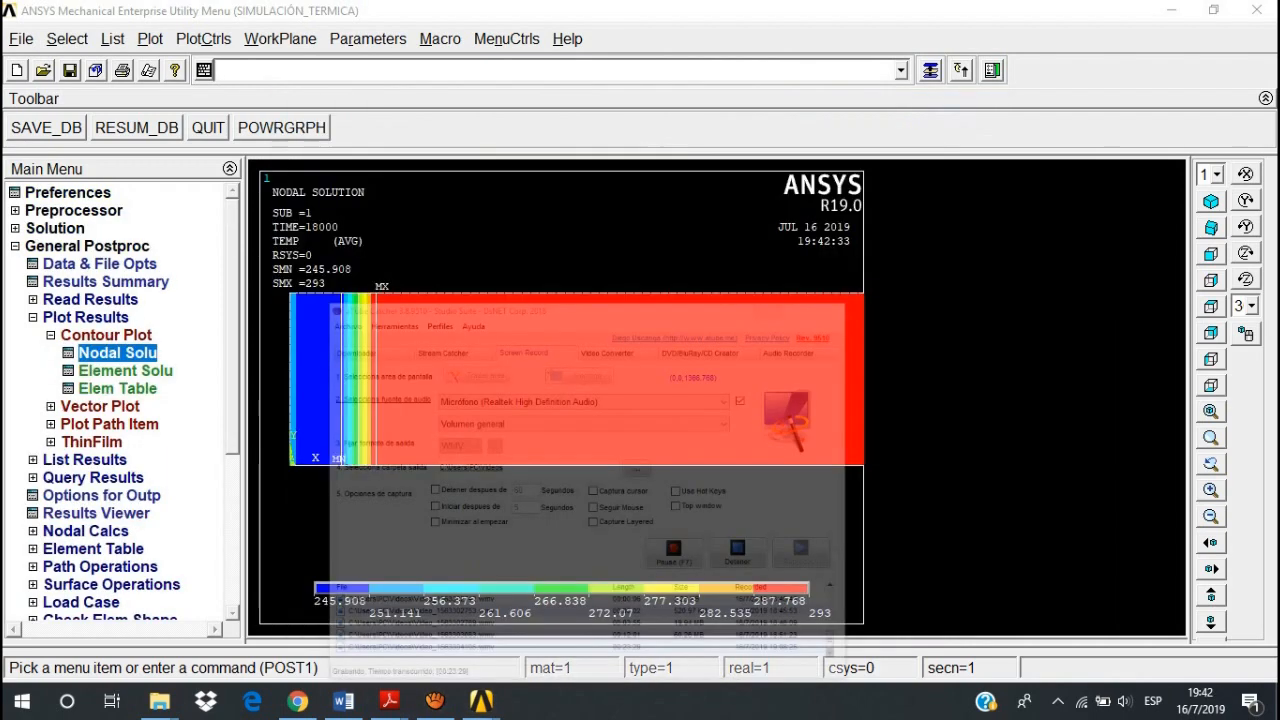
- Open the time-history postprocessor and delete all existing nodal temperature variables, keeping only TIME
scroll(130, 400, down, 6)
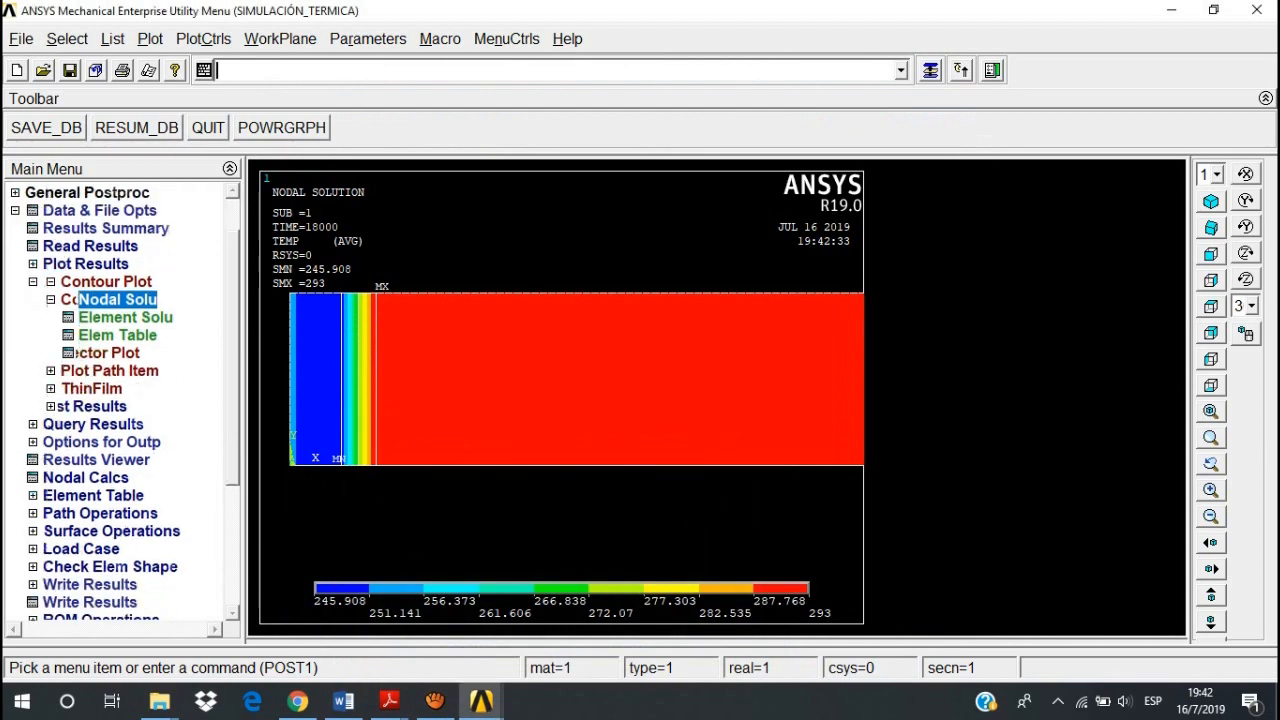
scroll(120, 400, up, 3)
scroll(120, 400, down, 4)
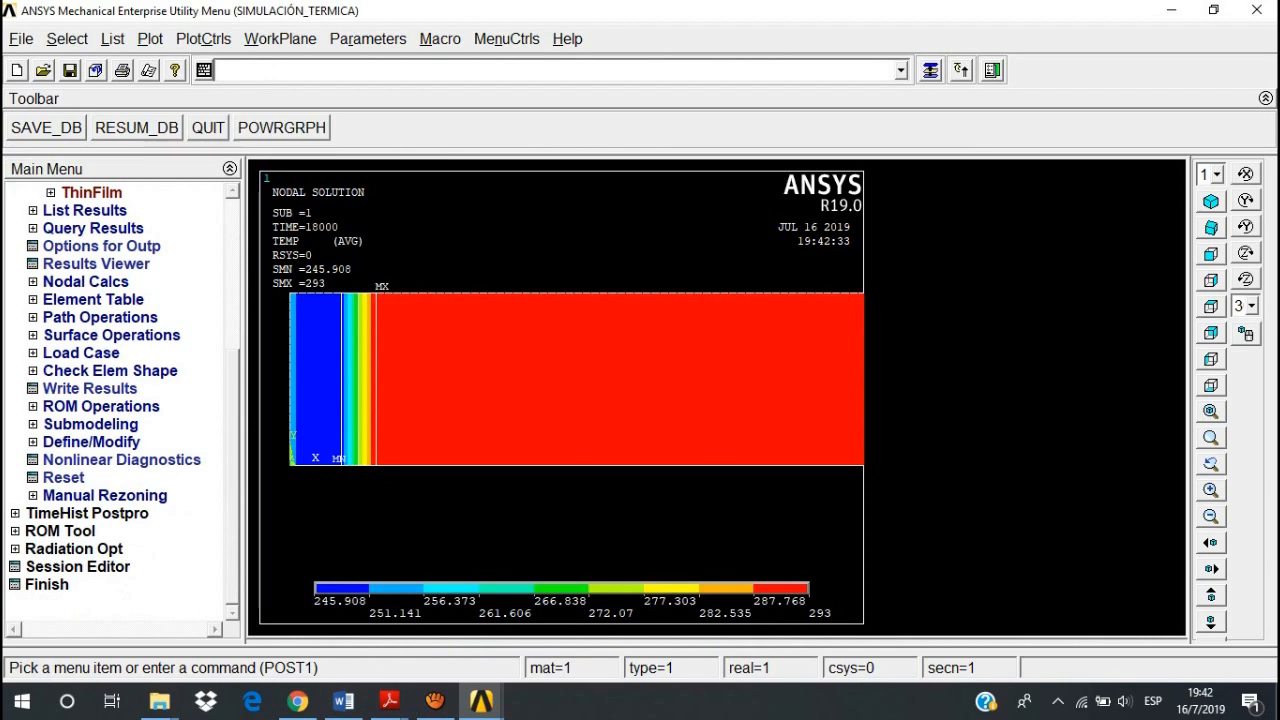
click(86, 513)
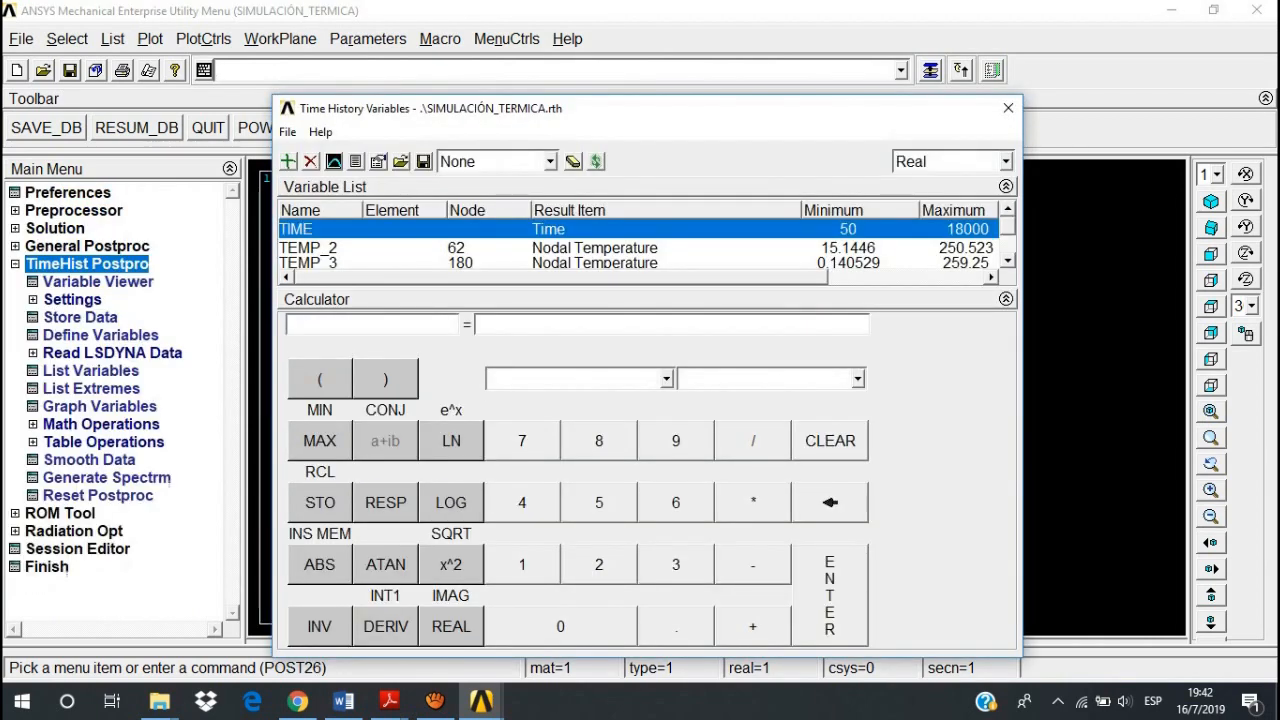
click(594, 262)
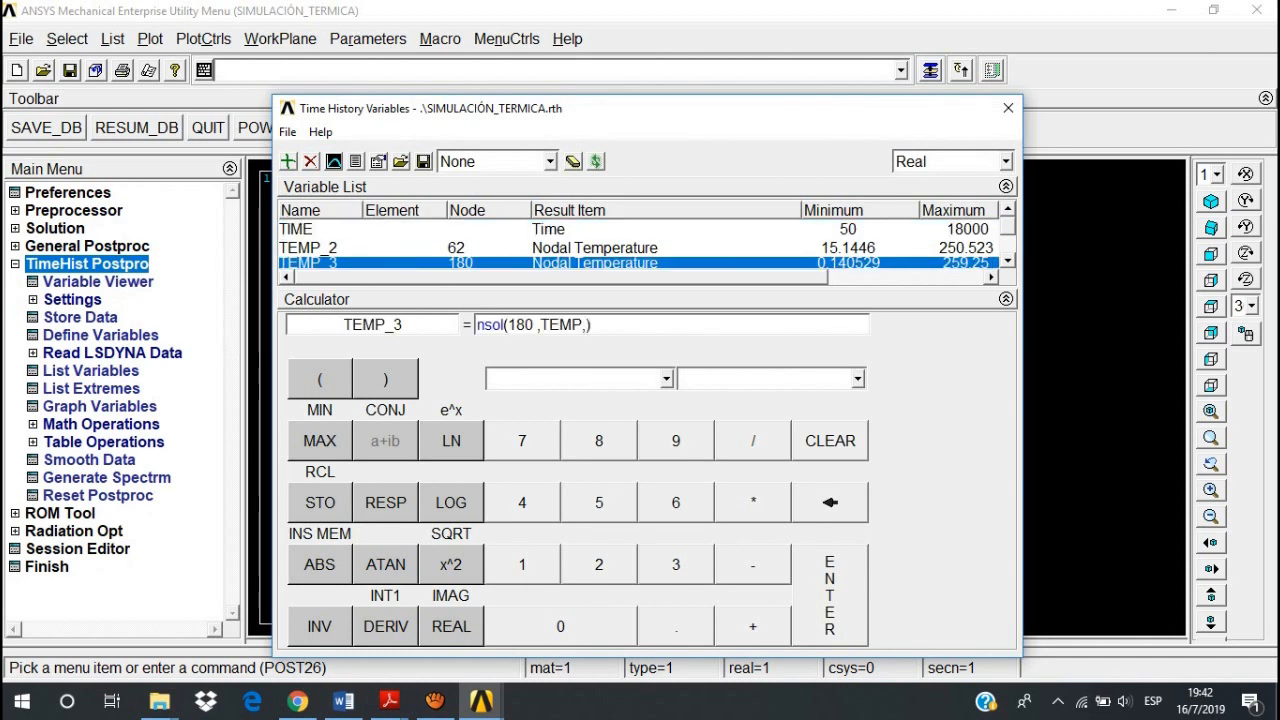
key(Delete)
click(594, 247)
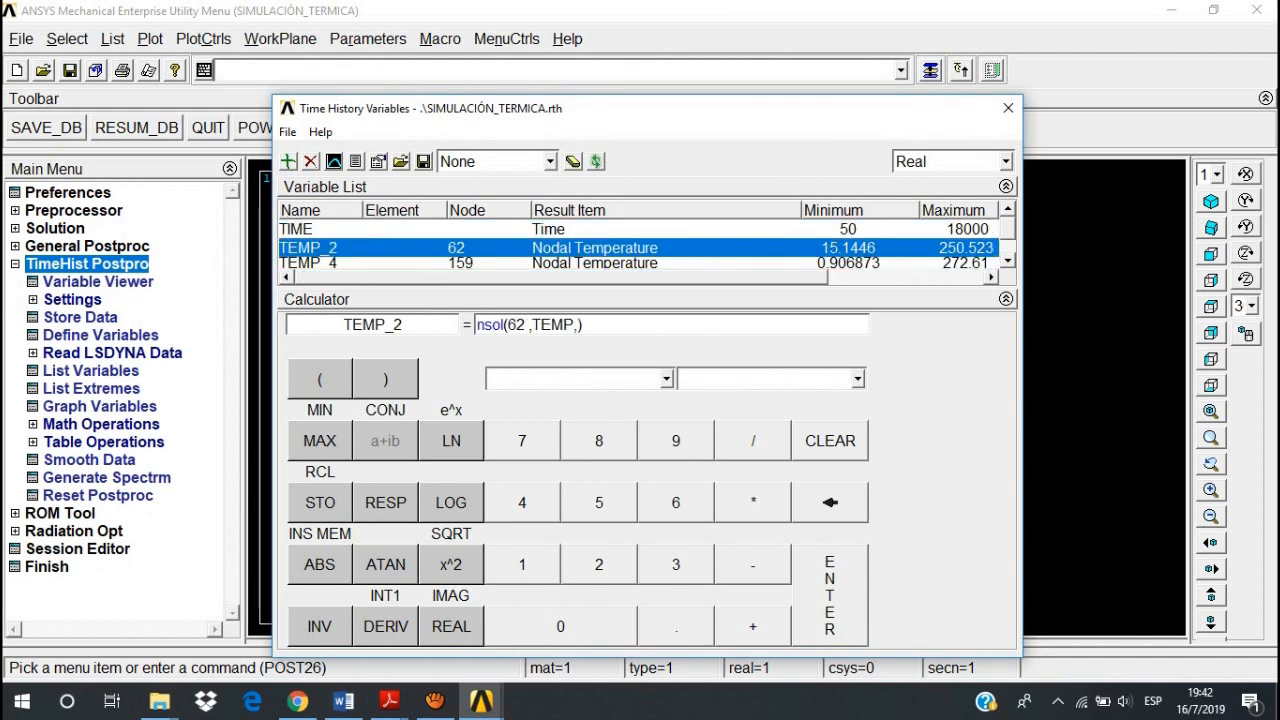
click(310, 161)
click(594, 262)
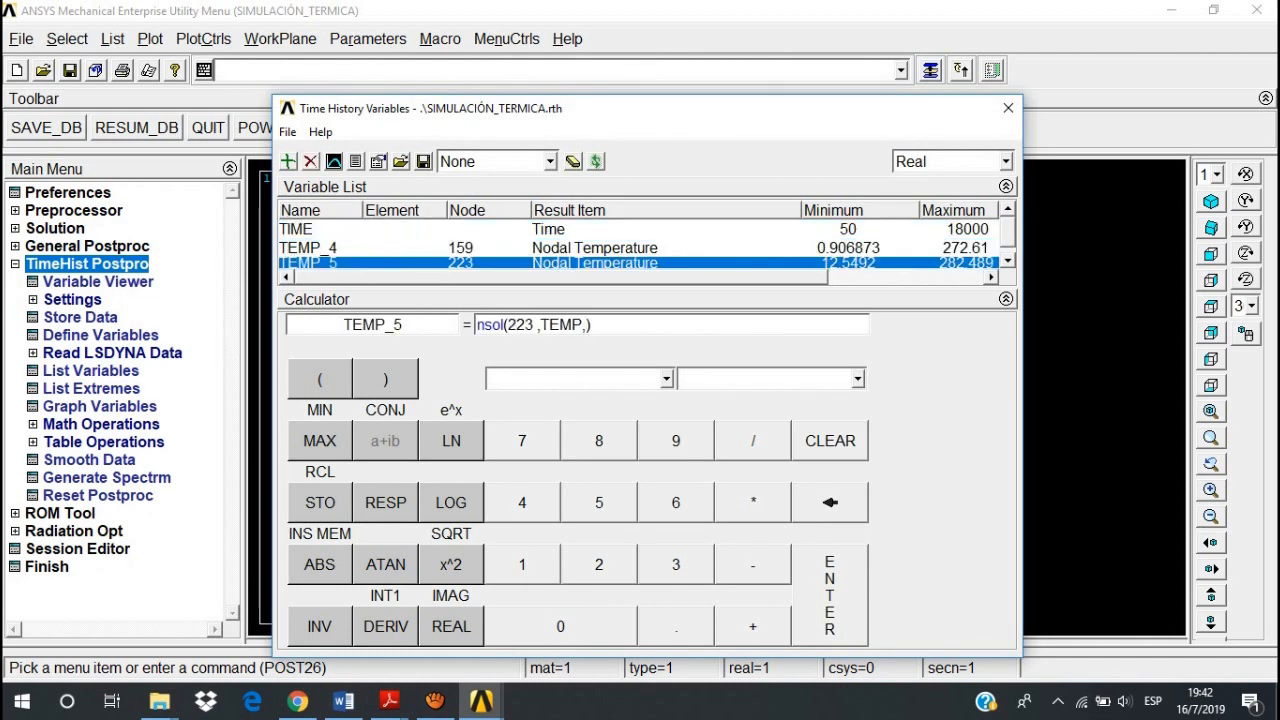
key(Delete)
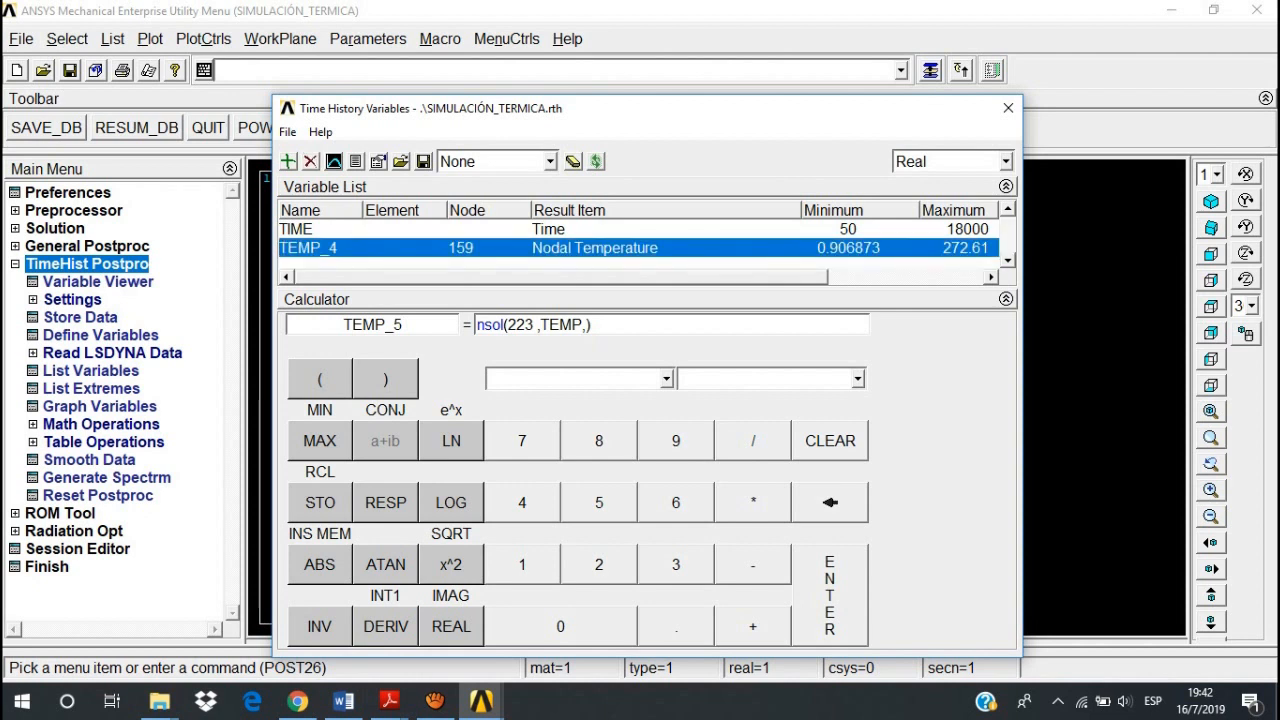
click(310, 161)
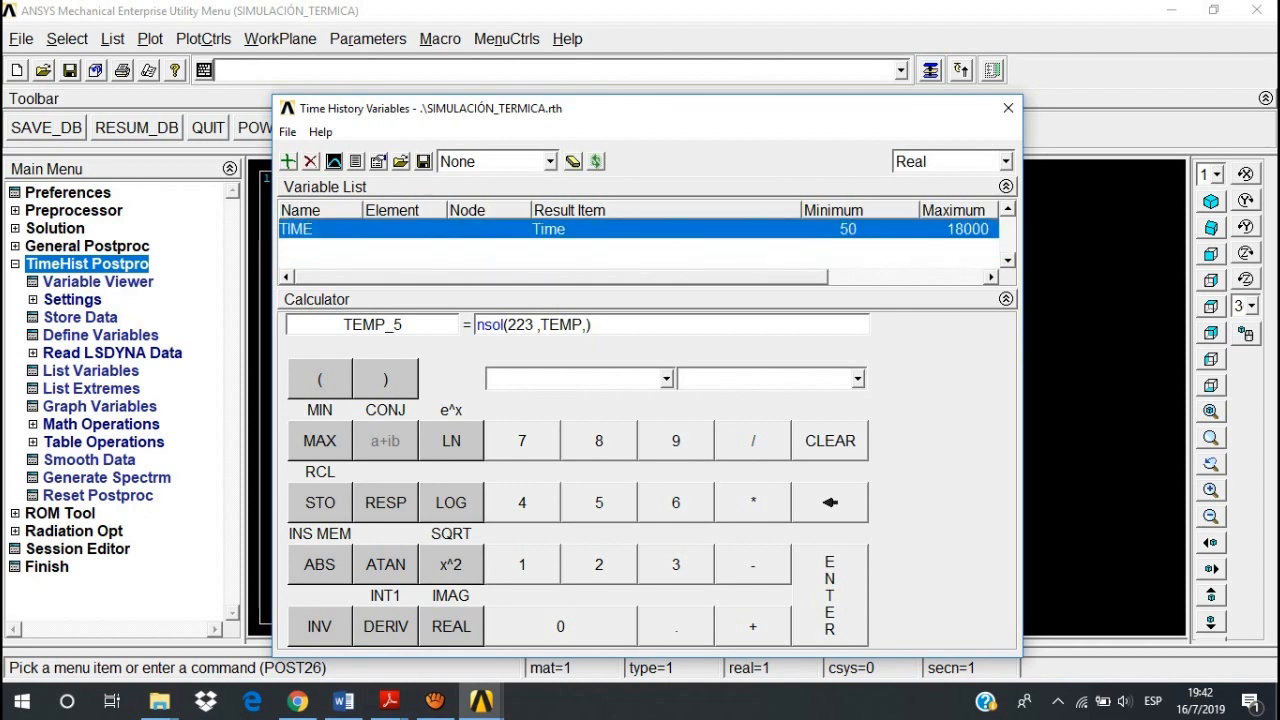
- Add a Nodal Temperature time-history variable for node 61 near the wall's outer edge
drag(700, 107, 798, 383)
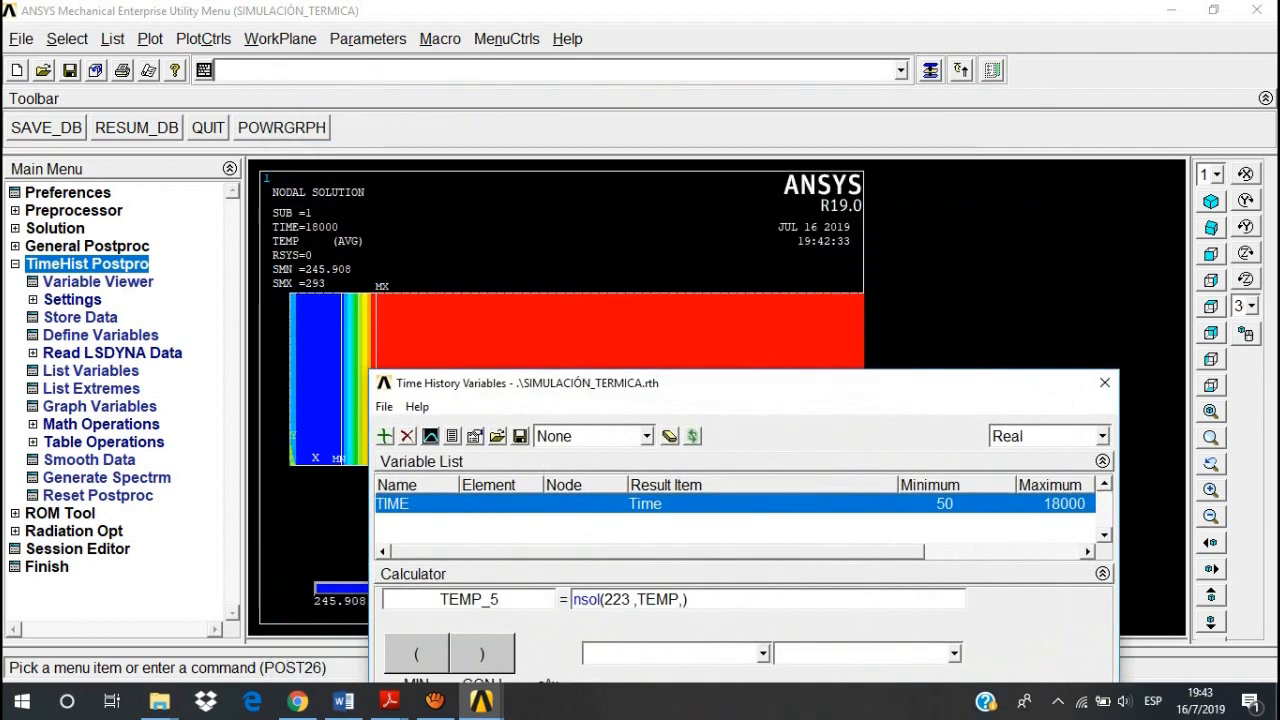
click(385, 436)
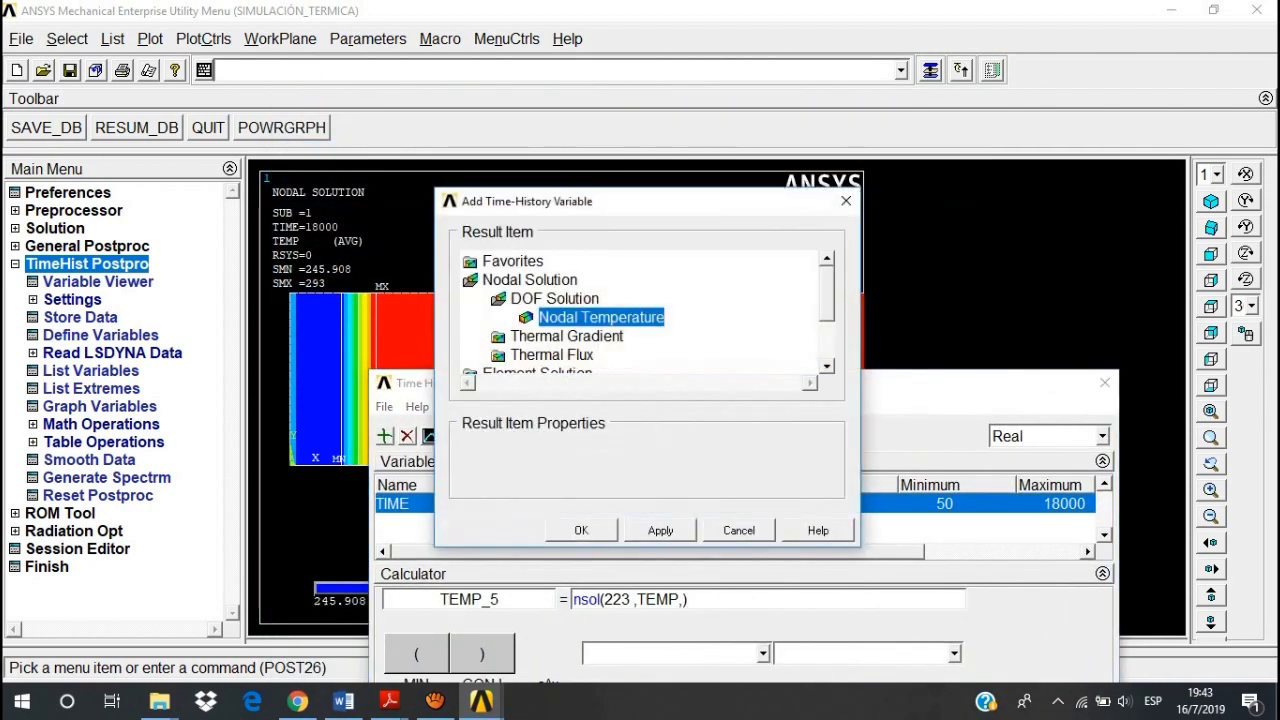
key(Return)
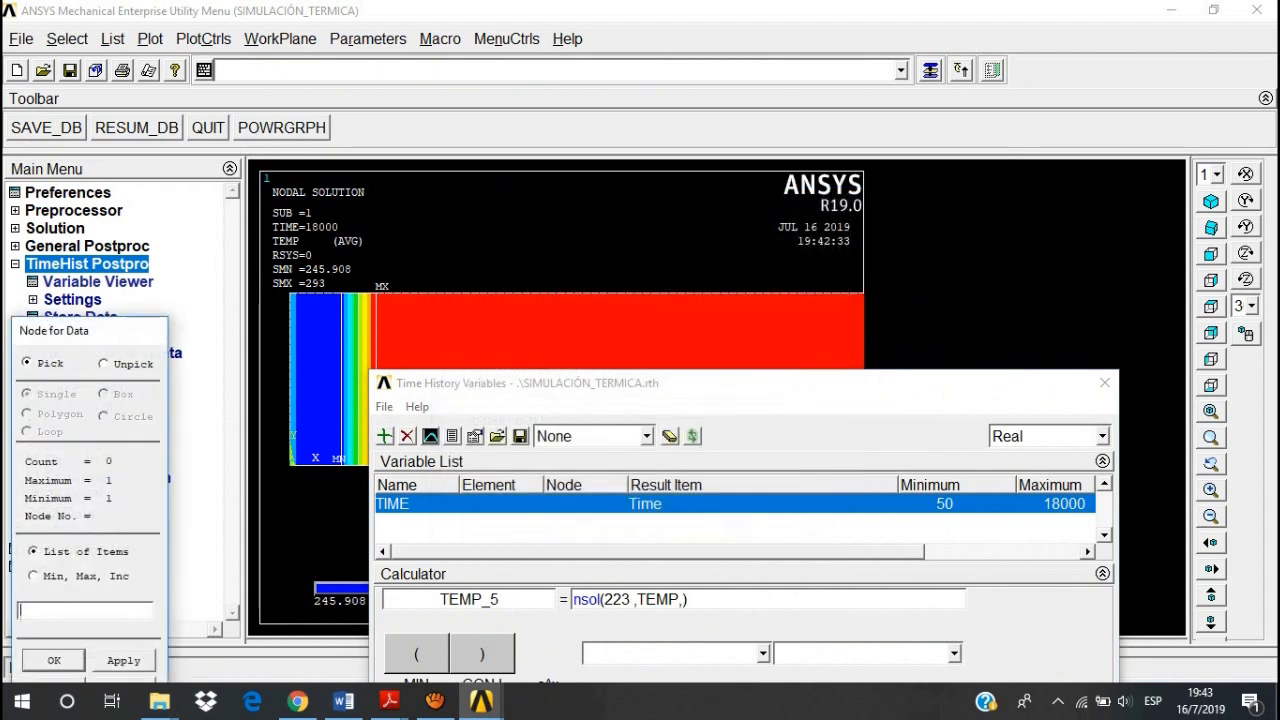
click(298, 387)
click(54, 660)
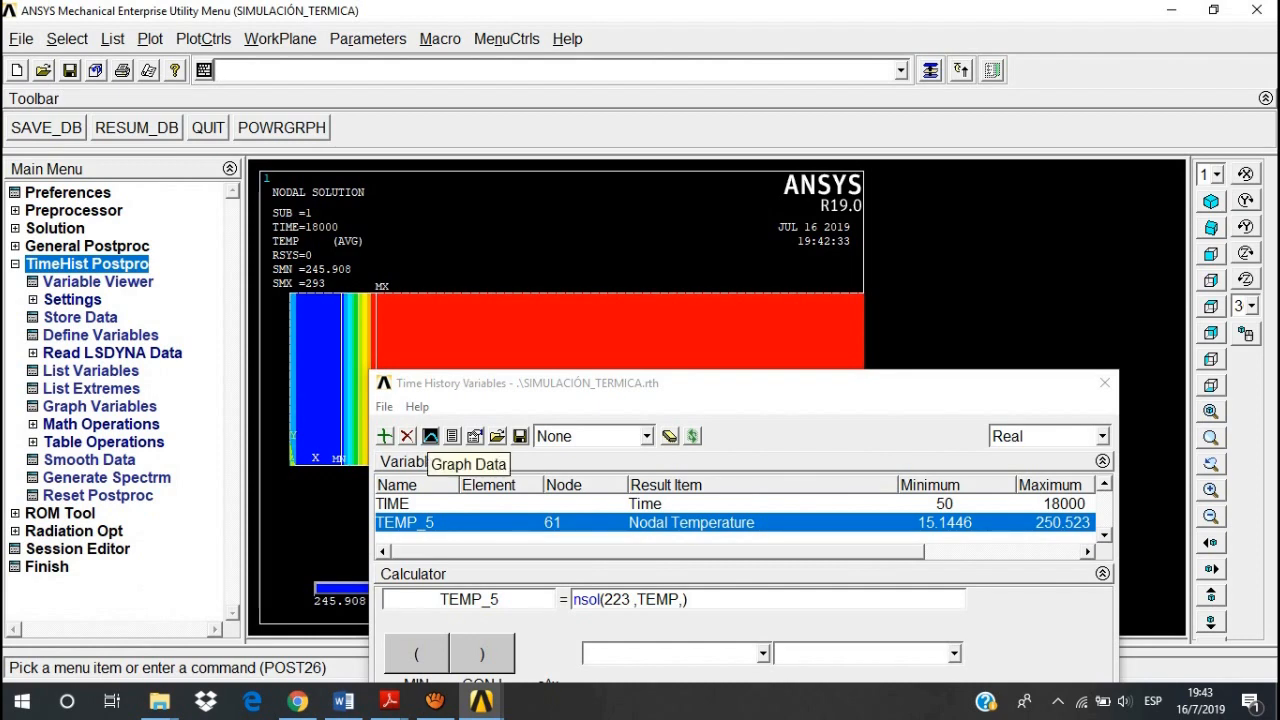
- Graph node 61's temperature against time and move the variables window aside to view the curve
click(430, 436)
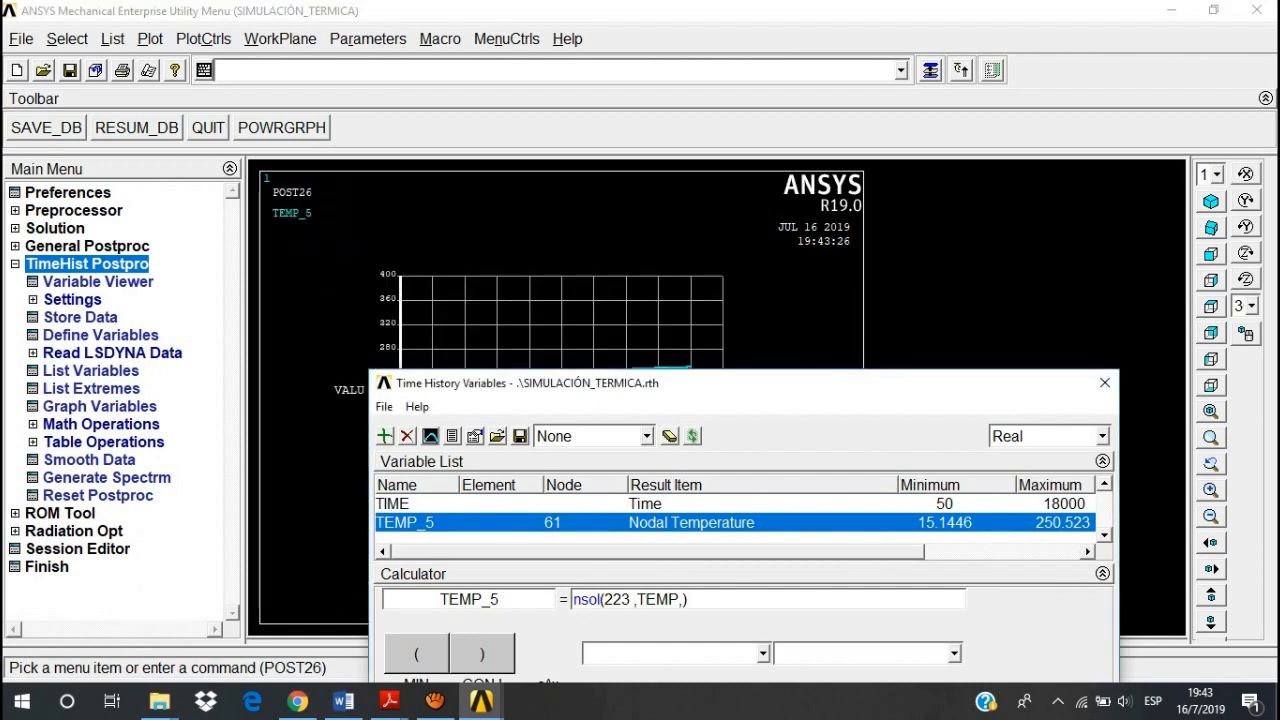
drag(700, 383, 685, 549)
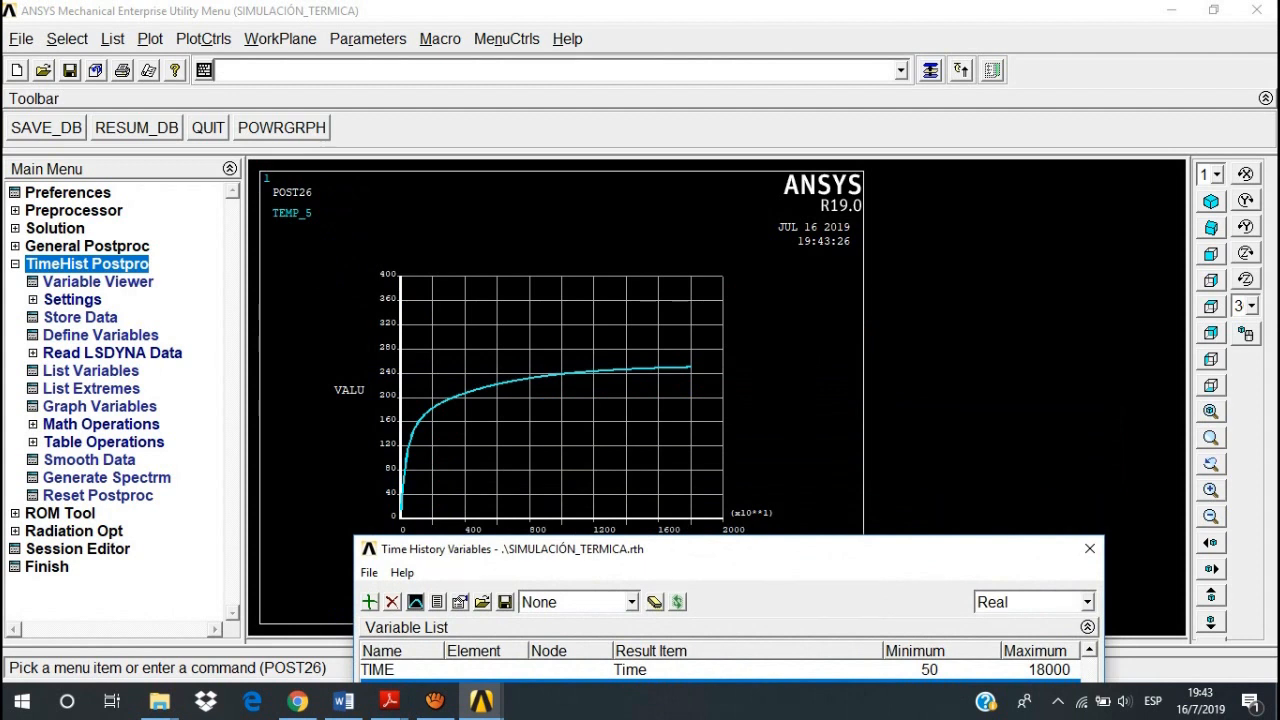
drag(685, 549, 672, 602)
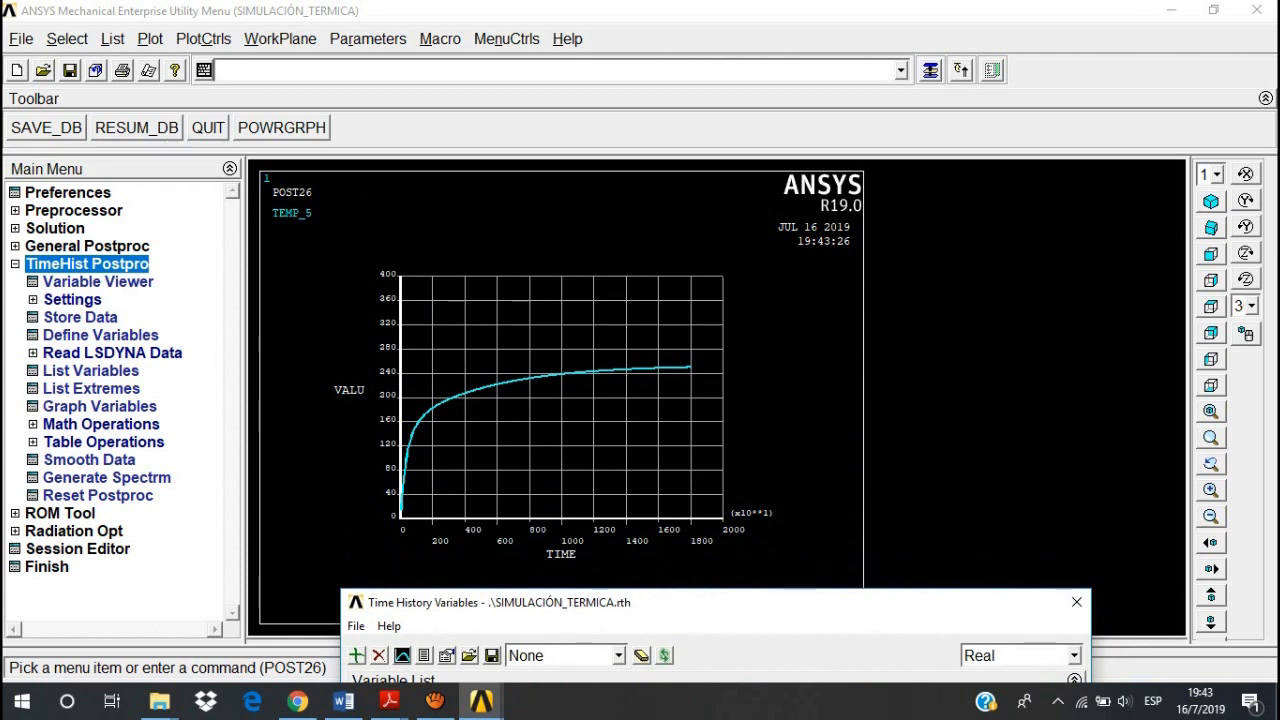
drag(672, 602, 666, 158)
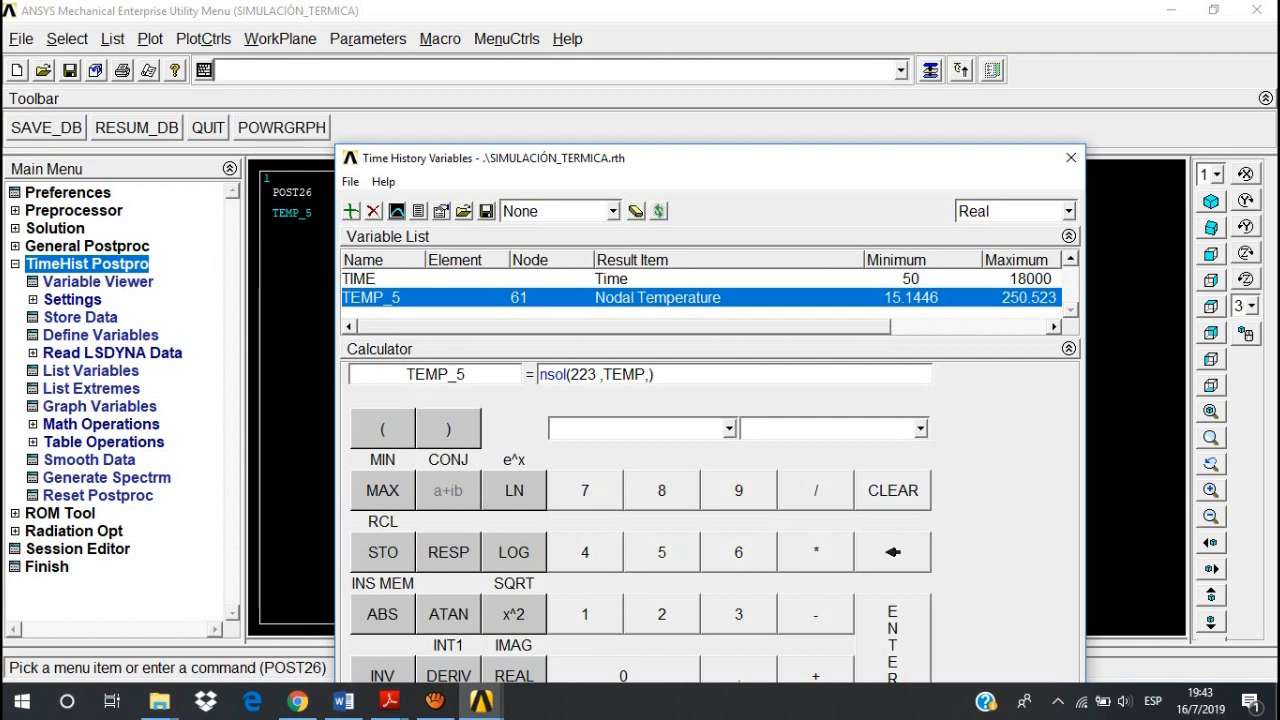
drag(710, 158, 708, 210)
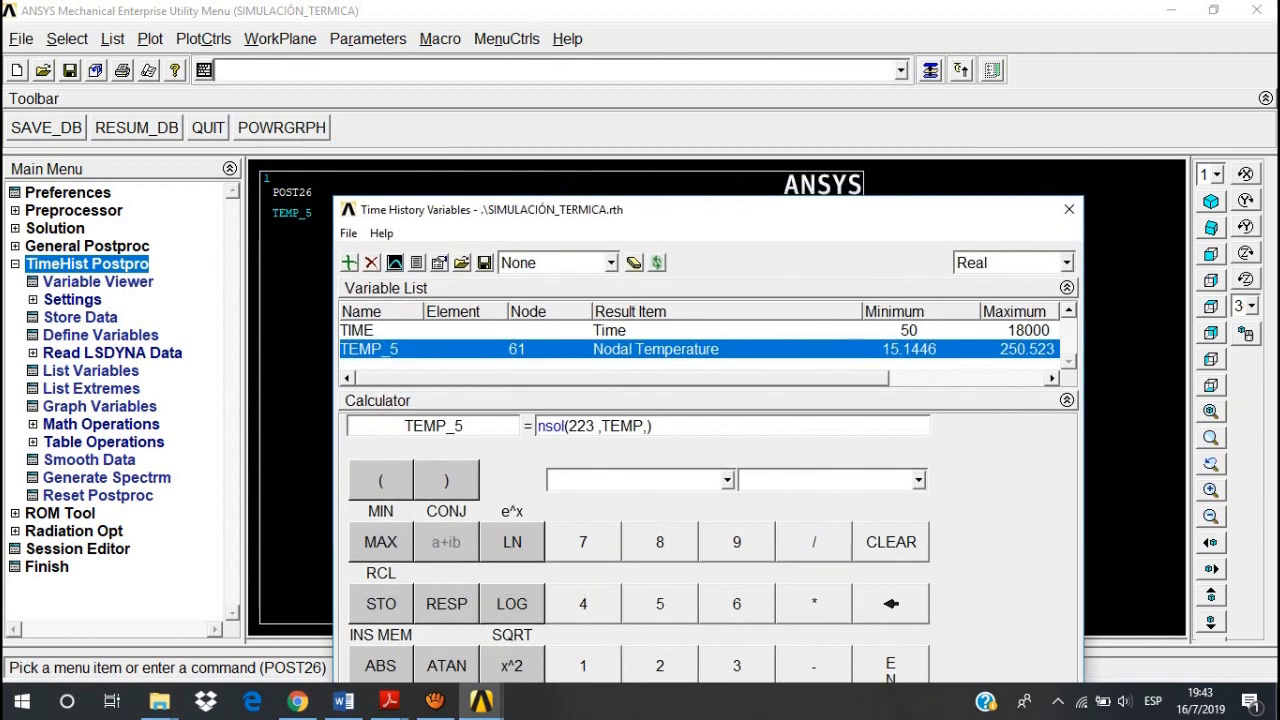
click(434, 701)
click(762, 447)
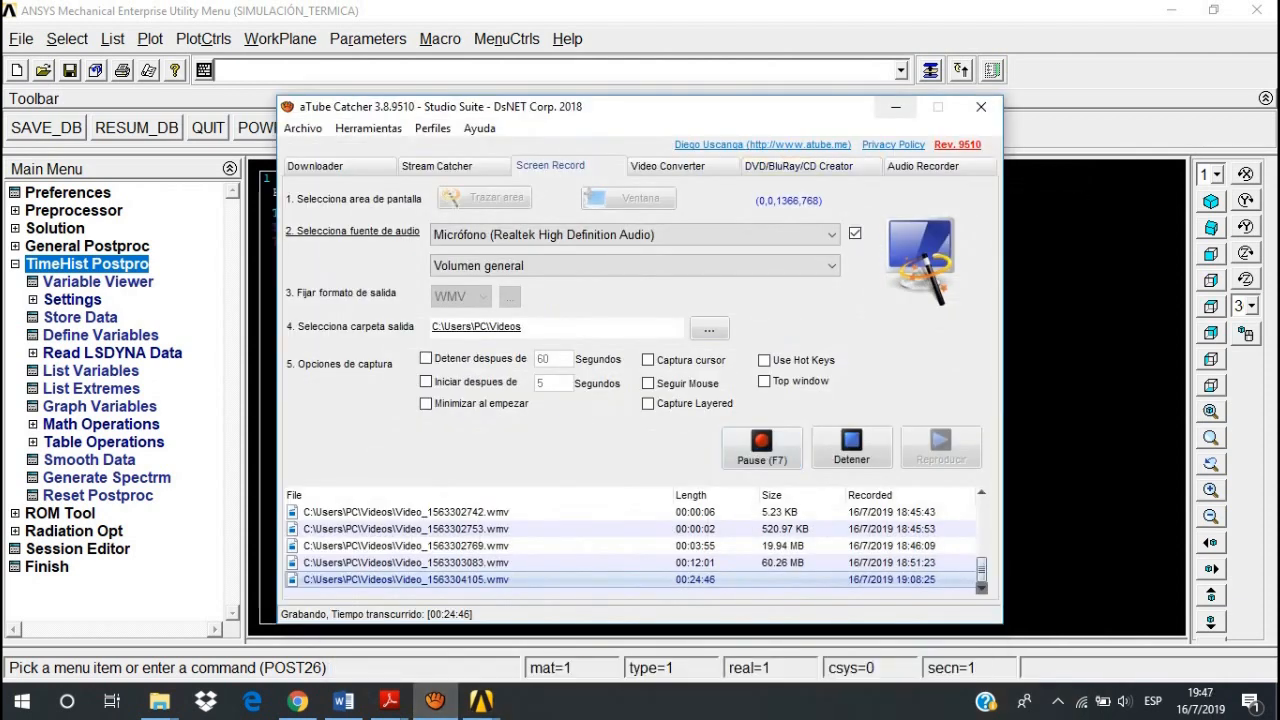
click(896, 107)
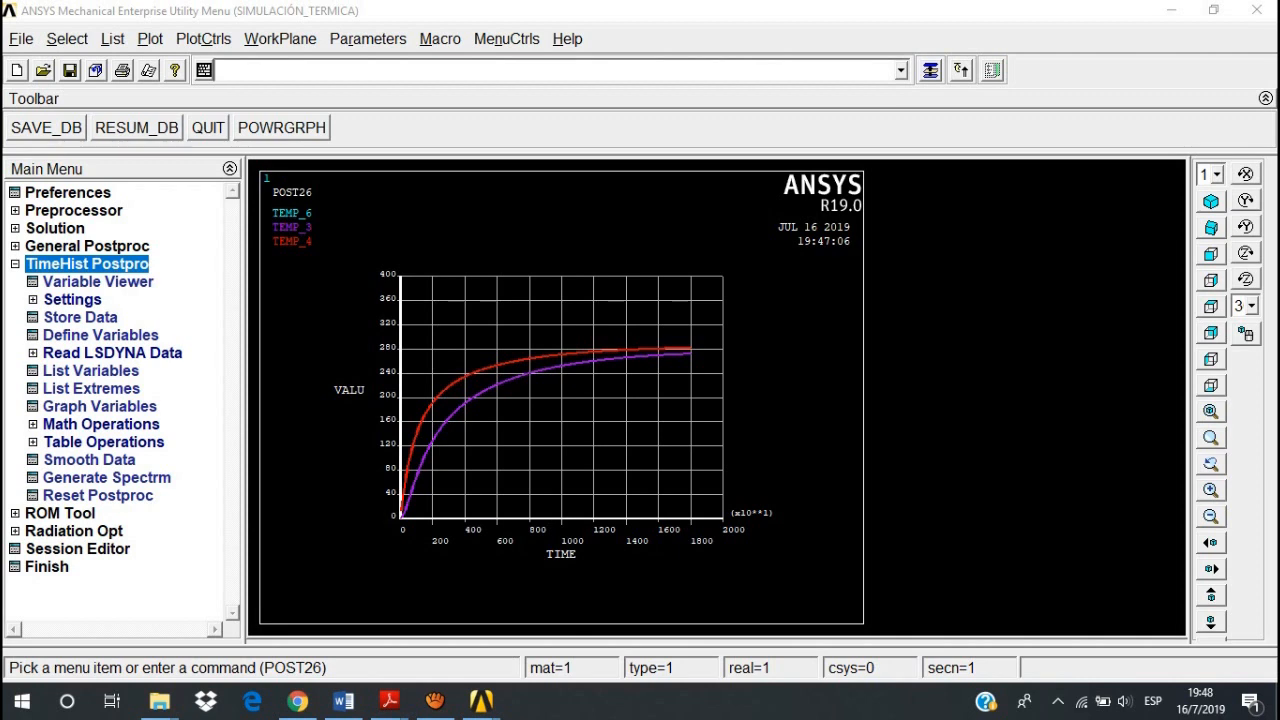
- Return to the general postprocessor and plot the nodal solution contours
click(87, 246)
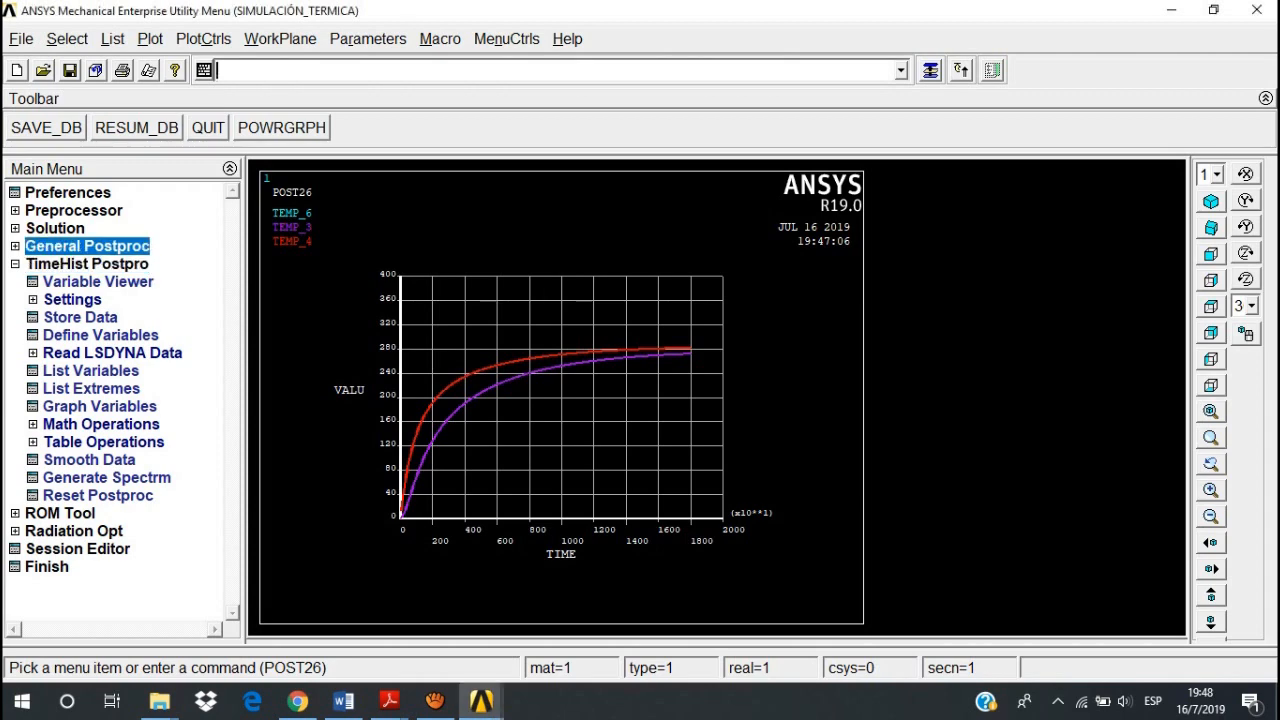
click(117, 352)
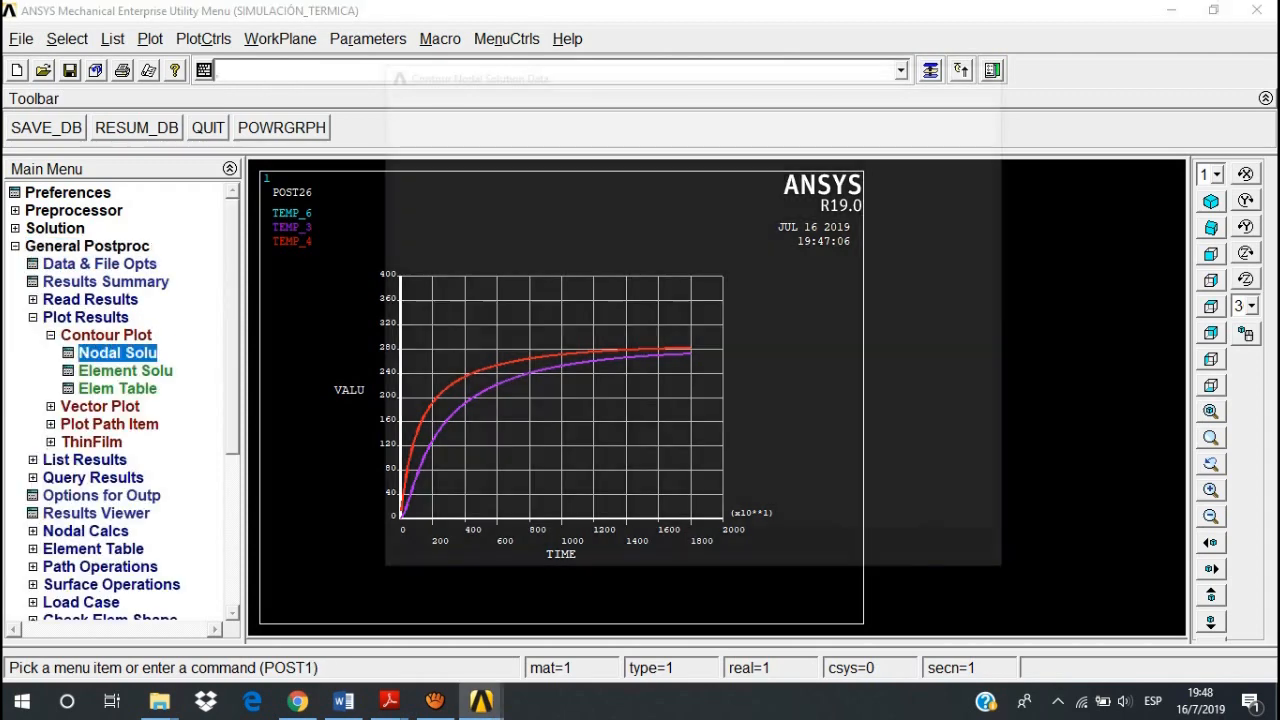
key(Return)
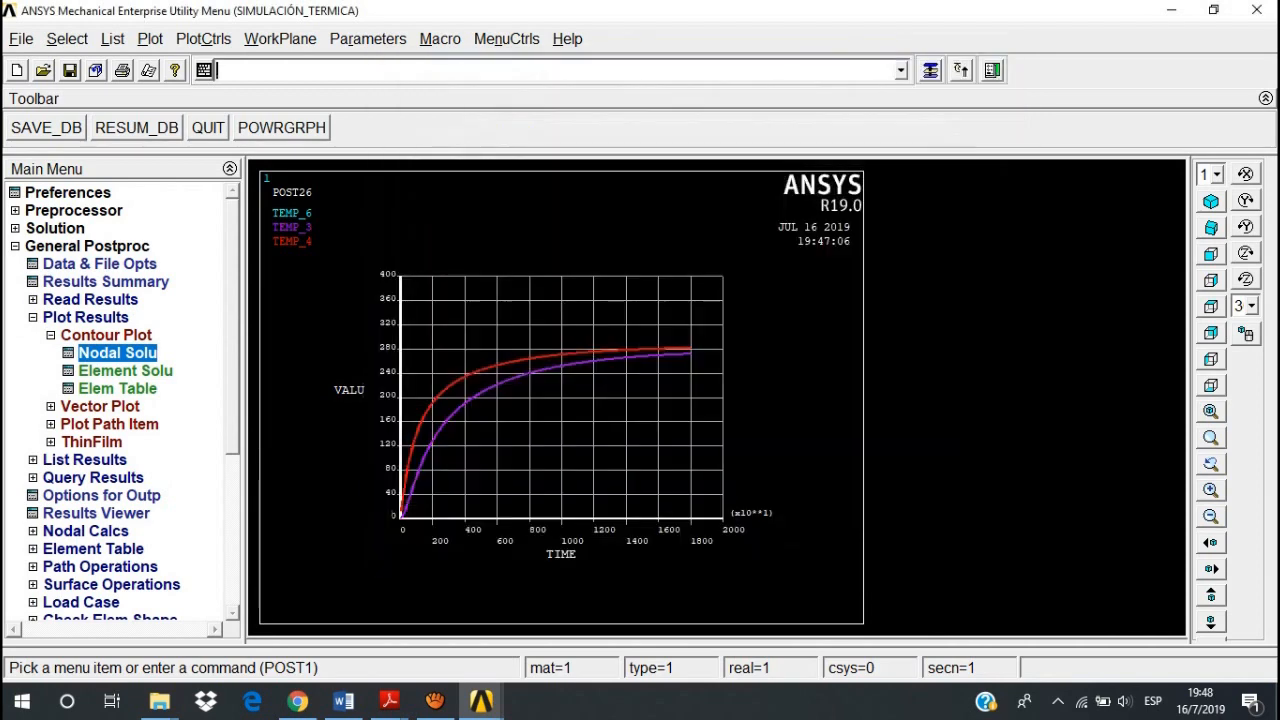